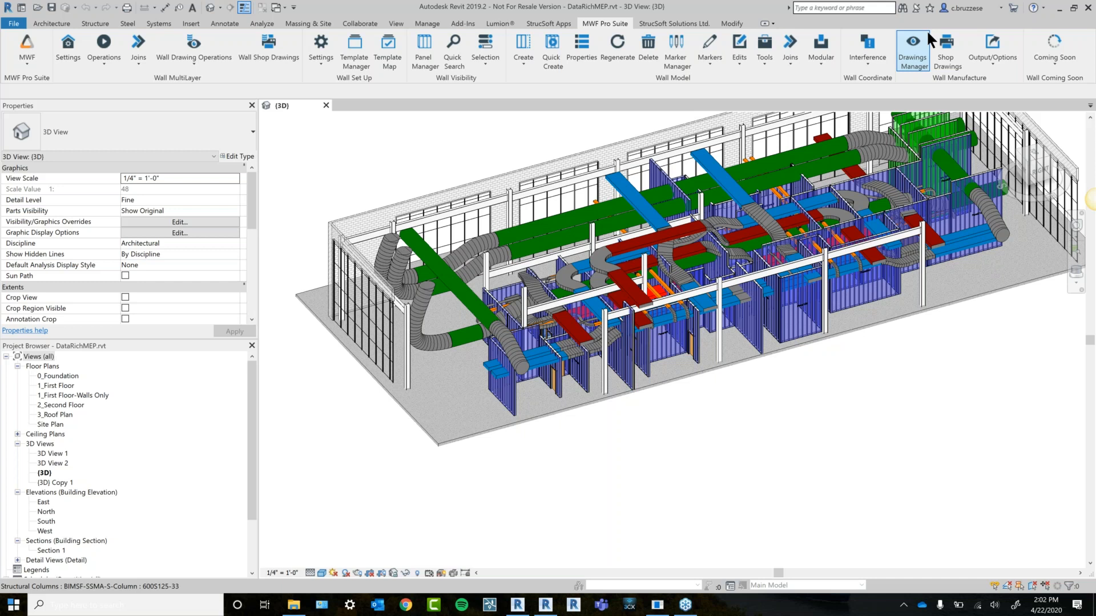
mouse_move(749, 486)
shift+middle_down()
mouse_move(741, 496)
mouse_move(748, 489)
shift+middle_up()
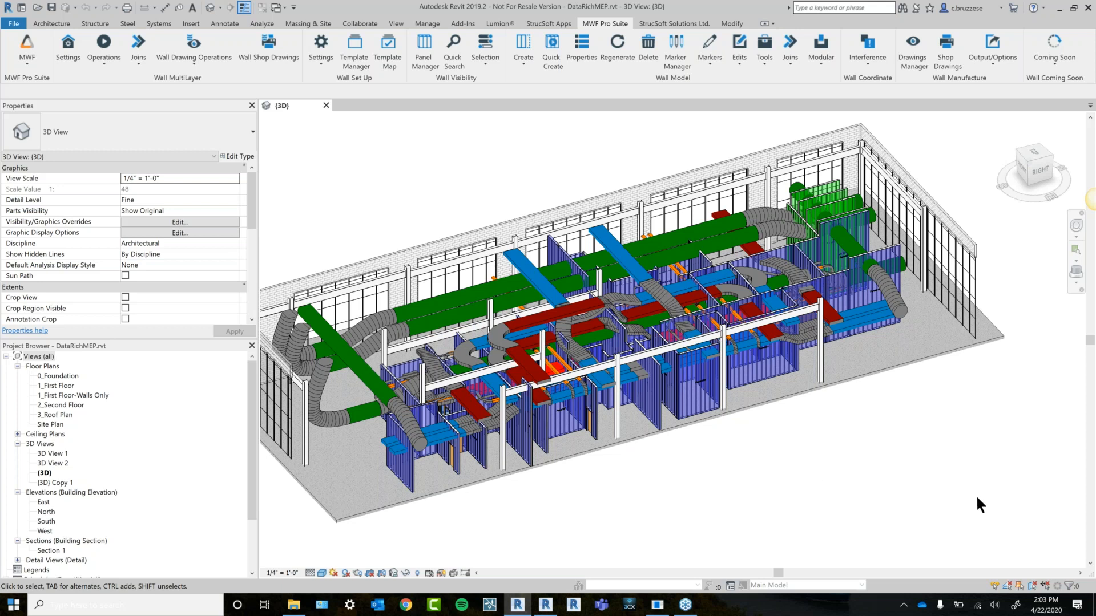
middle_drag(973, 489, 816, 469)
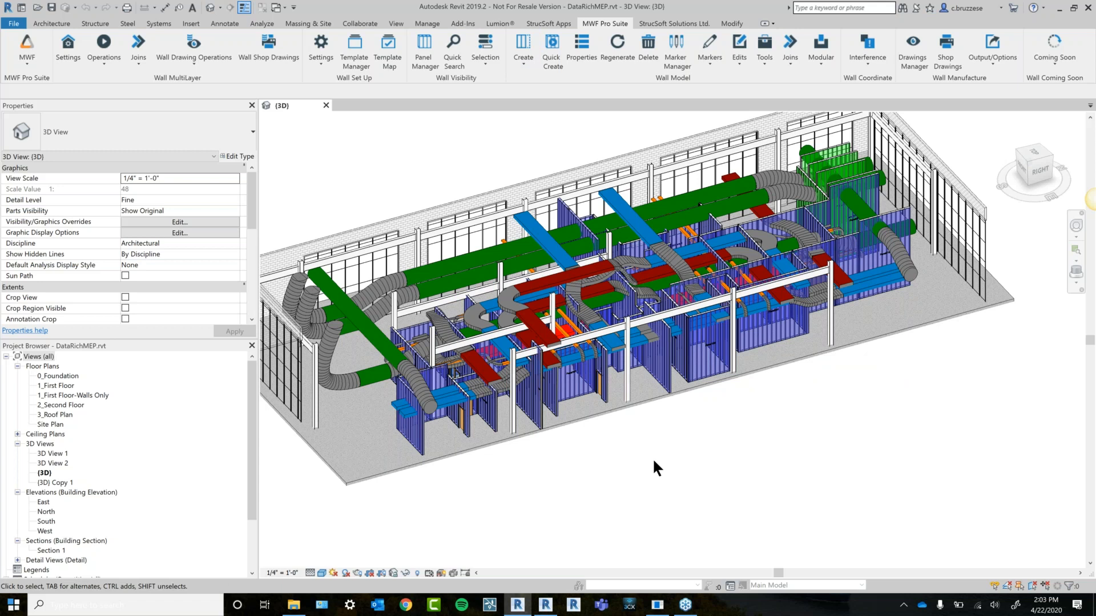
click(467, 21)
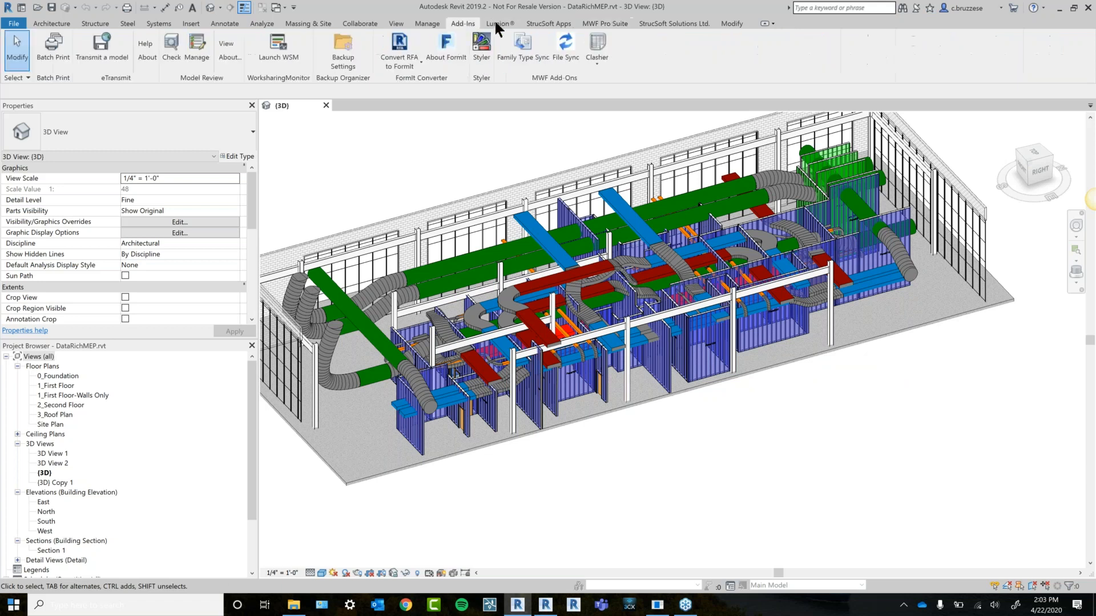
click(604, 24)
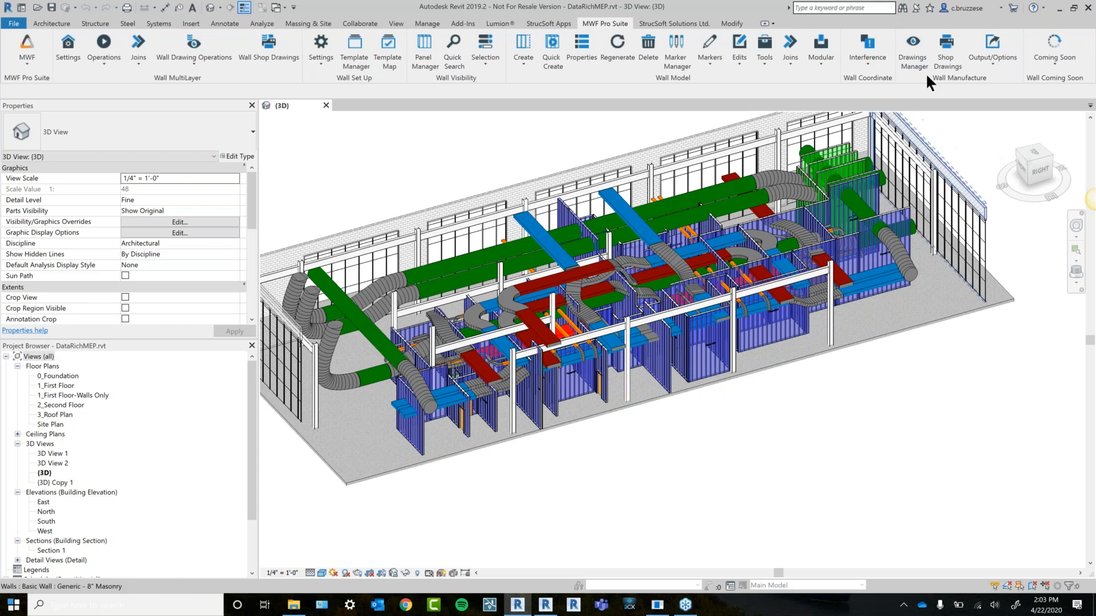
click(993, 55)
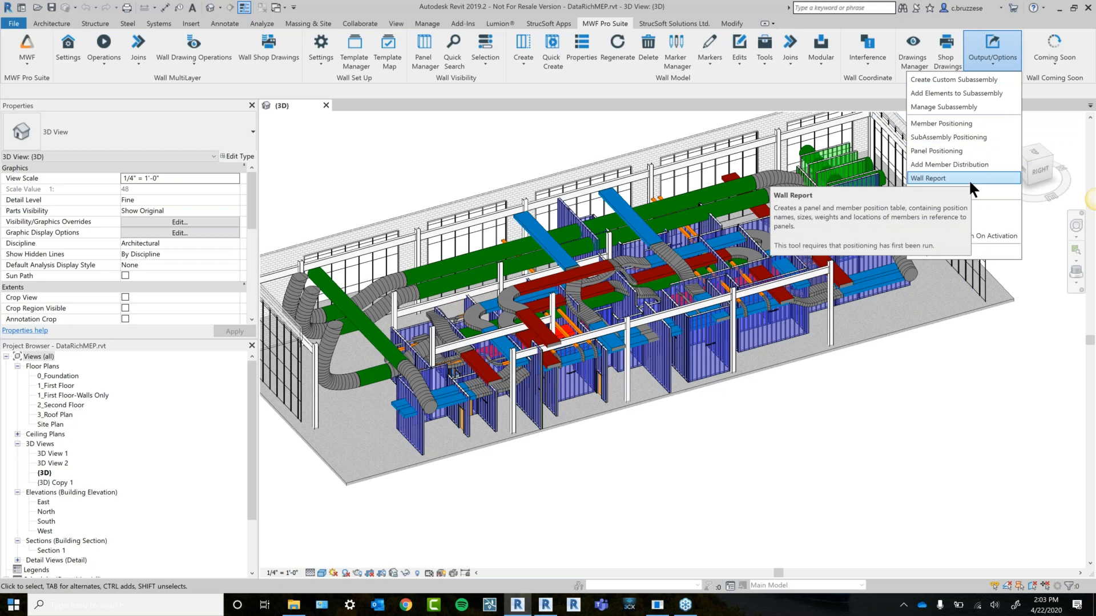
click(954, 442)
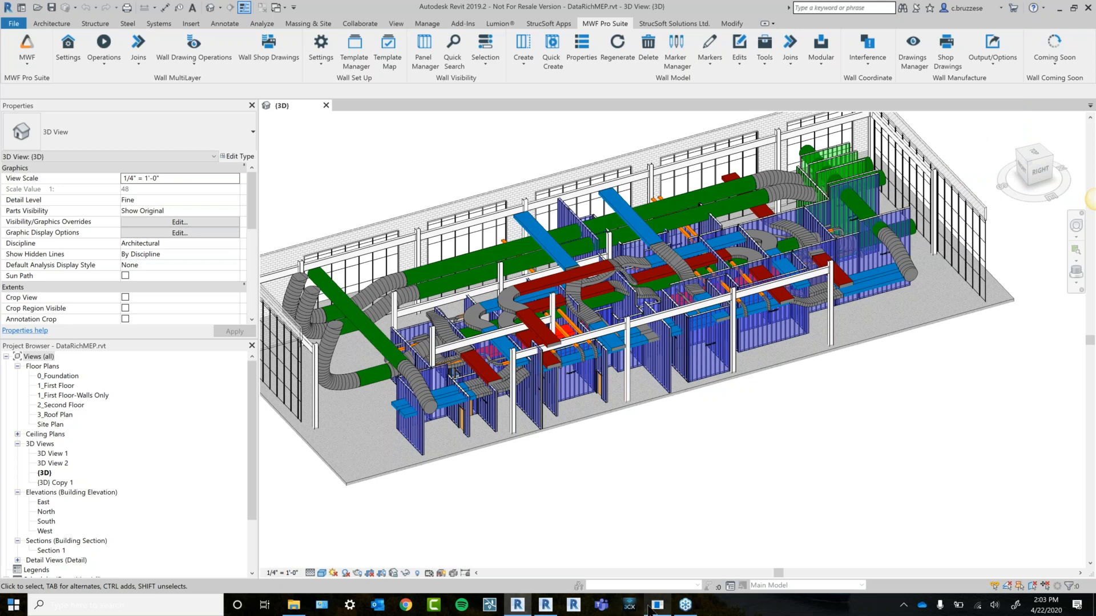
mouse_move(654, 609)
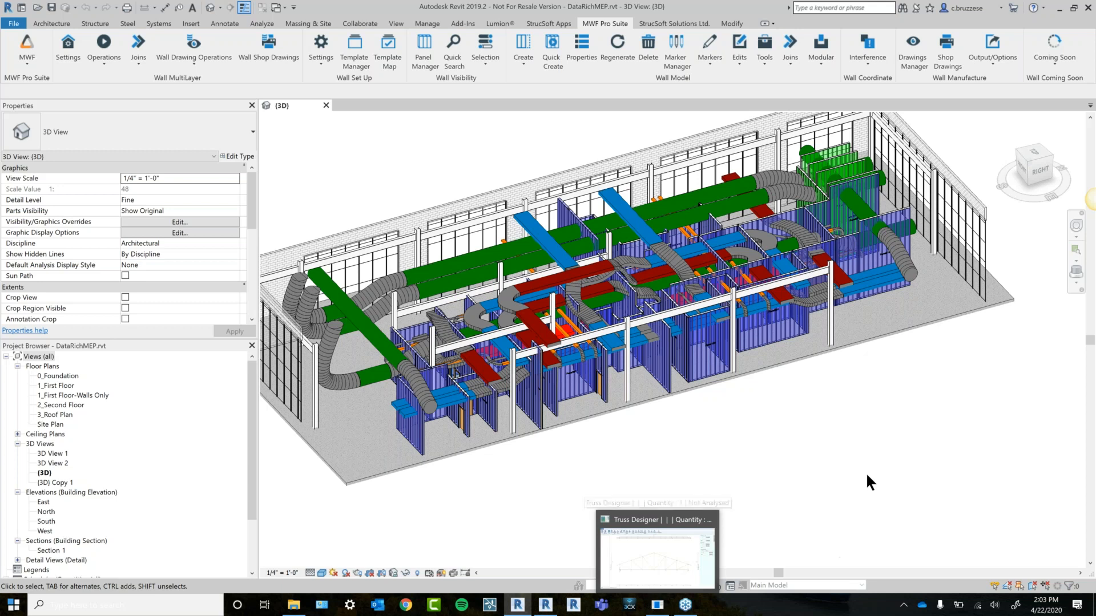
click(463, 24)
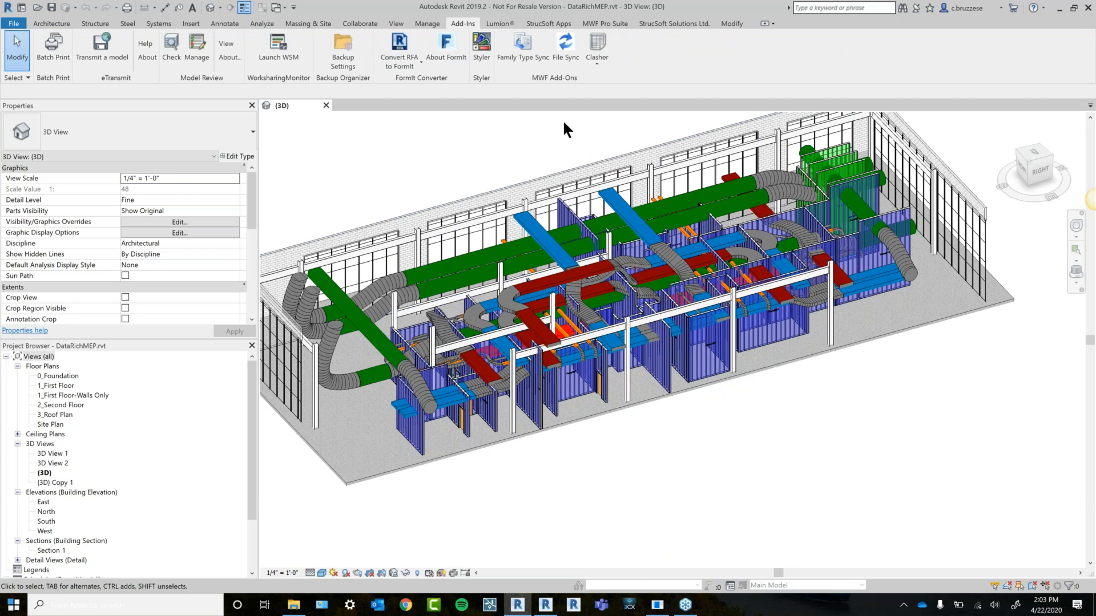
click(454, 266)
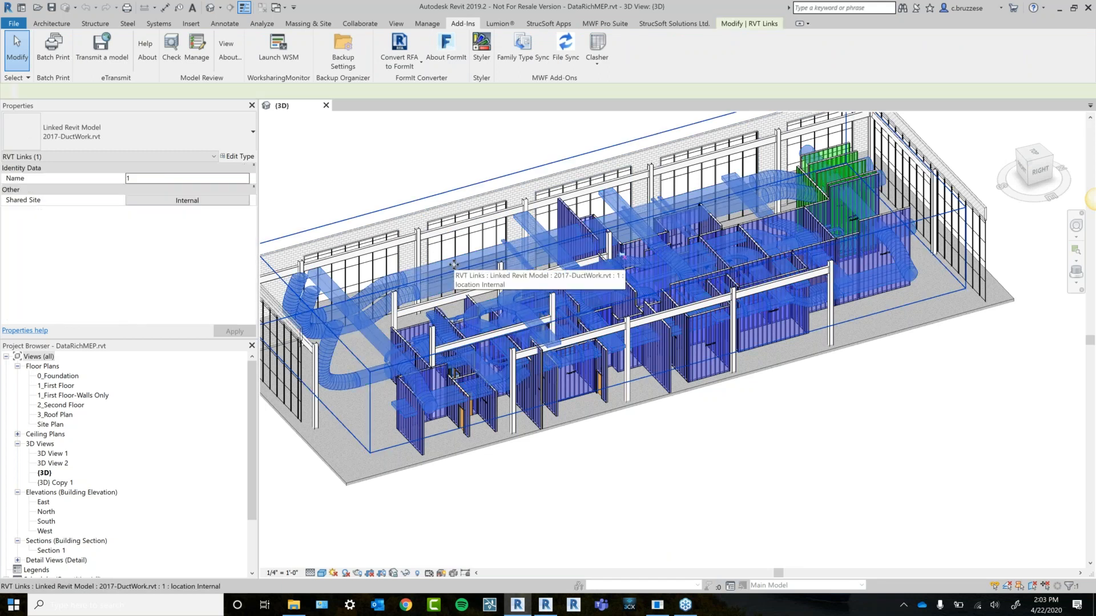
click(629, 484)
click(608, 56)
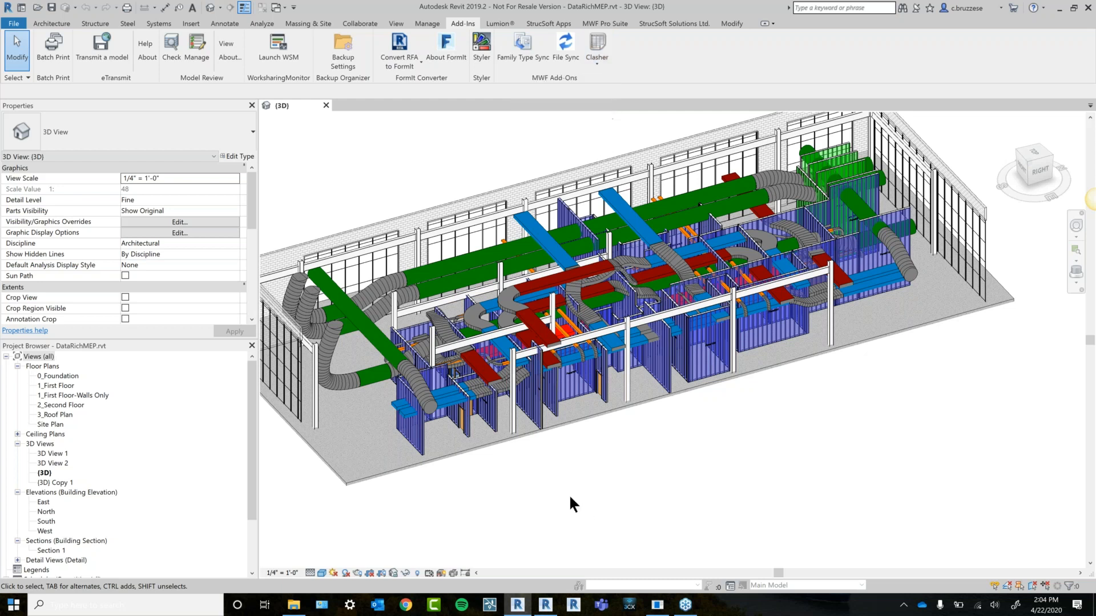
Open the framing properties of the wall panel near the front edge and review its miscellaneous features and panel function options.
scroll(580, 489, up, 3)
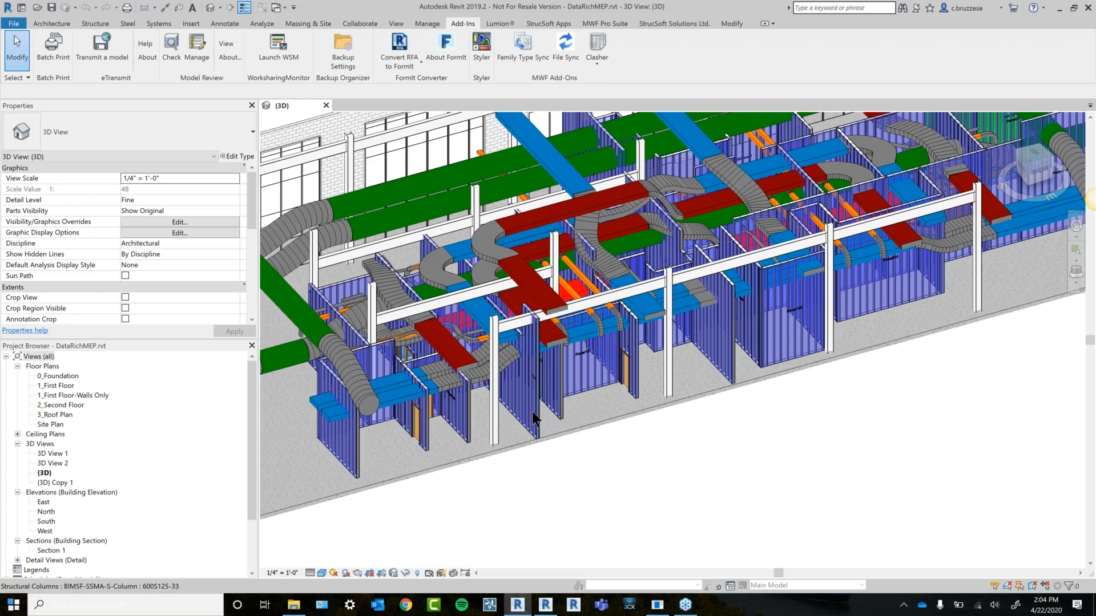
click(516, 418)
click(615, 23)
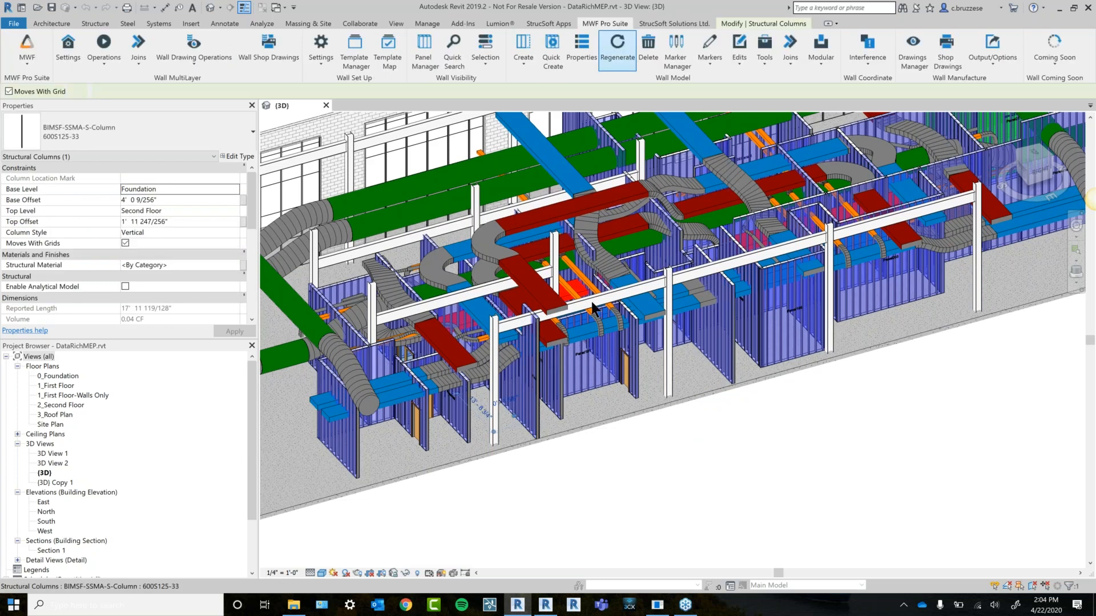
middle_drag(540, 409, 607, 397)
click(593, 62)
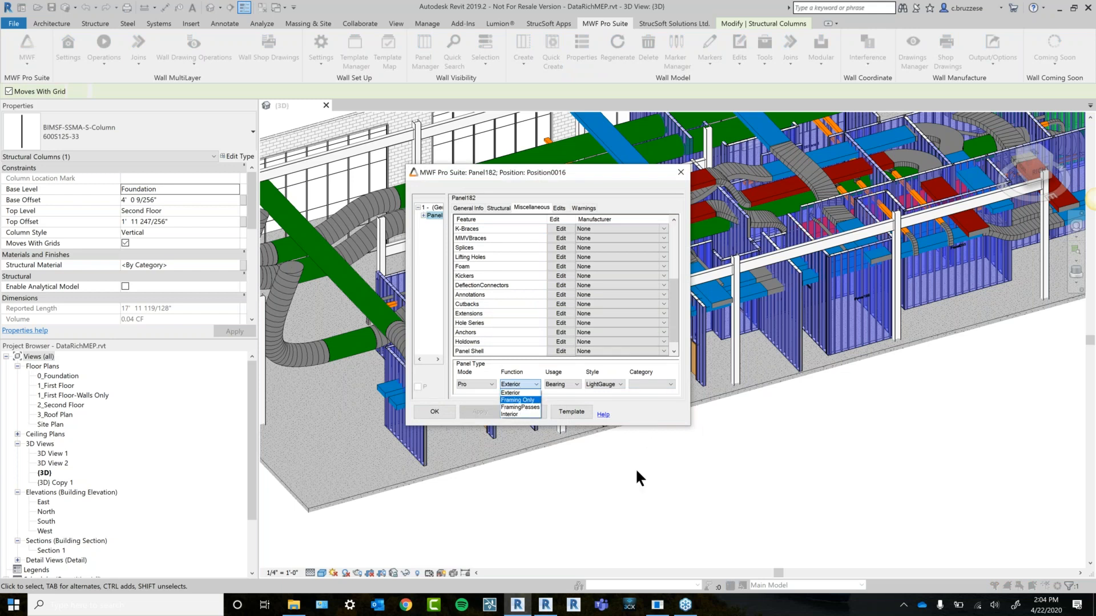
click(678, 173)
click(678, 174)
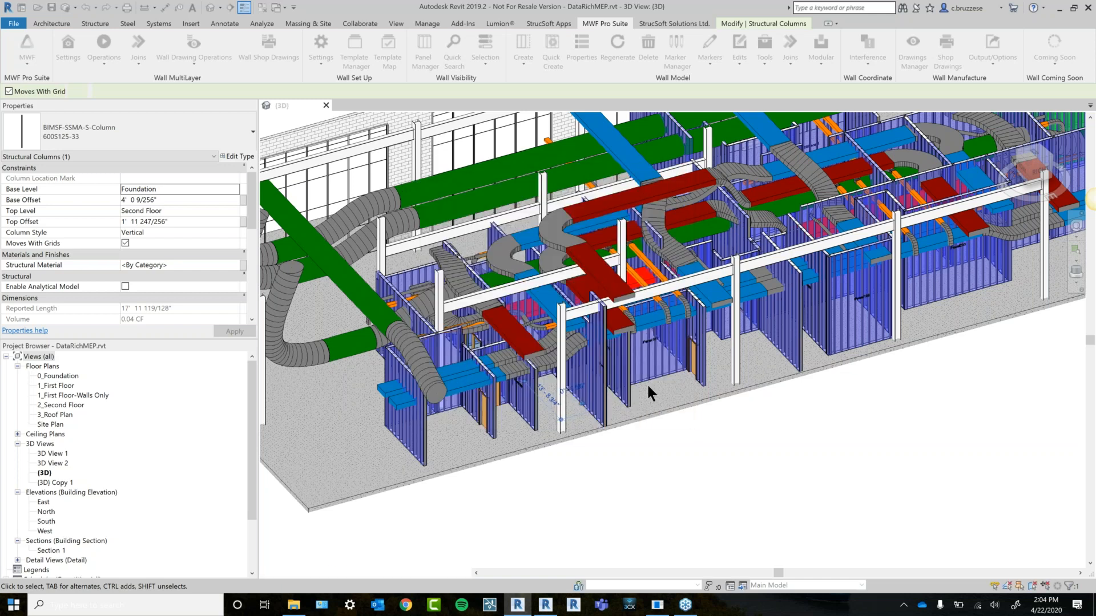
click(686, 460)
Start a check for new clashes with the Clasher add-on, using the Duct Work Clash rule set.
click(463, 24)
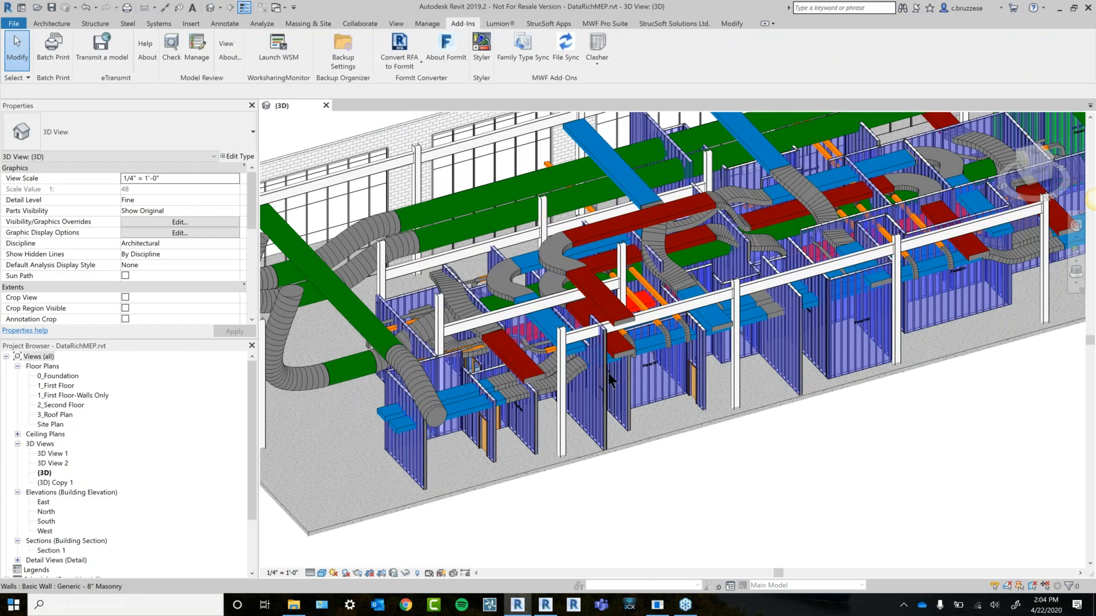
click(595, 64)
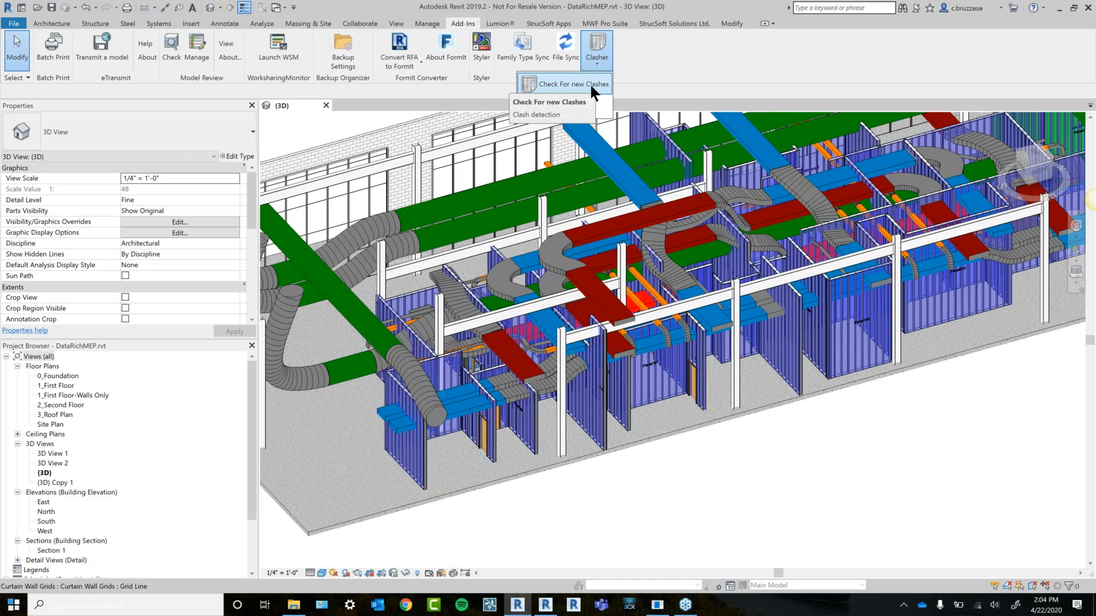
click(590, 83)
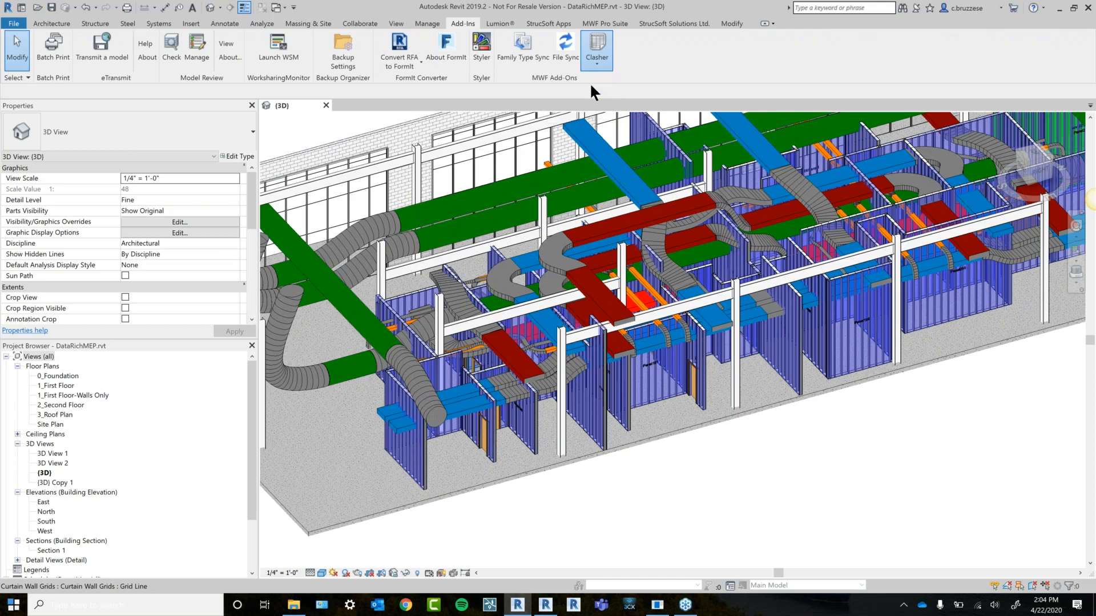
click(512, 176)
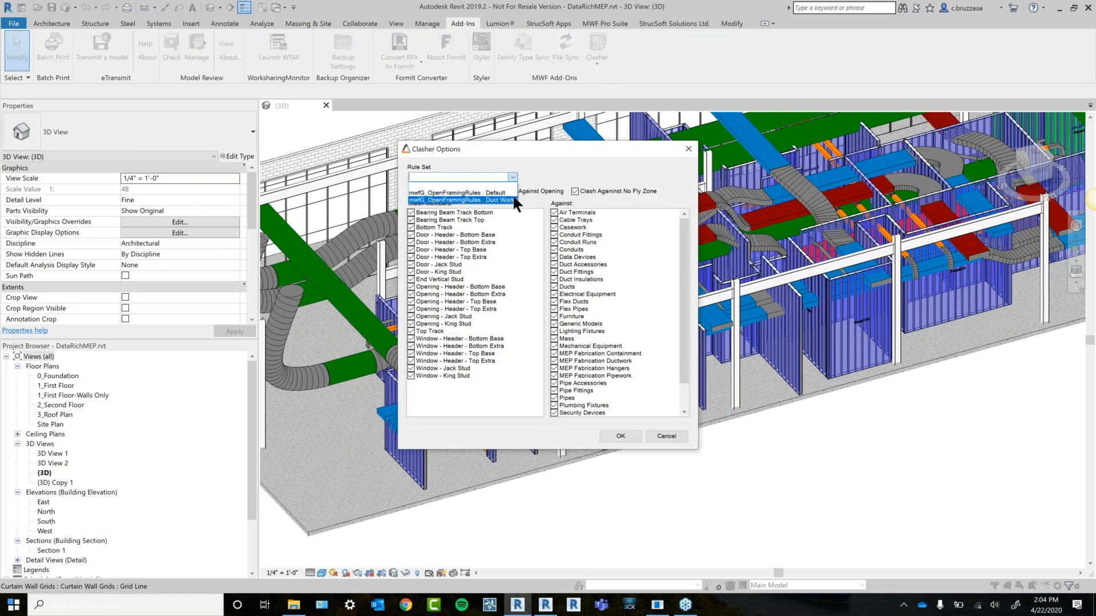
click(490, 200)
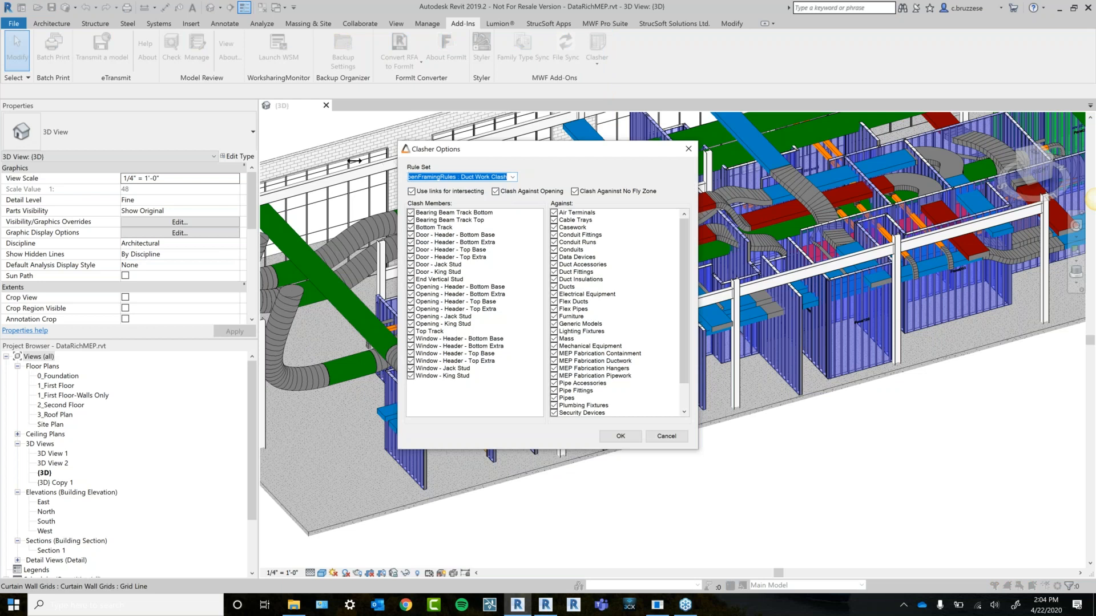
Review the clash members and the categories they are checked against, and run the clash detection.
drag(398, 162, 340, 160)
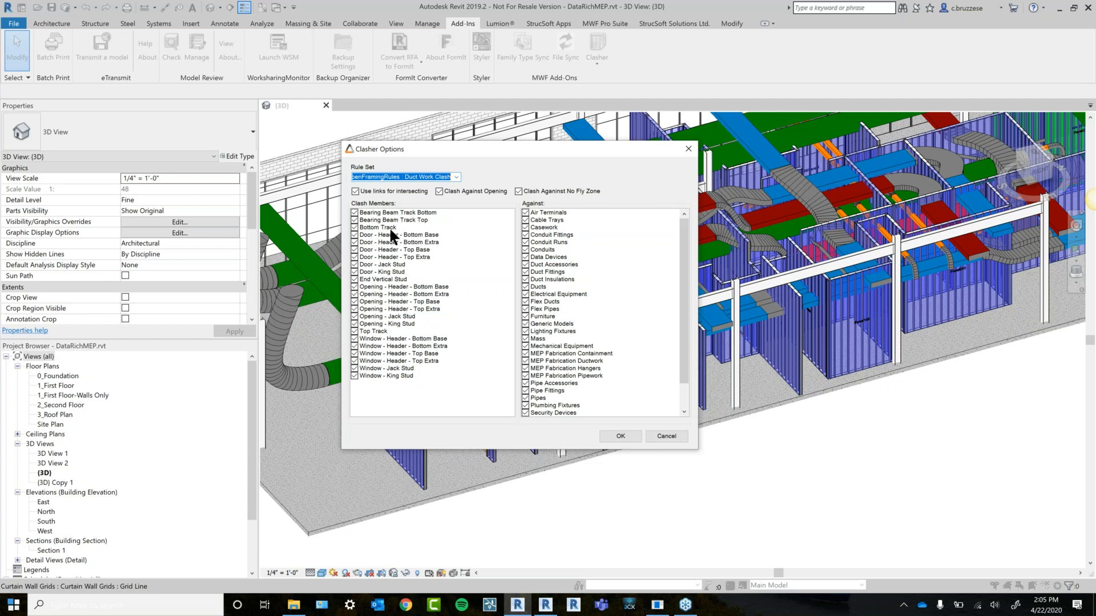
scroll(572, 354, down, 3)
scroll(570, 342, up, 3)
scroll(583, 347, down, 2)
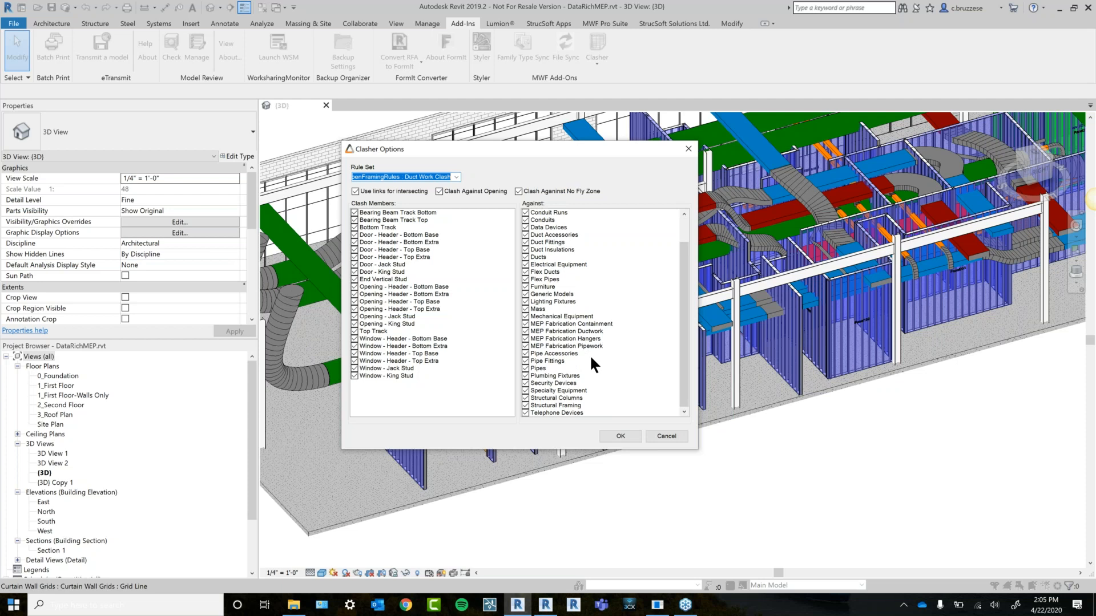
scroll(590, 358, up, 2)
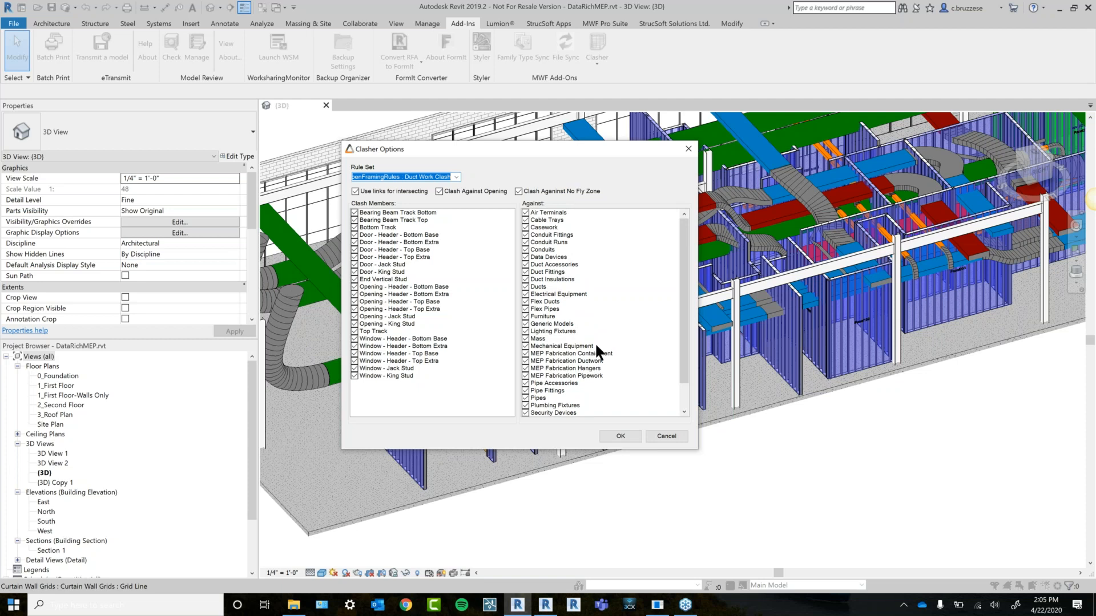
scroll(597, 345, down, 2)
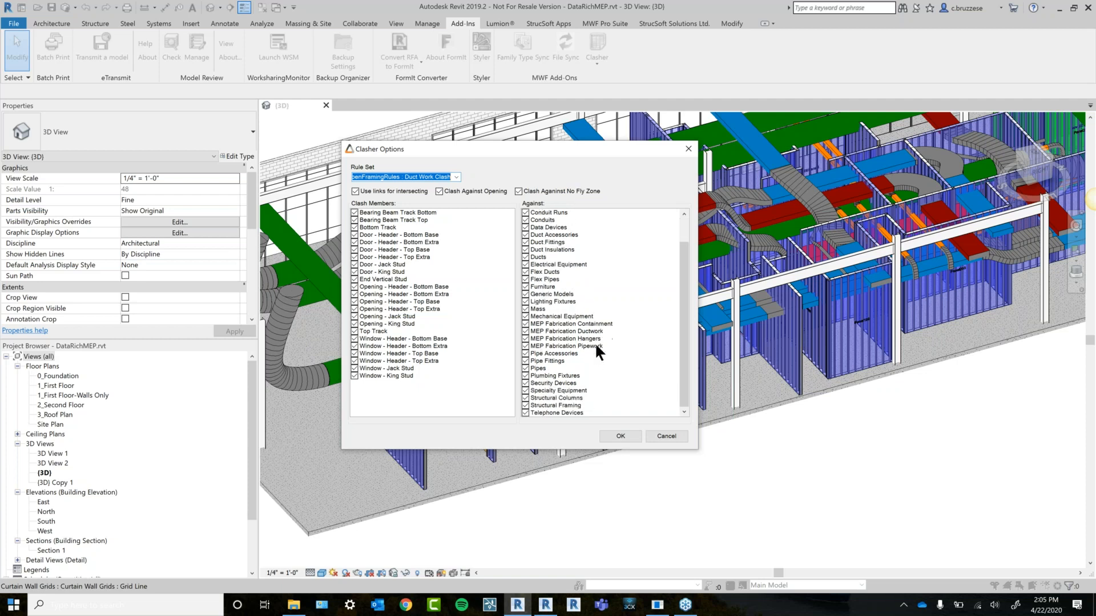
click(610, 434)
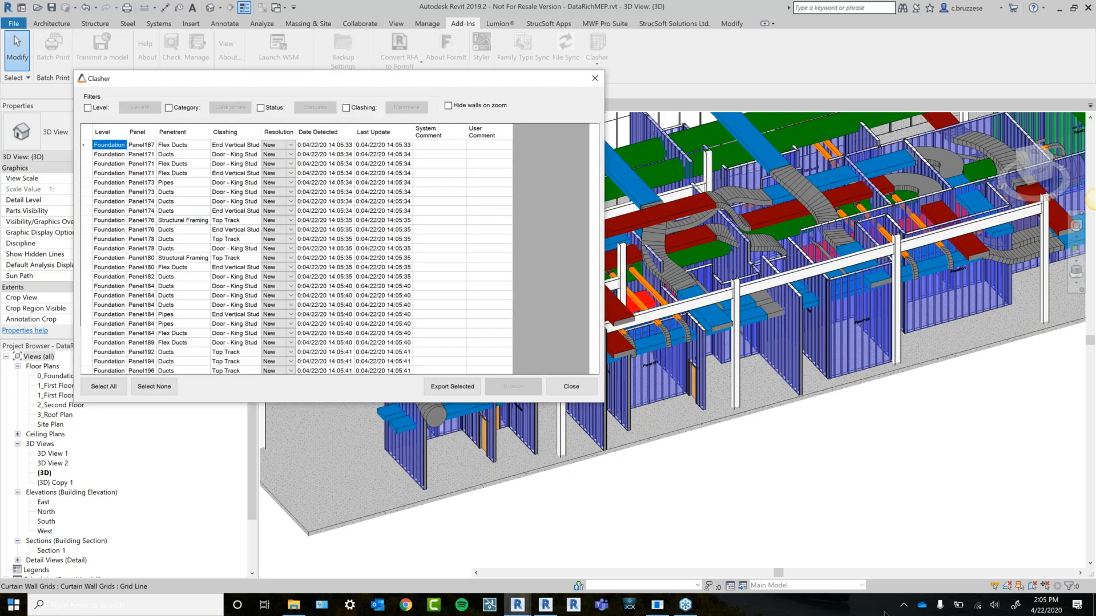
Enlarge the clash results window and look through the listed panels, penetrants and clashing members.
drag(371, 78, 564, 87)
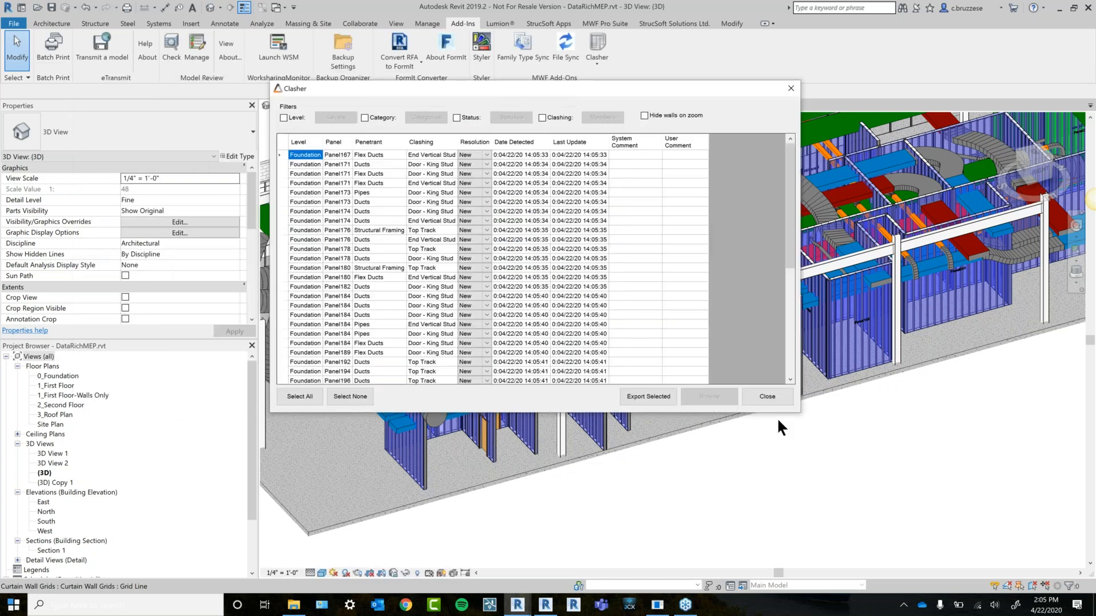
drag(800, 412, 864, 476)
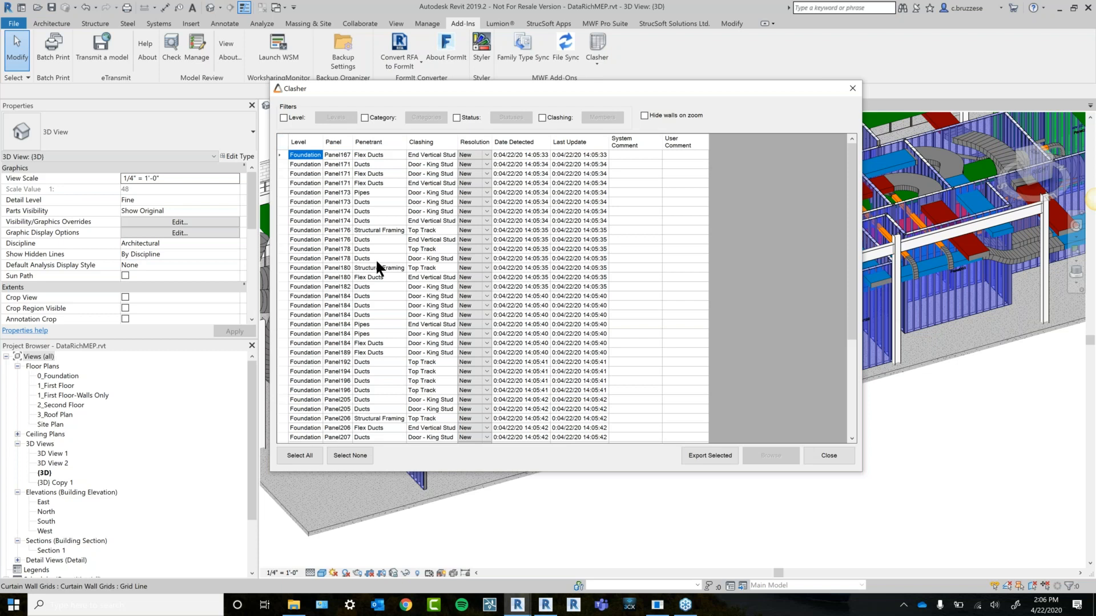
scroll(375, 258, down, 5)
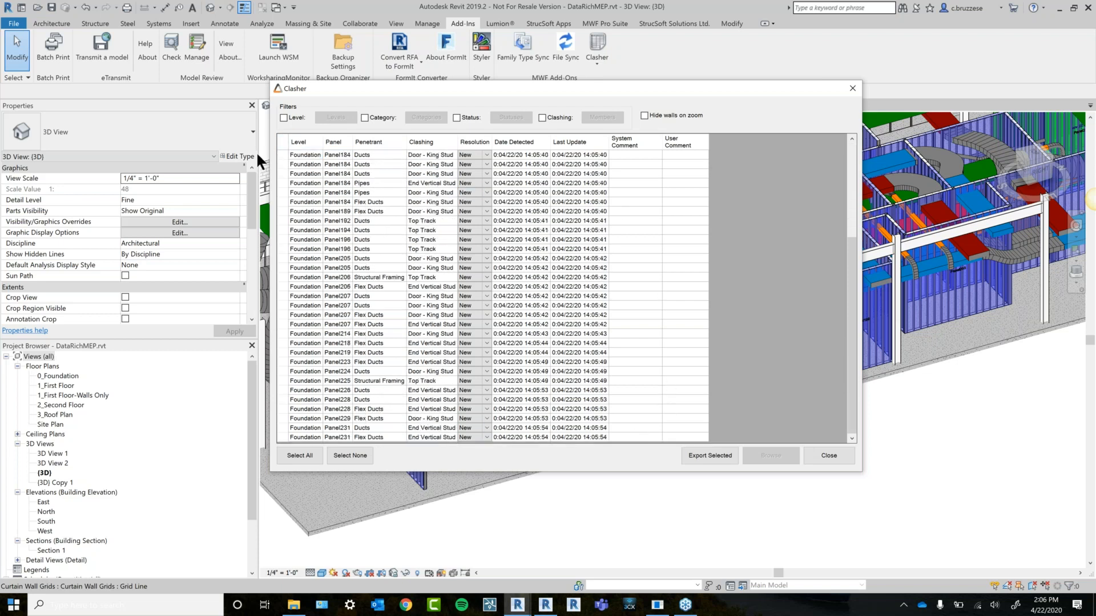
scroll(399, 223, up, 5)
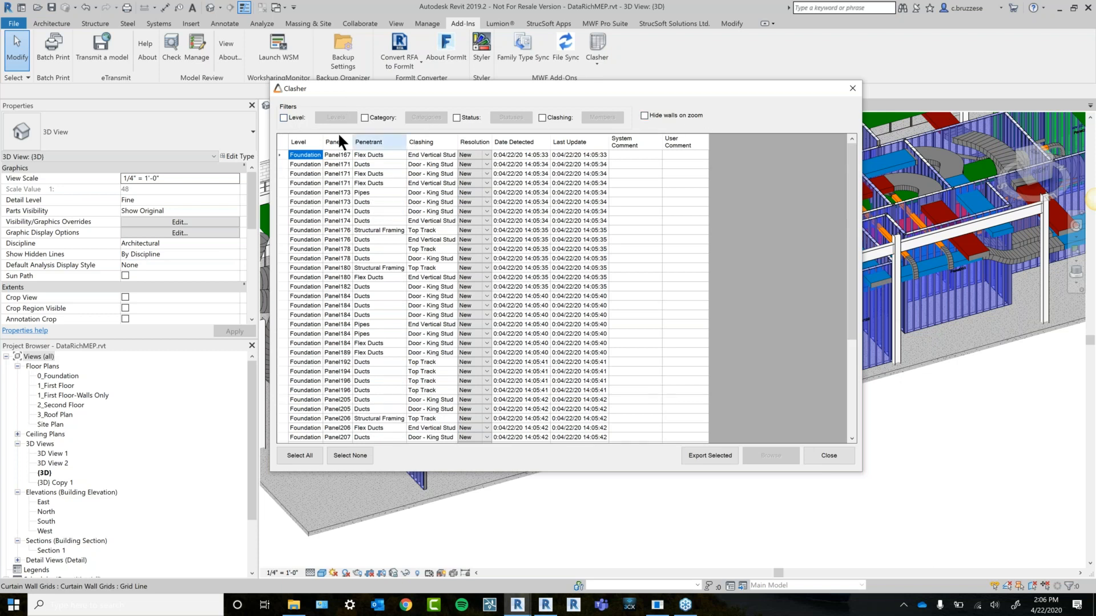
Try the Level and Clashing filters on the clash results list.
click(293, 116)
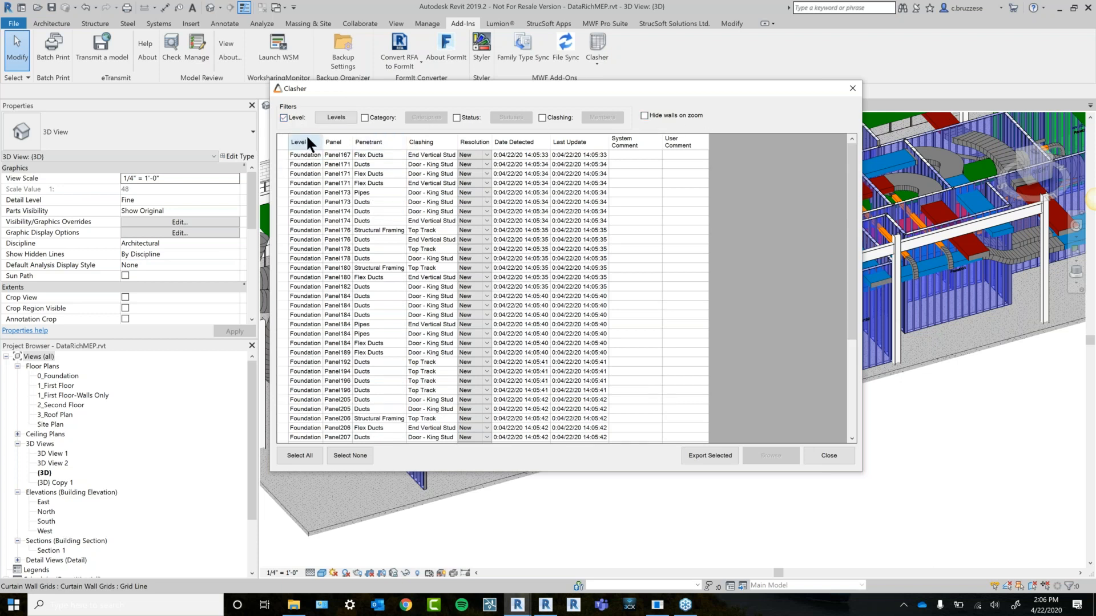
click(299, 119)
click(554, 116)
click(549, 114)
Zoom to the Panel173 clash between the duct and the door king stud, and close the clash list.
click(305, 156)
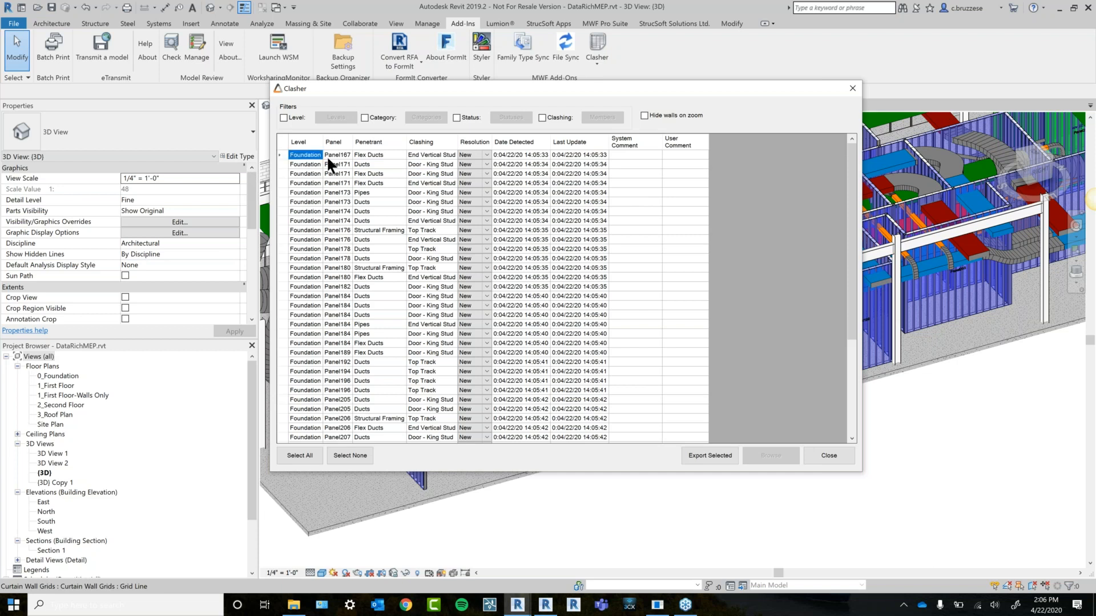
click(346, 155)
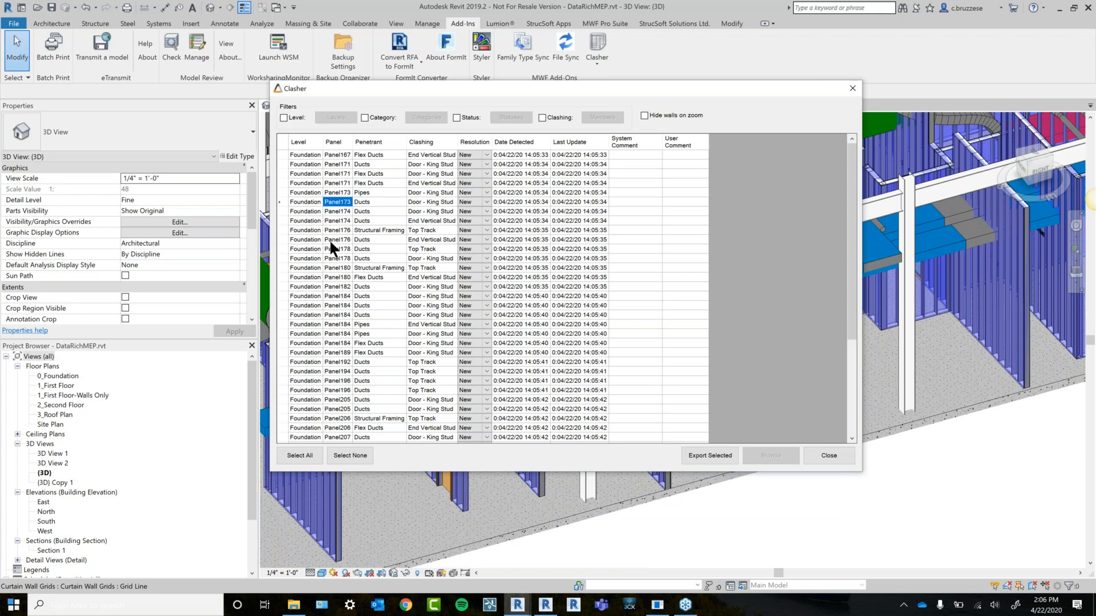
click(836, 457)
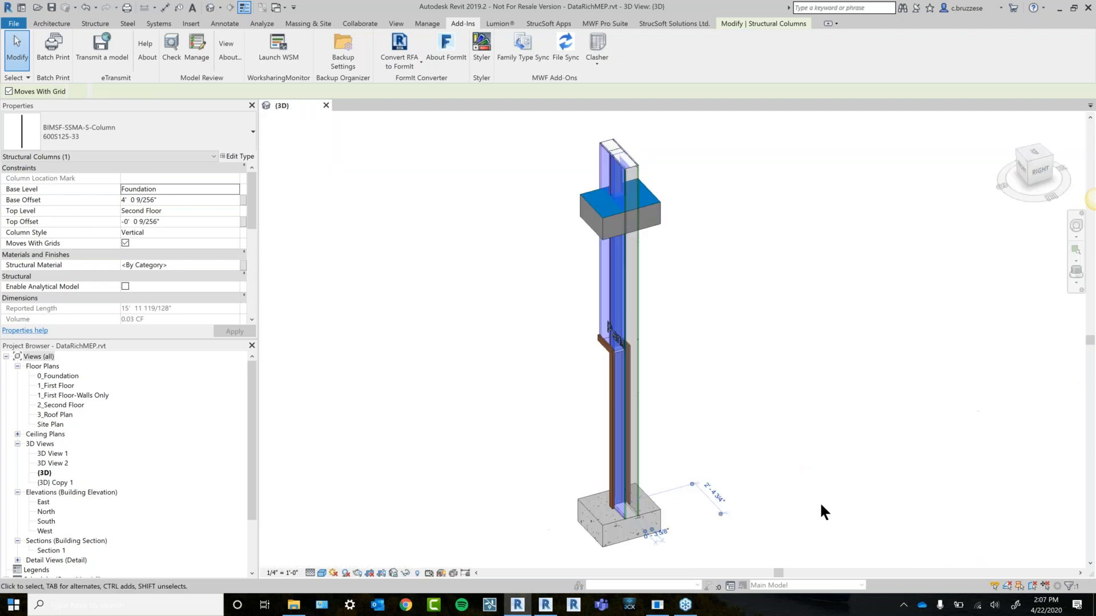
Inspect the isolated duct and king stud clash from the front, and reset the temporary hide/isolate of the 3D view.
shift+middle_drag(646, 336, 744, 376)
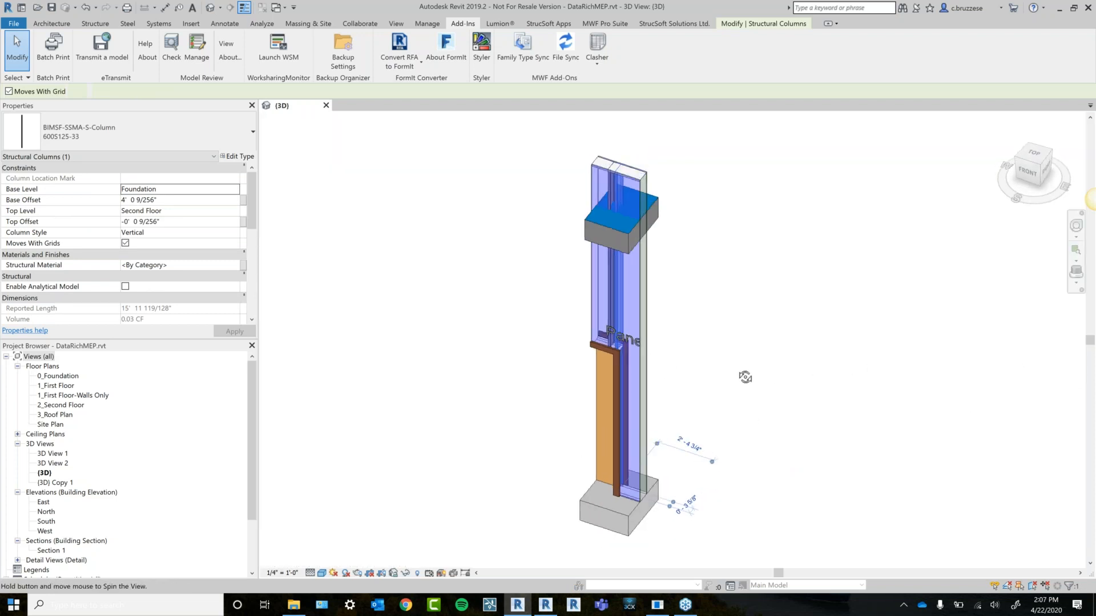
shift+middle_drag(724, 444, 763, 379)
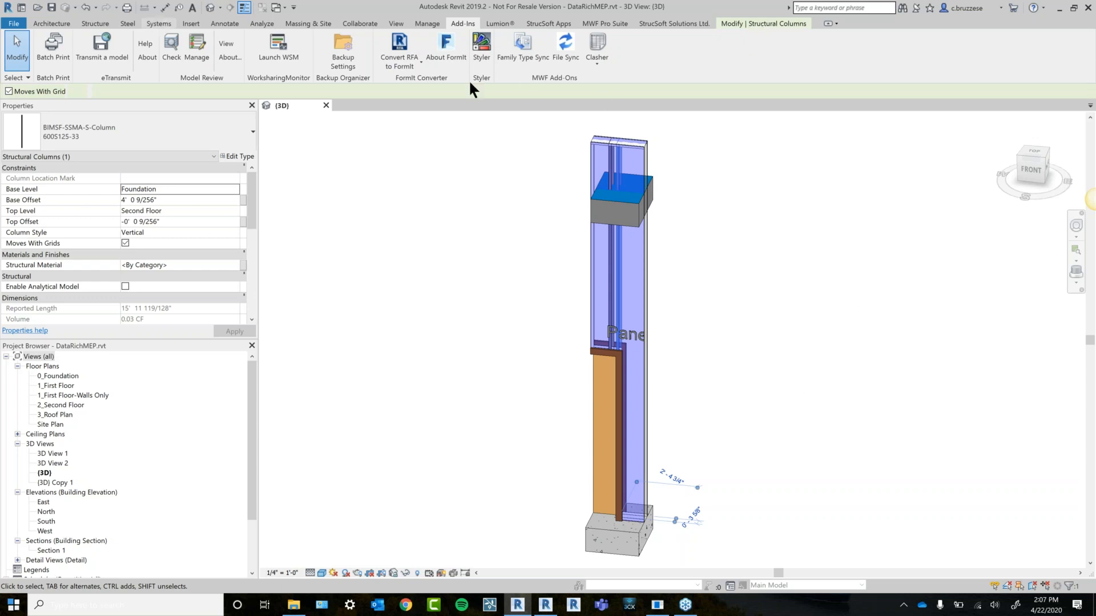
key(h)
key(r)
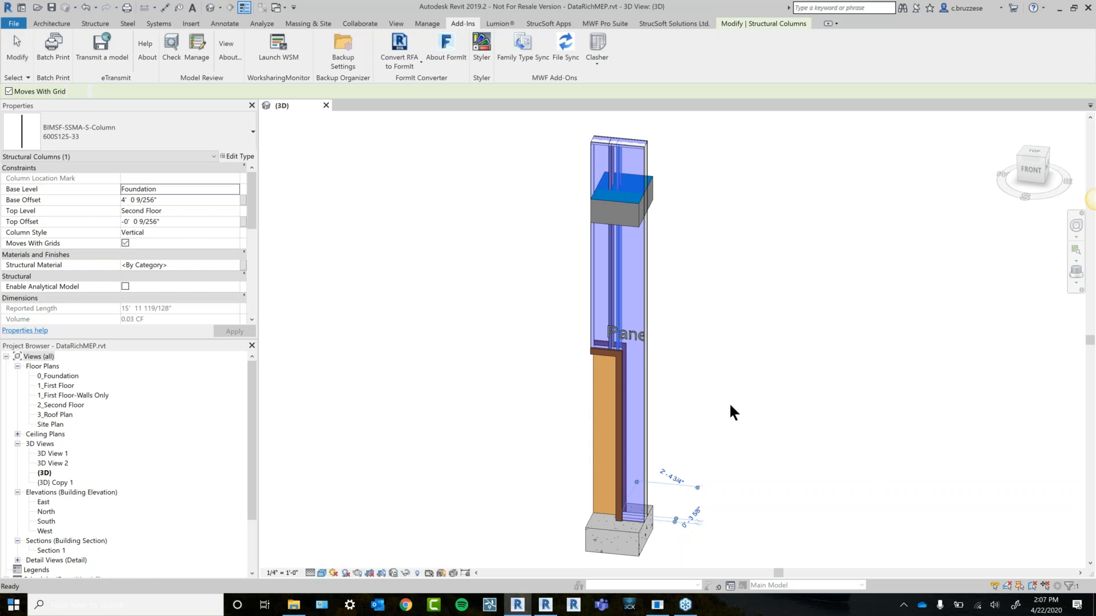
Clear the stud selection, reopen the existing clash results and look through the listed clashes.
key(Escape)
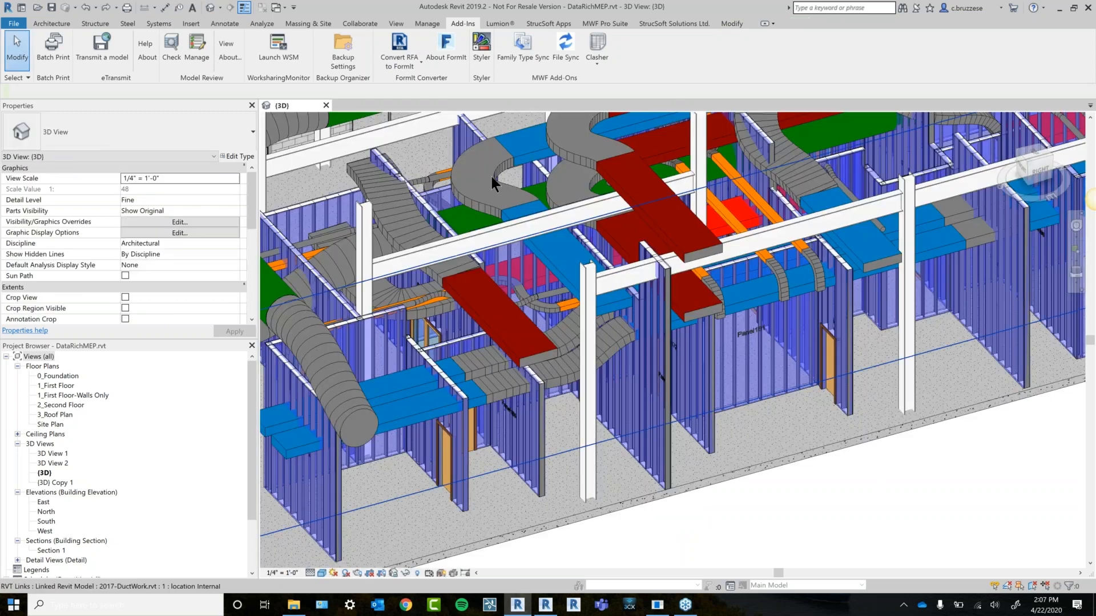
click(731, 25)
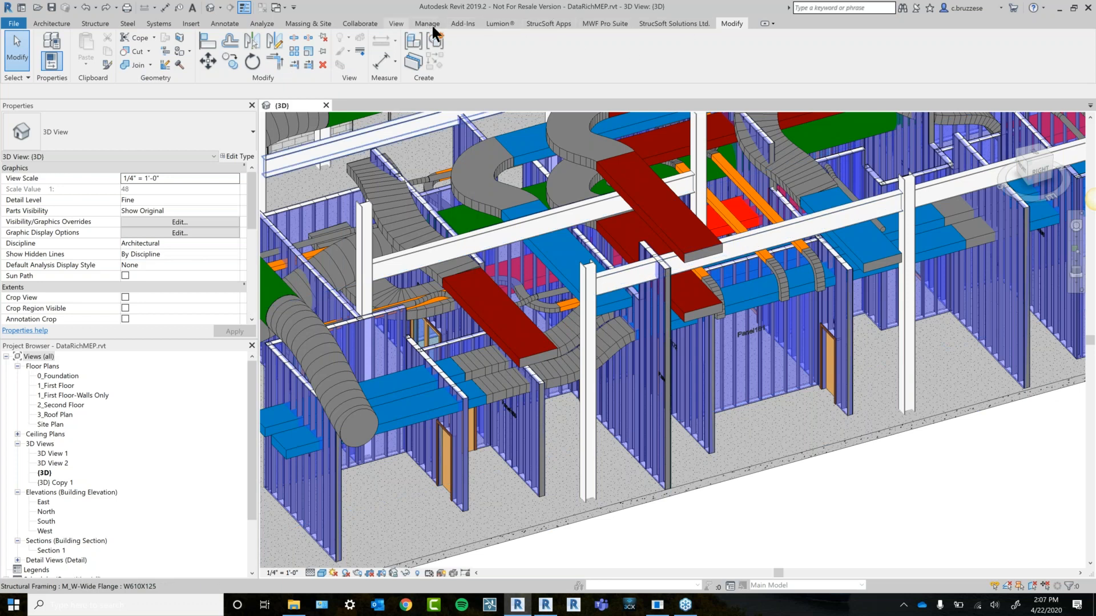
click(463, 24)
click(597, 62)
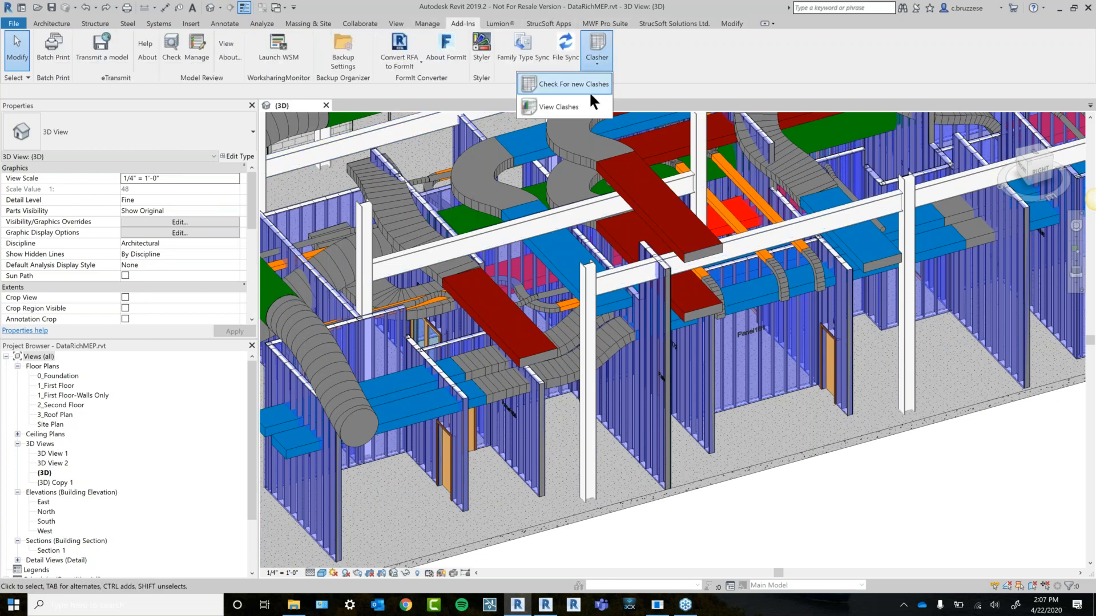
click(581, 105)
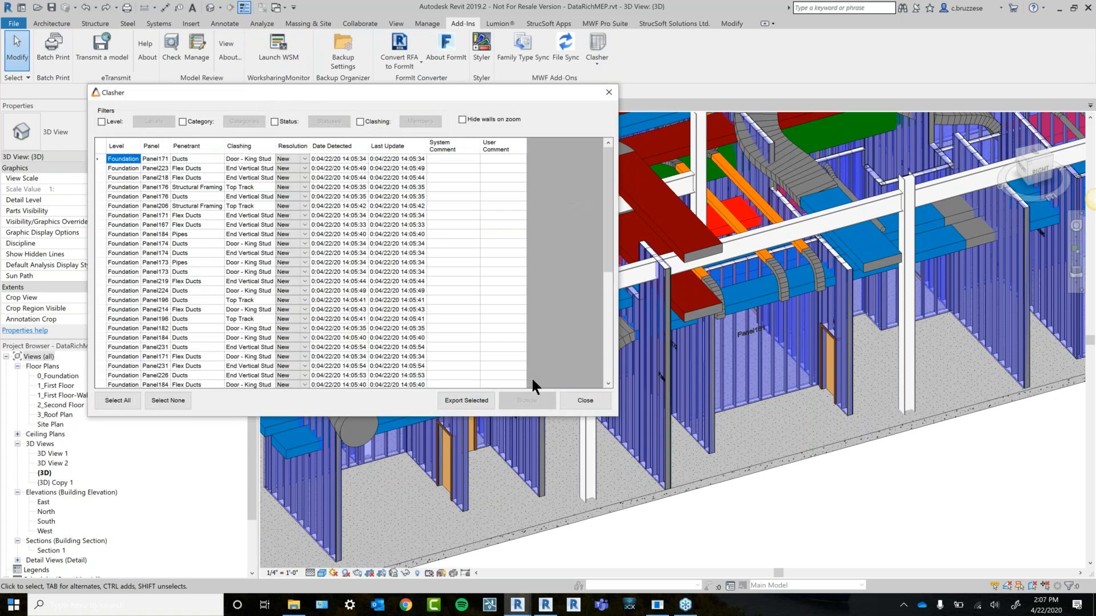
drag(401, 94, 571, 95)
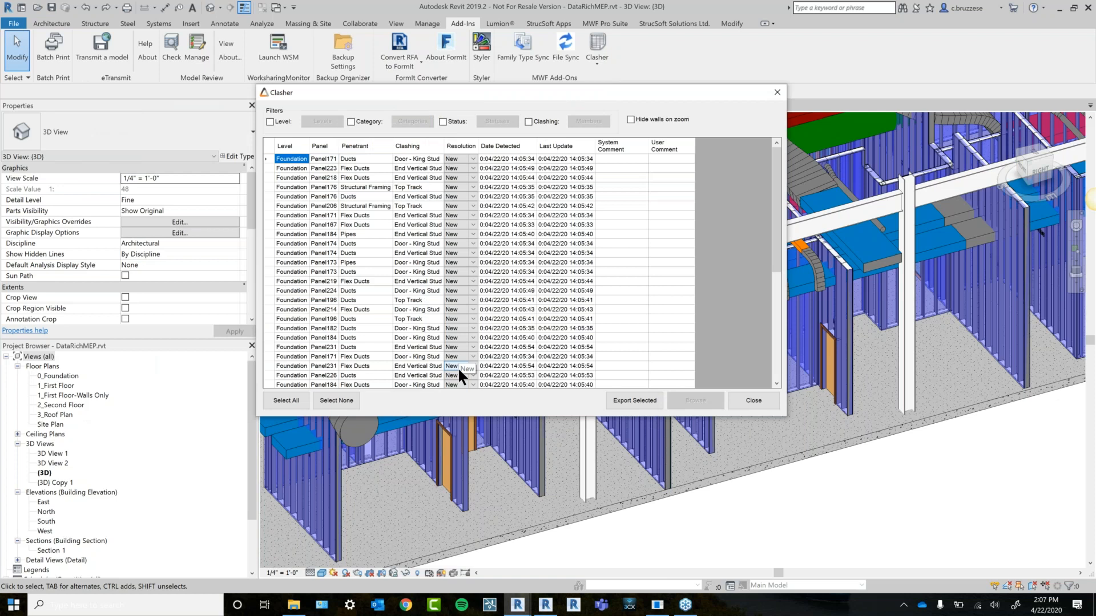
scroll(673, 289, down, 6)
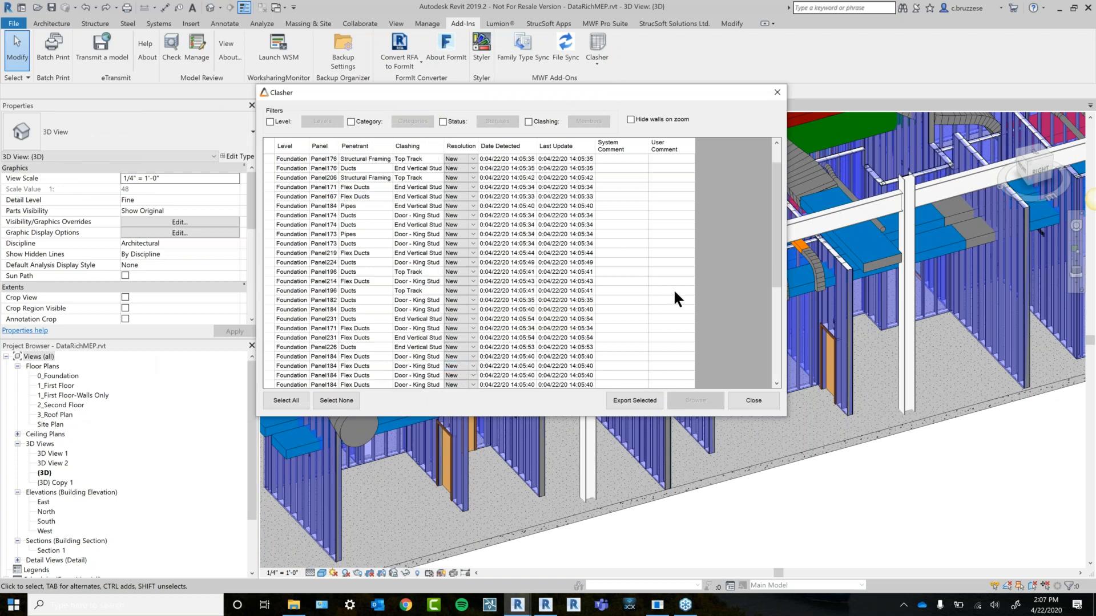
scroll(666, 326, up, 7)
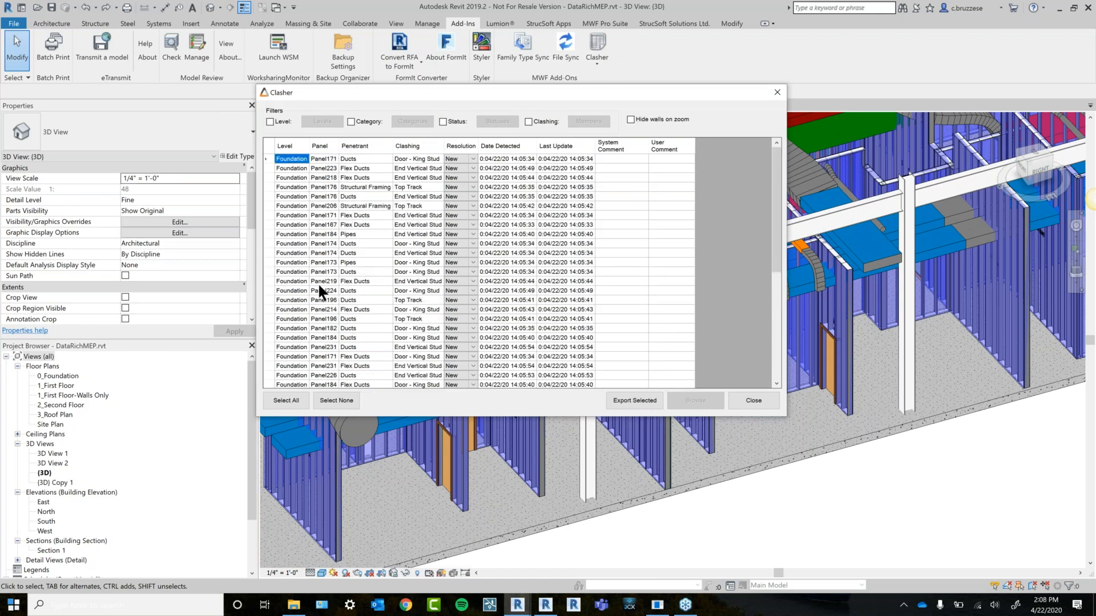
scroll(318, 282, down, 10)
Export all listed clashes using the Default print setup with Microsoft Print to PDF, Letter size and landscape orientation.
click(285, 400)
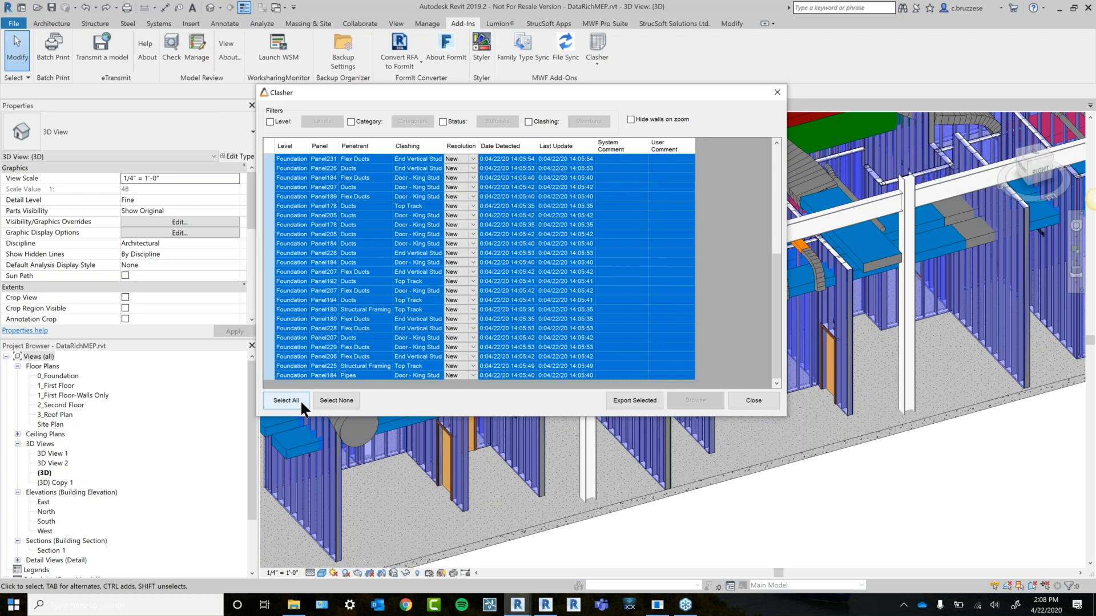
click(640, 404)
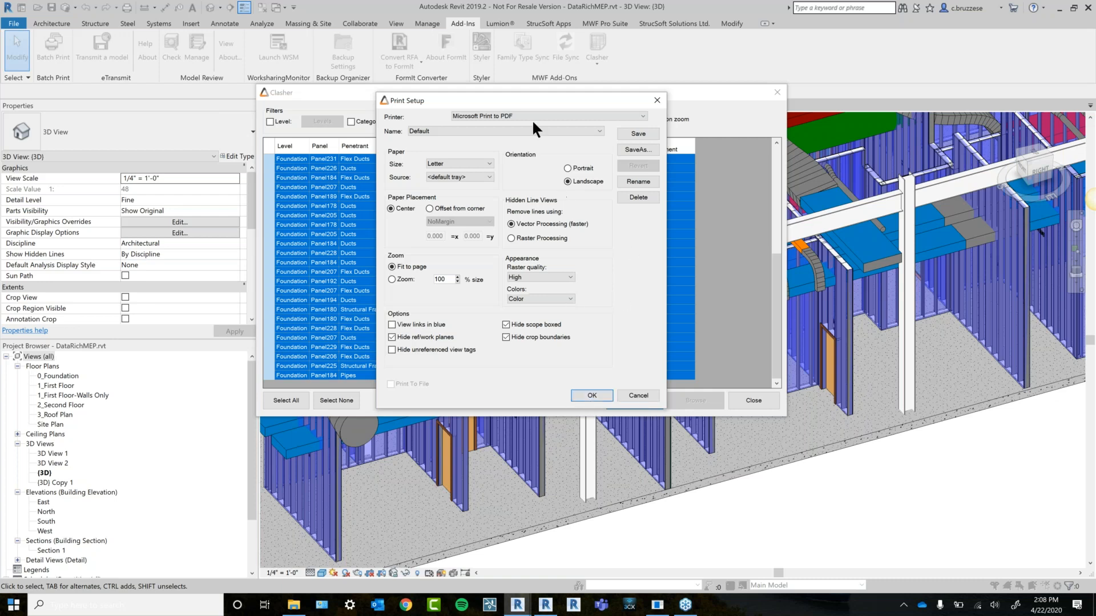
drag(541, 100, 586, 82)
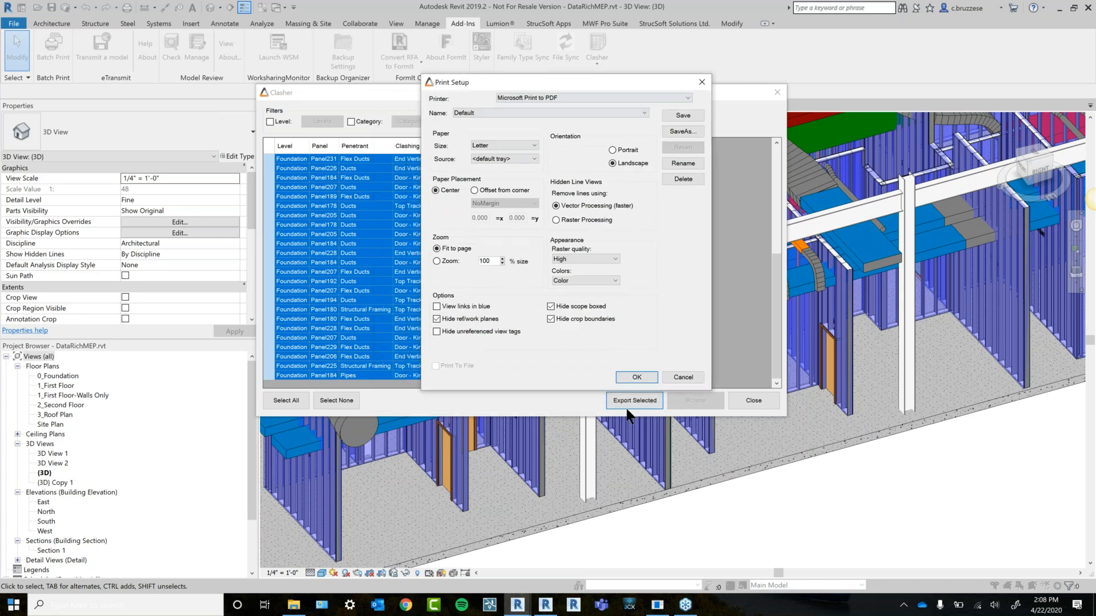
click(636, 377)
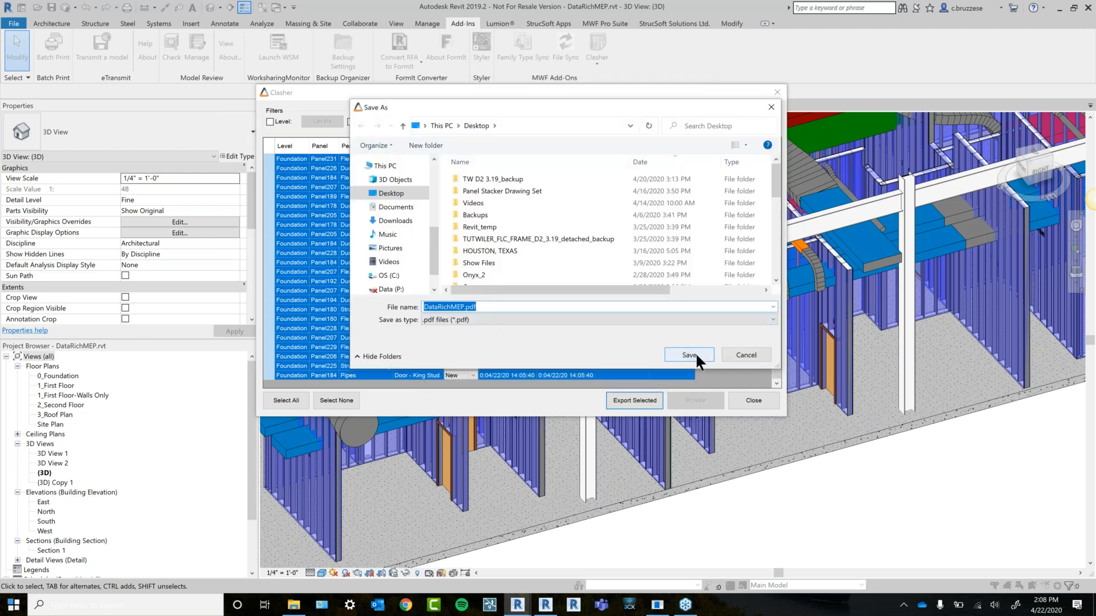
Save the export to the Desktop as DataRichMEP.pdf and name the PDF print output DataRIch.
key(Return)
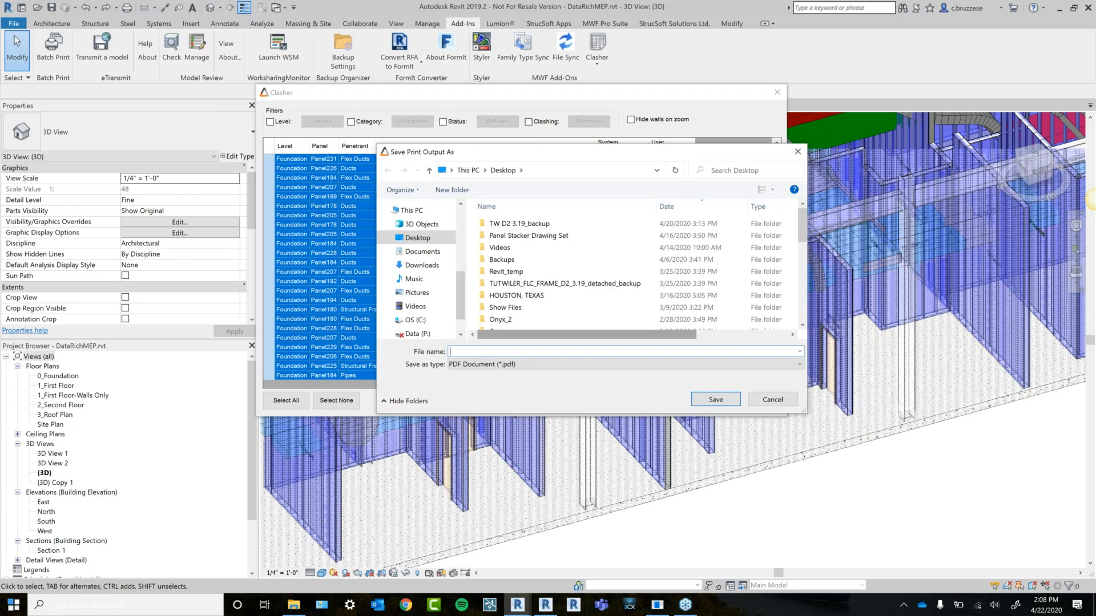
text(DataRIch)
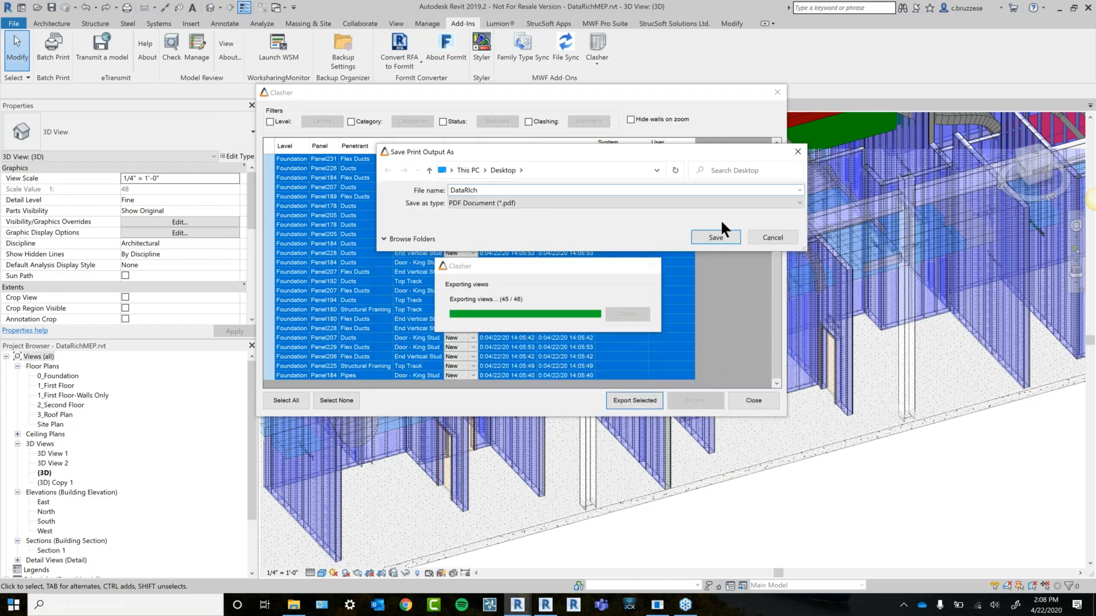
click(407, 239)
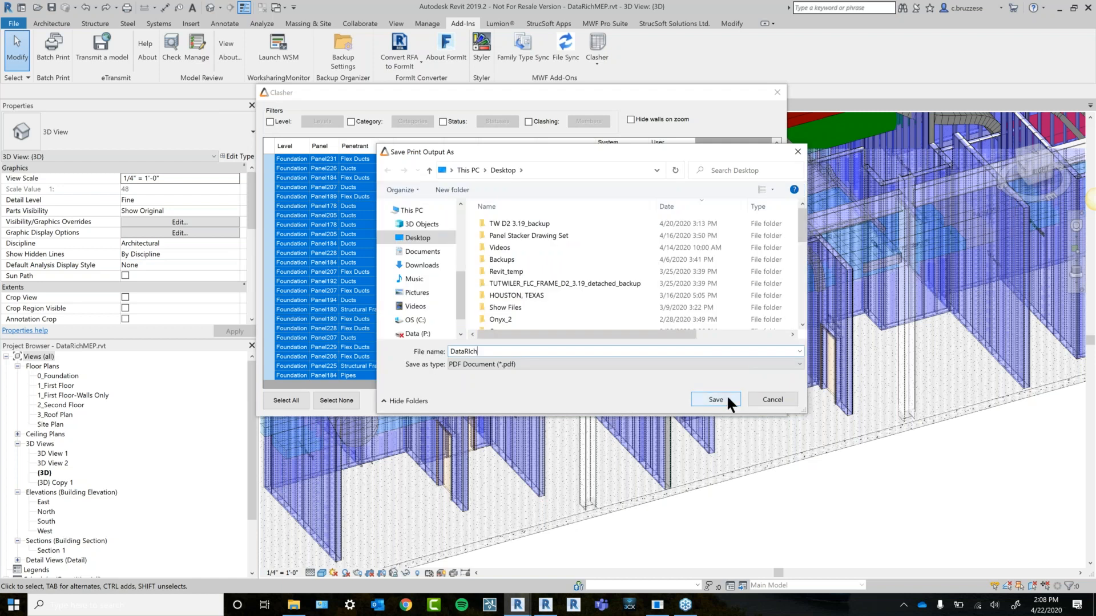
click(717, 399)
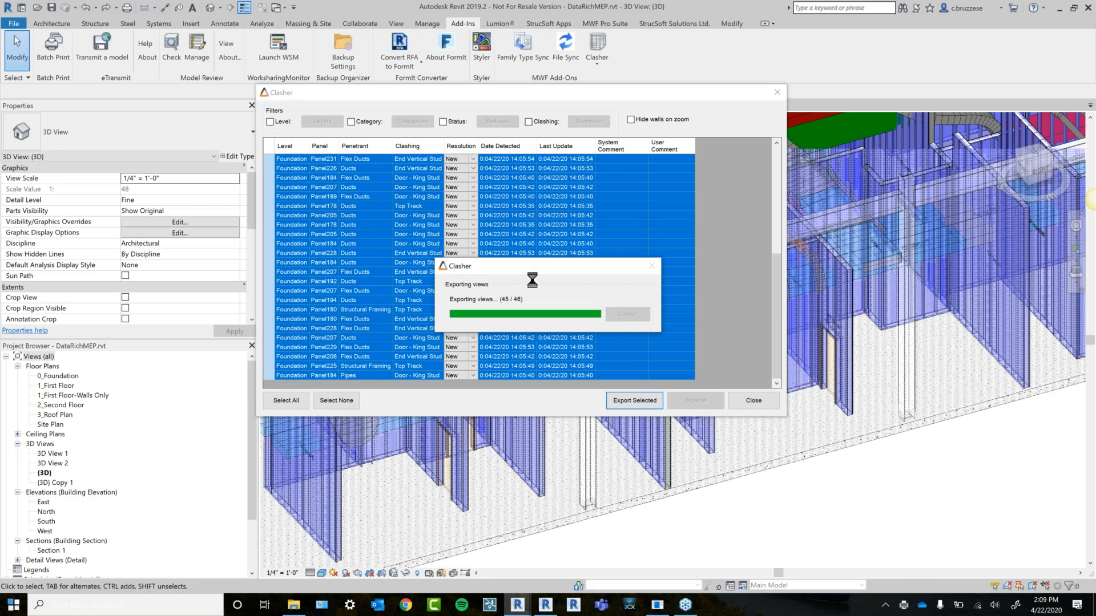
Switch to File Explorer, open the exported DataRIch.pdf and maximize its window.
click(295, 606)
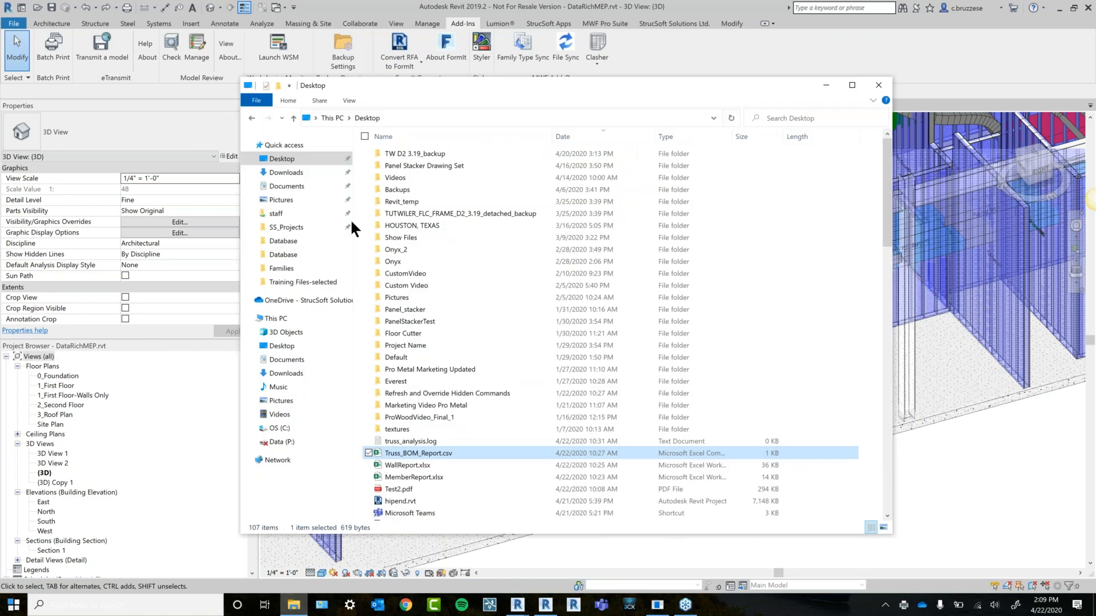
click(300, 148)
click(431, 288)
double_click(431, 288)
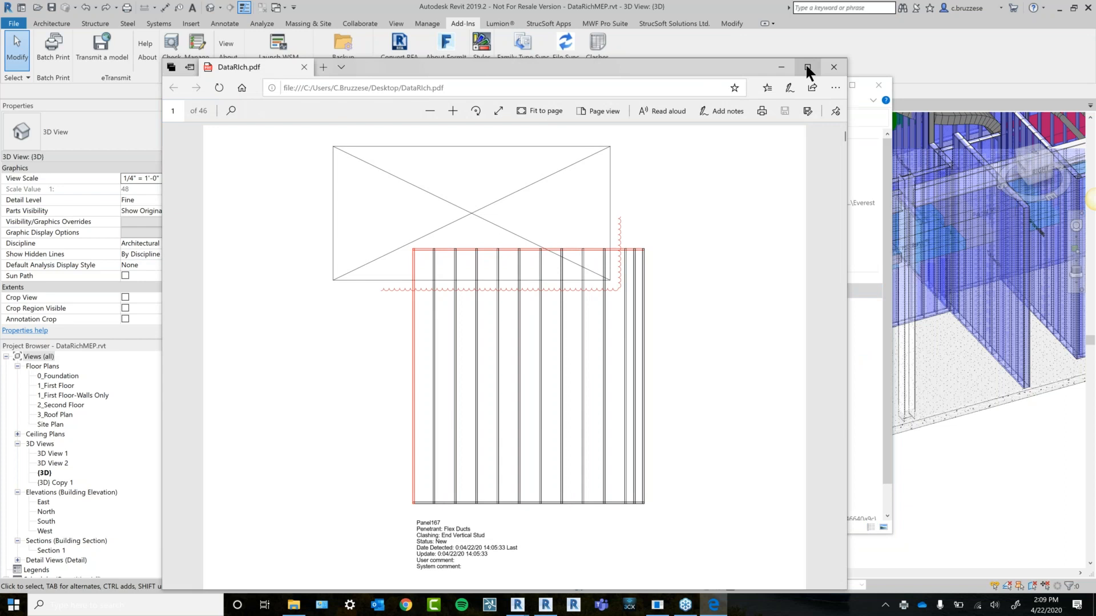
click(806, 67)
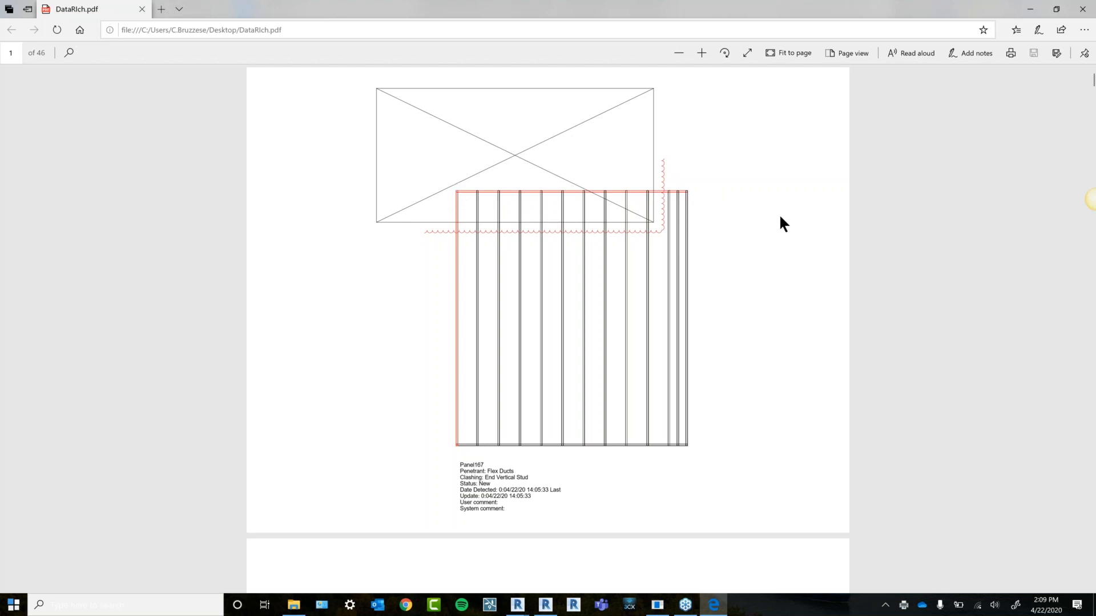
Examine the Panel167 page of the report, including its marked-up elevation and the clashing member description.
scroll(510, 494, down, 2)
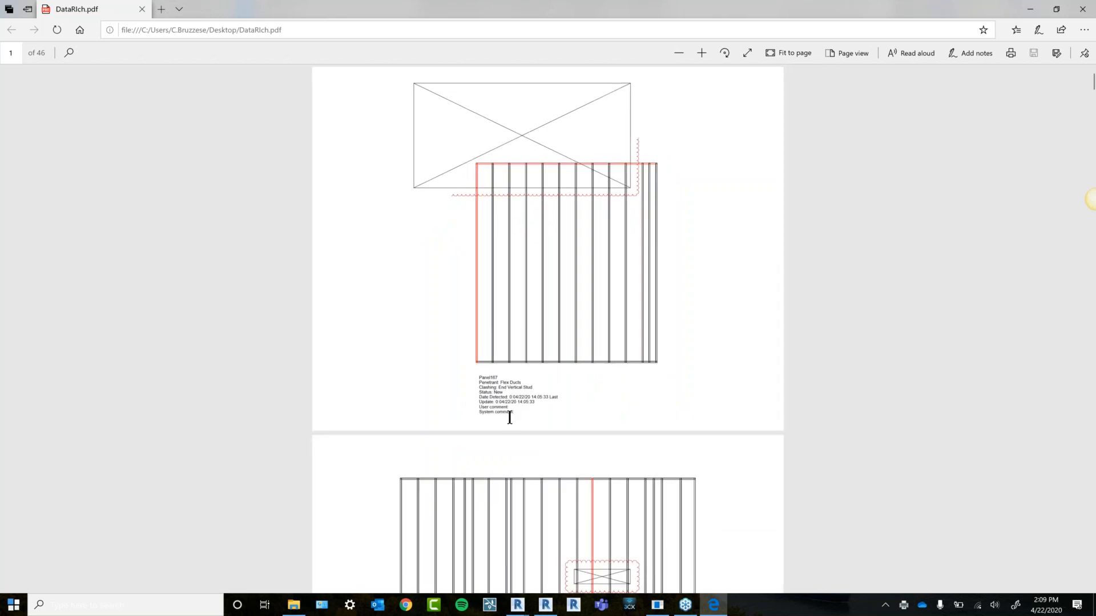
ctrl+scroll(510, 418, up, 3)
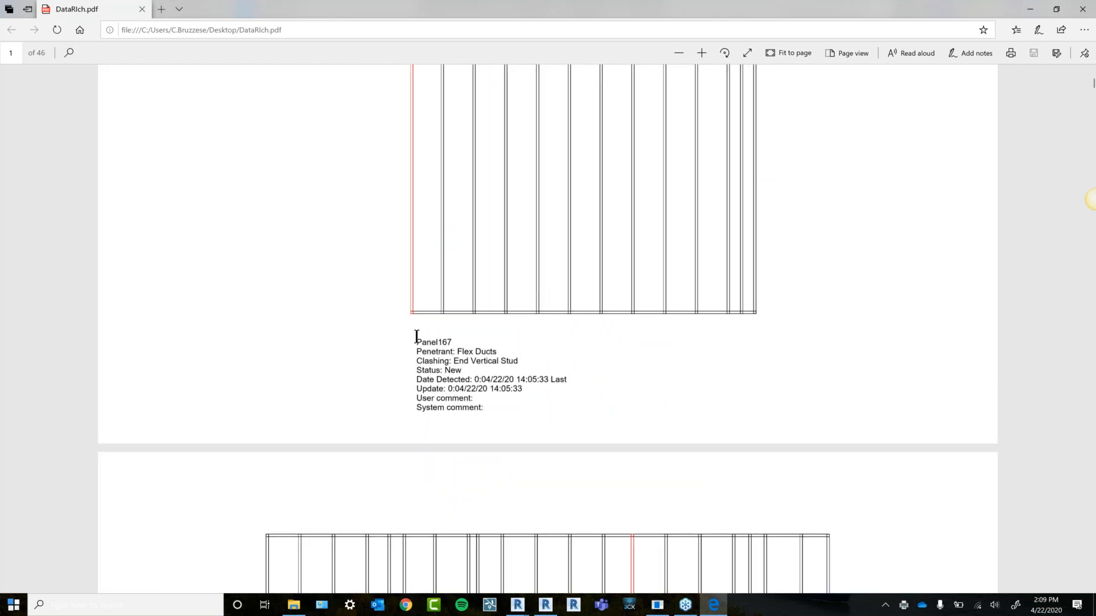
drag(521, 361, 416, 361)
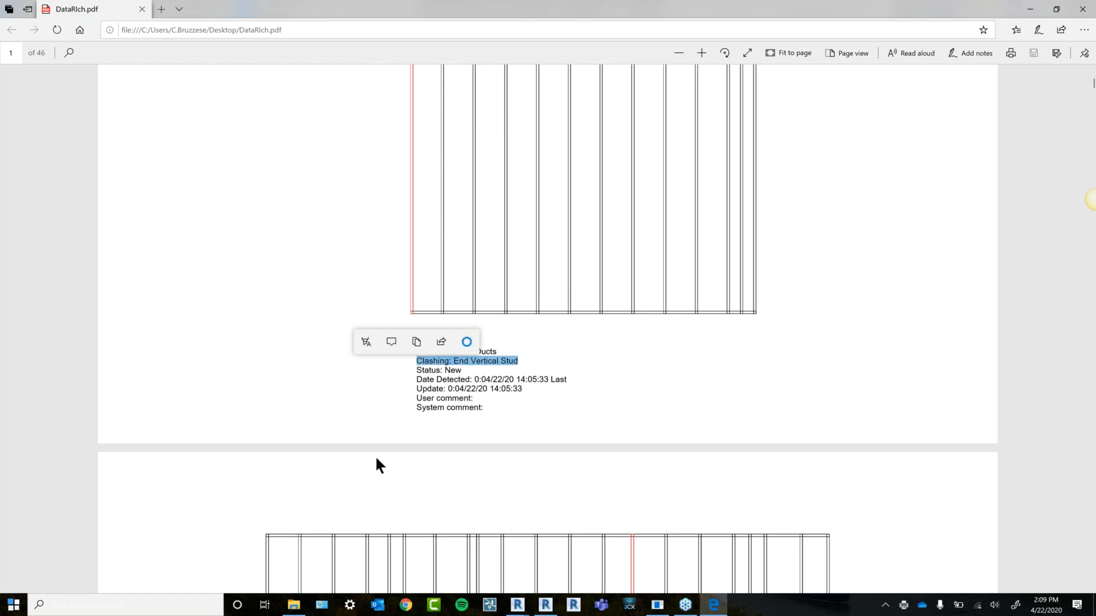
click(601, 347)
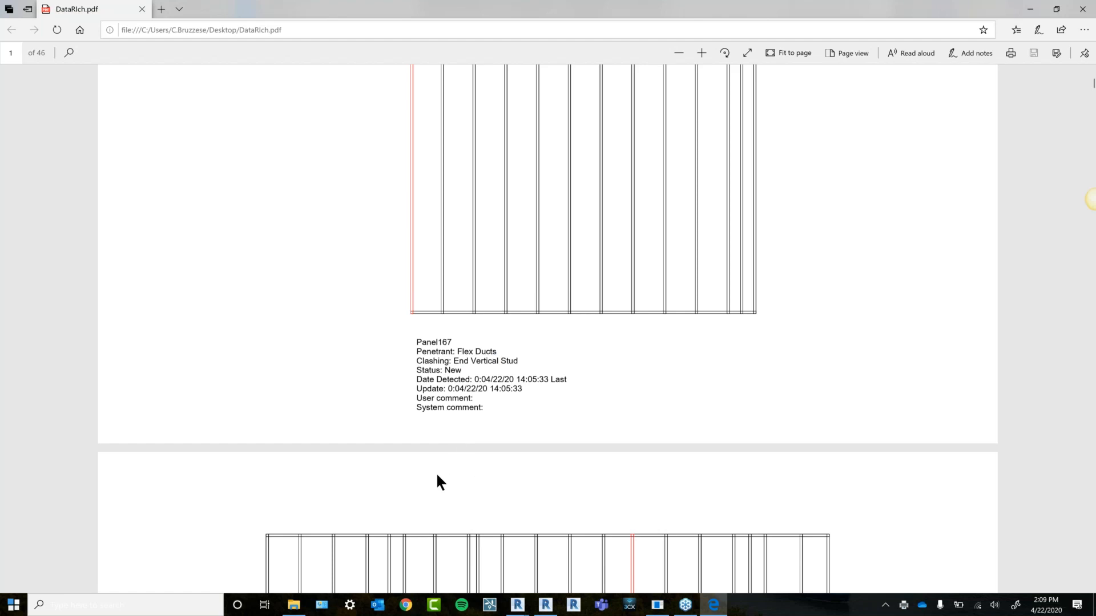
Switch back to the clash list in Revit and view the resolution options for the Panel231 flex duct clash.
click(522, 607)
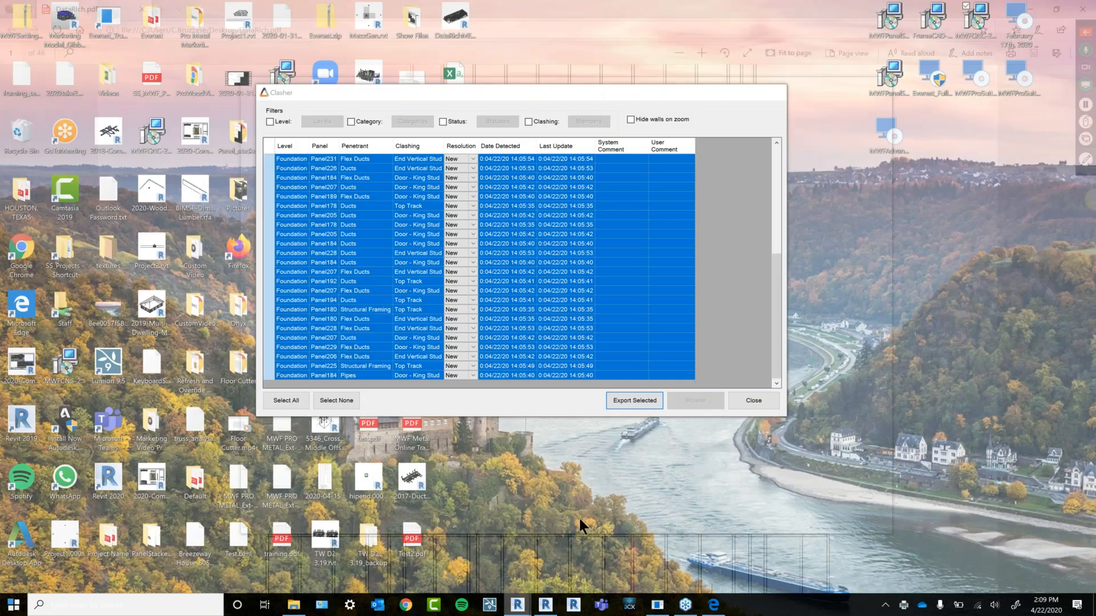
click(580, 521)
click(580, 188)
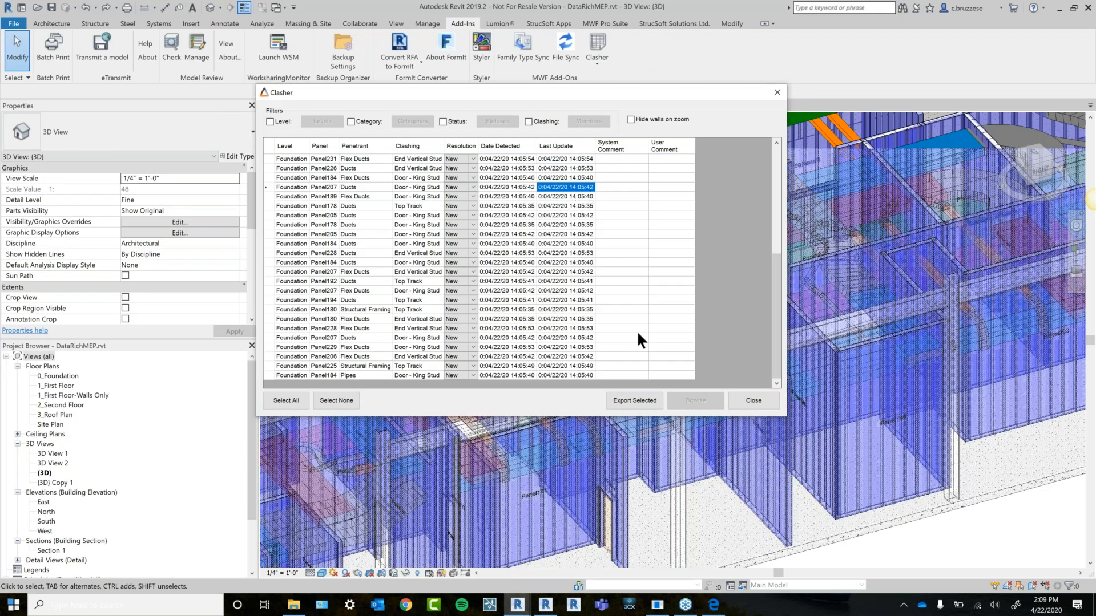
click(475, 158)
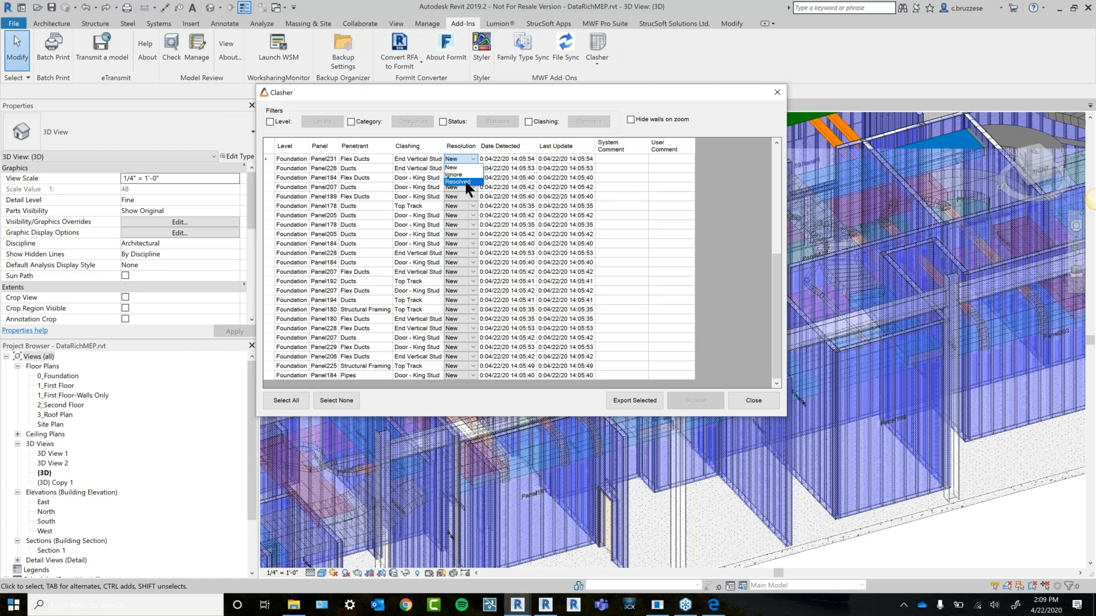
click(733, 192)
Return to the DataRIch.pdf report in Edge and review the clouded penetrations, highlighted members and clash notes on the following panel pages.
mouse_move(713, 605)
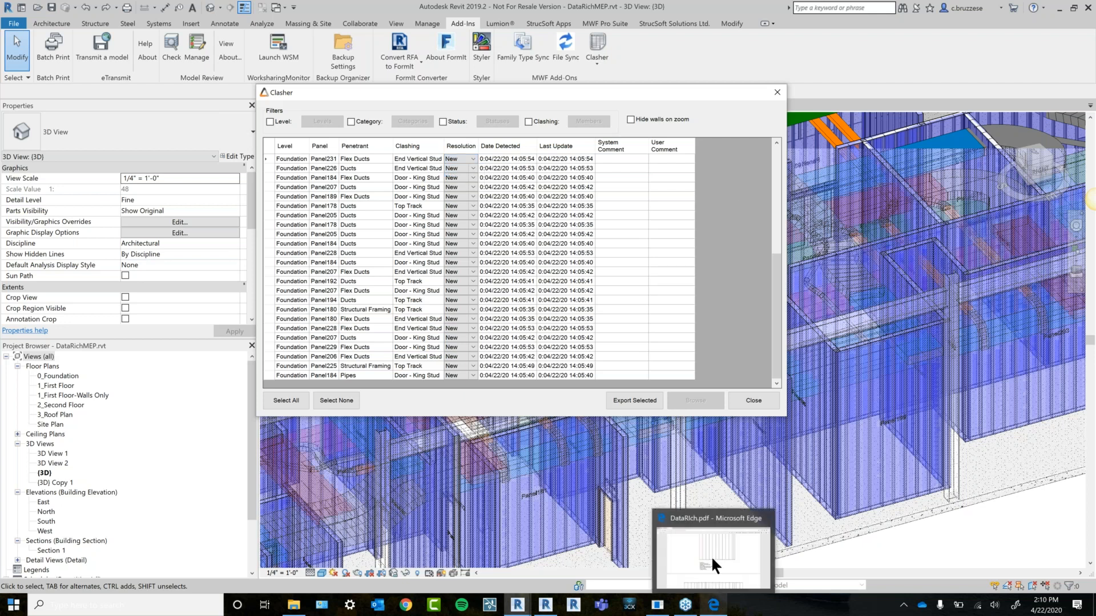
click(710, 543)
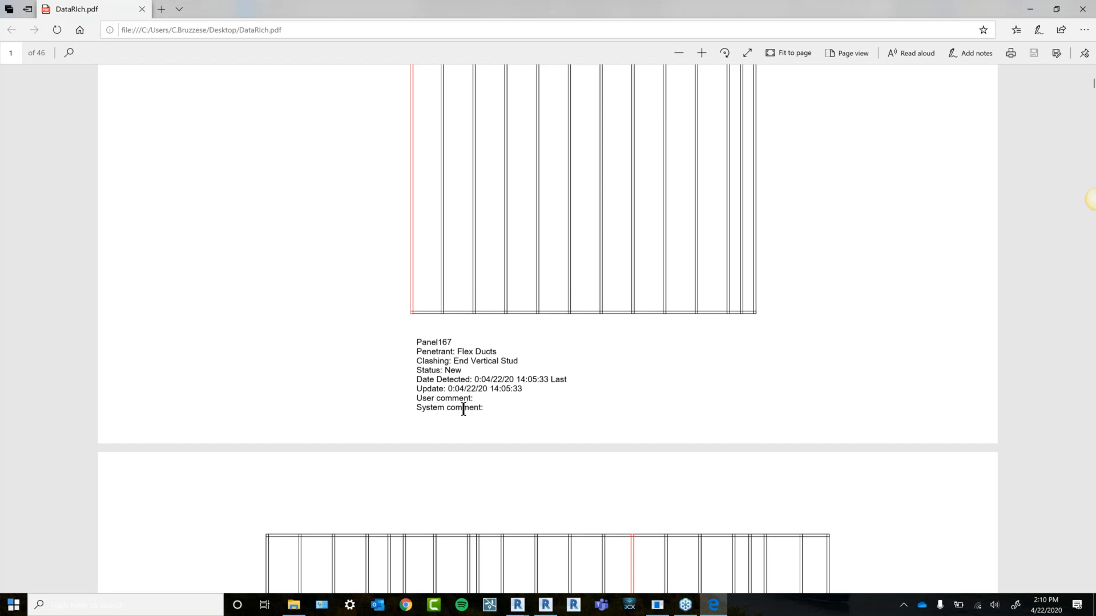
scroll(462, 408, down, 8)
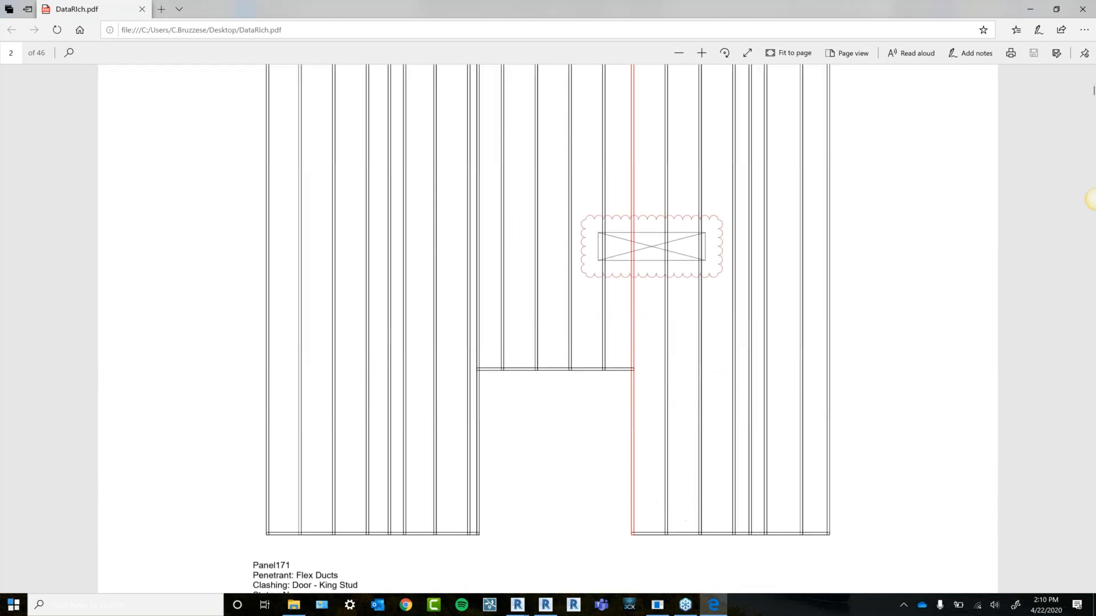
scroll(511, 444, down, 4)
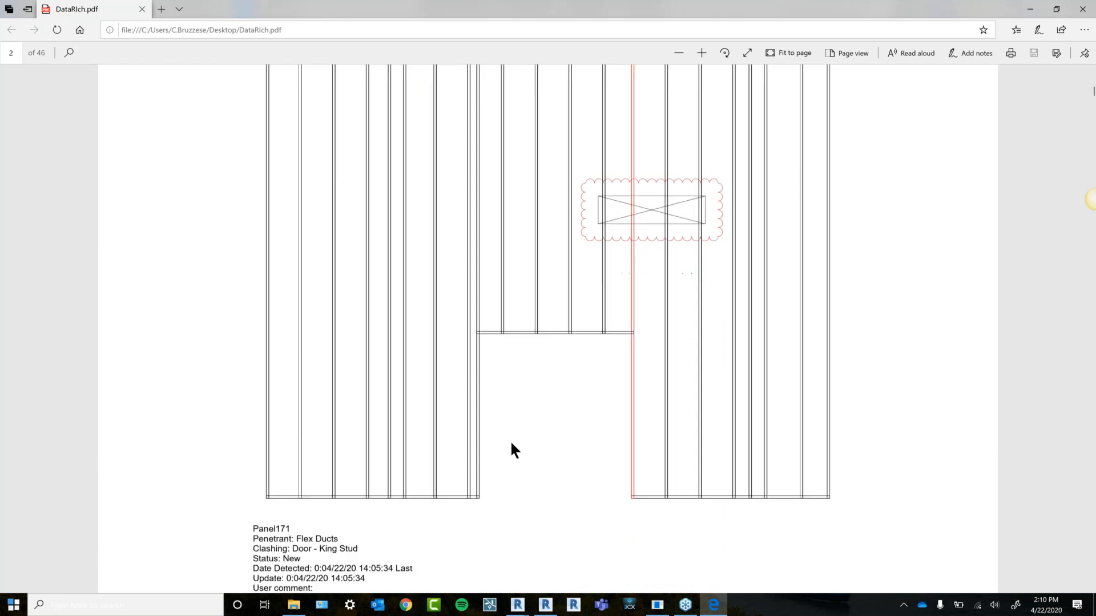
scroll(299, 358, down, 4)
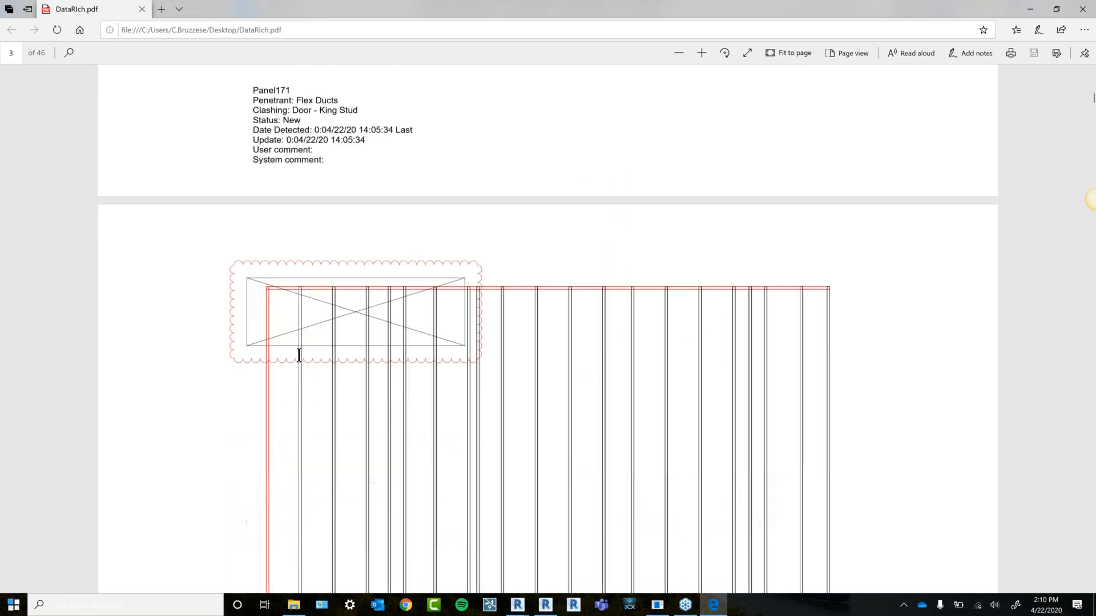
scroll(637, 406, down, 3)
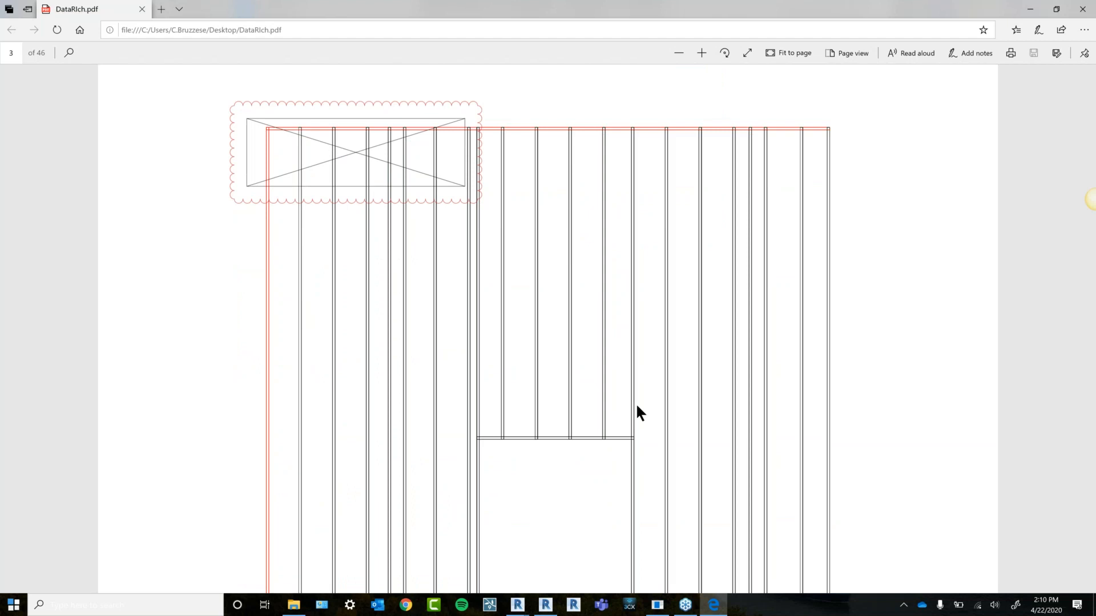
scroll(637, 412, down, 11)
scroll(636, 417, down, 12)
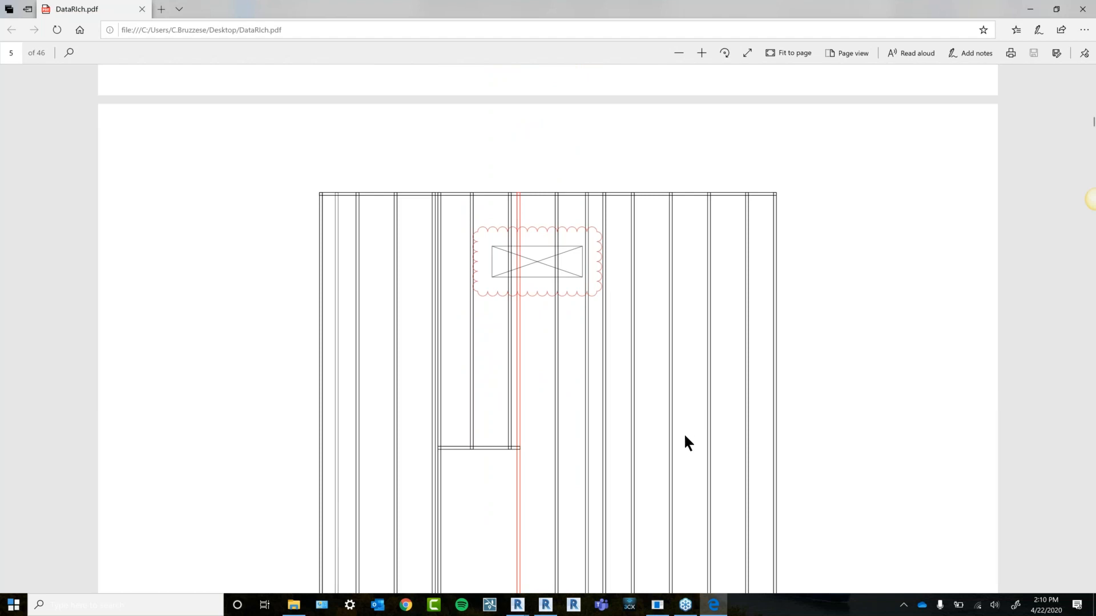
scroll(684, 431, down, 12)
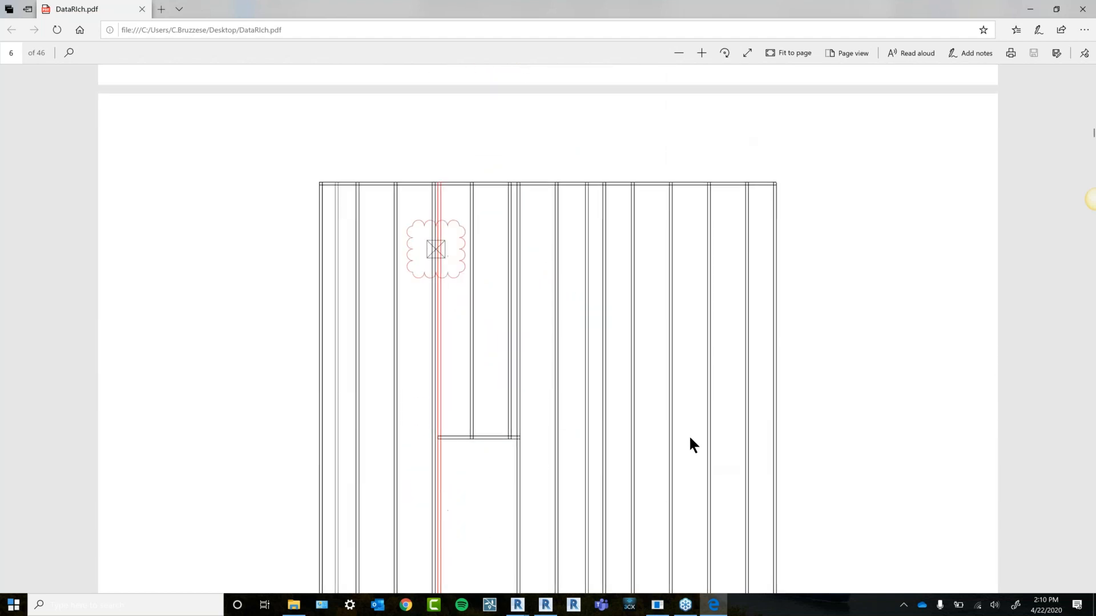
scroll(690, 438, down, 4)
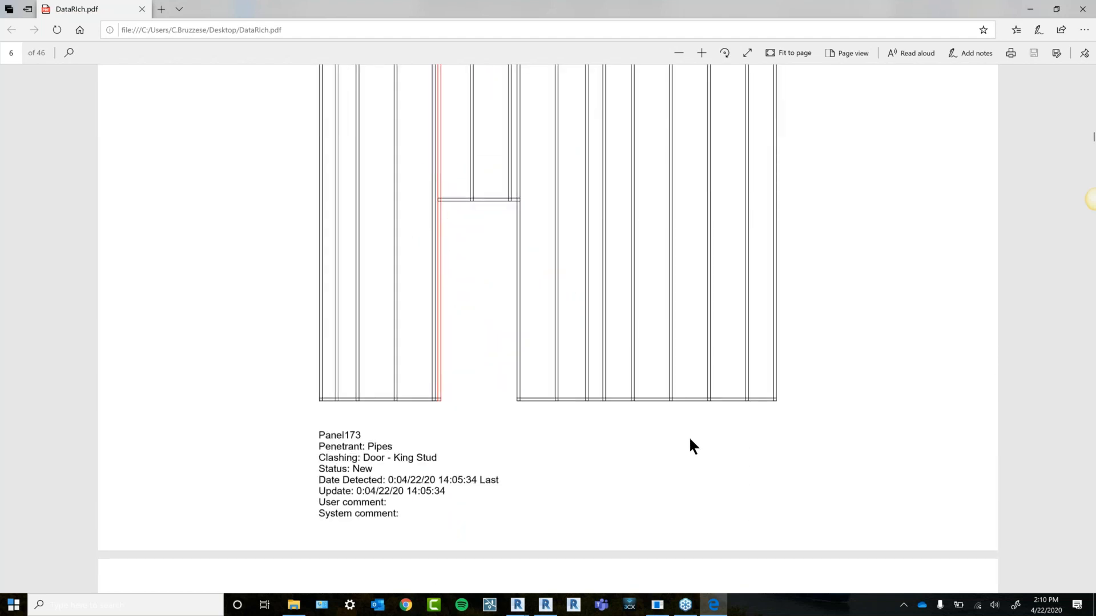
scroll(689, 436, down, 10)
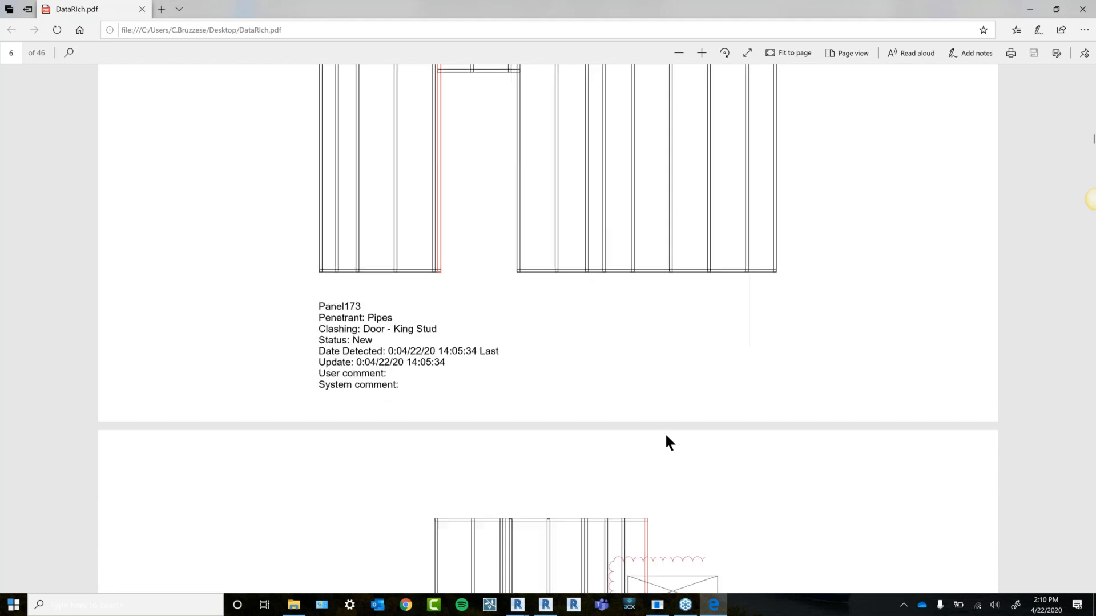
Finish reviewing the report pages through Panel174, then close the PDF and dismiss the Clasher list.
scroll(706, 421, down, 14)
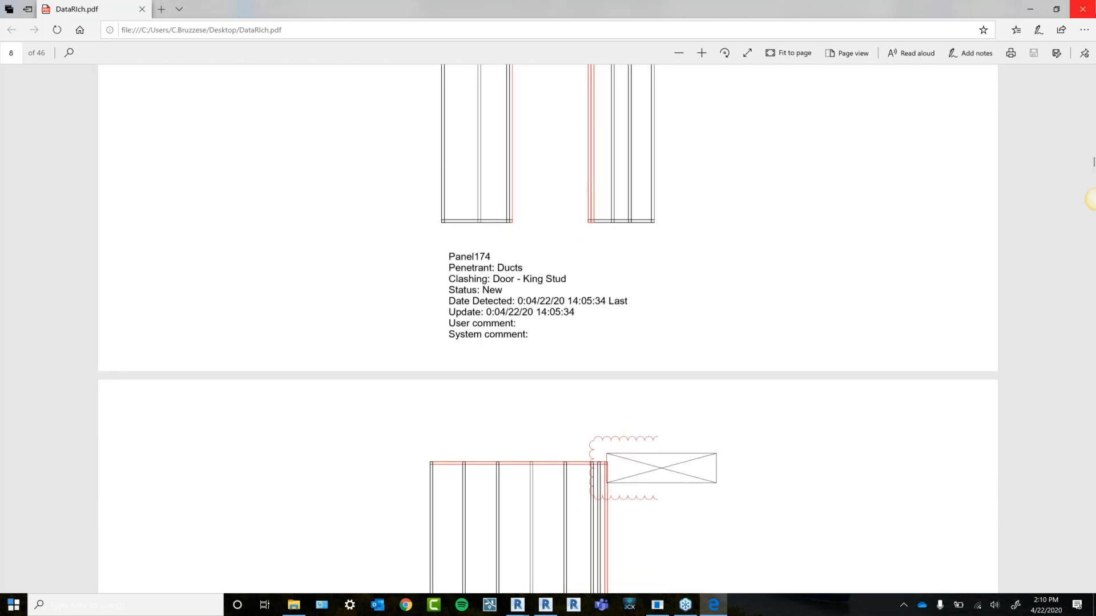
click(1092, 9)
drag(614, 89, 687, 89)
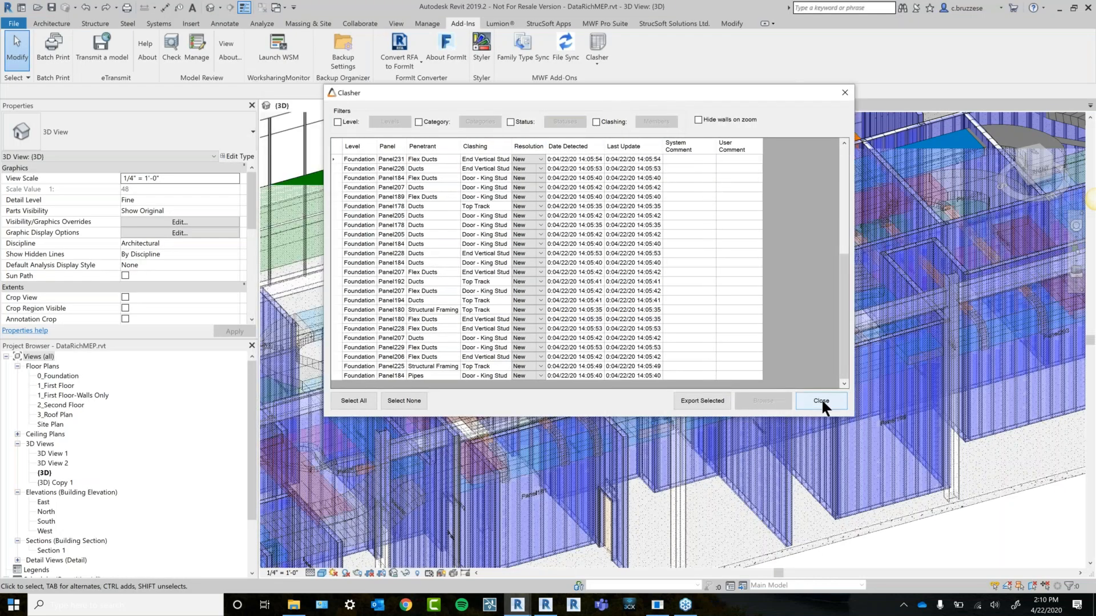
click(820, 402)
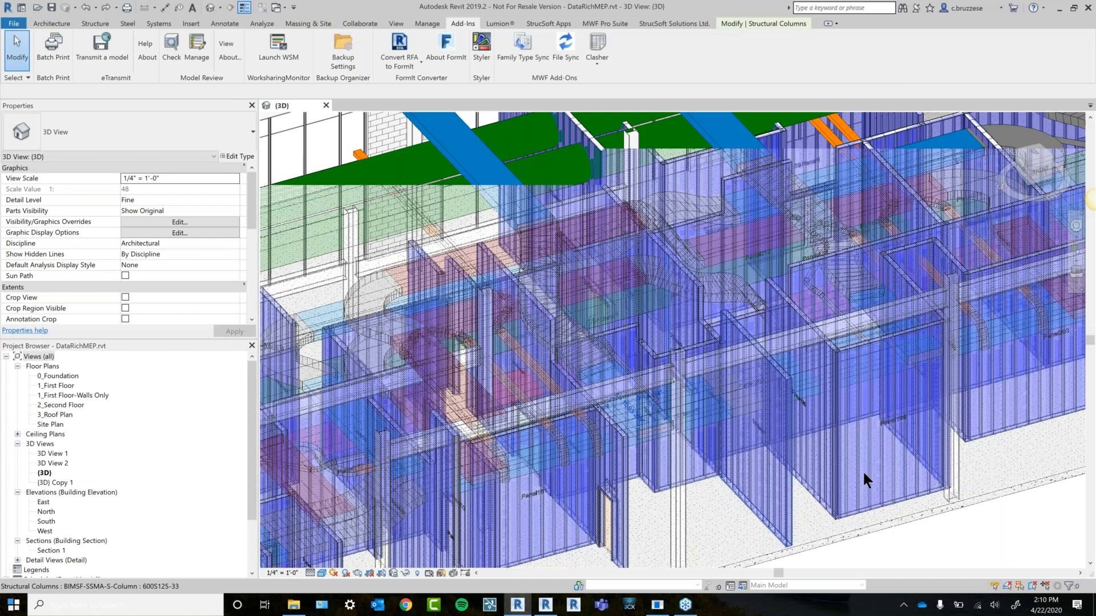
click(596, 51)
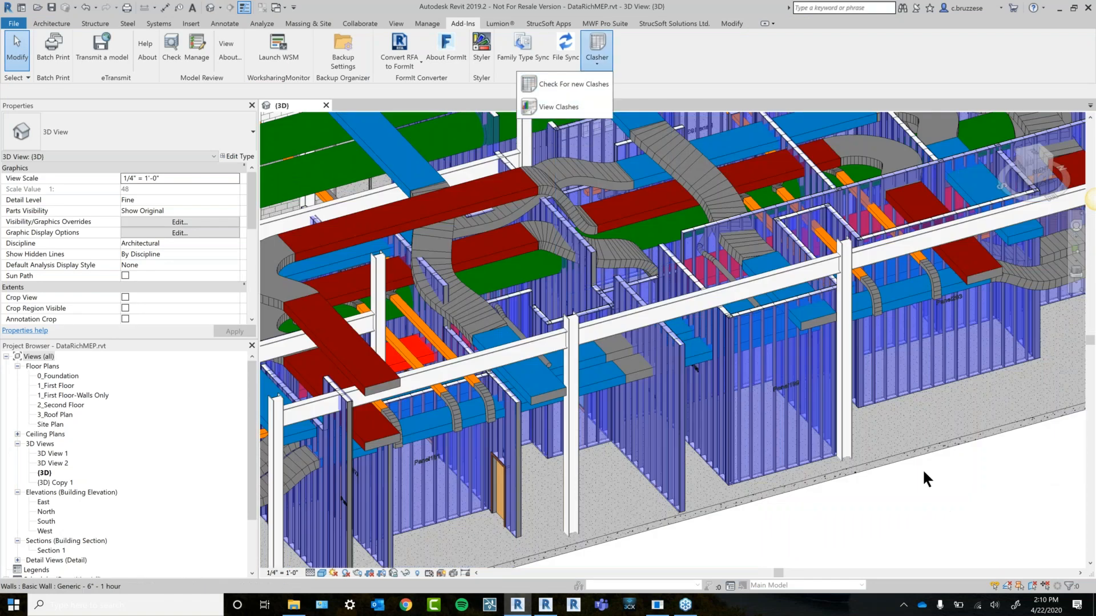
click(949, 517)
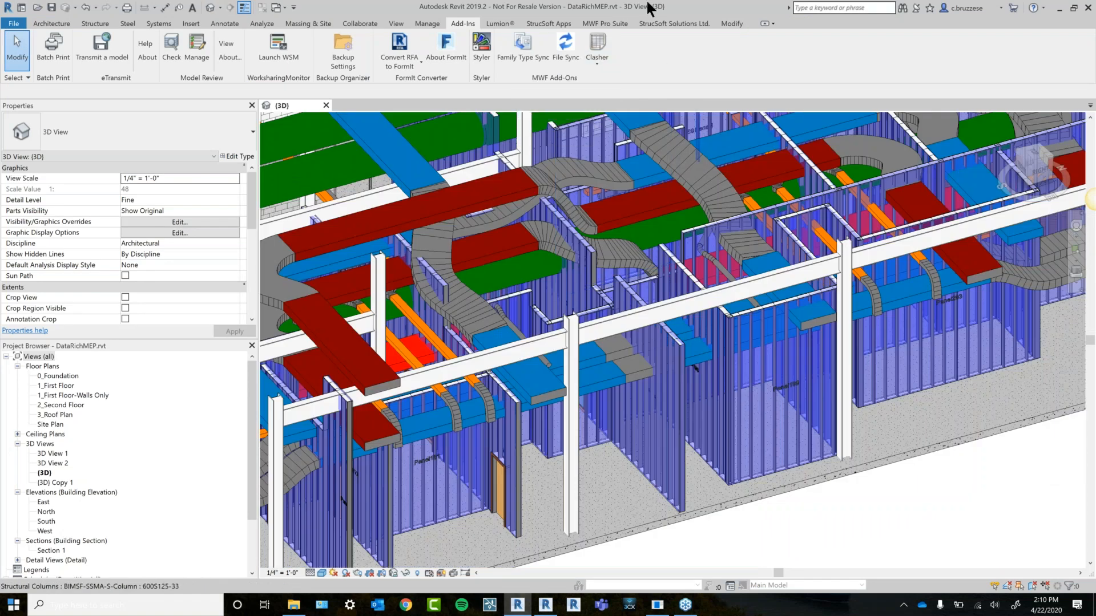
click(624, 21)
scroll(913, 433, down, 3)
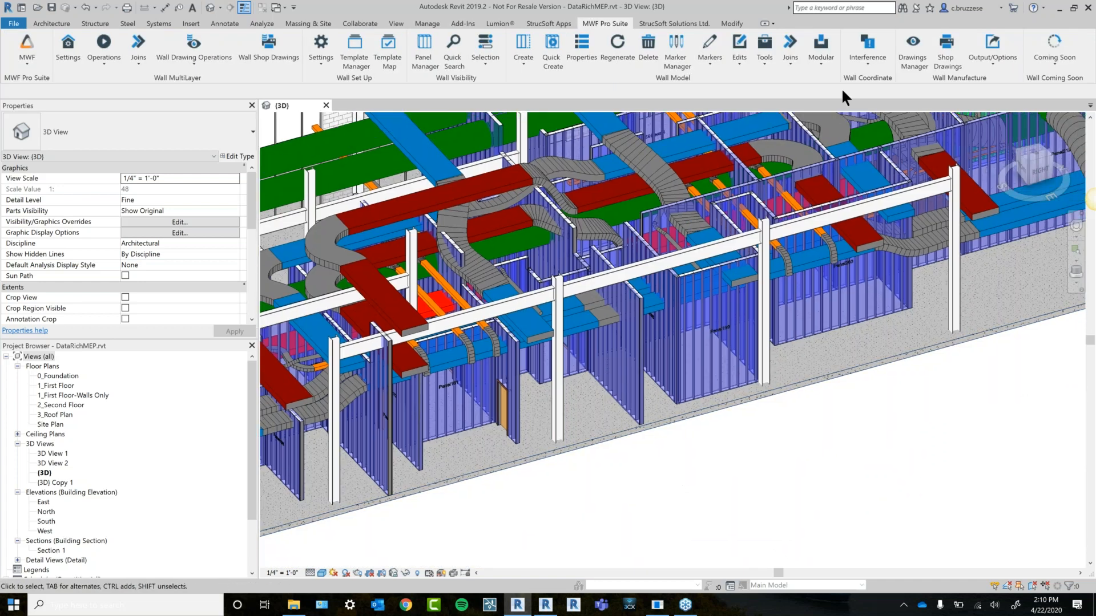
click(855, 66)
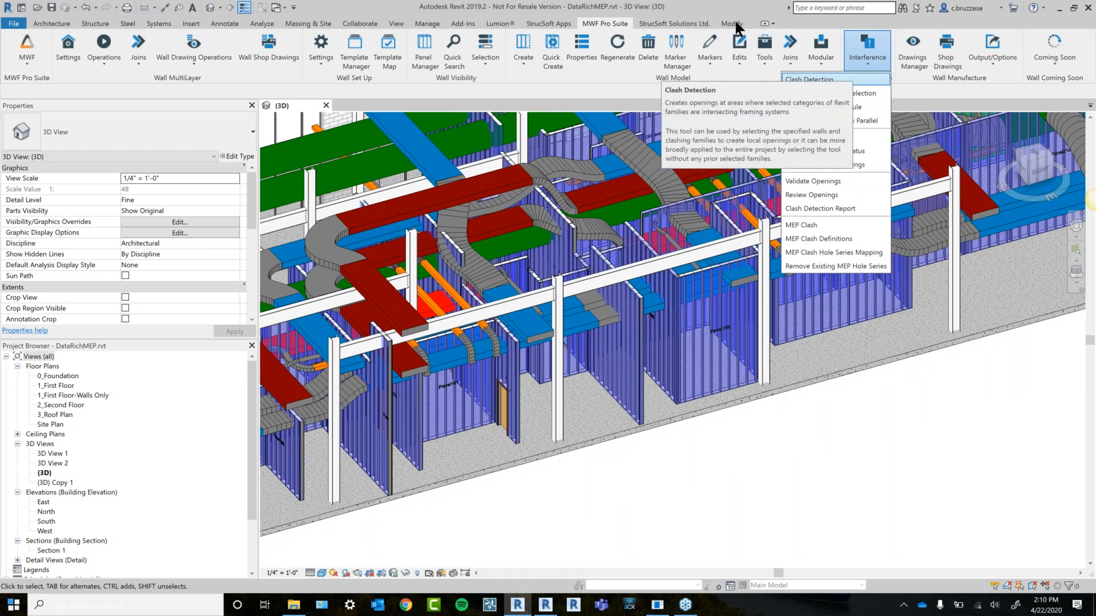
click(456, 22)
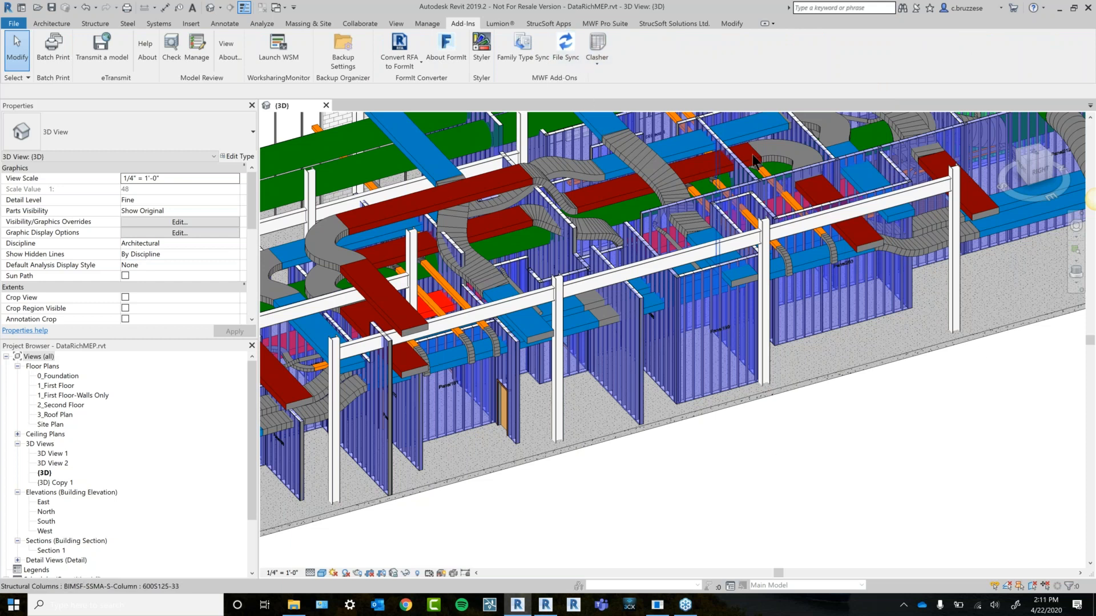
Open the Member Positioning settings for the framed wall panels.
click(611, 21)
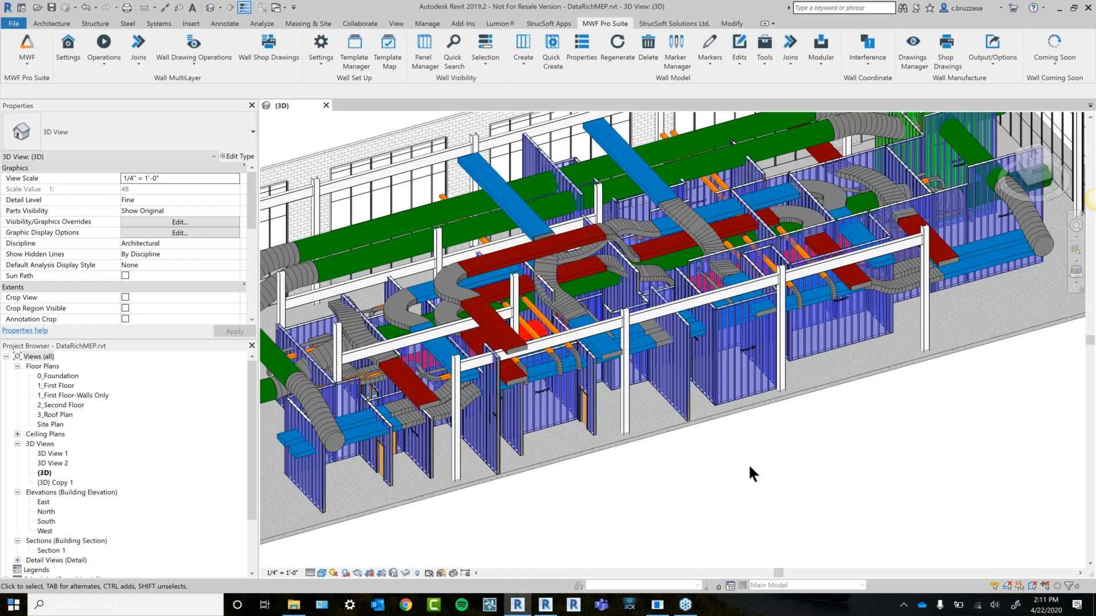
shift+middle_drag(759, 463, 767, 428)
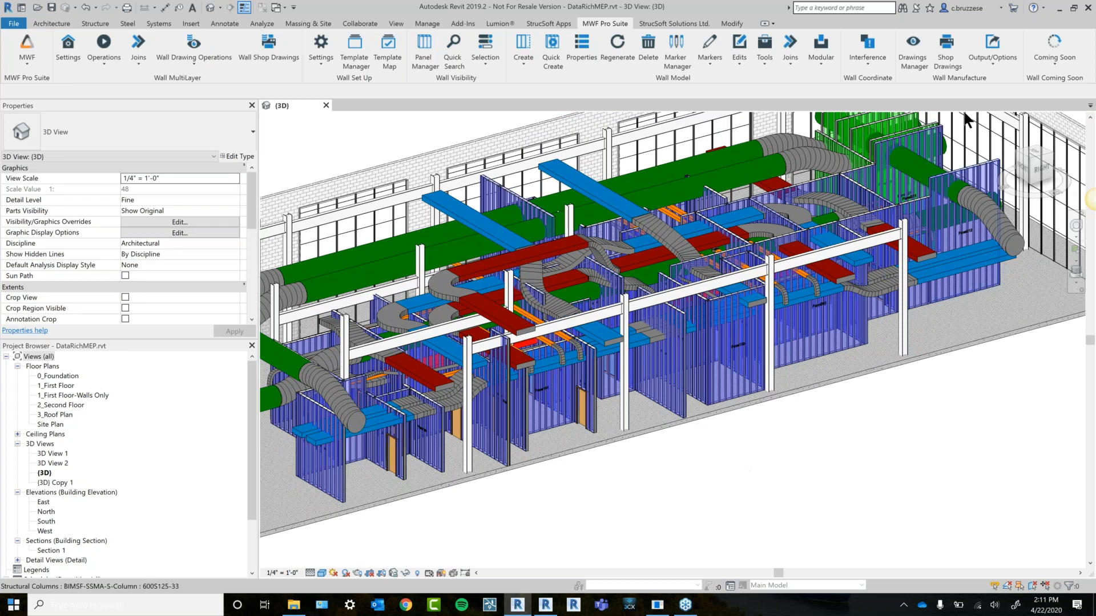
click(992, 55)
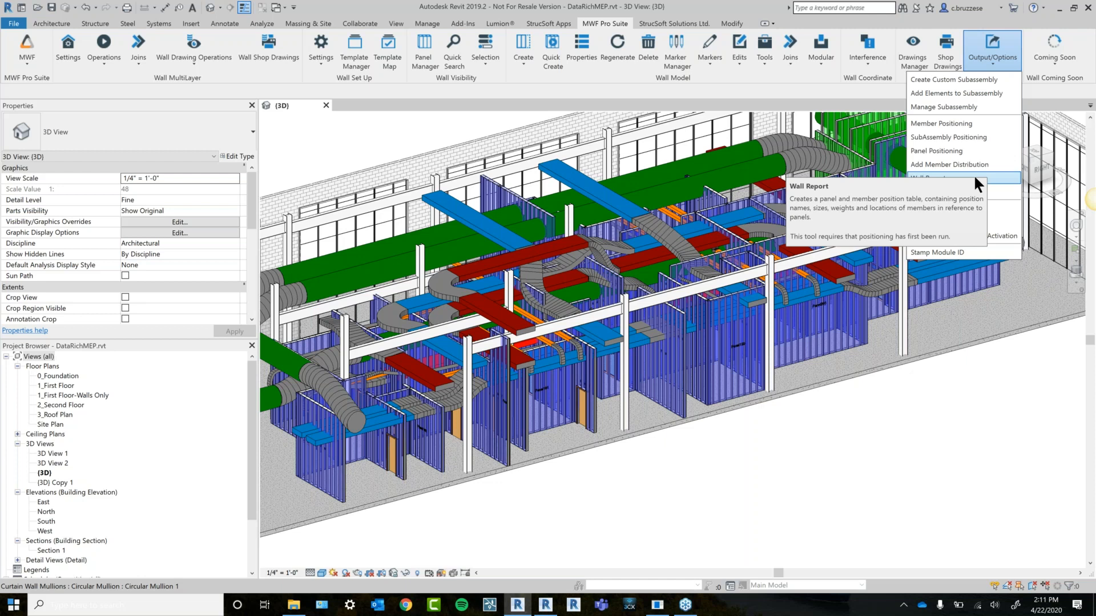
click(960, 129)
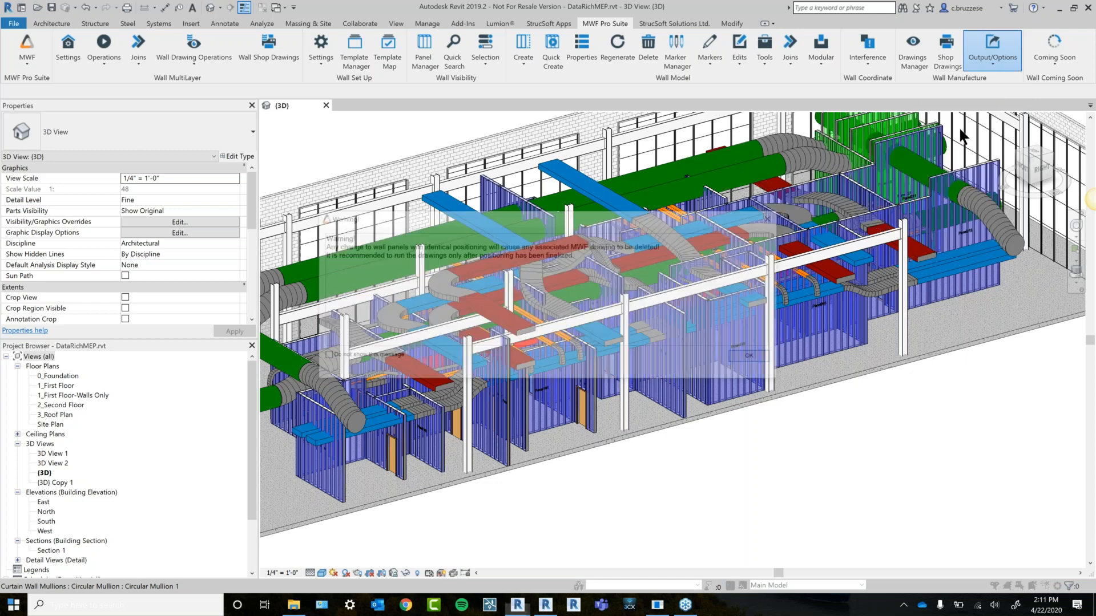
click(756, 357)
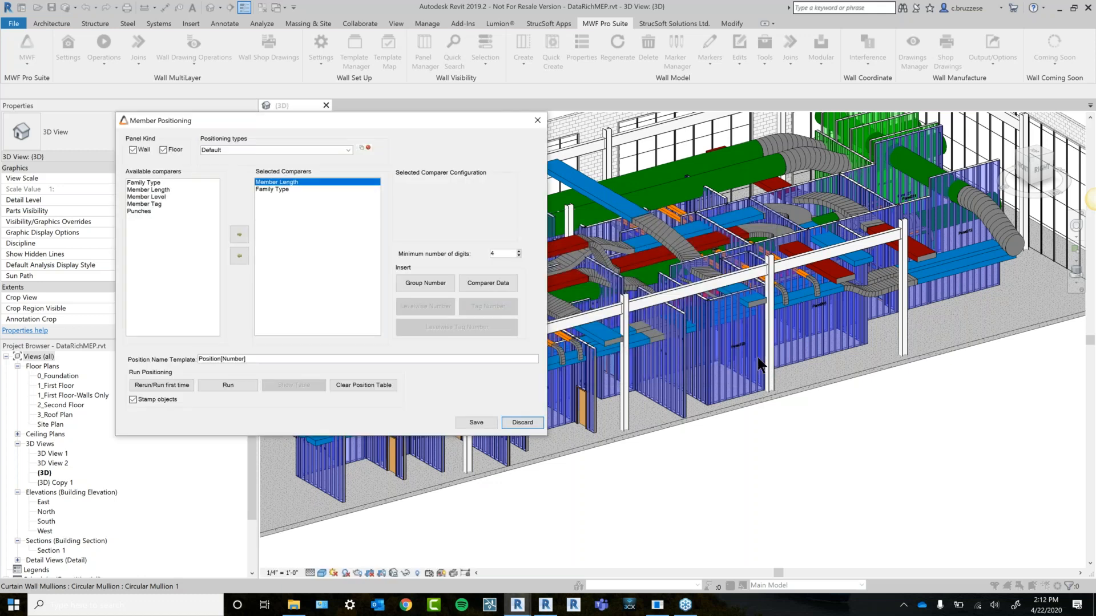
drag(374, 122, 440, 92)
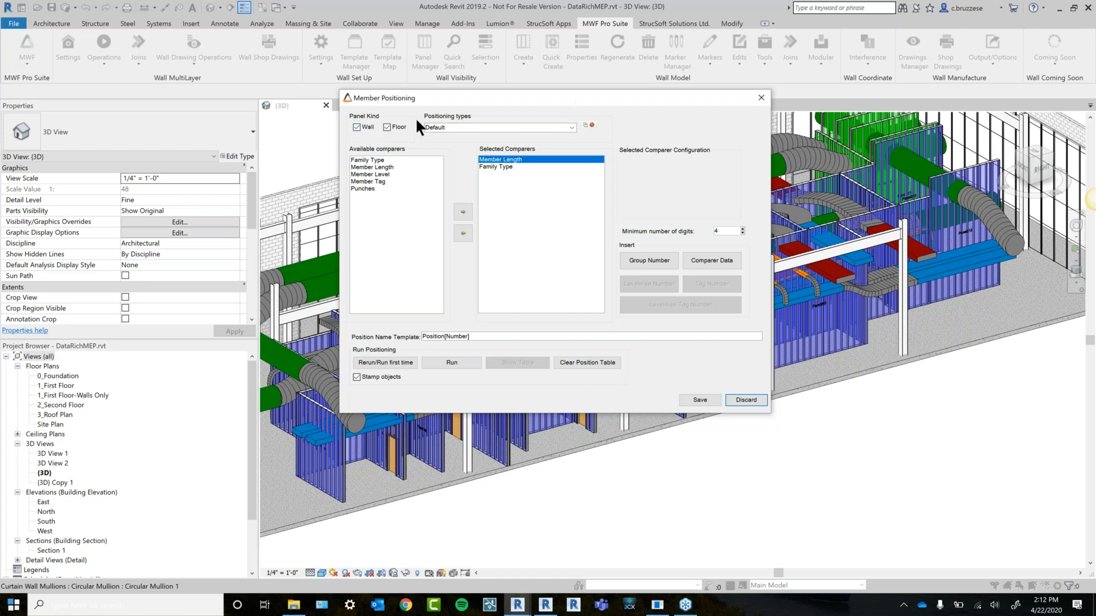
Go through the available comparers for member positioning, from Family Type down to Punches.
click(371, 160)
click(373, 167)
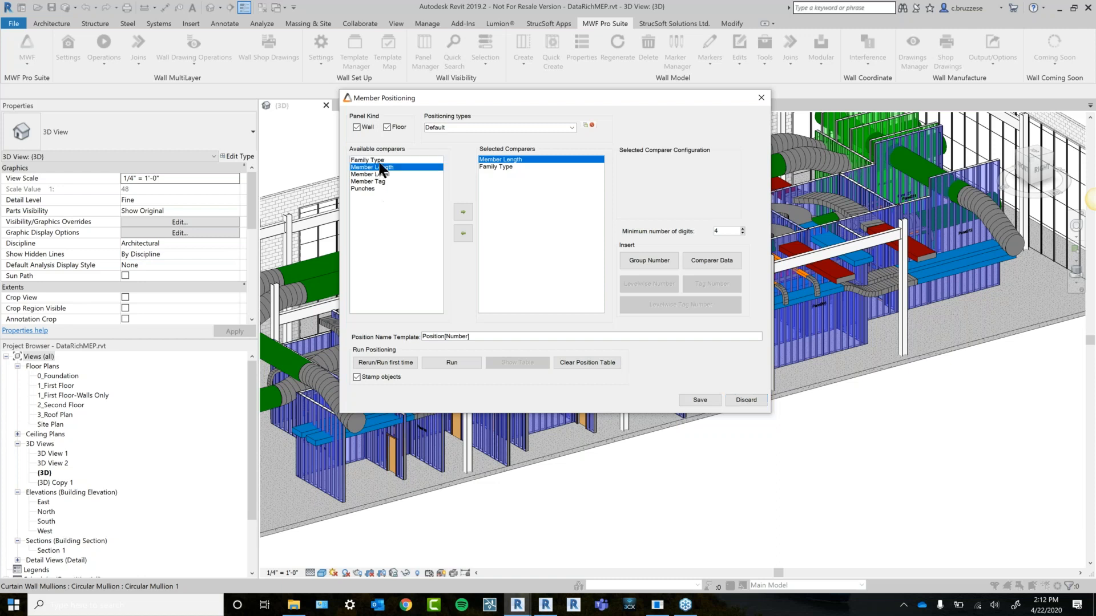
click(403, 365)
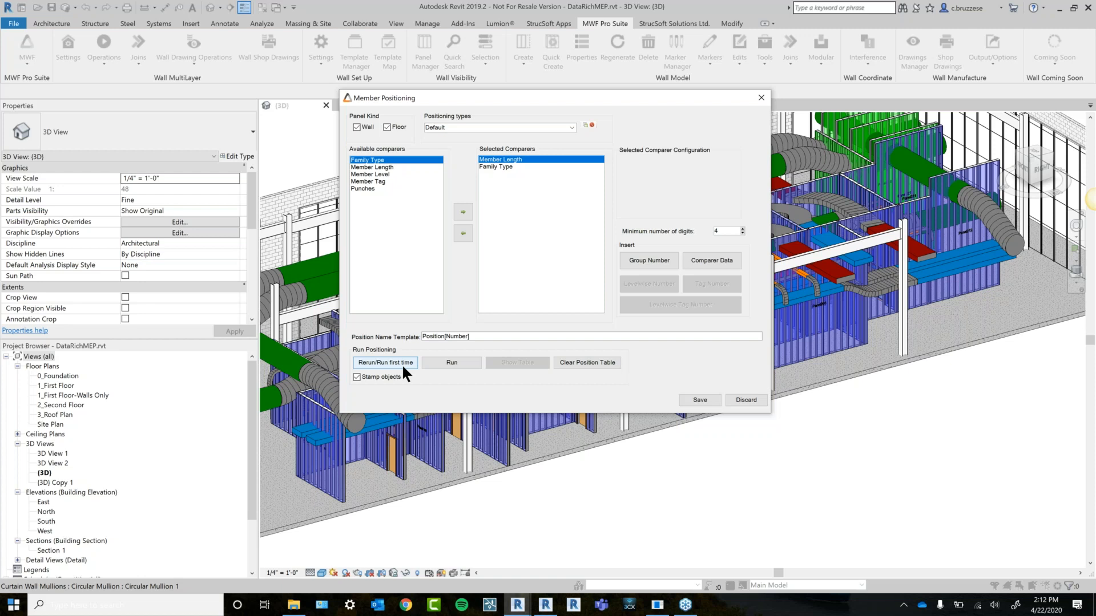
key(Down)
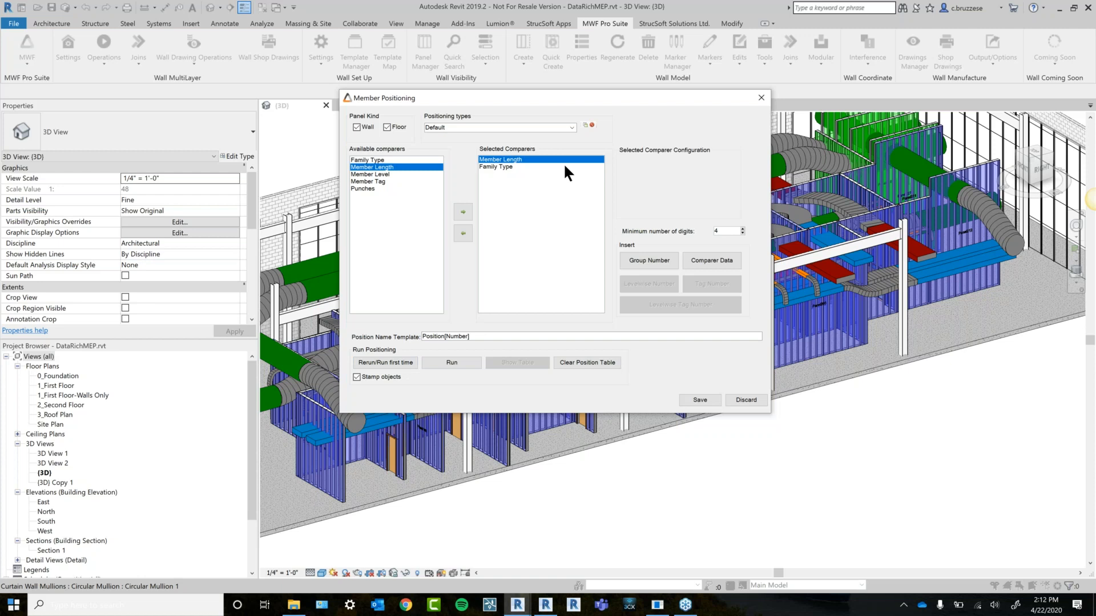
key(Down)
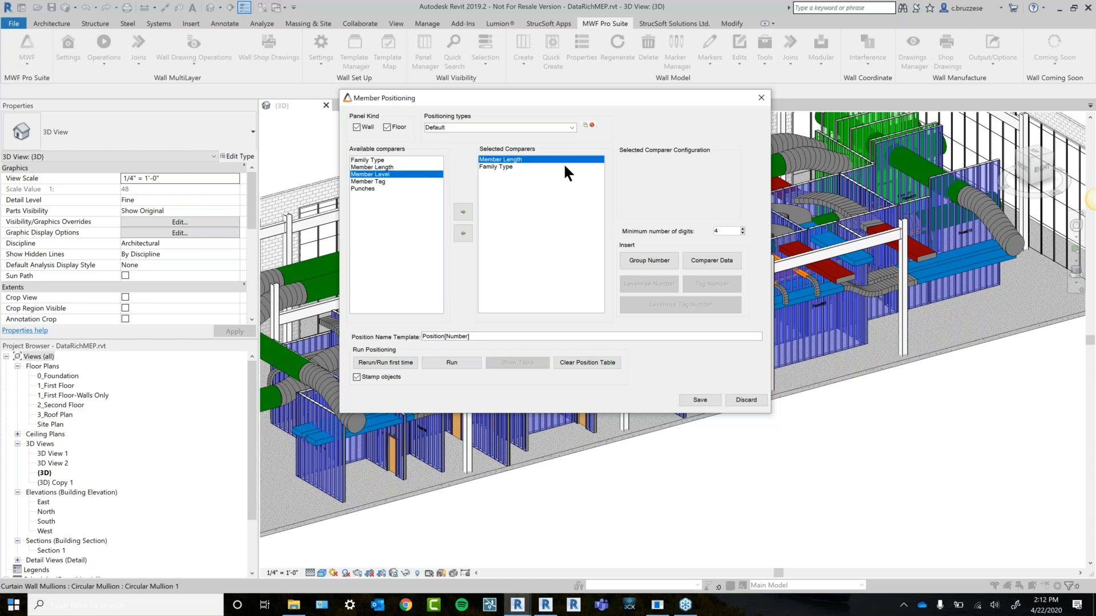
key(Down)
key(Down)
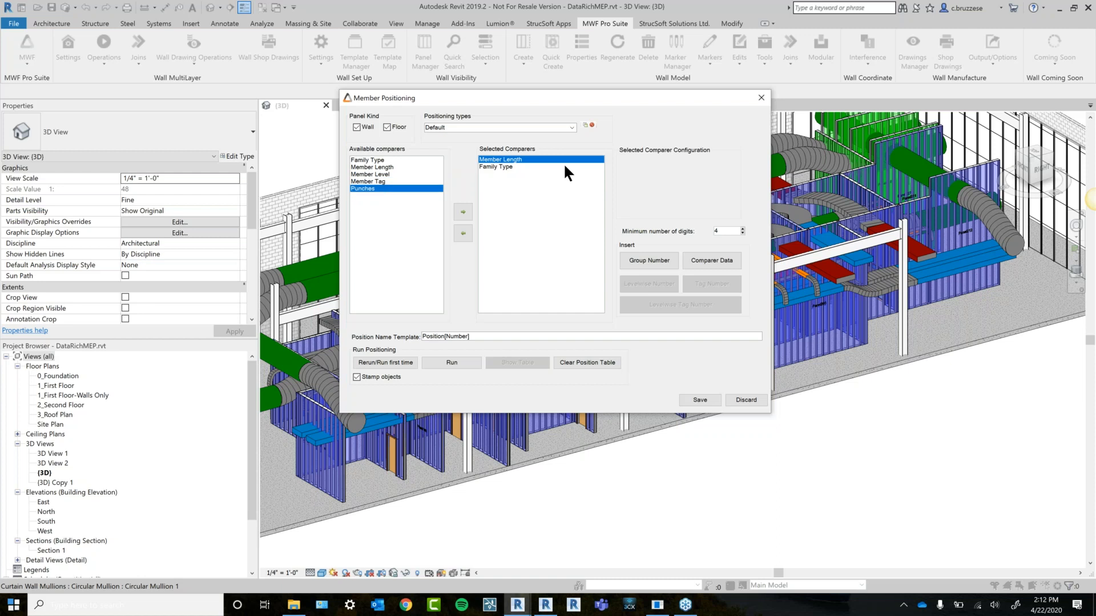
Place Member Length below Family Type in the selected comparers and set the minimum number of digits to 1.
click(463, 232)
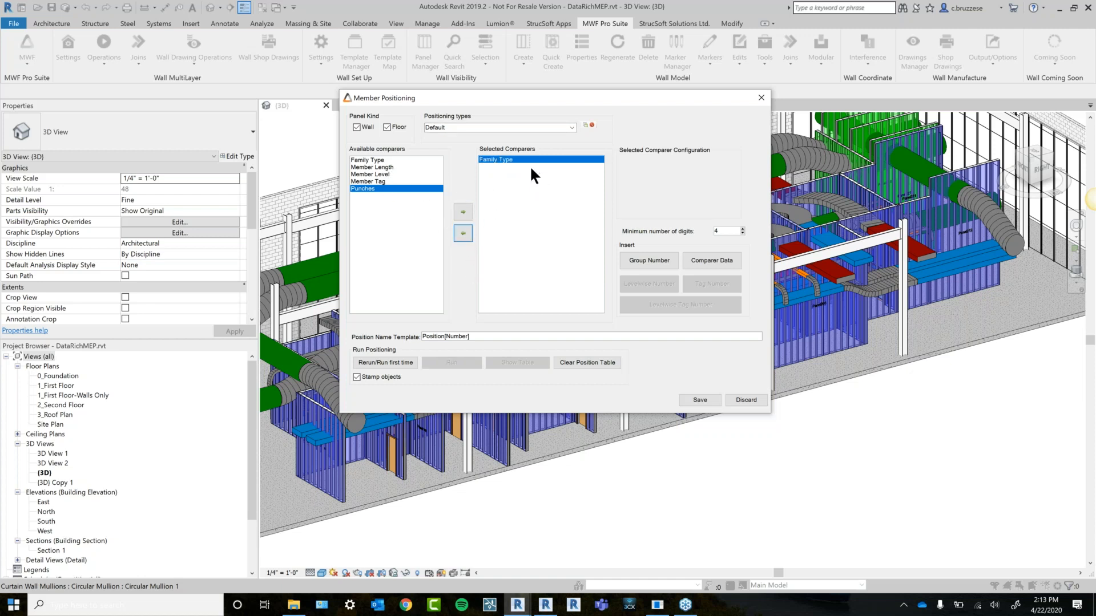
click(368, 166)
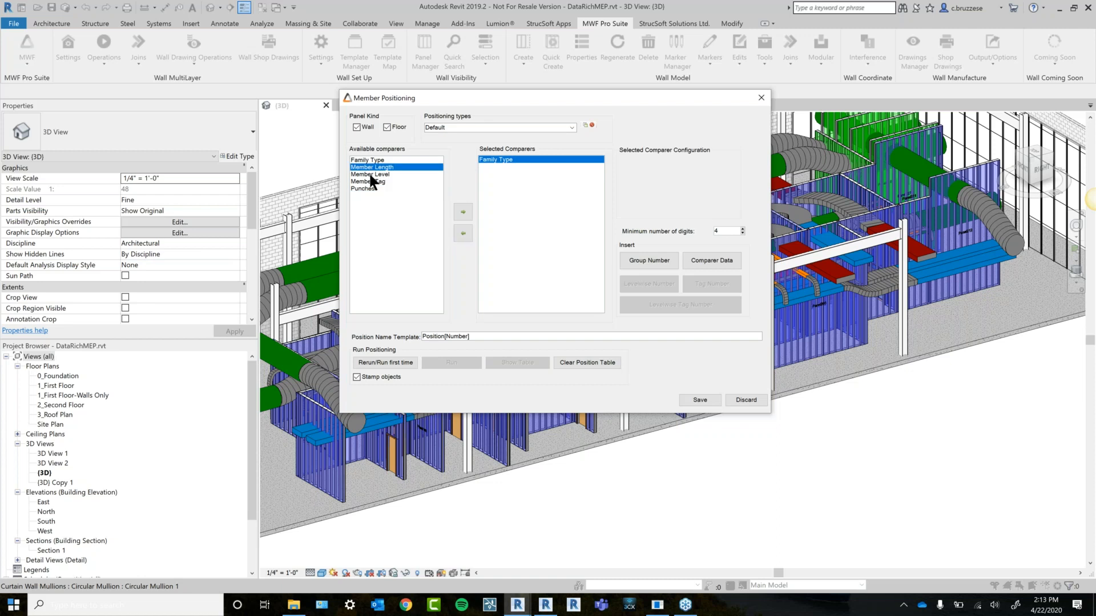
click(463, 212)
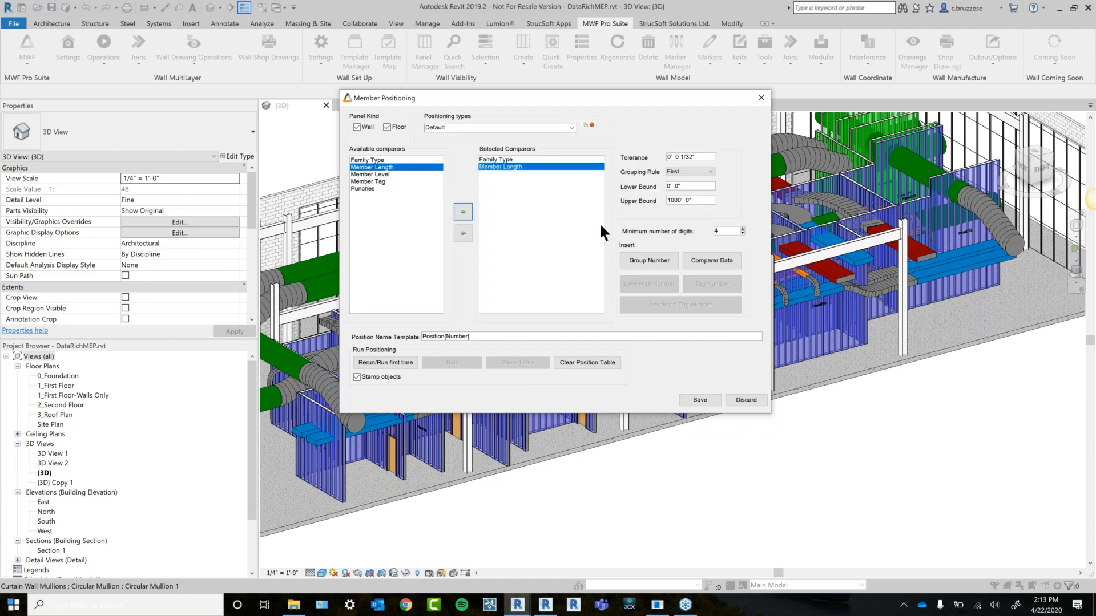
click(515, 160)
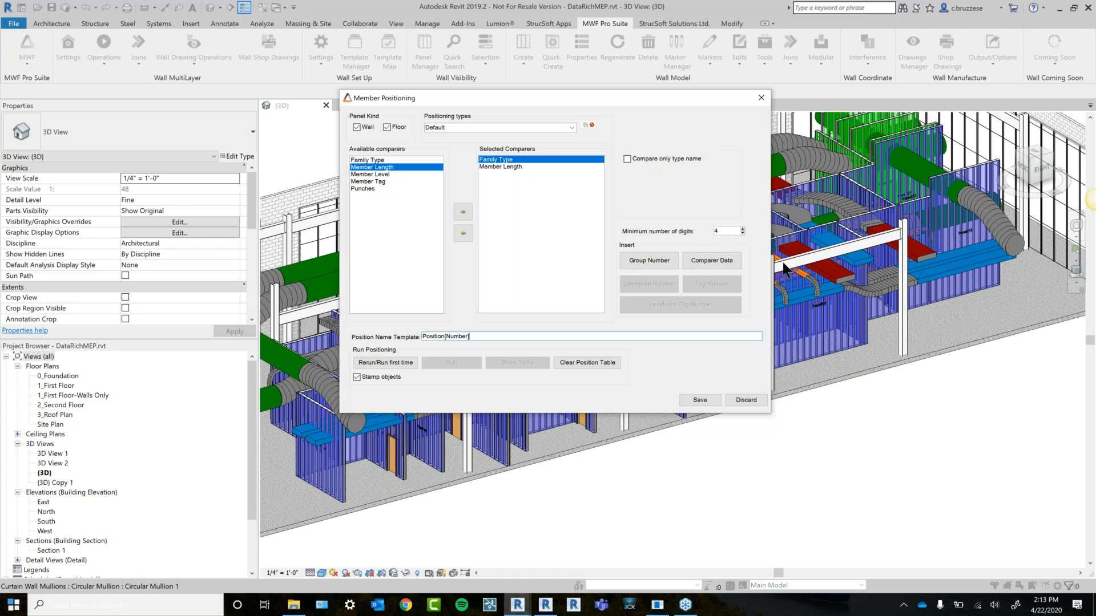
click(743, 232)
click(743, 232)
Replace the Position prefix with M- in the position name template and append the Family Type and Member Length data after [Number].
click(445, 336)
key(BackSpace)
key(BackSpace)
key(BackSpace)
key(BackSpace)
key(BackSpace)
key(BackSpace)
key(BackSpace)
key(BackSpace)
text(M-)
click(701, 262)
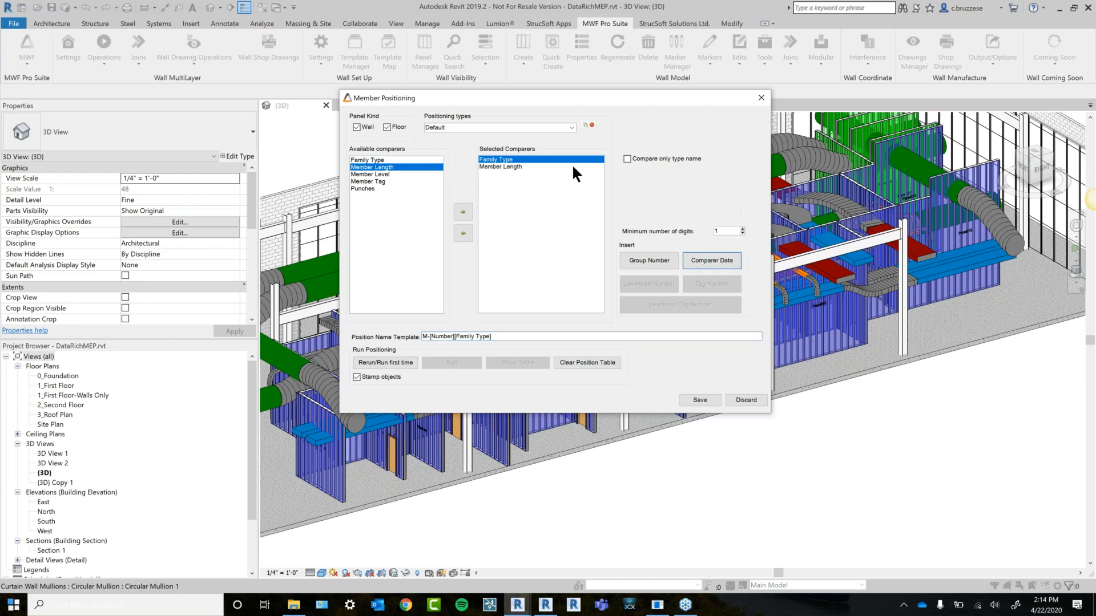
click(520, 166)
click(720, 261)
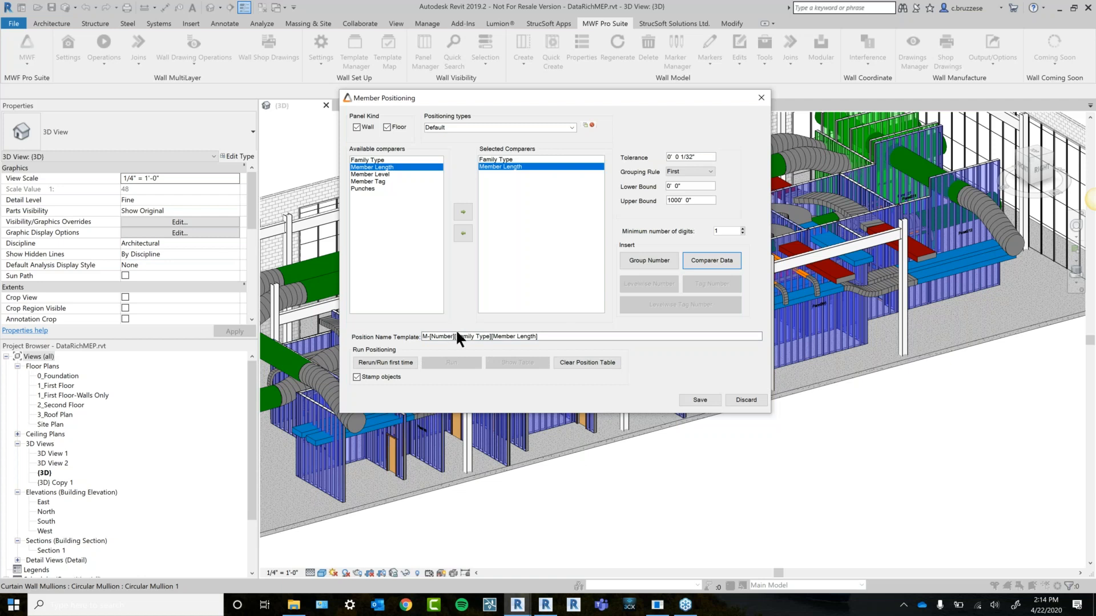
Separate the name template's fields with | and run member positioning from scratch with object stamping on.
key(Left)
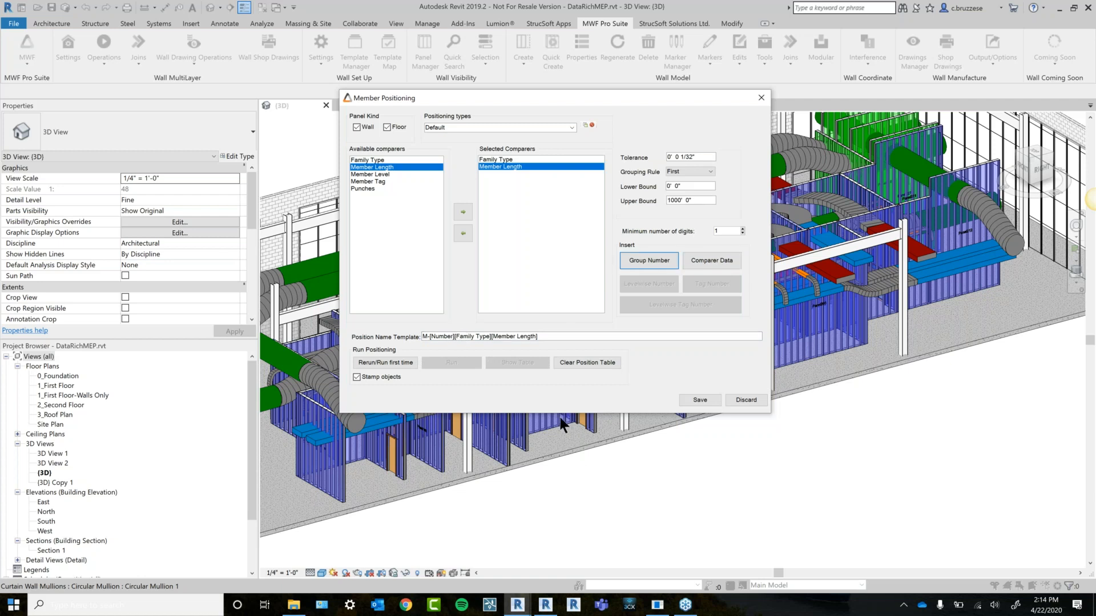
click(556, 337)
text(|)
click(373, 363)
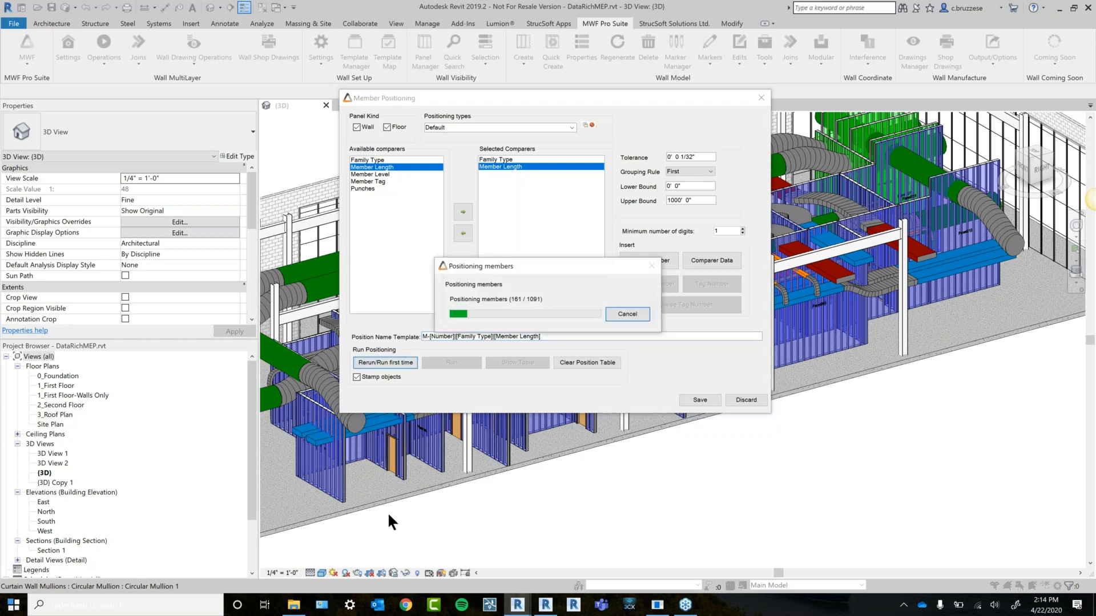
drag(509, 265, 525, 225)
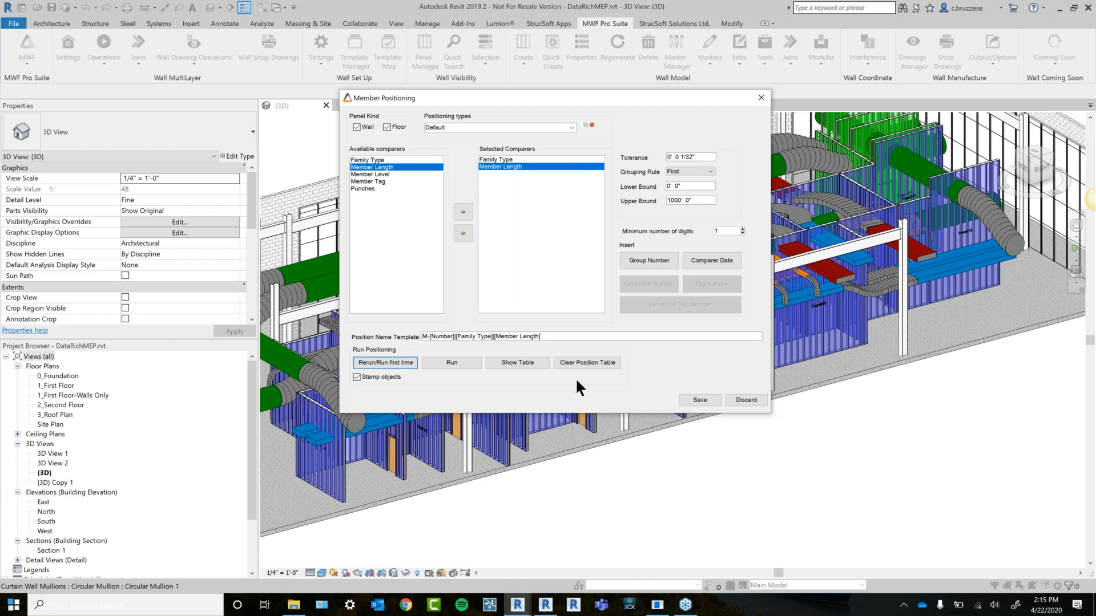
Show the table of positioned member groups, adjust its column widths and review the names, family types, lengths and counts.
drag(460, 91, 448, 80)
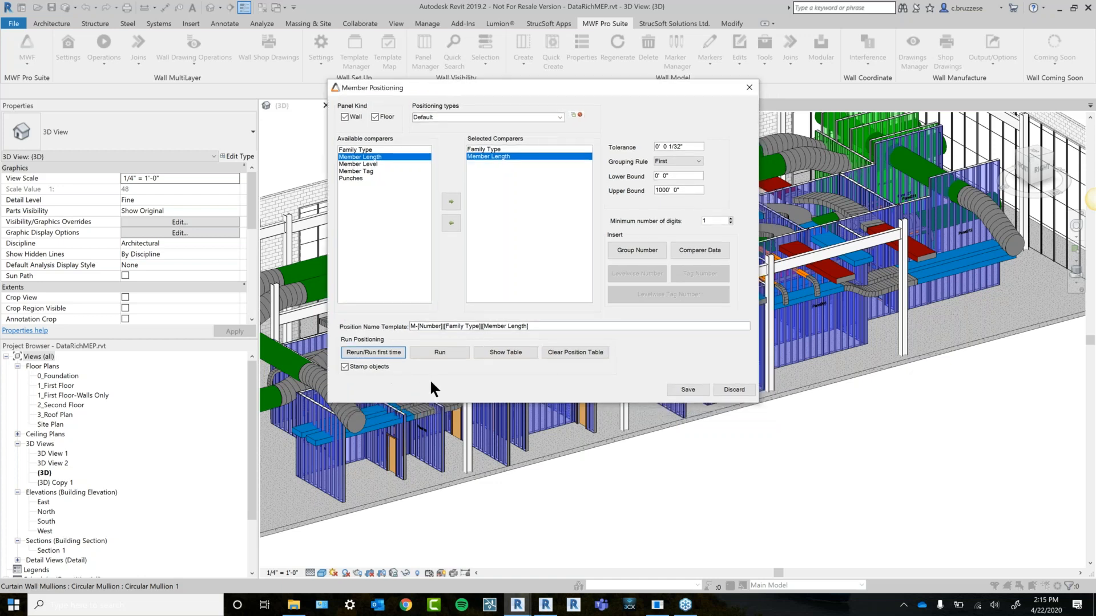
click(499, 352)
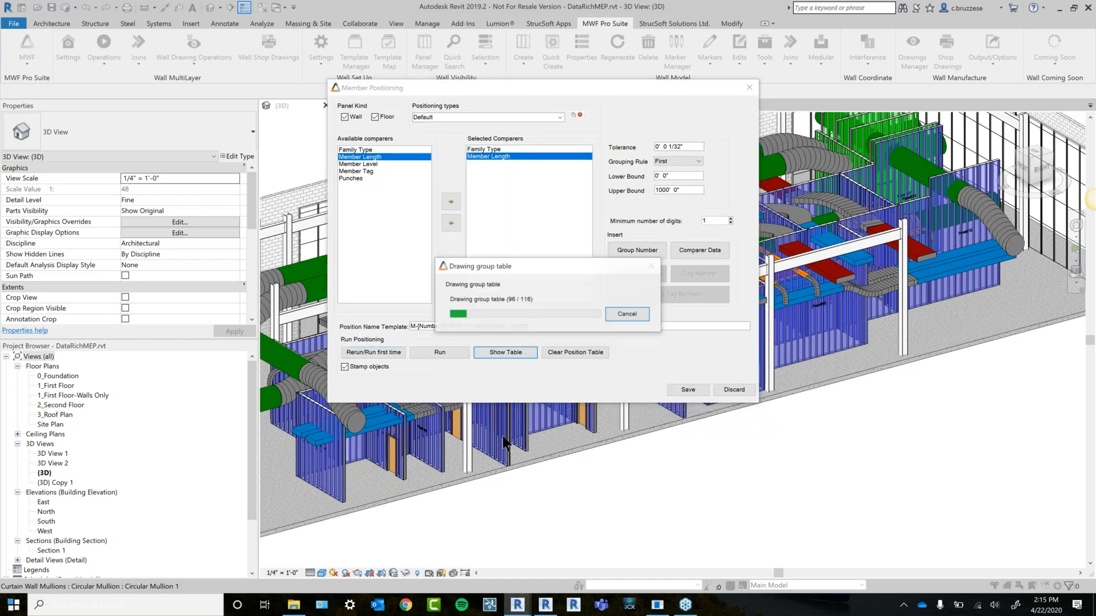
drag(283, 22, 624, 32)
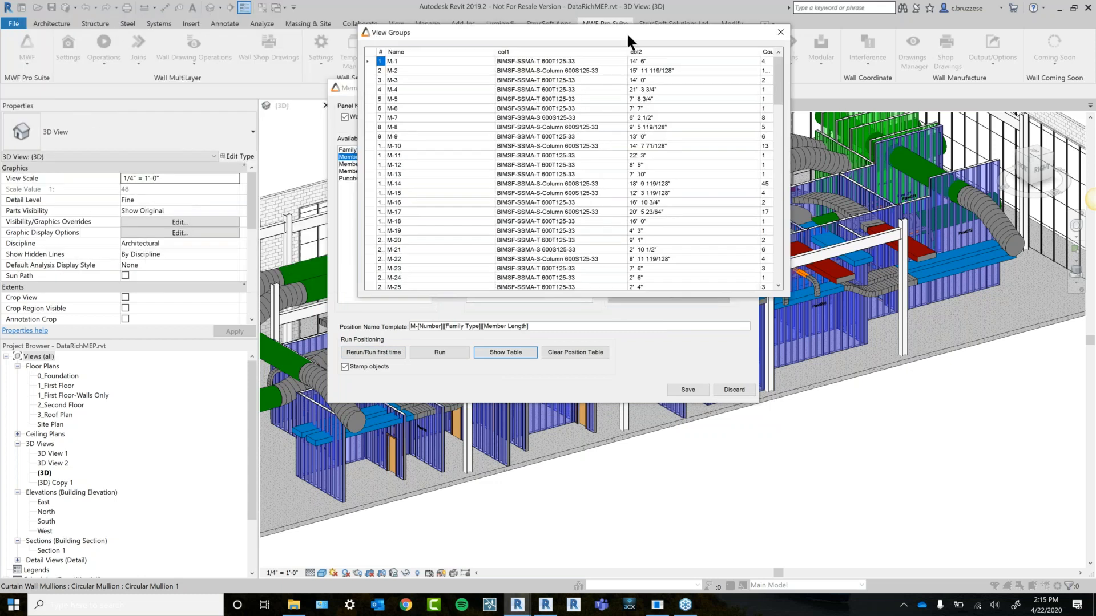
drag(431, 62, 432, 62)
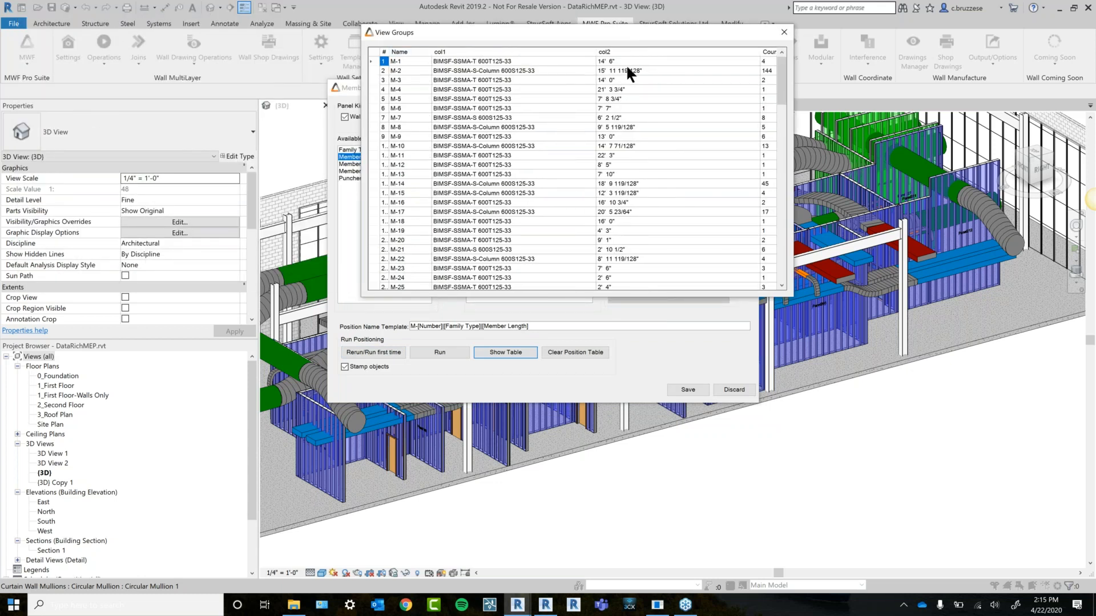
drag(586, 53, 564, 54)
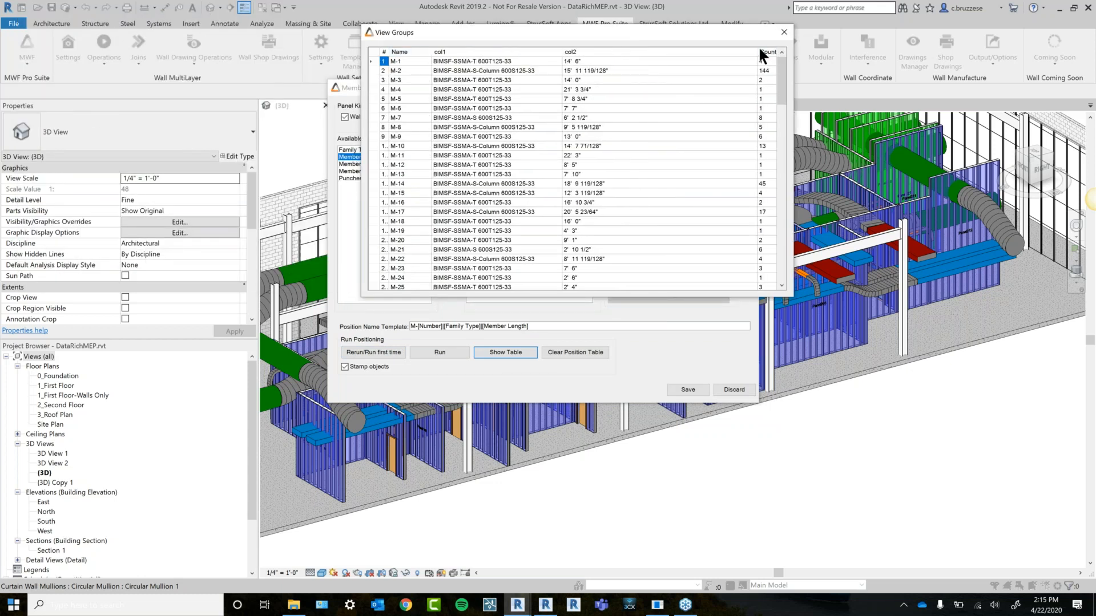
drag(756, 52, 616, 63)
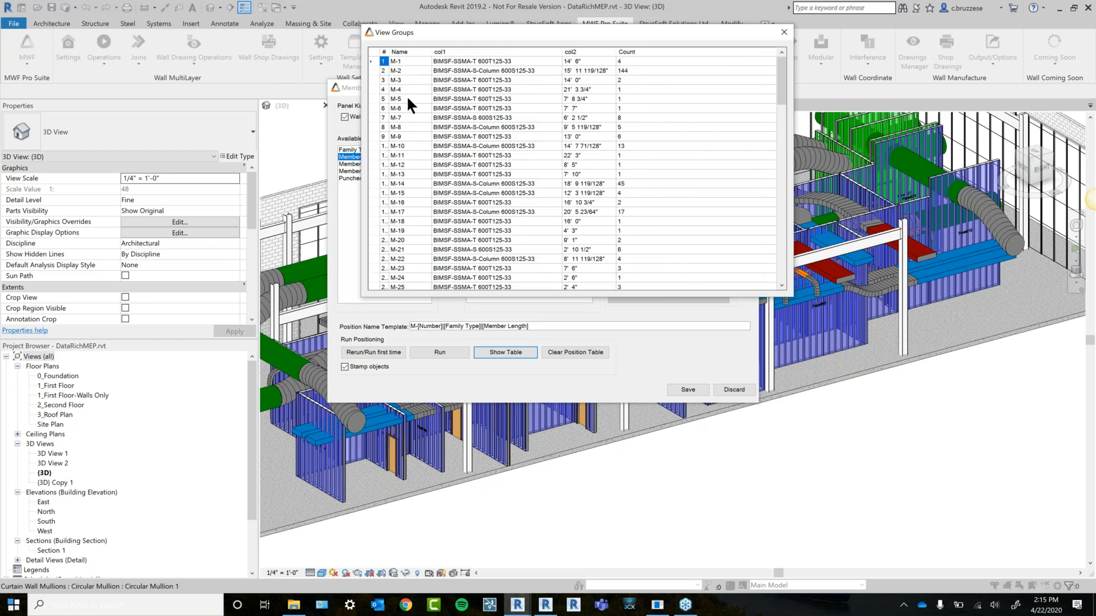
scroll(404, 172, down, 6)
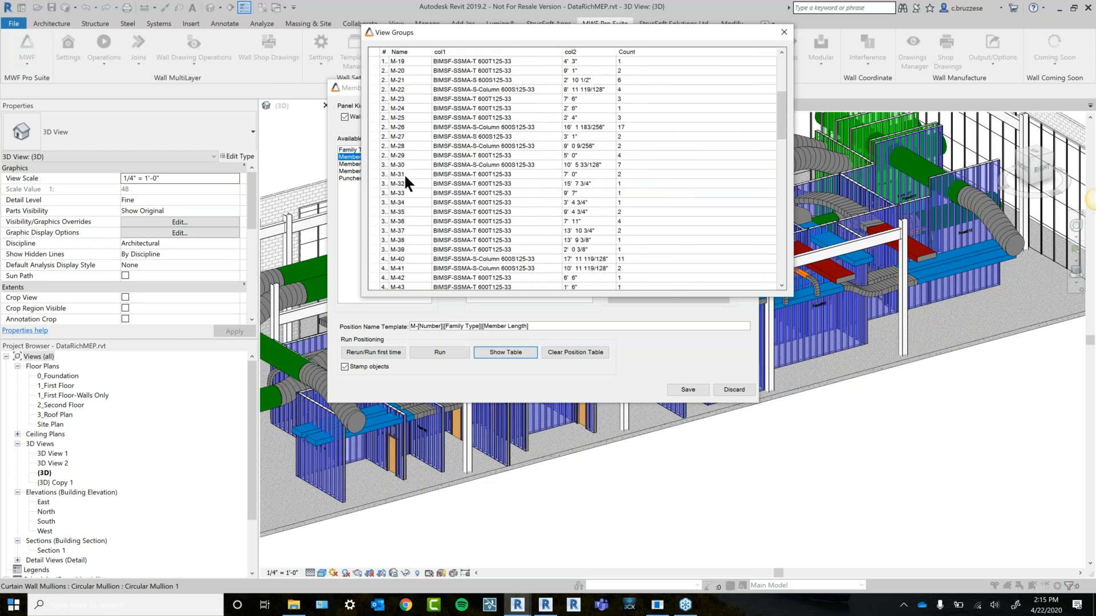
Examine the full list of member groups from M-1 to M-116, including their family types, lengths and counts.
scroll(405, 174, down, 11)
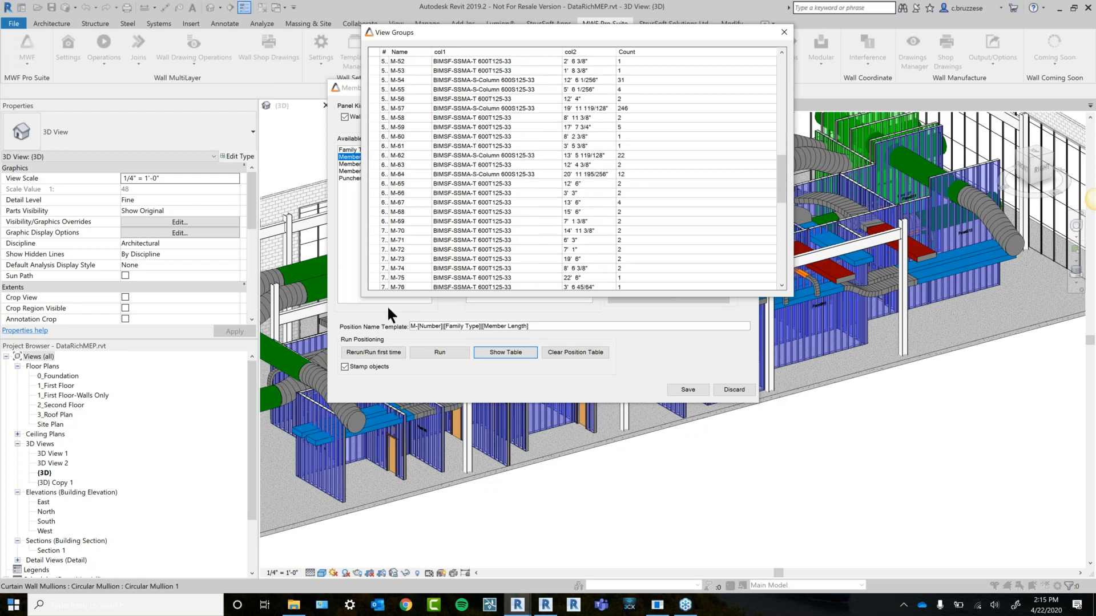
scroll(402, 227, up, 17)
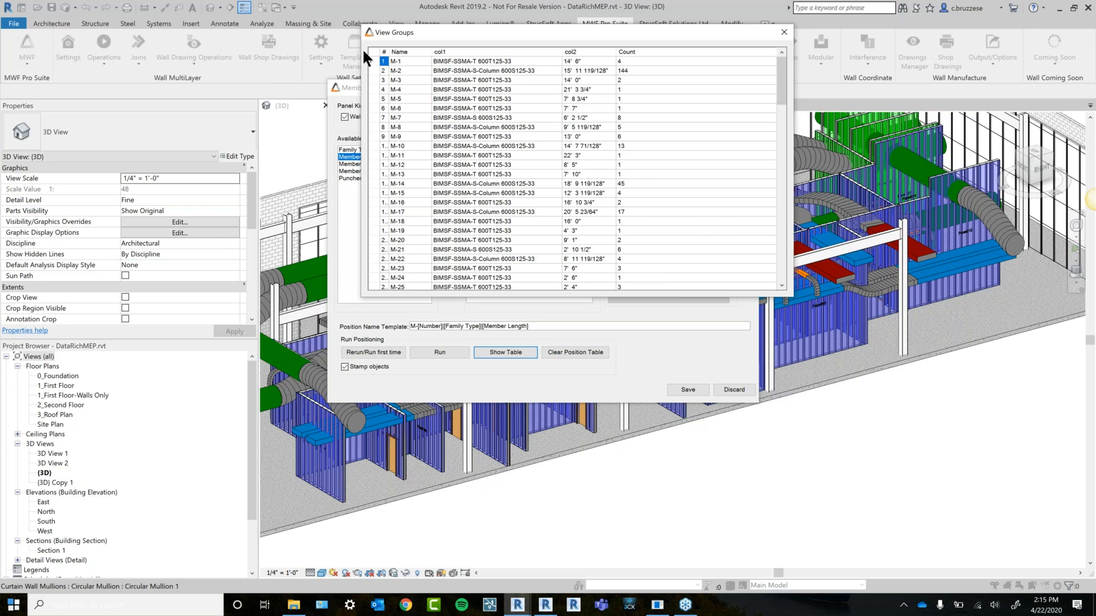
drag(380, 61, 468, 241)
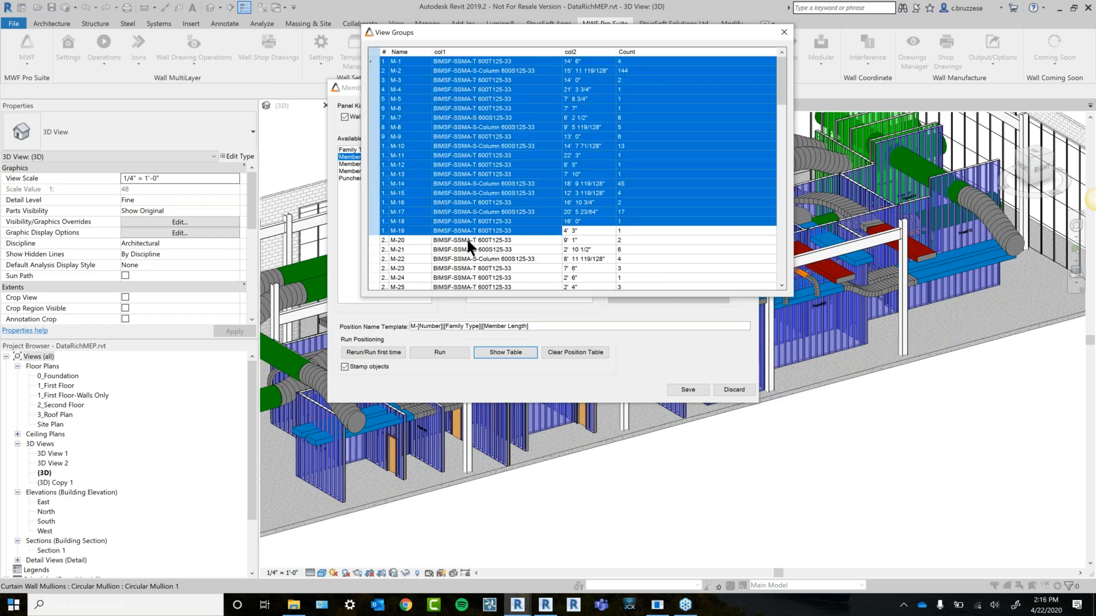
key(ctrl+a)
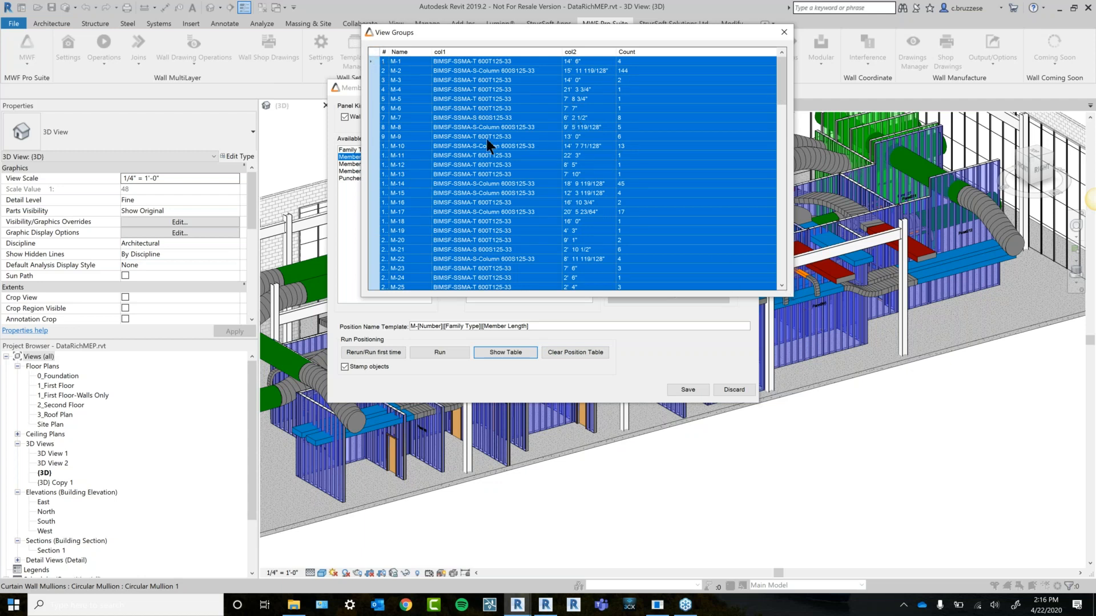
scroll(540, 184, down, 12)
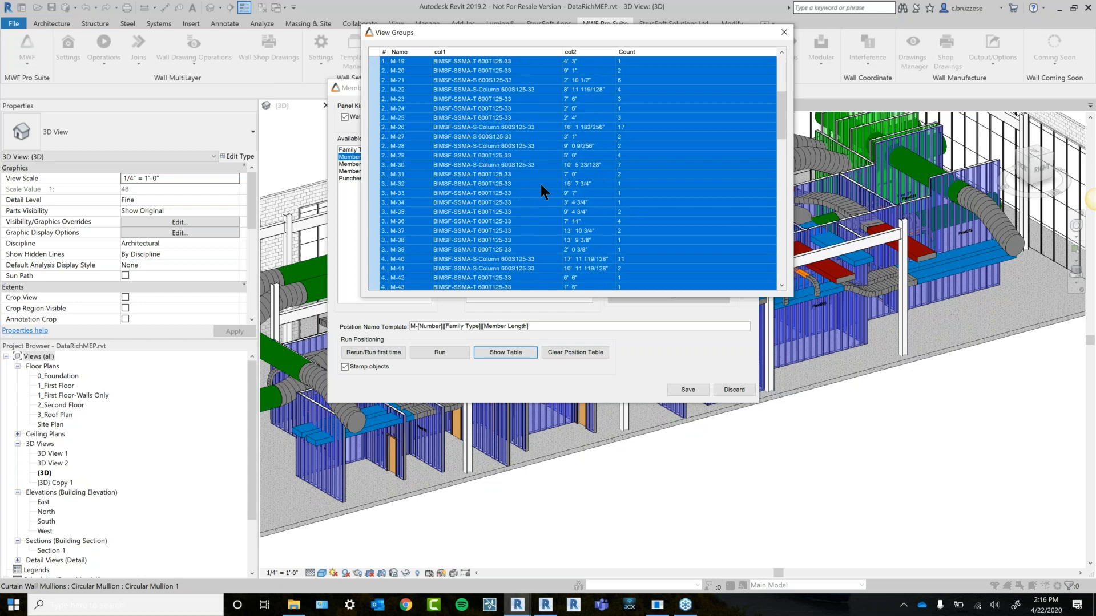
scroll(528, 174, down, 15)
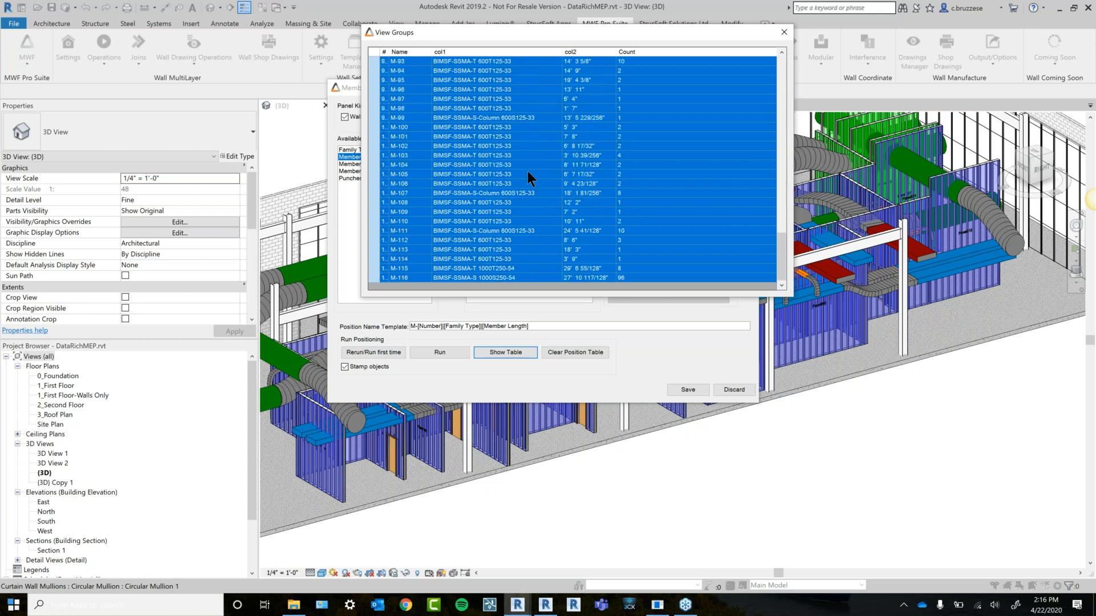
scroll(527, 171, up, 20)
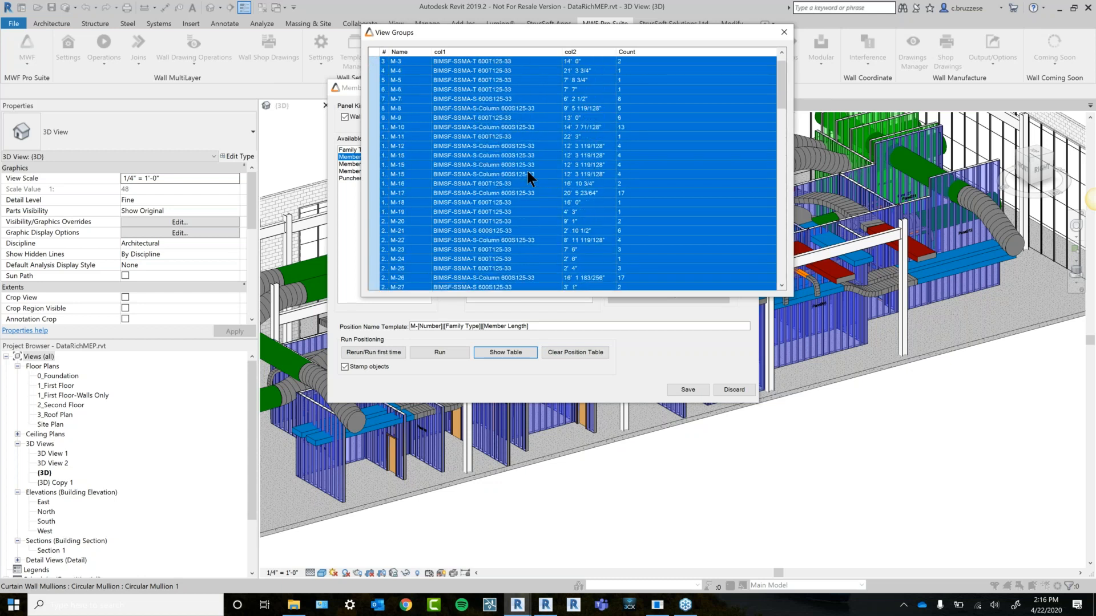
click(560, 165)
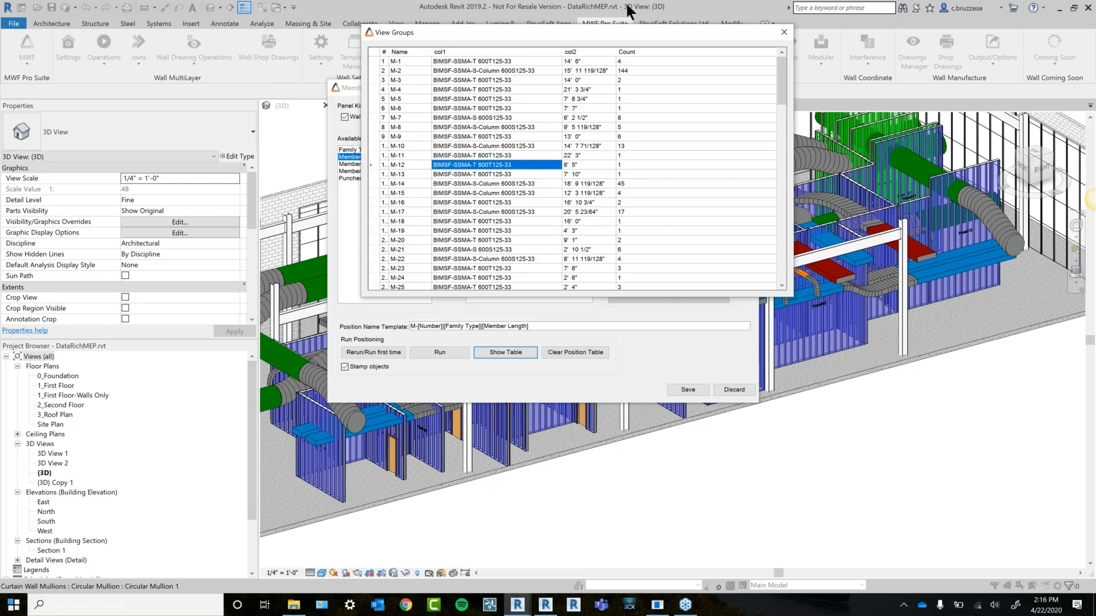
Move the groups table clear of the Member Positioning settings, check its remaining rows, close it and save the member positioning.
drag(624, 28, 643, 73)
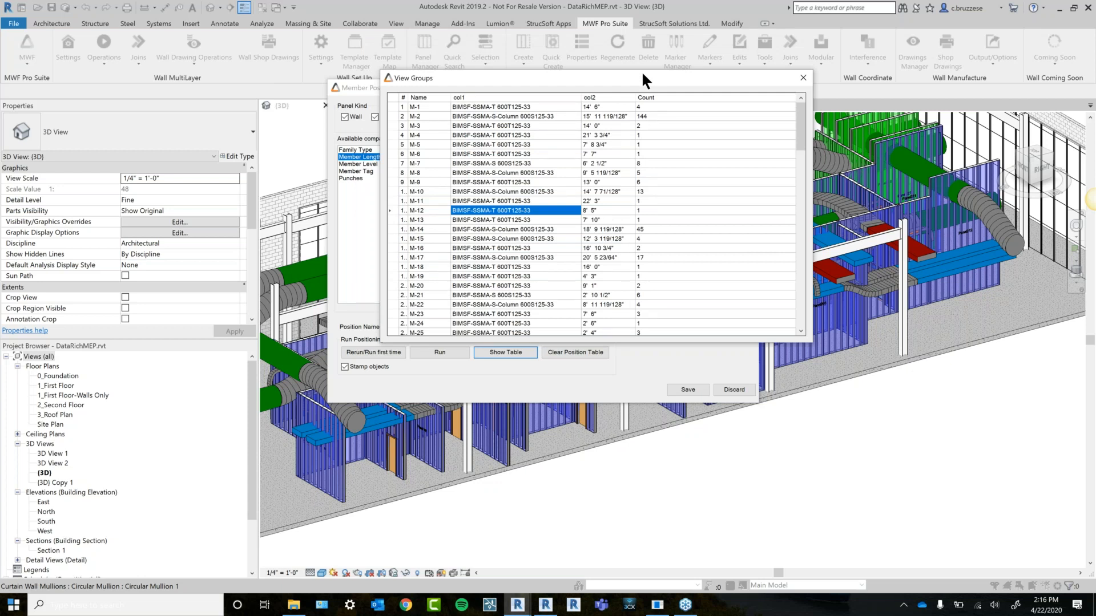
drag(644, 76, 838, 85)
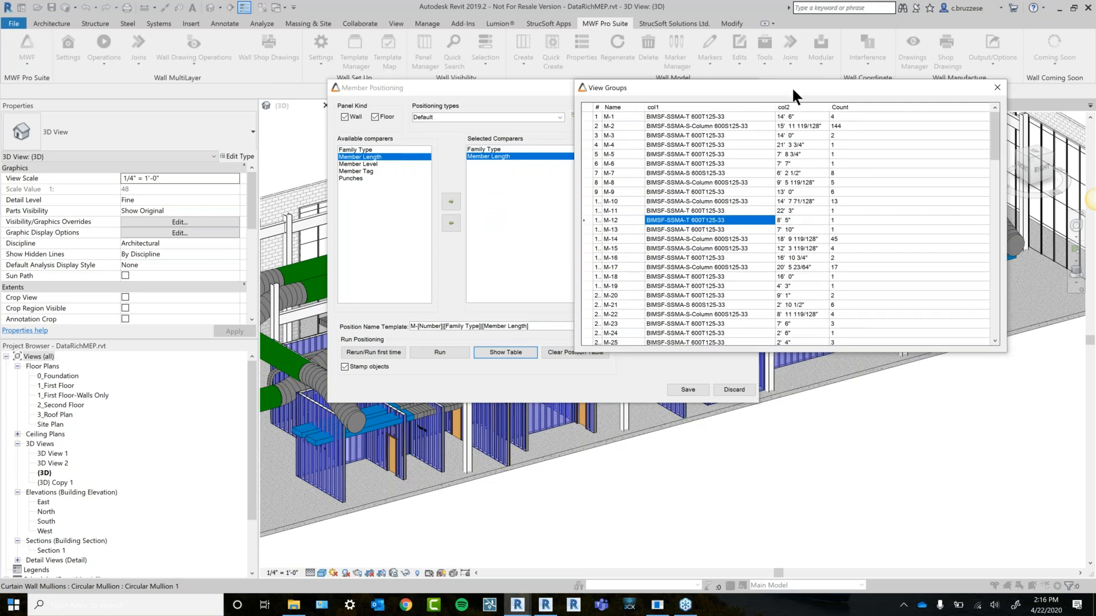
drag(792, 87, 777, 69)
scroll(772, 172, down, 7)
scroll(772, 172, down, 13)
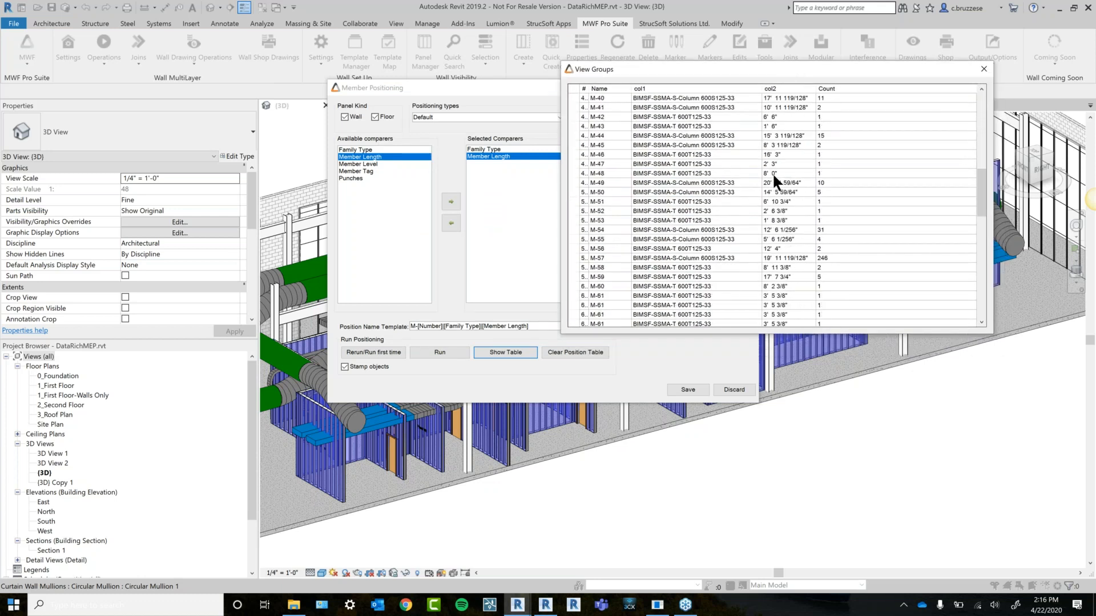
scroll(893, 162, down, 7)
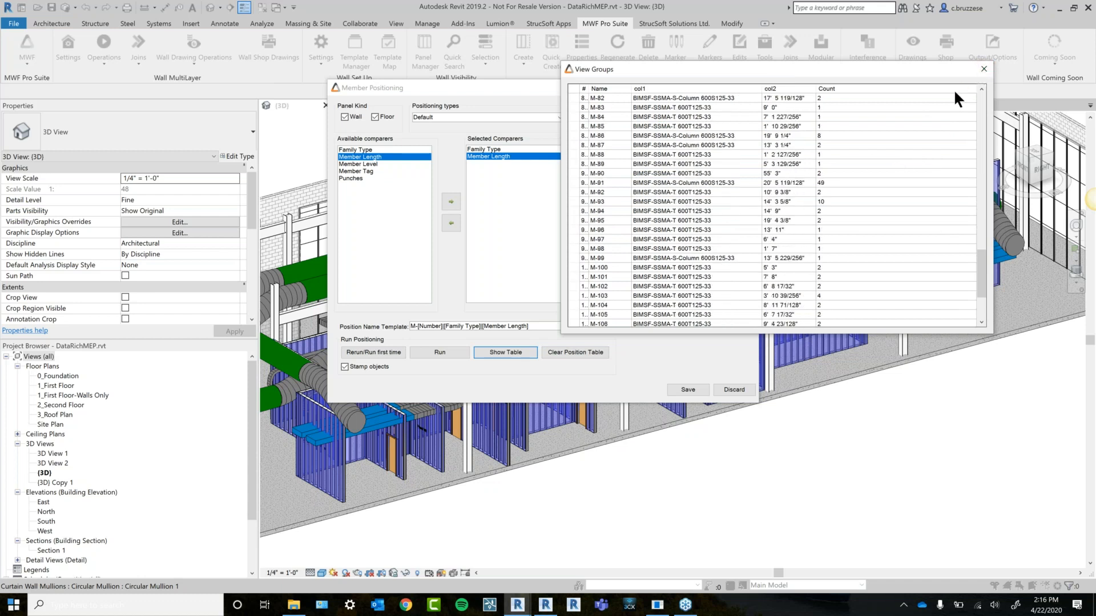
click(983, 69)
click(697, 387)
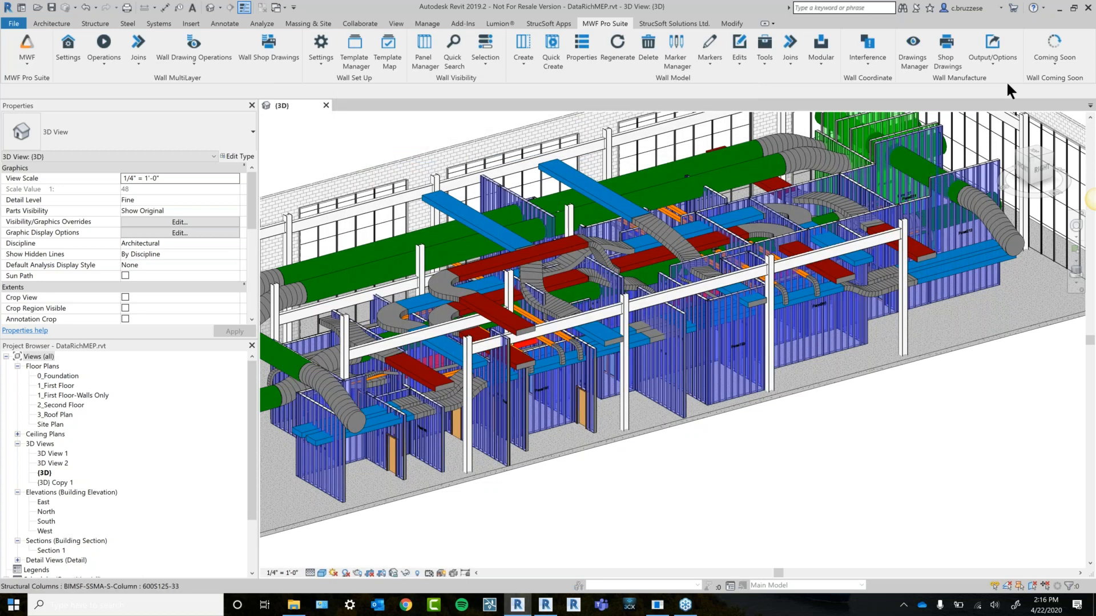
Open Panel Positioning, acknowledge the drawing deletion warning and include wall panels alongside floor panels.
click(991, 46)
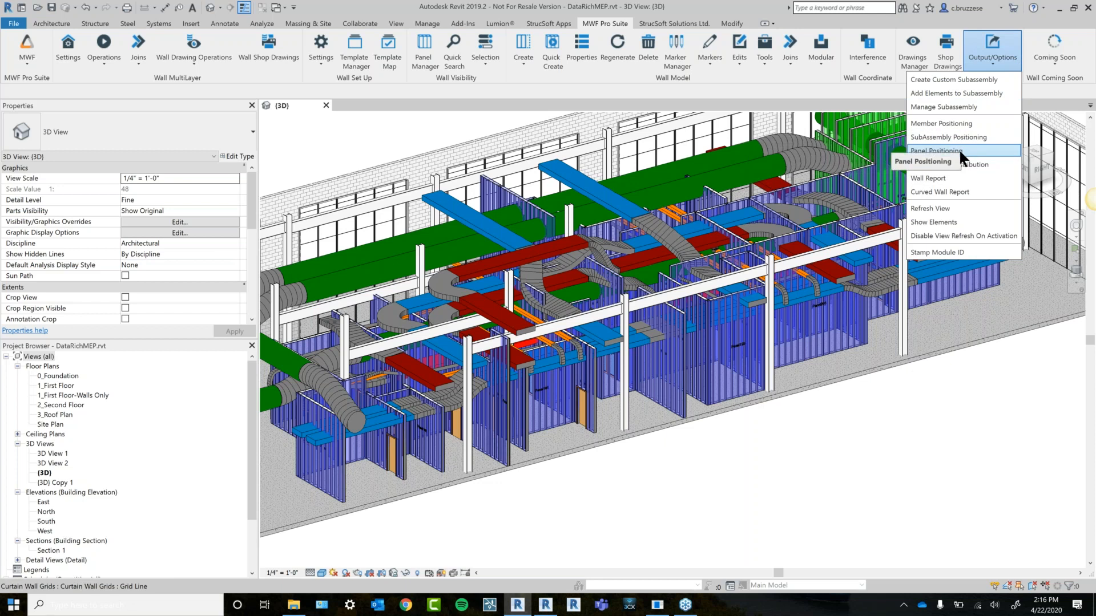
click(960, 152)
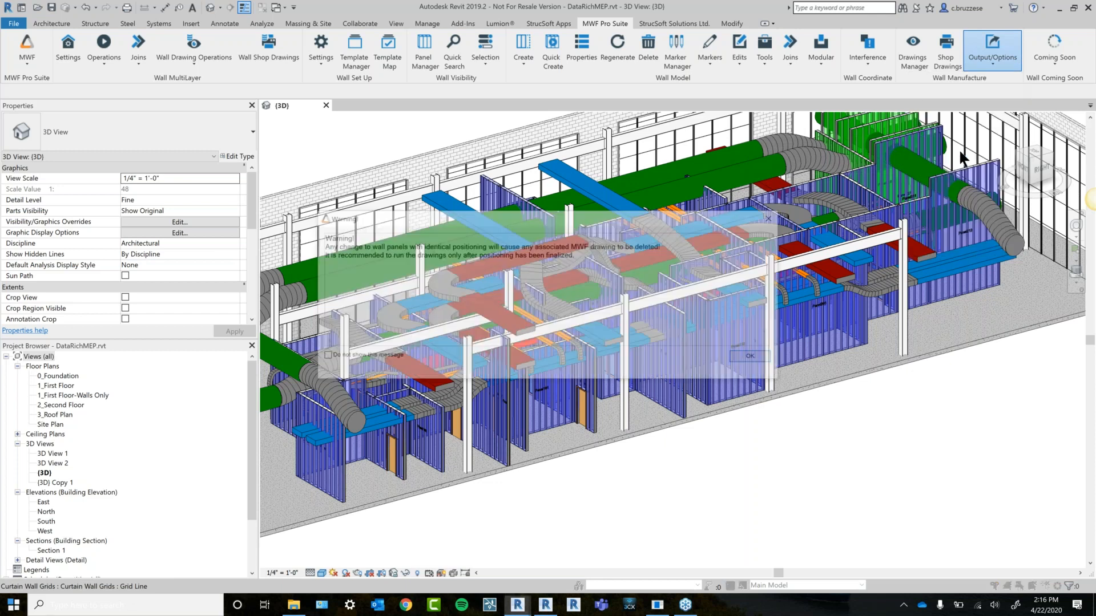
click(752, 357)
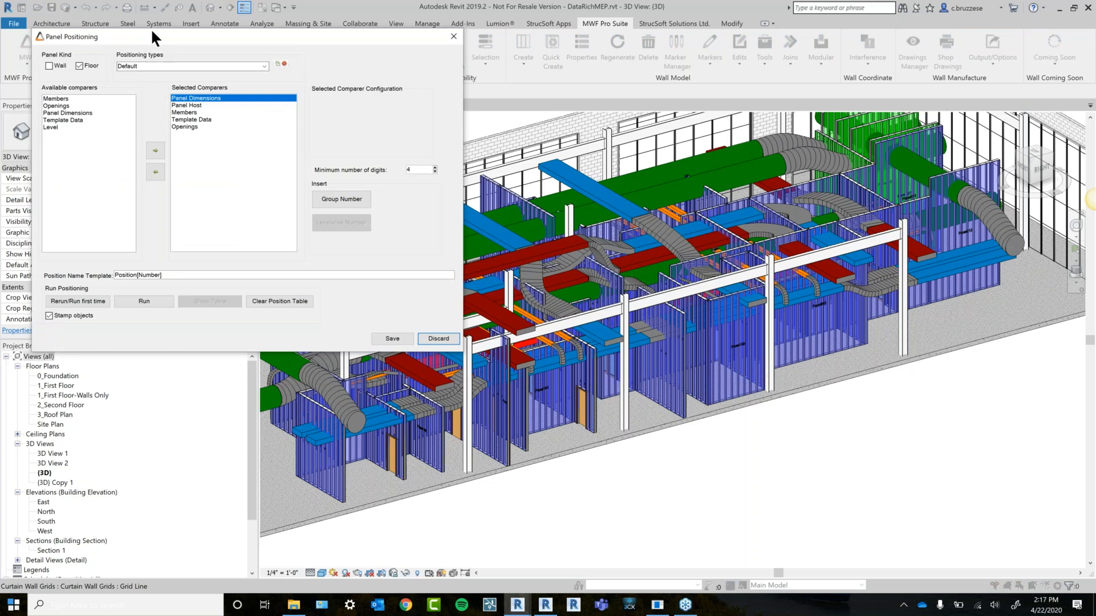
drag(223, 40, 399, 88)
click(317, 119)
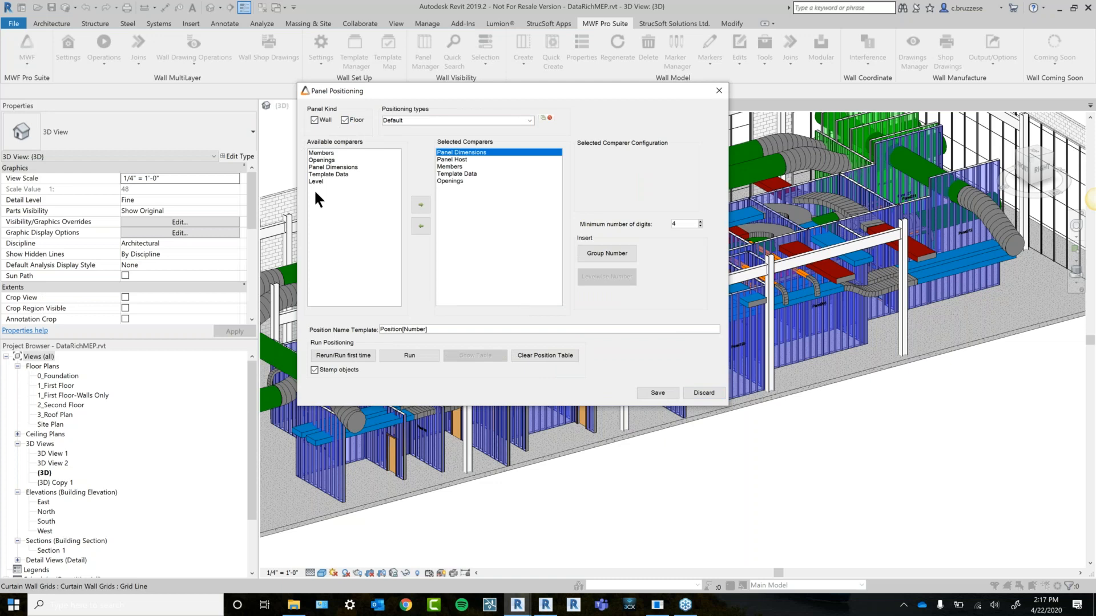
Go through the selected panel comparers: Panel Dimensions, Panel Host, Members, Template Data and Openings.
click(468, 171)
click(474, 152)
click(463, 159)
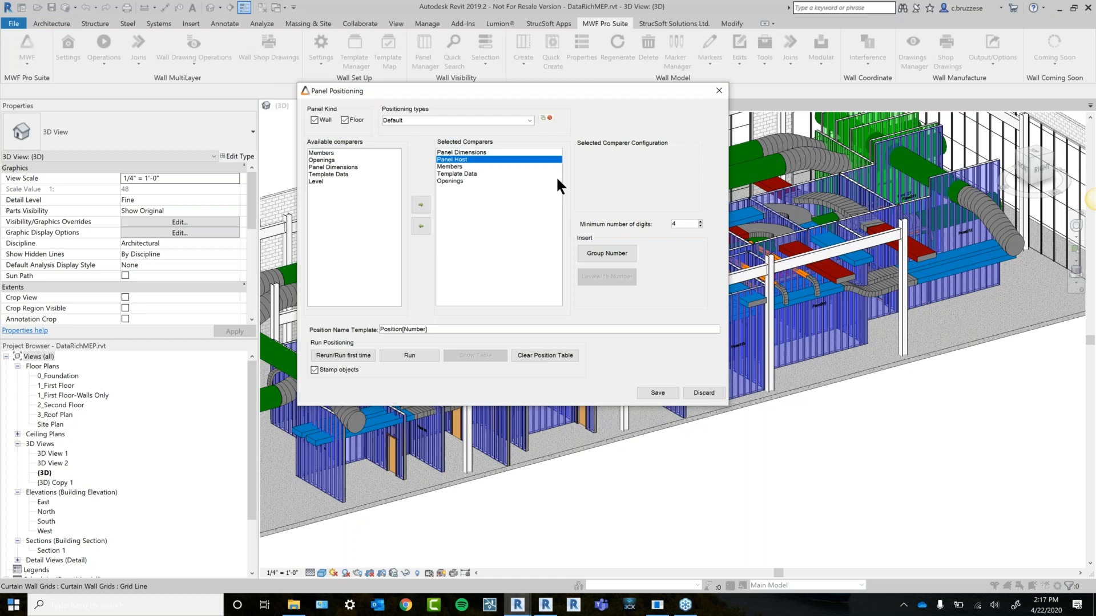
click(482, 166)
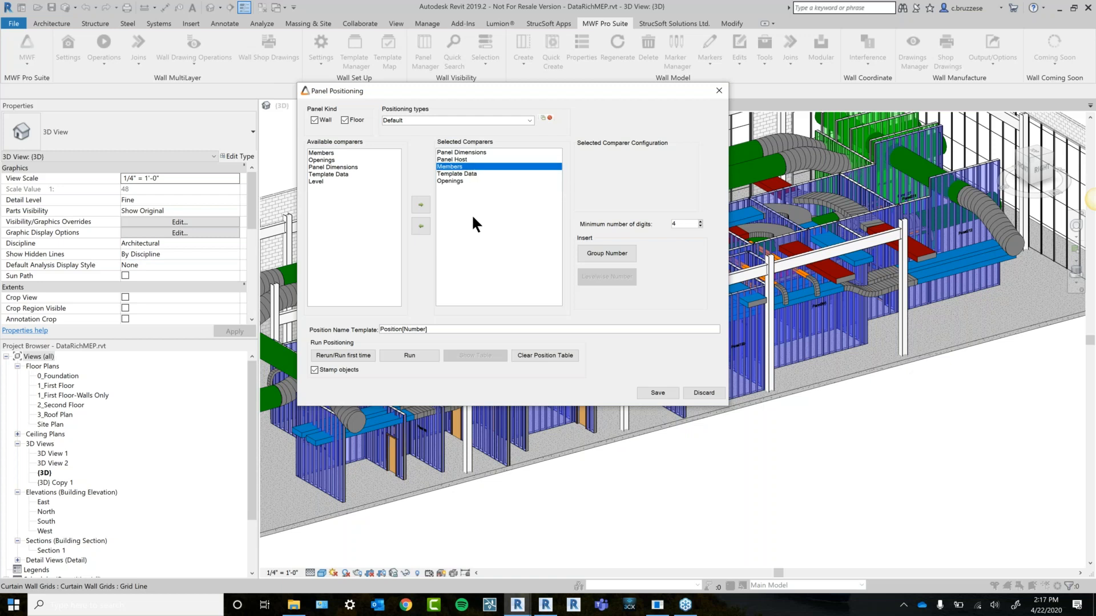
key(Down)
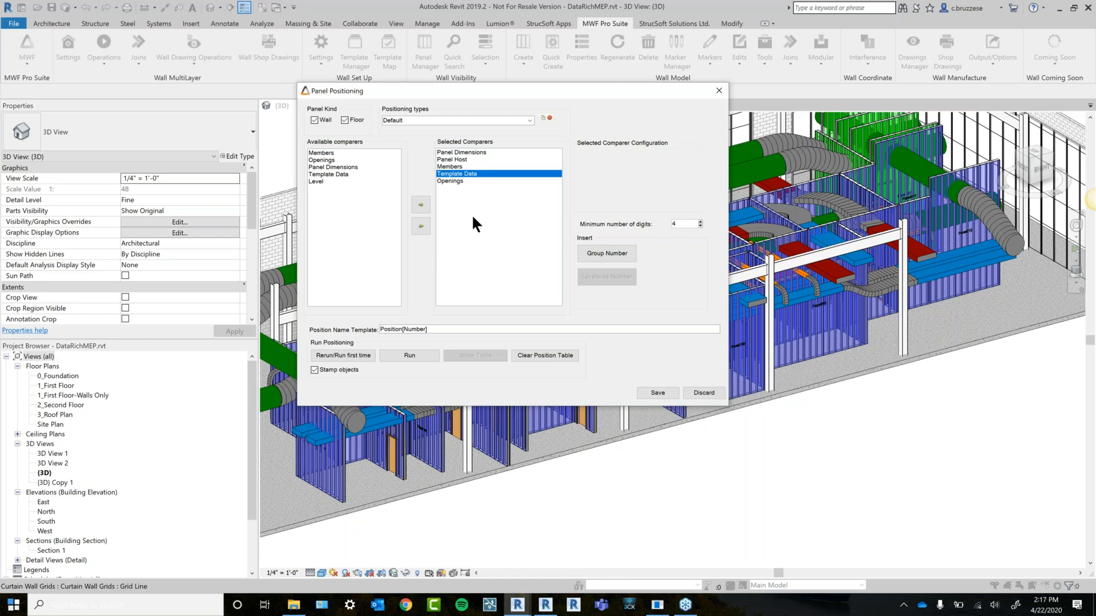
key(Down)
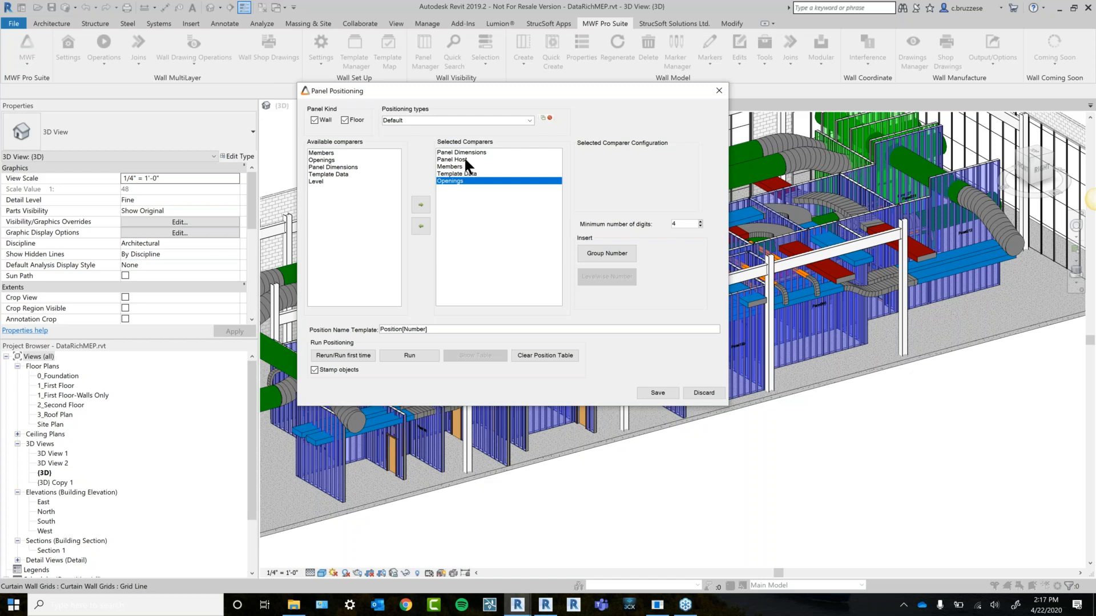
click(423, 223)
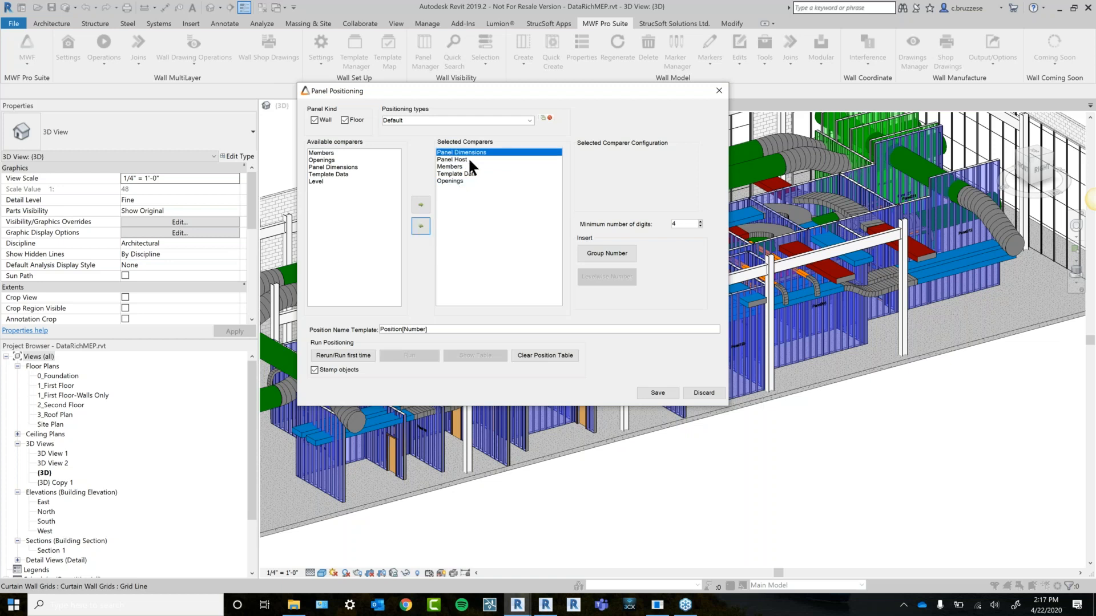
click(469, 160)
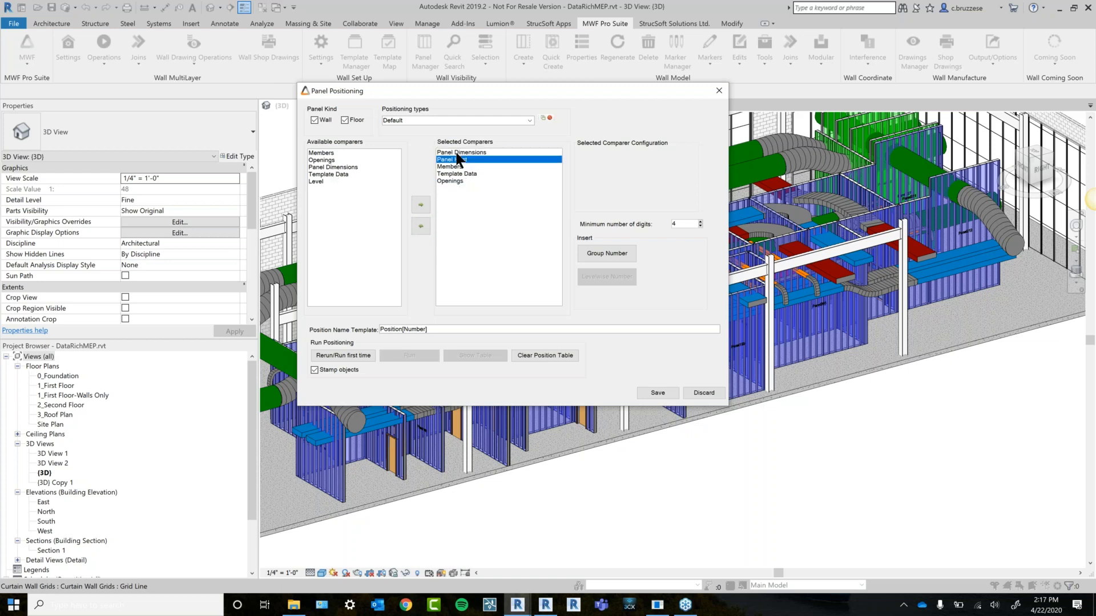
Compare the available Level comparer with the selected ones and remove Template Data from the selected comparers.
click(327, 181)
click(483, 152)
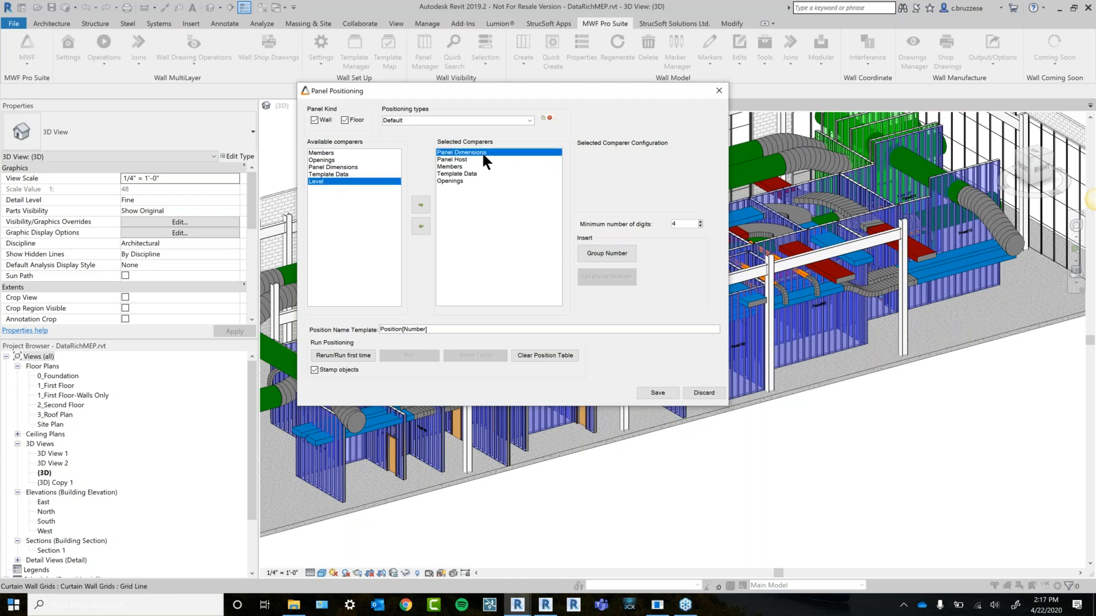
click(473, 174)
click(468, 181)
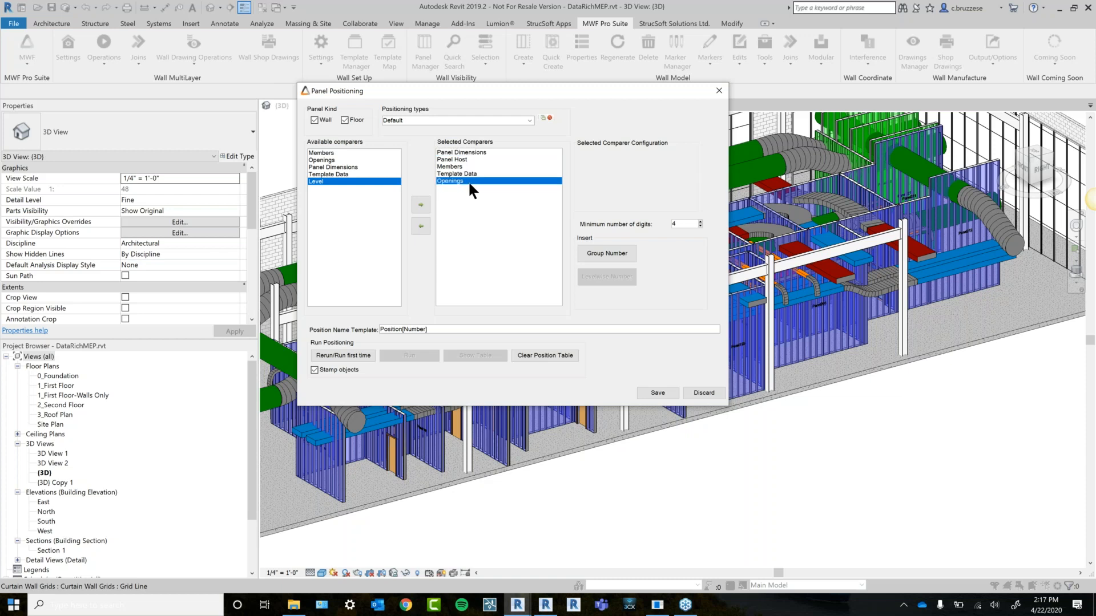
click(473, 174)
click(423, 228)
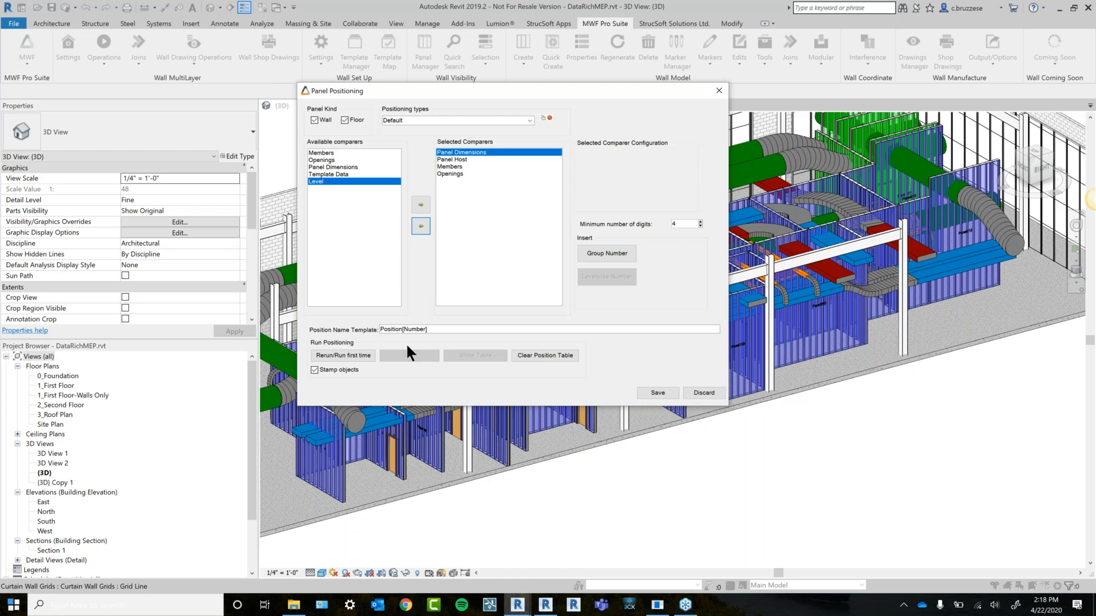
Set the minimum number of digits to 1 and change the position name template to P-[Number].
click(440, 330)
click(395, 329)
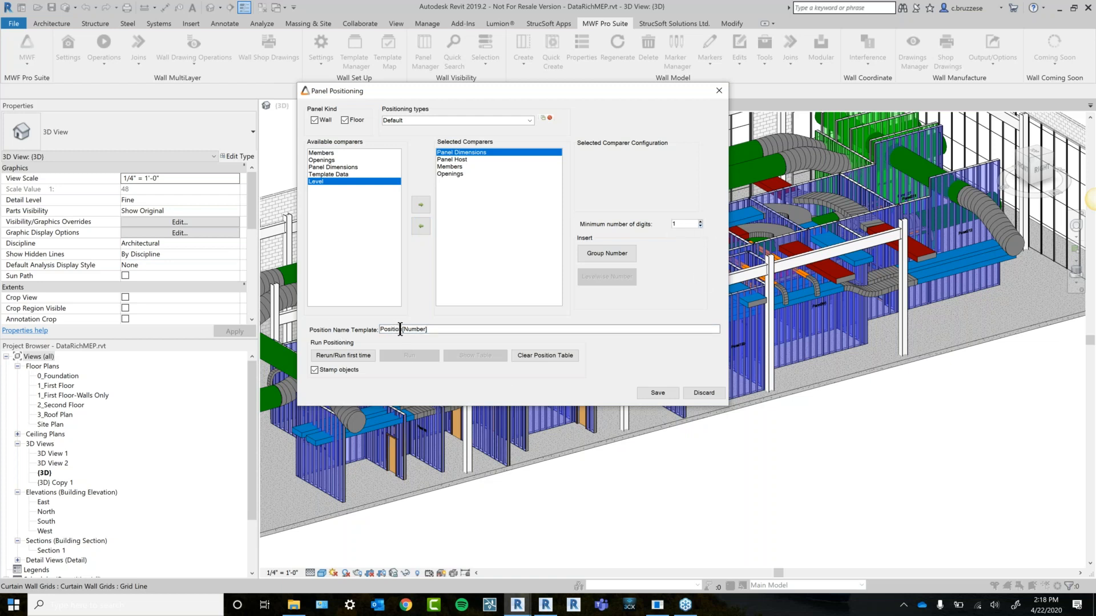
key(BackSpace)
key(BackSpace)
key(BackSpace)
key(BackSpace)
key(BackSpace)
key(BackSpace)
key(BackSpace)
text(-)
Clear the position table and run panel positioning from scratch with object stamping on.
click(558, 355)
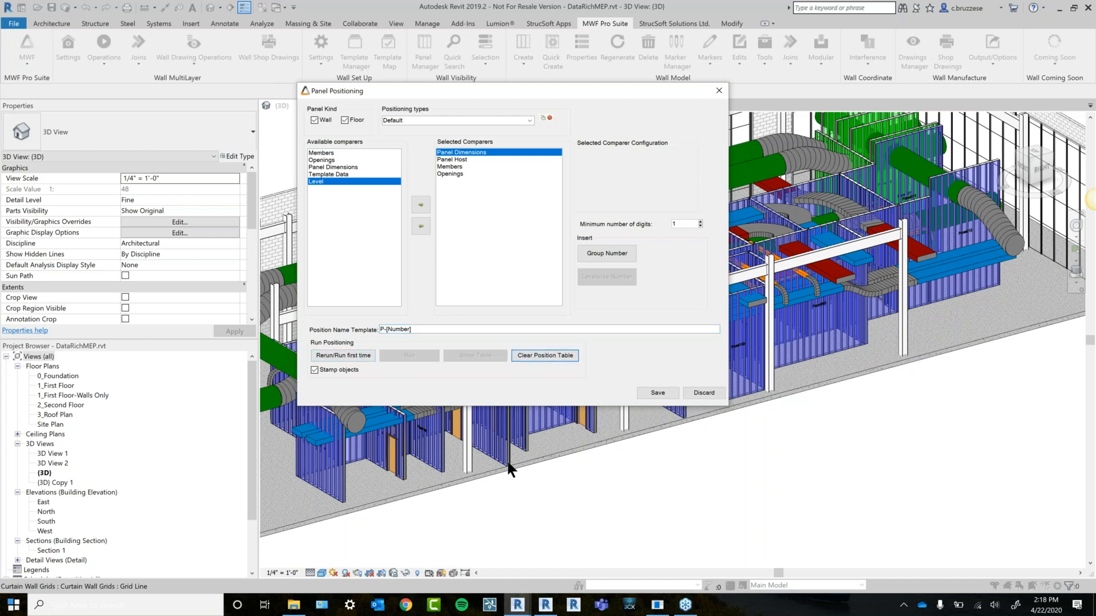
click(343, 355)
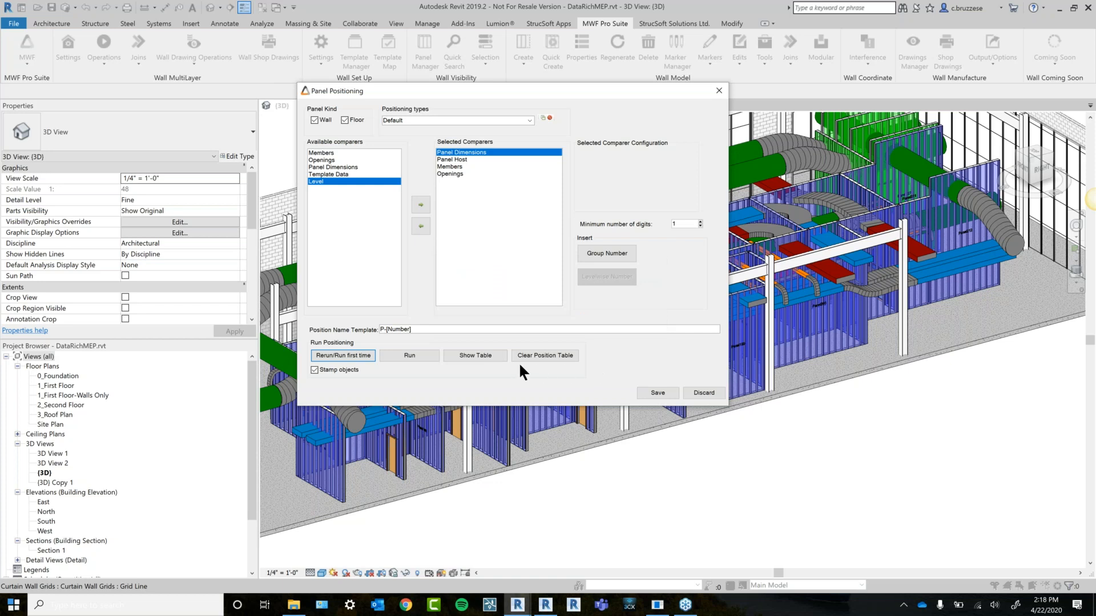
Show the table of positioned panel groups, widen its Count column and look for panel names shared by several identical panels.
click(488, 355)
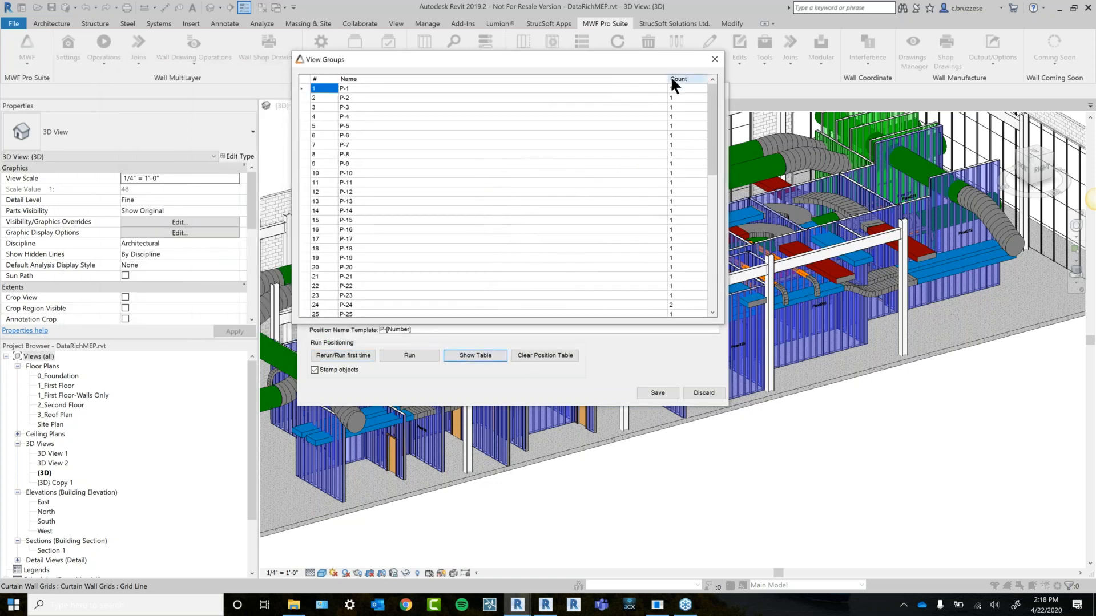
drag(668, 78, 555, 75)
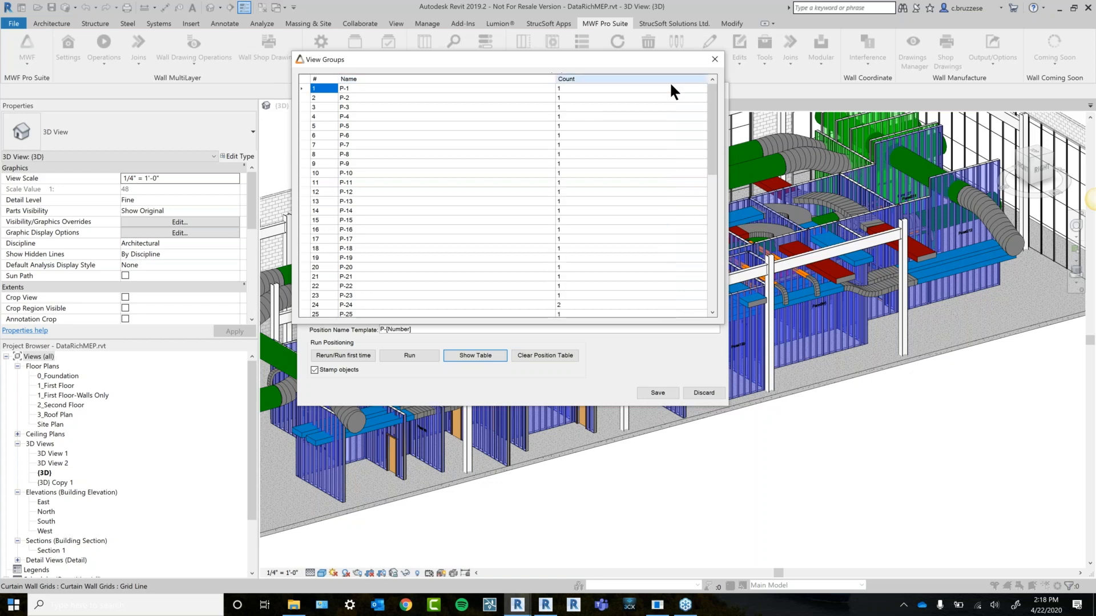
scroll(392, 178, down, 1)
scroll(391, 177, down, 4)
scroll(392, 176, down, 5)
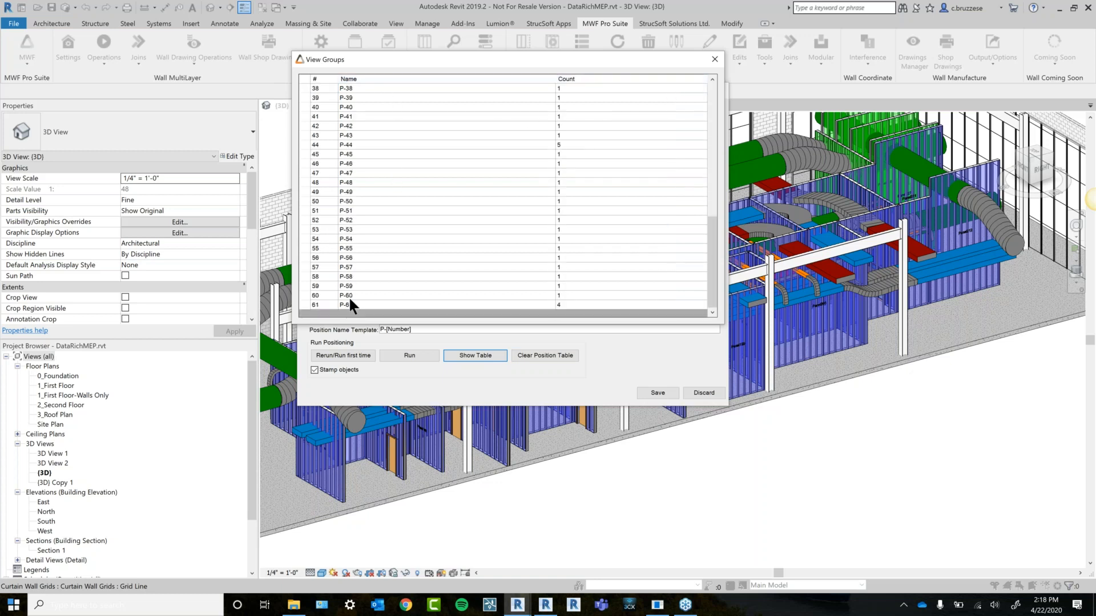
scroll(345, 289, up, 6)
scroll(348, 289, up, 5)
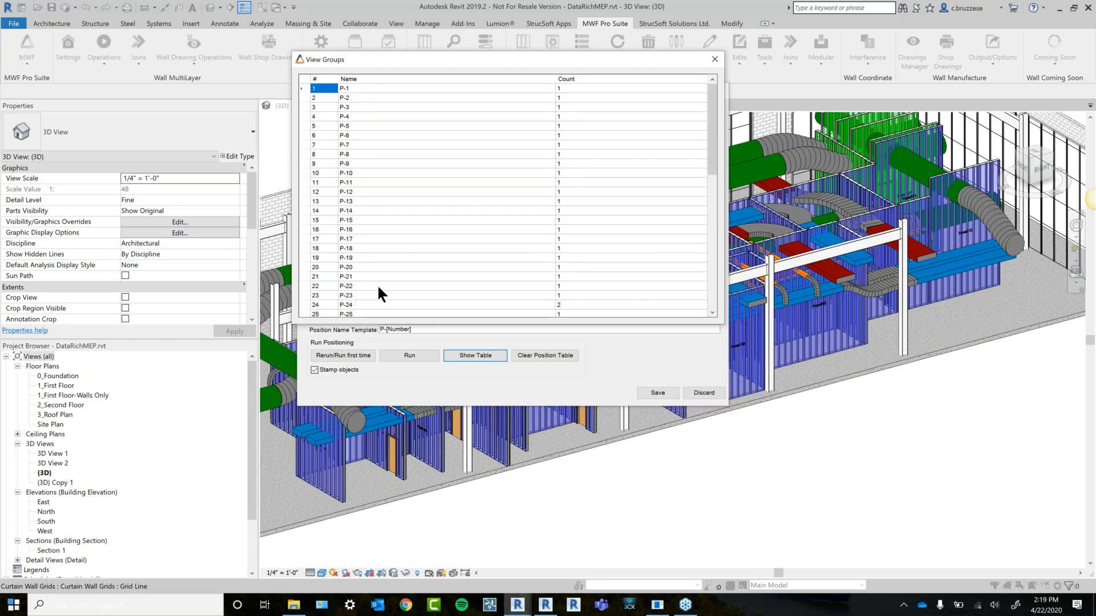
scroll(578, 200, down, 3)
click(576, 219)
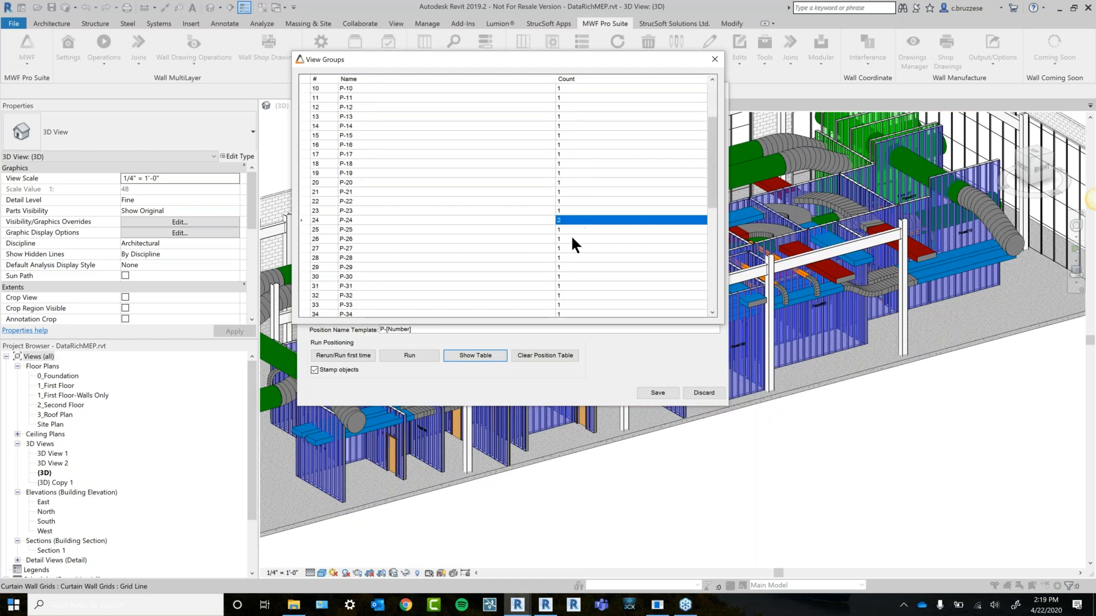
click(301, 220)
scroll(299, 264, down, 5)
scroll(365, 234, down, 2)
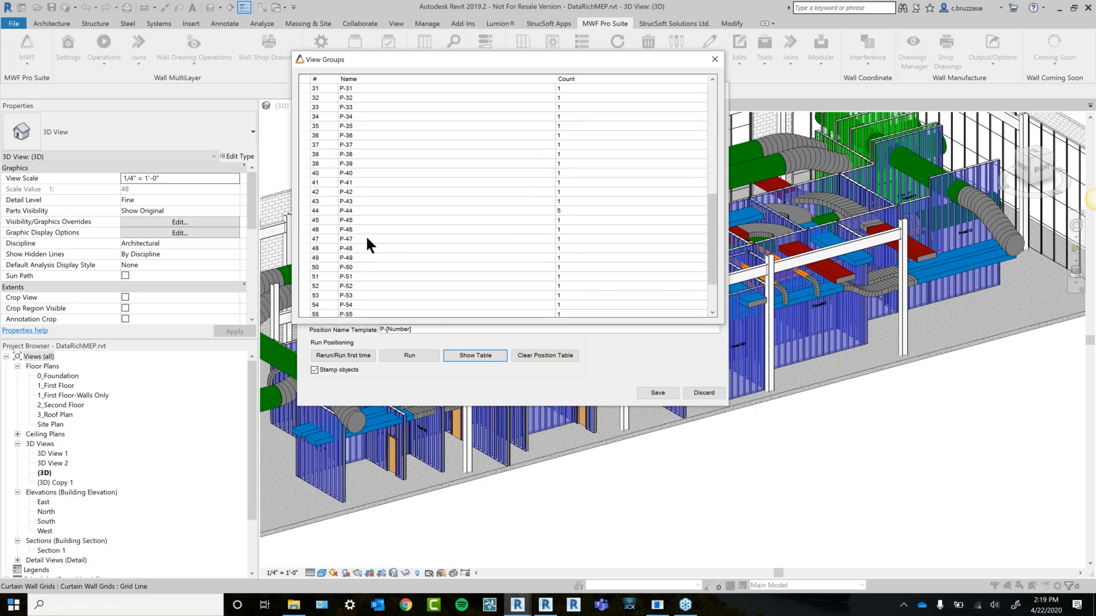
Highlight group P-44 in the panel groups table, review the other groups, and save the panel positioning settings.
click(303, 210)
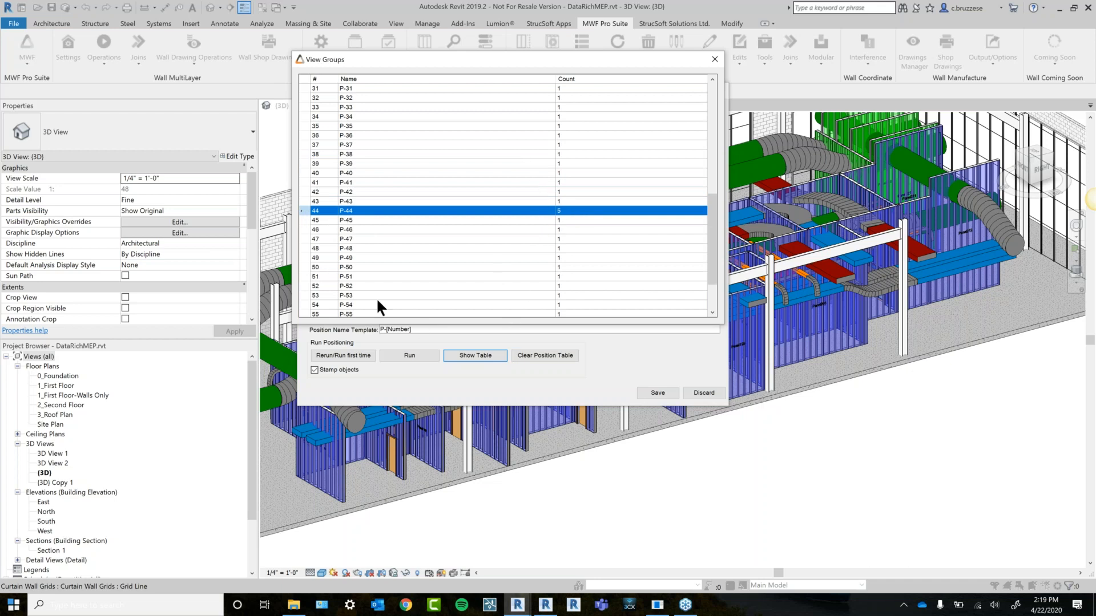
scroll(378, 290, down, 2)
scroll(378, 290, up, 4)
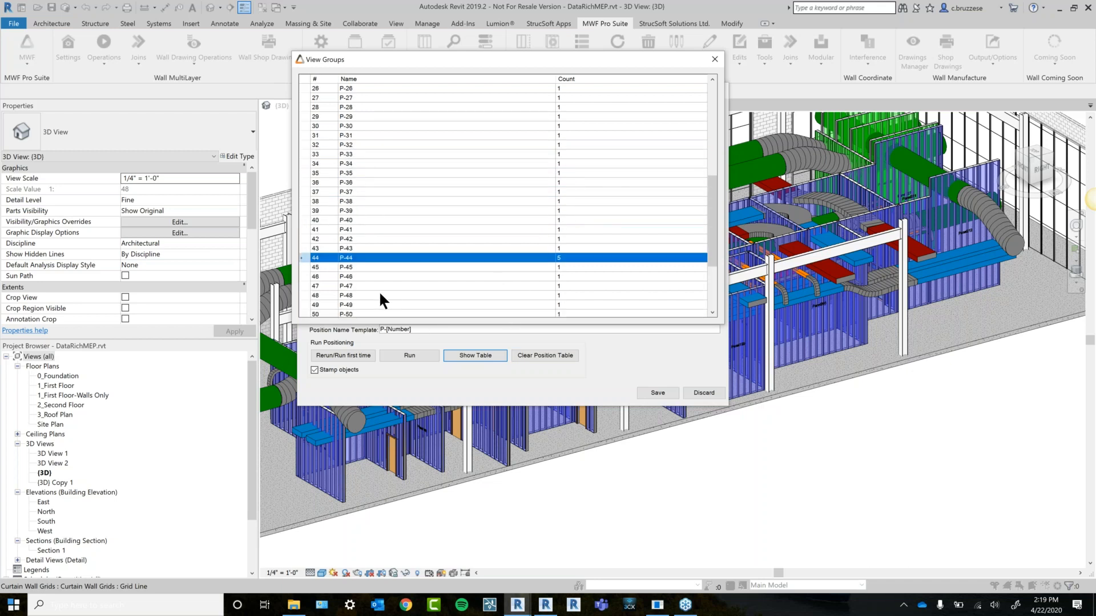
scroll(380, 294, up, 8)
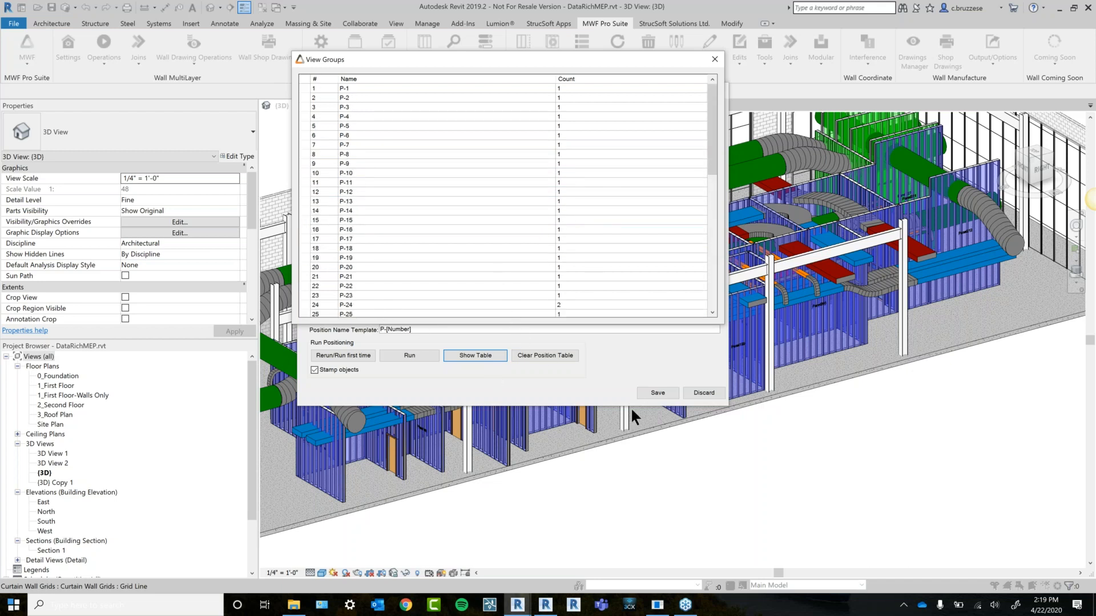
click(714, 59)
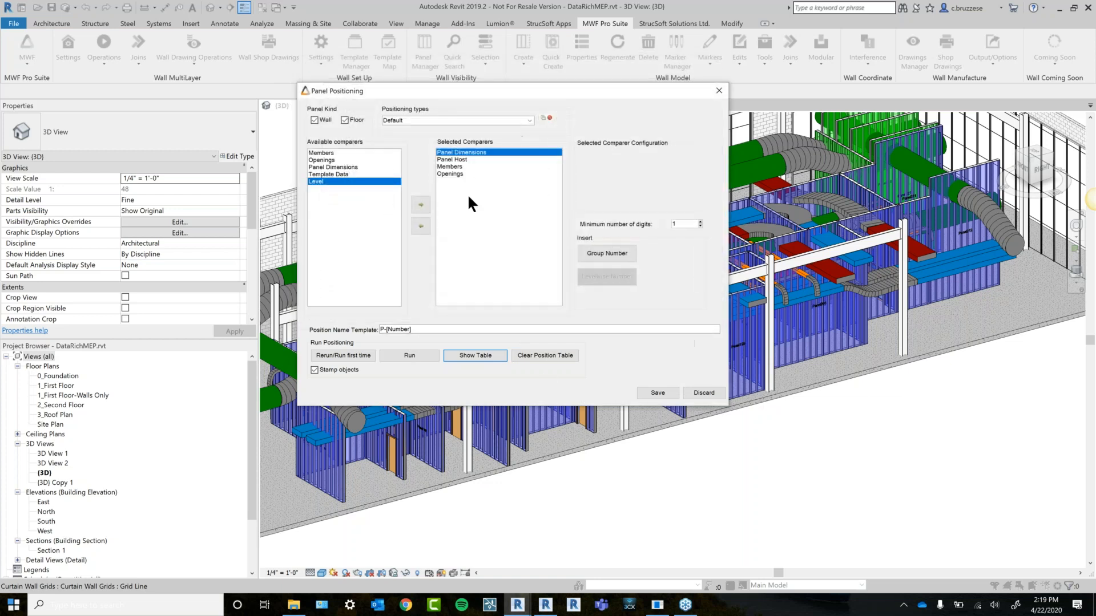
click(656, 393)
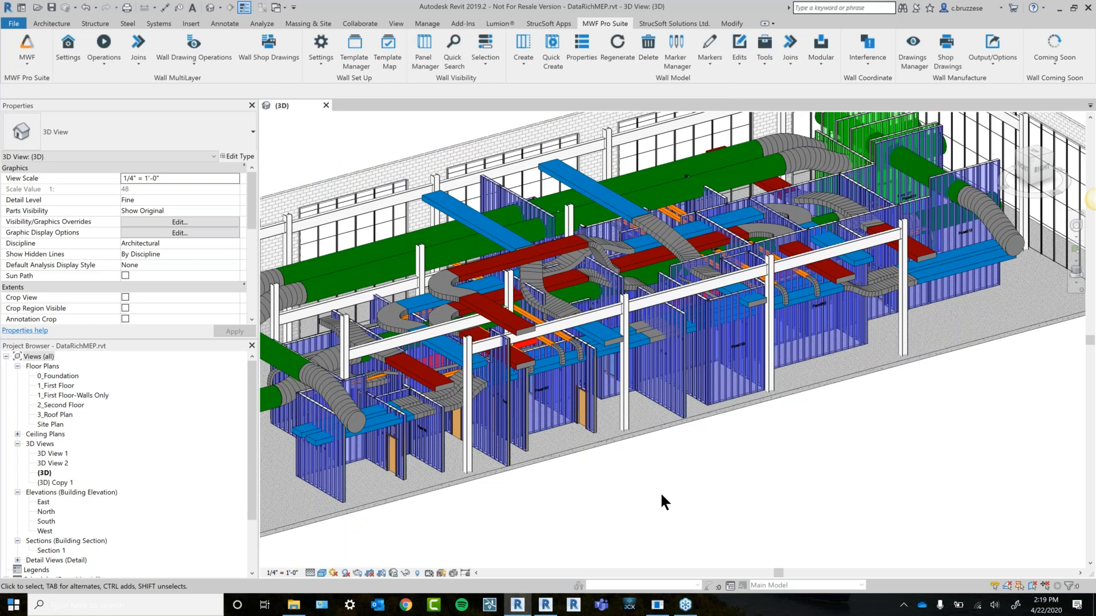
Select a stud in wall panel Panel199 and examine its Position ID, Position Name and container properties.
scroll(747, 433, up, 3)
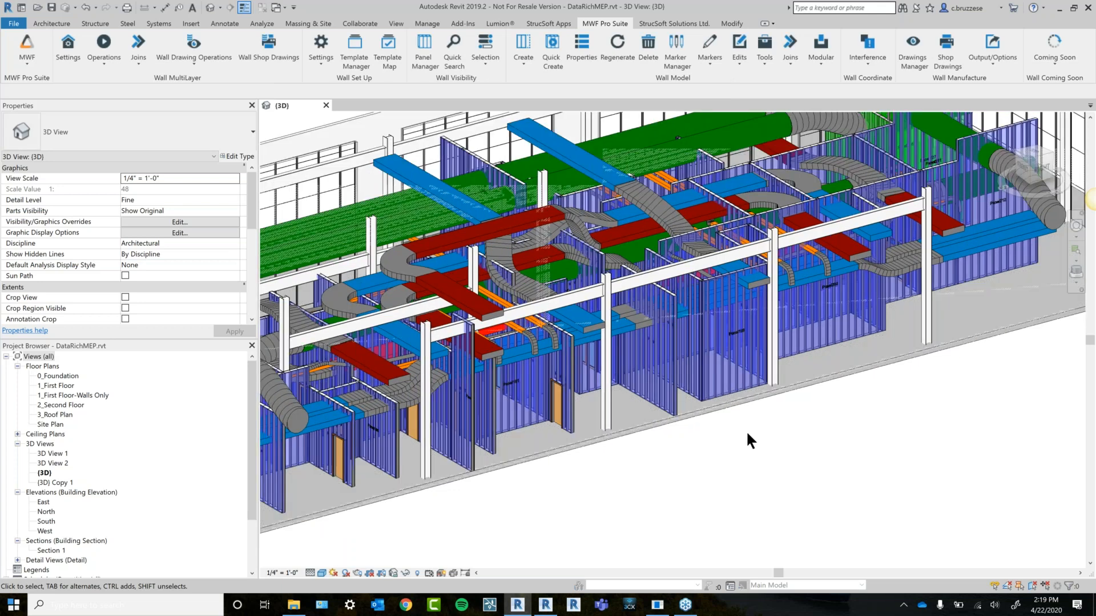
middle_drag(801, 467, 744, 494)
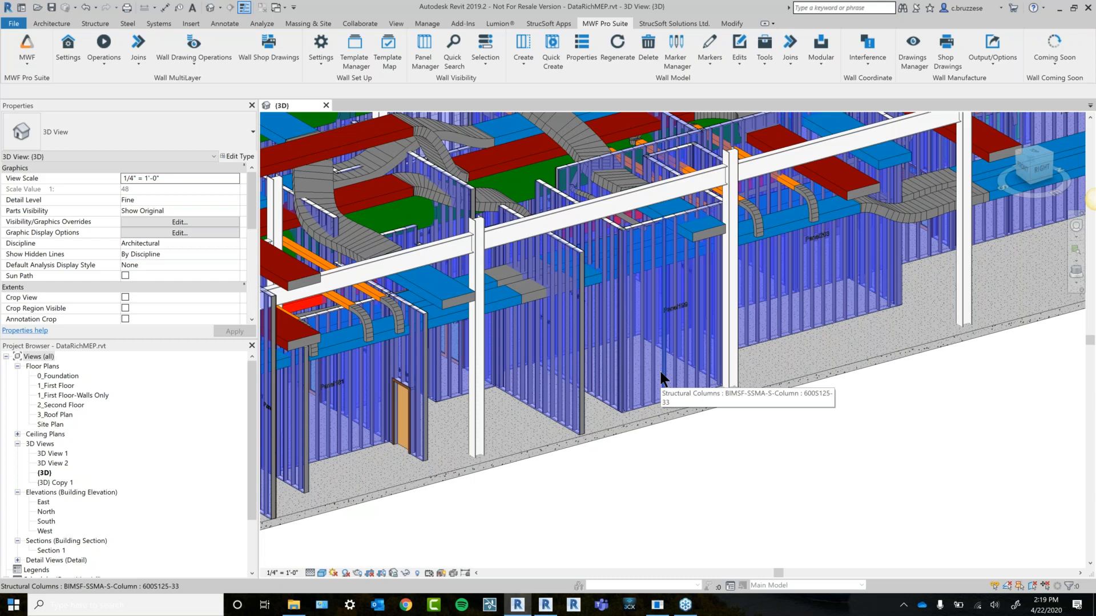
click(660, 372)
scroll(142, 249, down, 1)
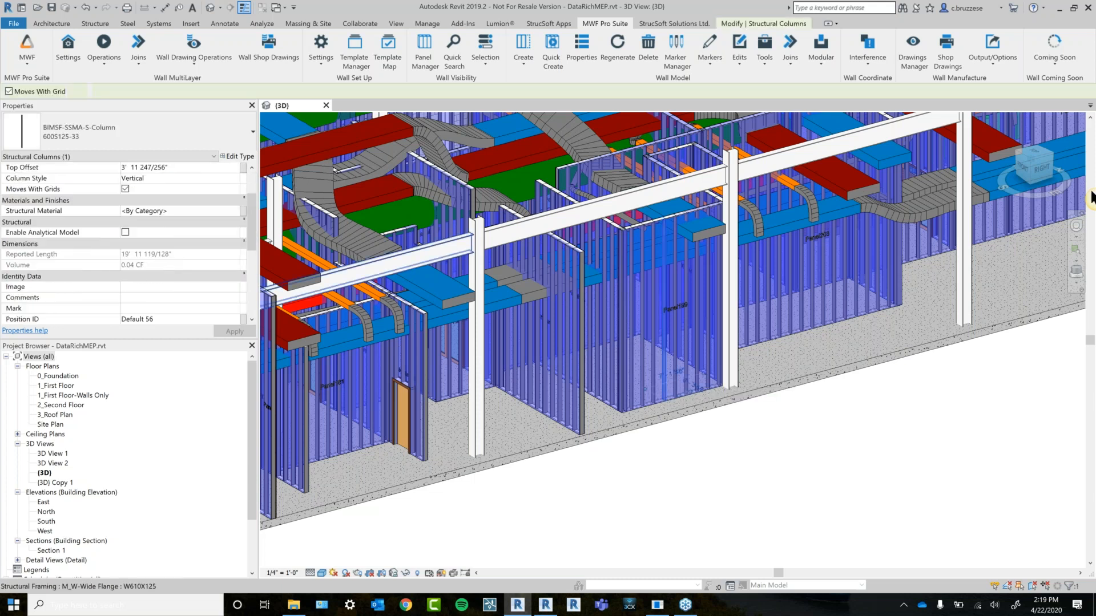
click(998, 56)
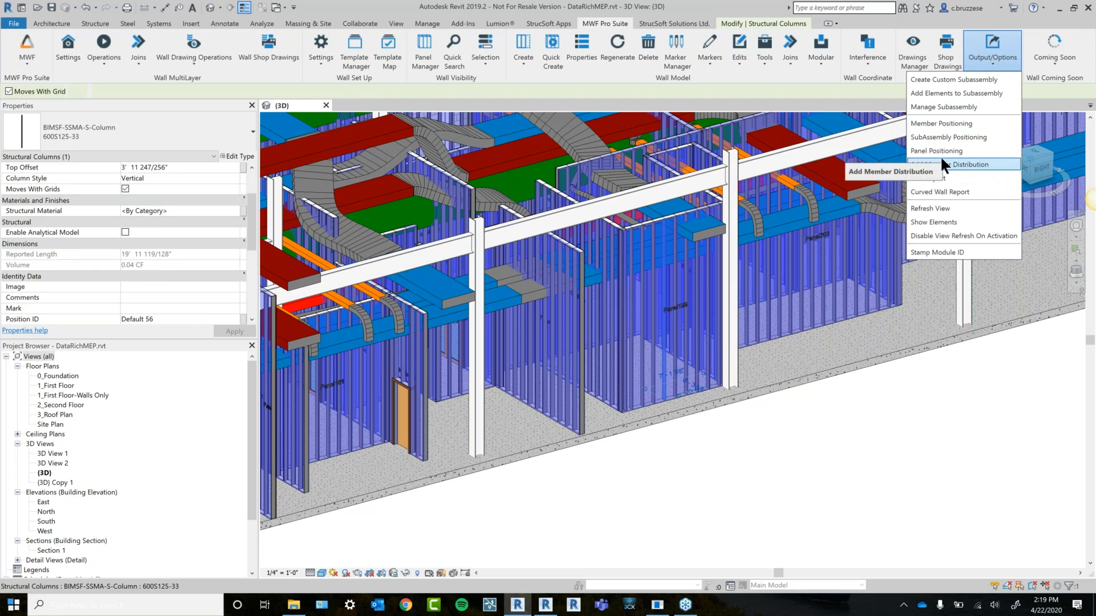
click(670, 439)
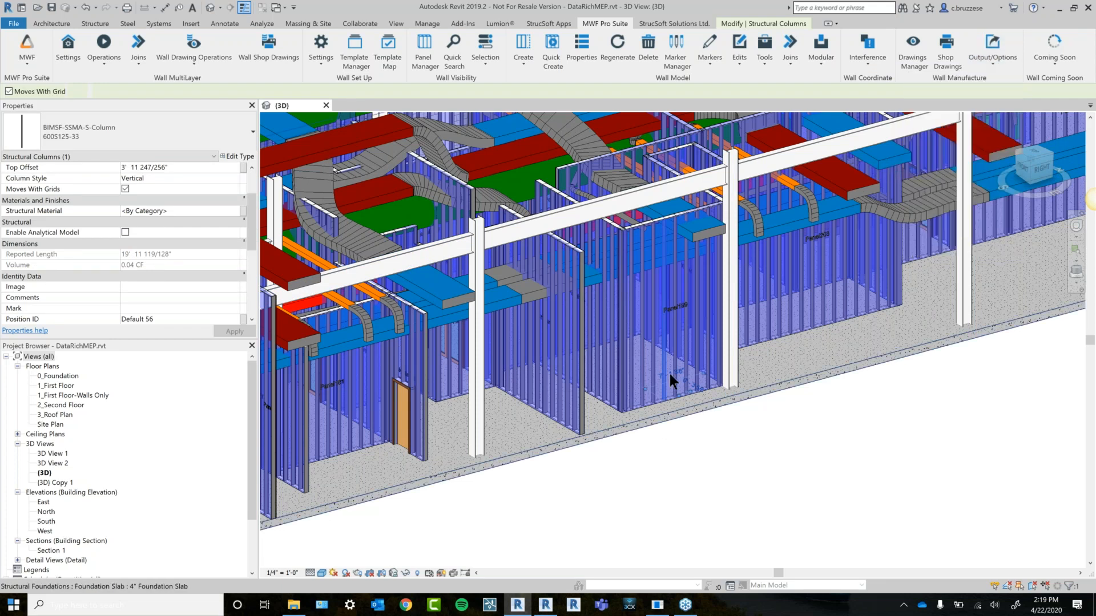
scroll(172, 240, down, 3)
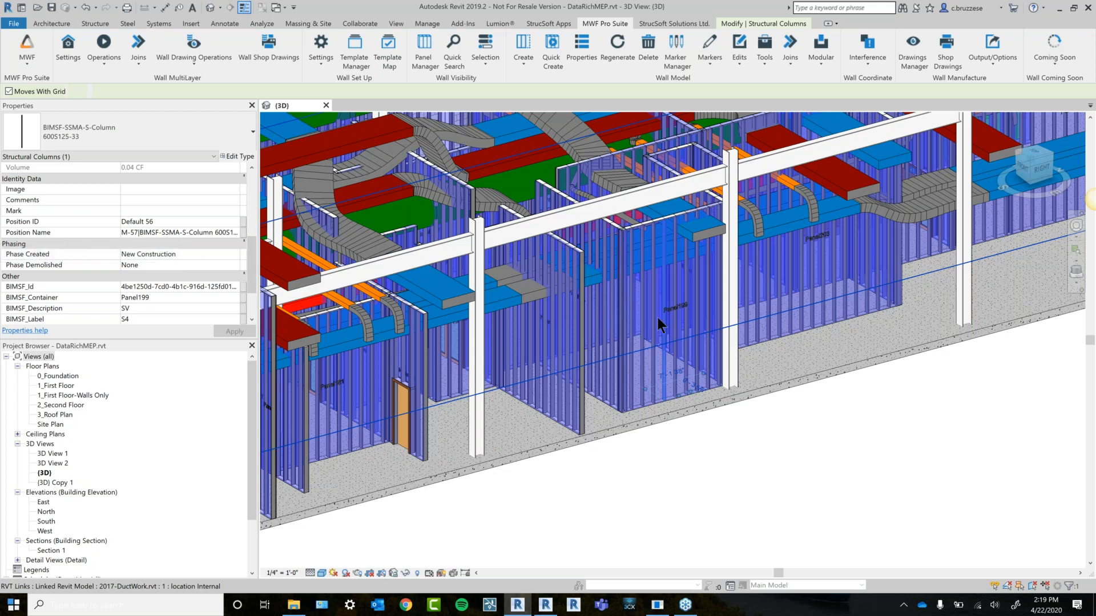
Compare the position and container properties of single studs in the neighbouring panels on both sides of Panel199 and beside the door.
scroll(698, 324, up, 4)
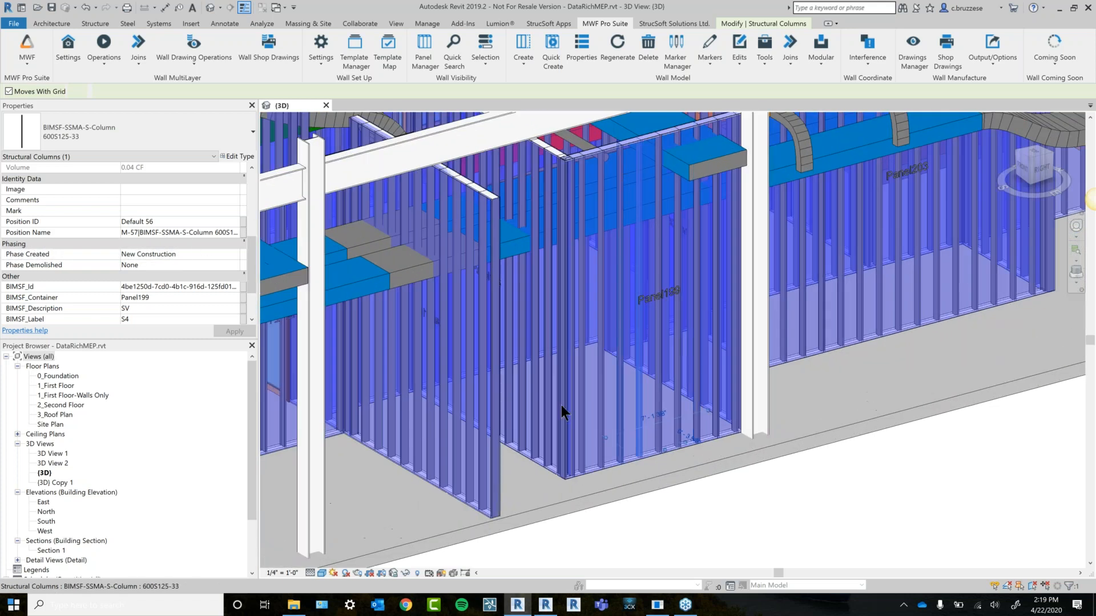
click(451, 423)
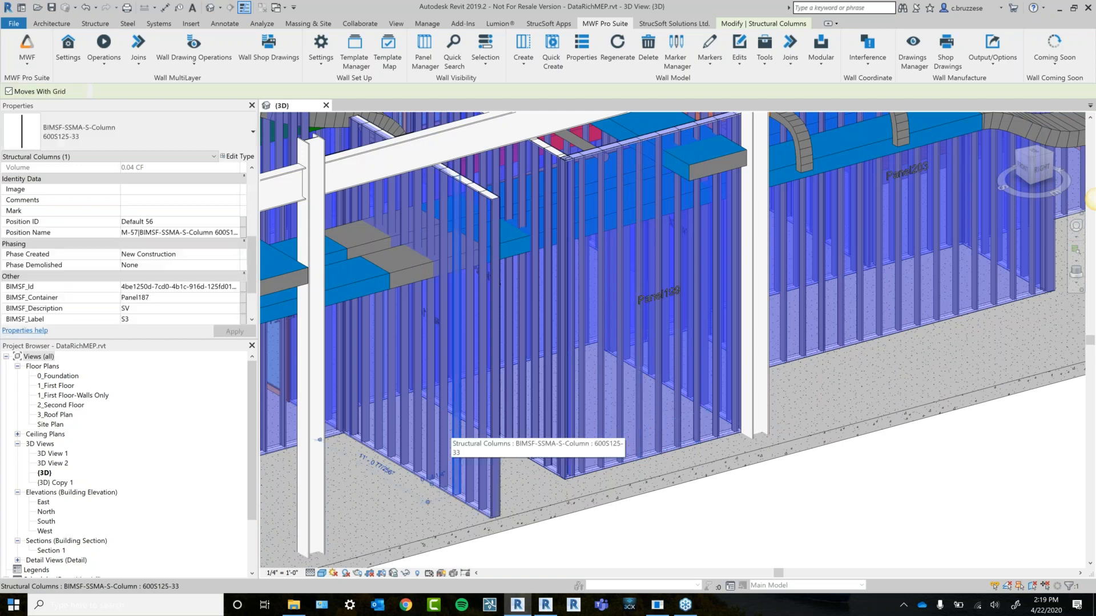
click(843, 324)
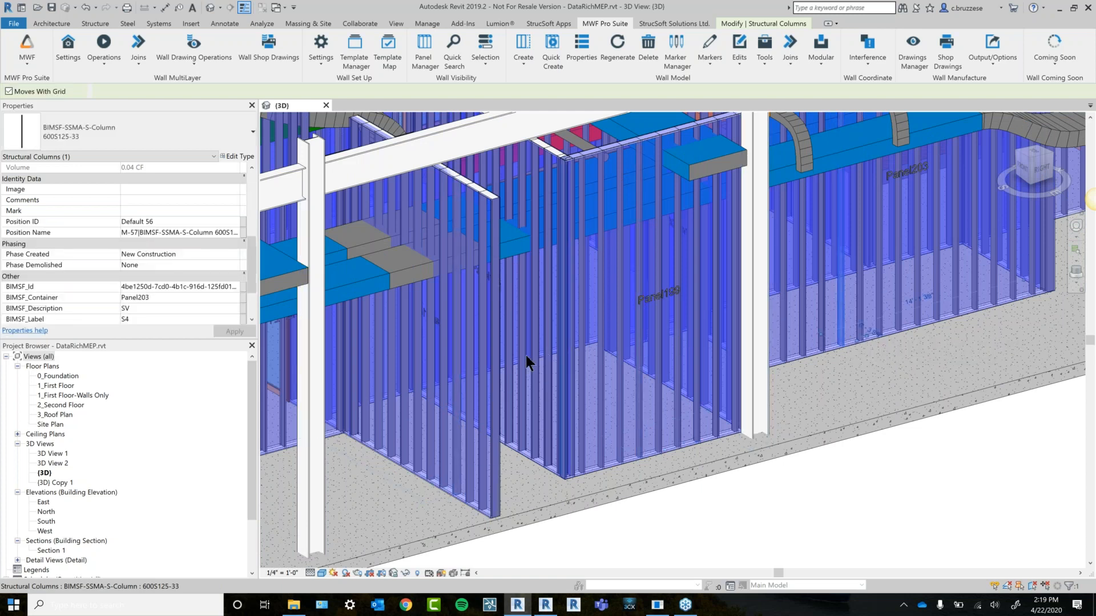
scroll(525, 355, down, 1)
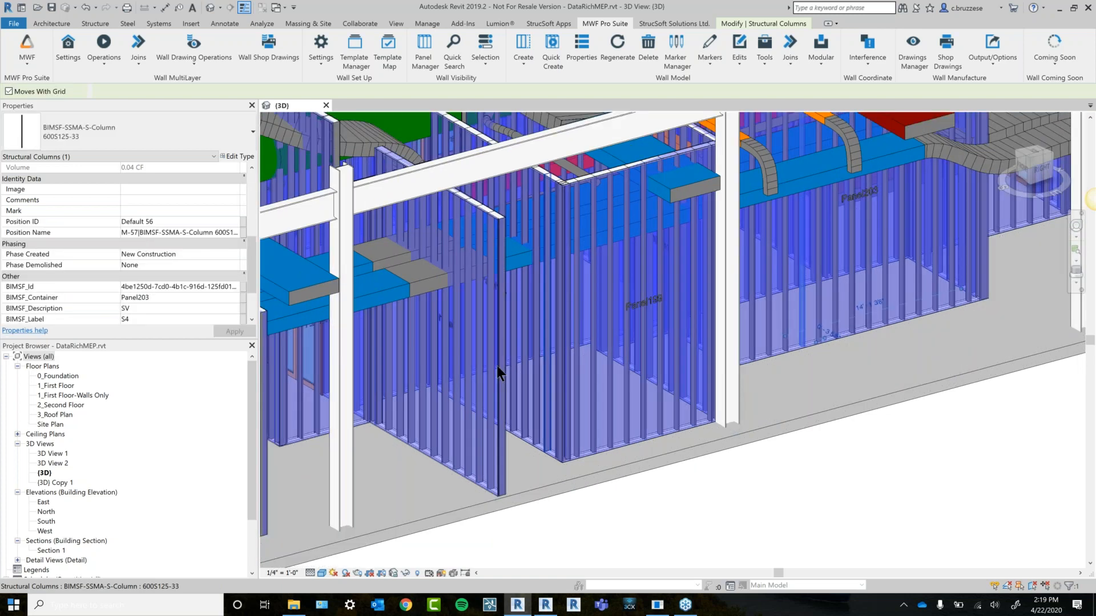
scroll(497, 365, down, 1)
middle_drag(496, 365, 749, 344)
click(449, 420)
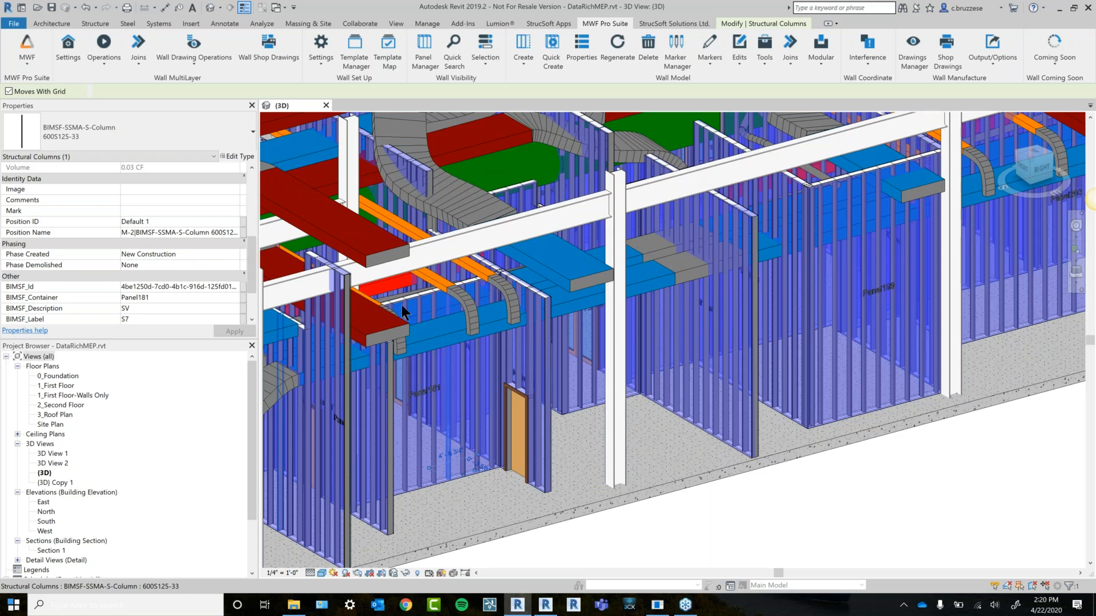
Check the properties of the Panel199 label and temporarily hide the wall hosting that panel so its framing is exposed.
middle_drag(845, 385, 695, 403)
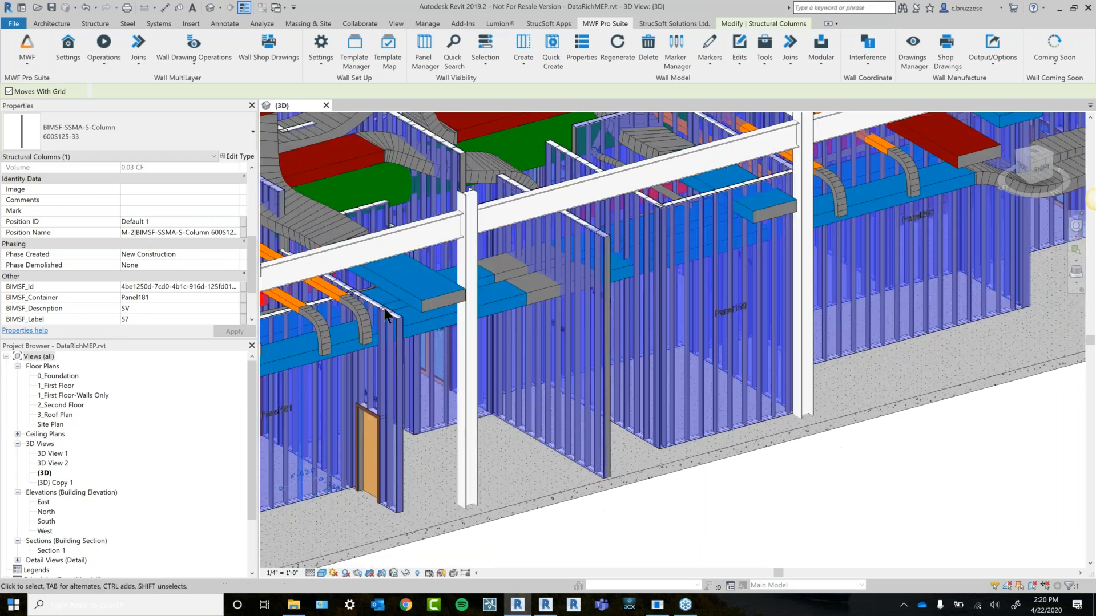
scroll(730, 305, up, 2)
click(728, 310)
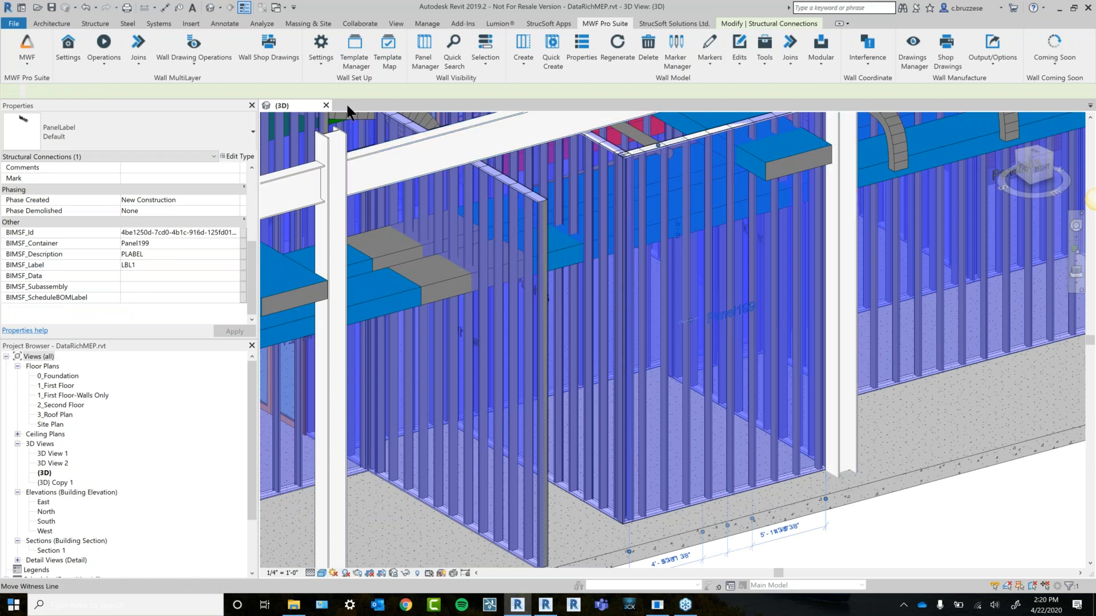
click(767, 477)
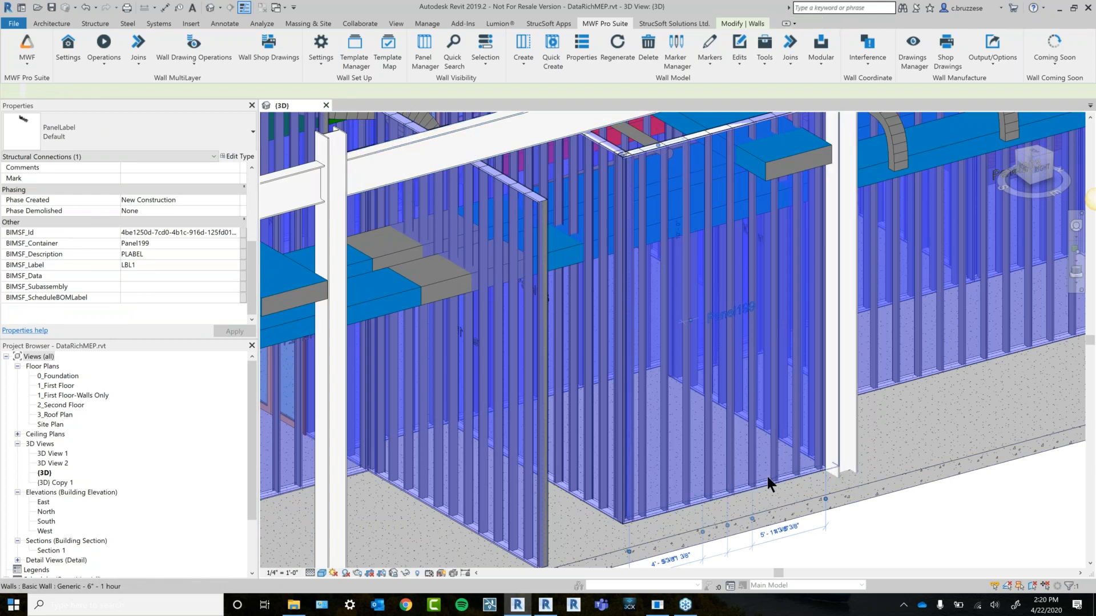
key(h)
key(h)
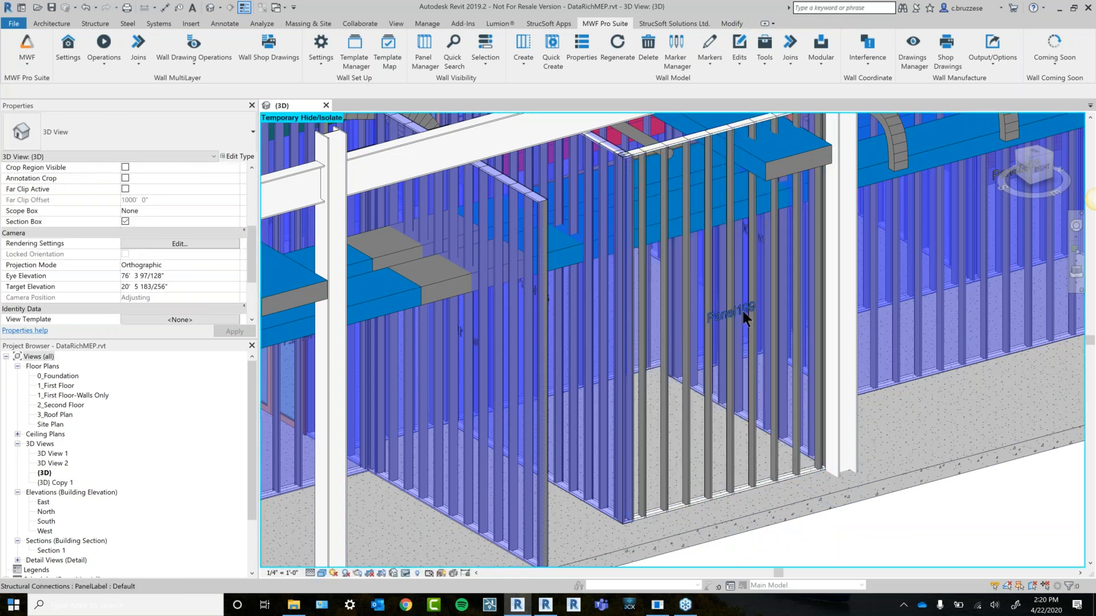
Set the project's displayed panel name to Positioning only.
click(319, 51)
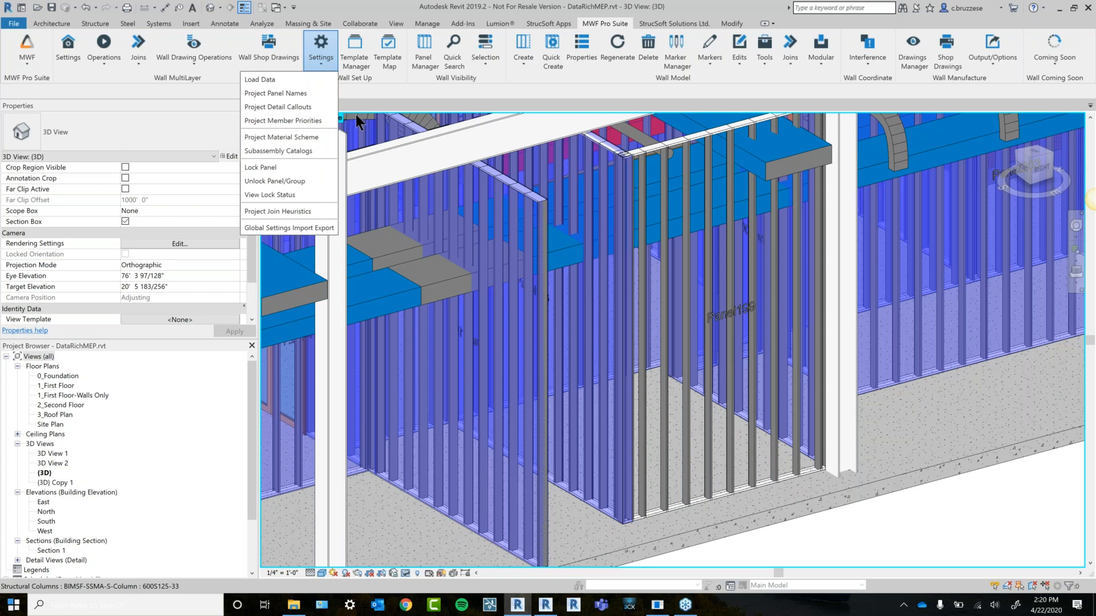
click(290, 94)
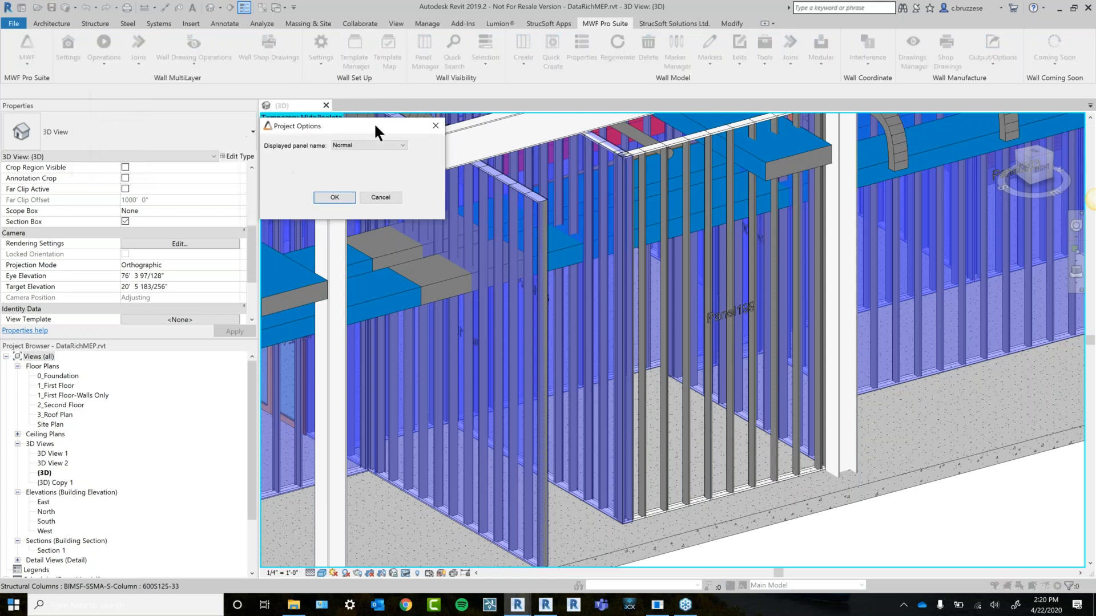
click(380, 145)
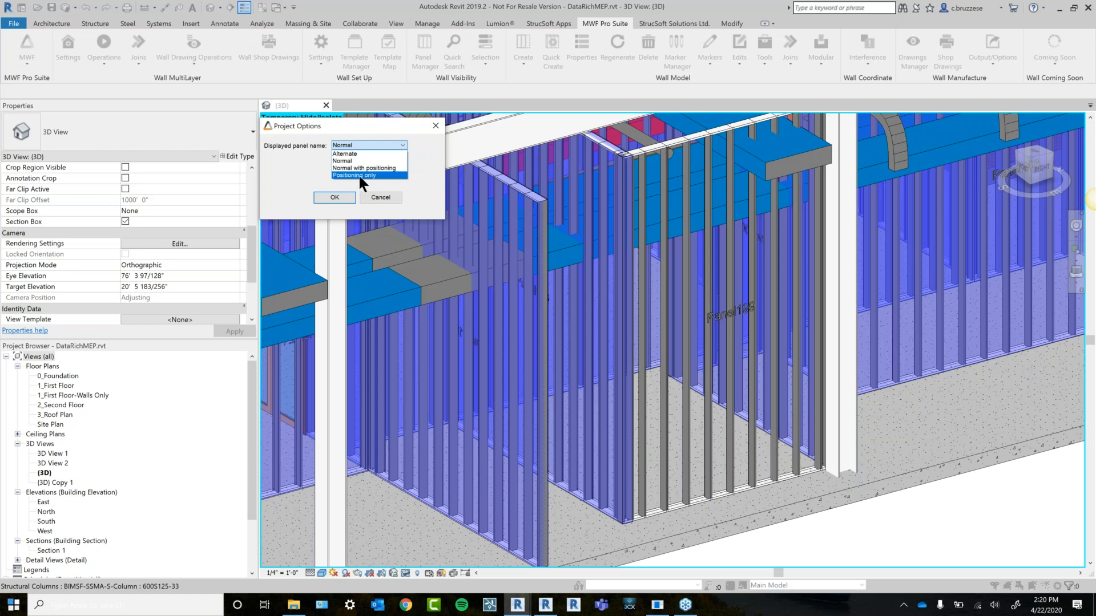
click(359, 175)
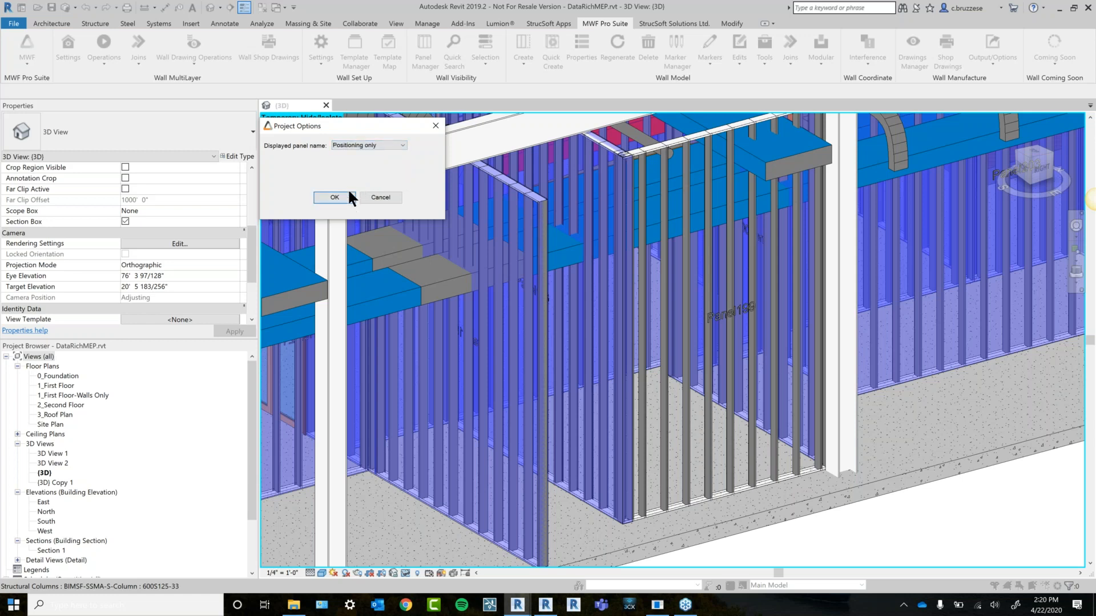
click(334, 197)
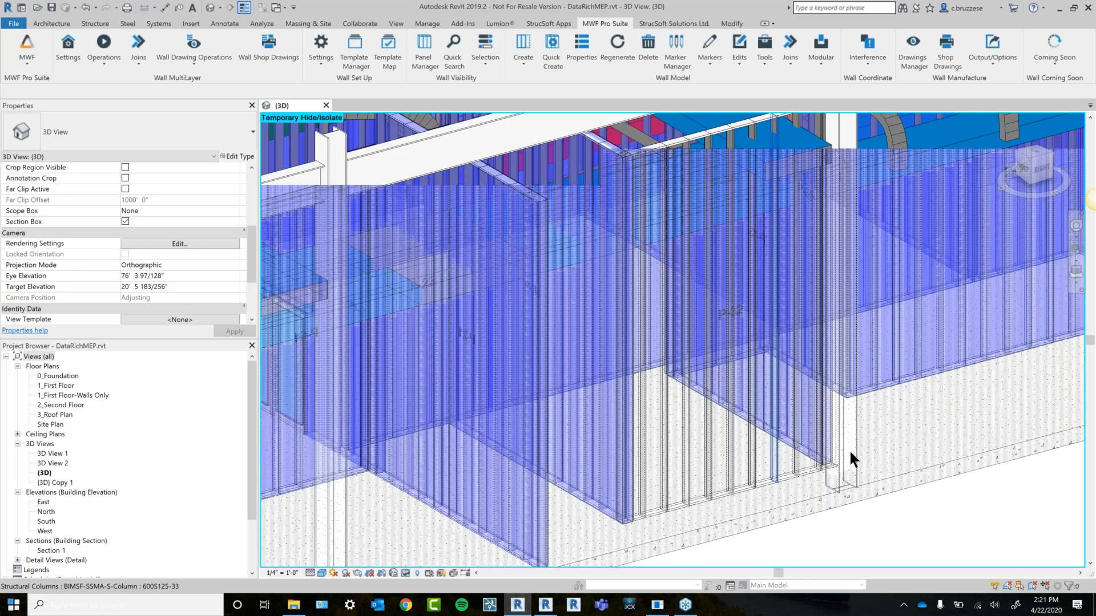
Examine the label on the exposed panel and check the position and container properties of one of its studs.
middle_drag(928, 493, 909, 443)
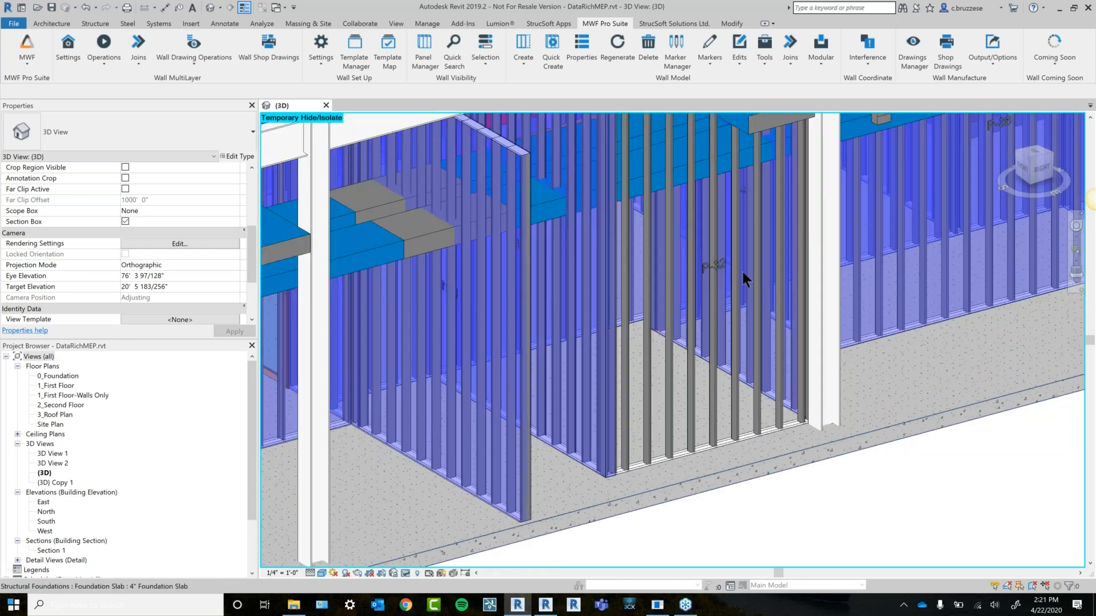
scroll(714, 281, up, 3)
click(722, 255)
shift+middle_drag(725, 342, 661, 330)
click(682, 418)
scroll(679, 450, down, 3)
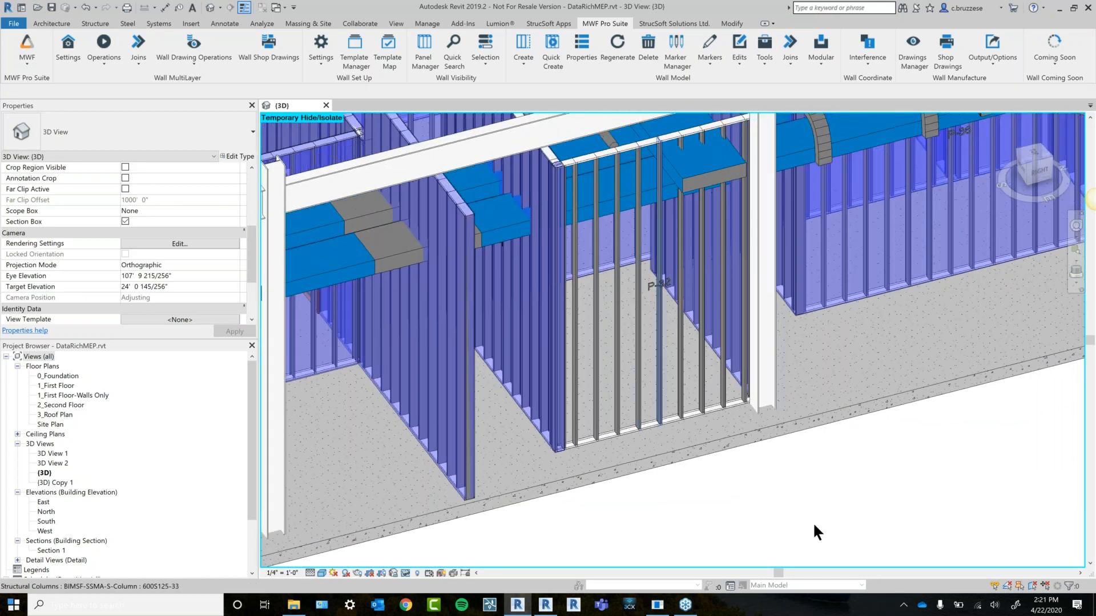
middle_drag(815, 525, 683, 523)
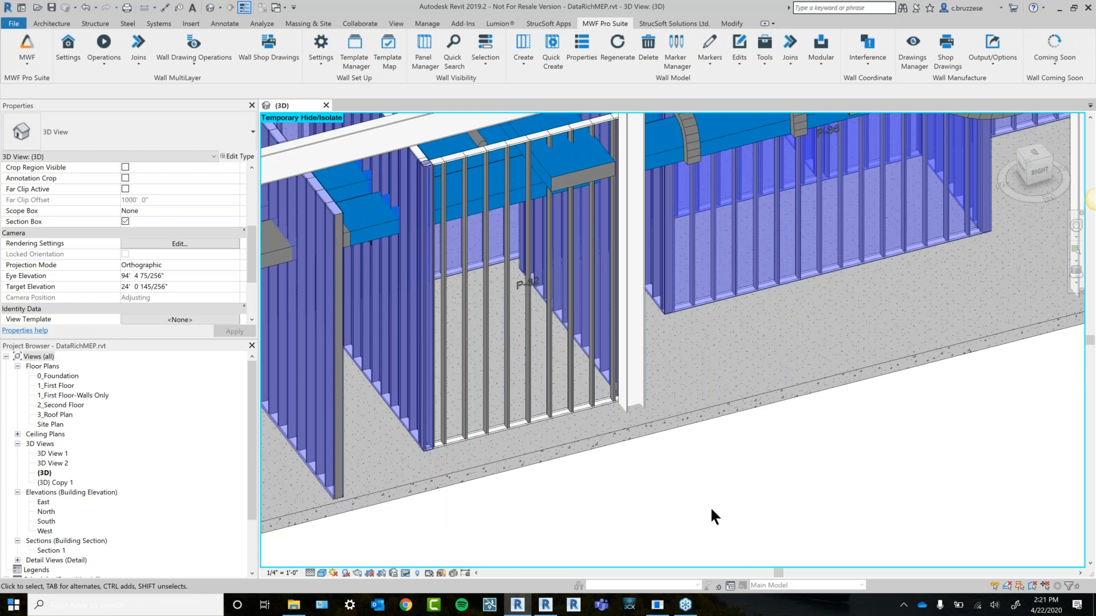
click(506, 280)
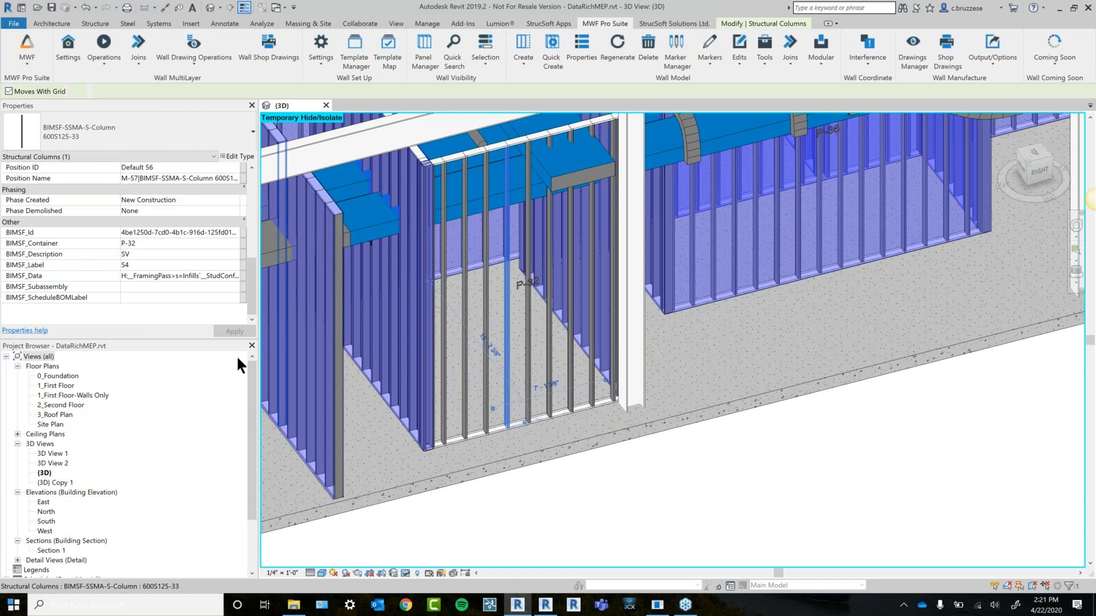
click(633, 484)
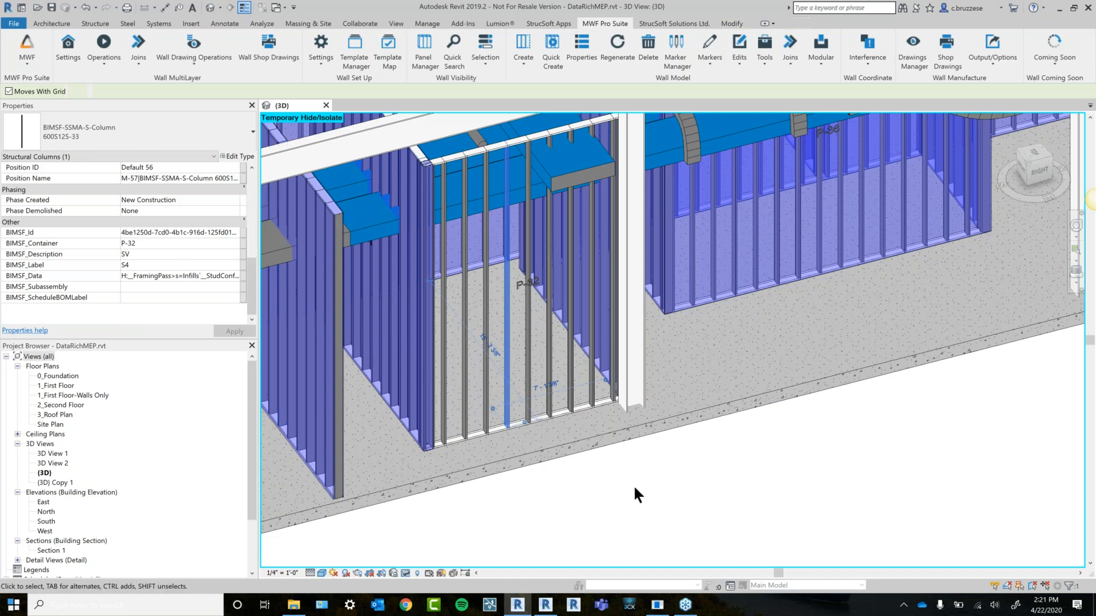
Start a Wall Report and set its output path to the existing MemberReport.xlsx on the Desktop, agreeing to replace it.
click(994, 67)
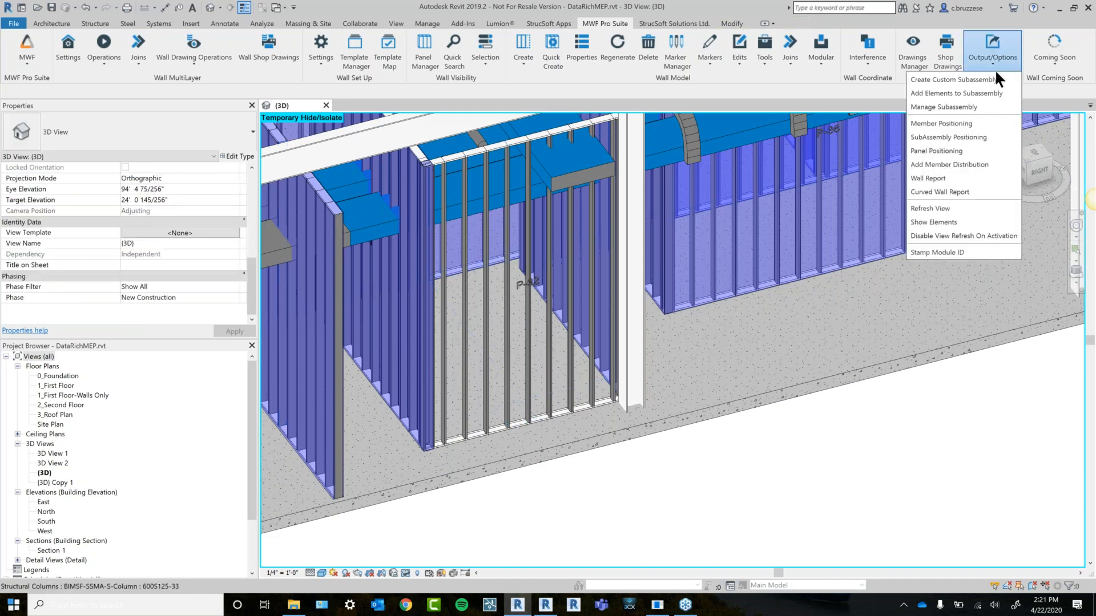
click(928, 179)
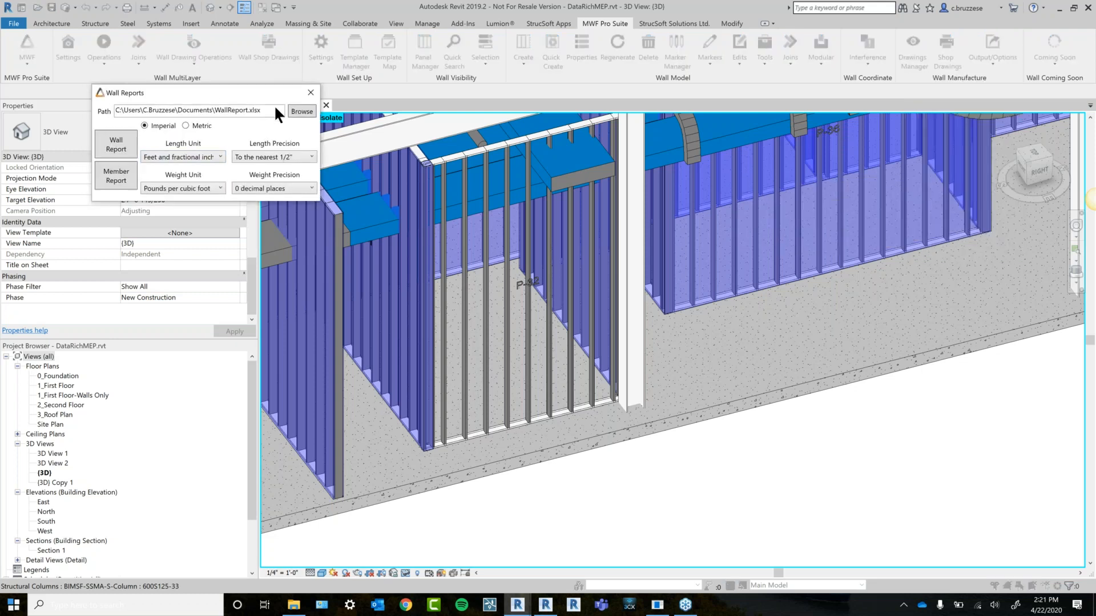
drag(251, 93, 459, 140)
click(434, 157)
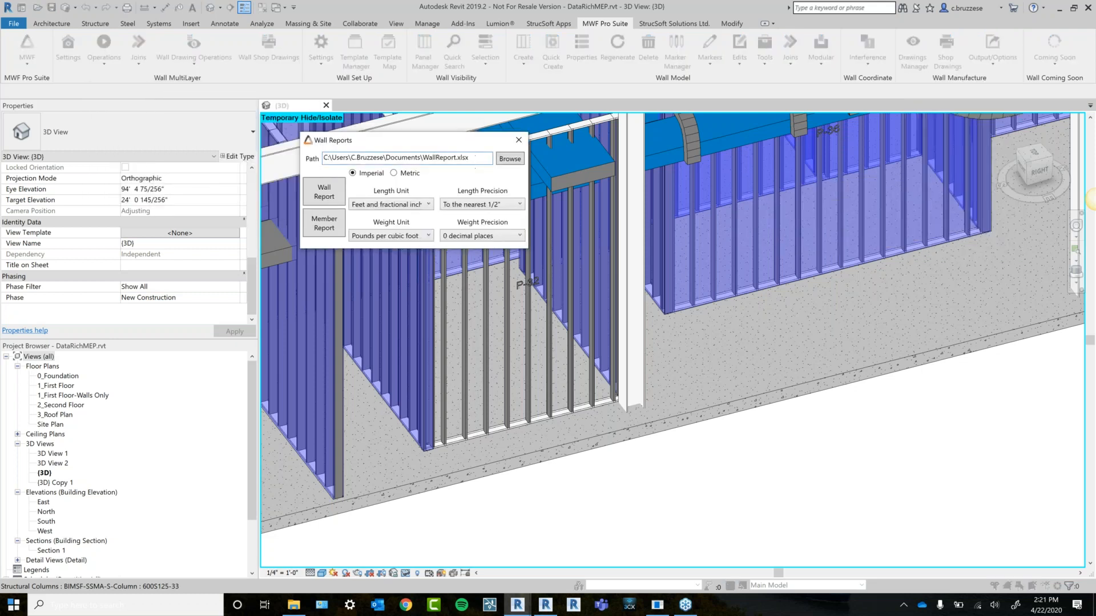
click(508, 157)
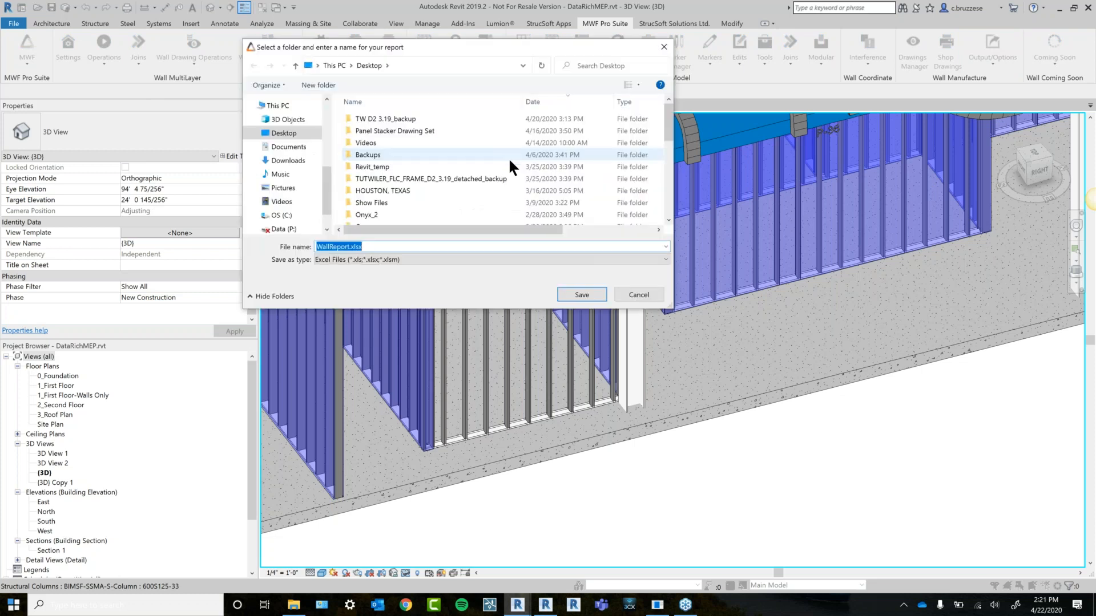
scroll(508, 160, down, 5)
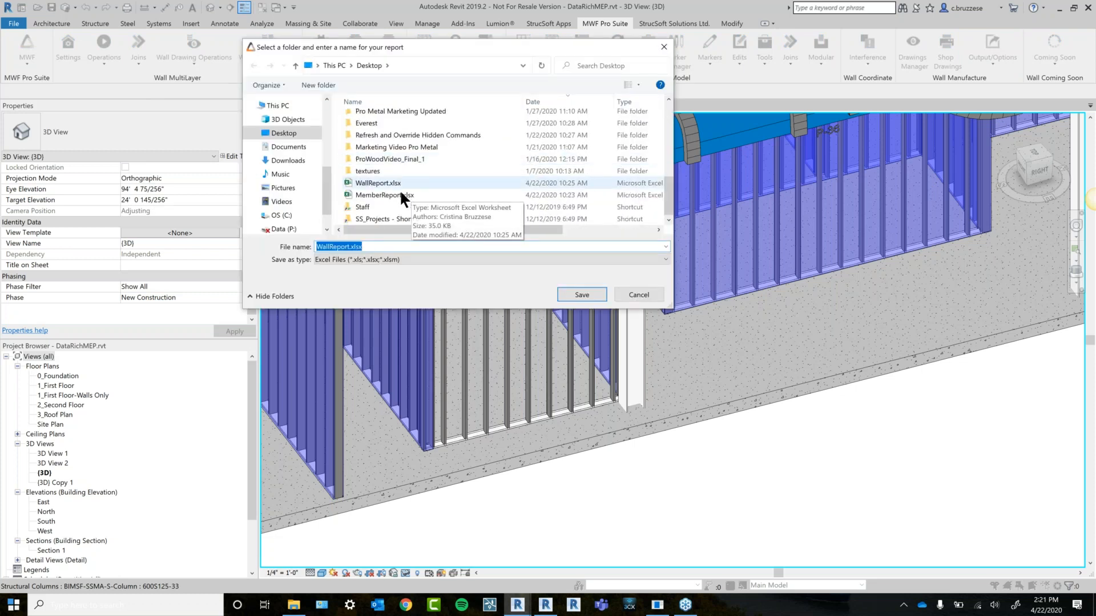
click(400, 194)
click(571, 294)
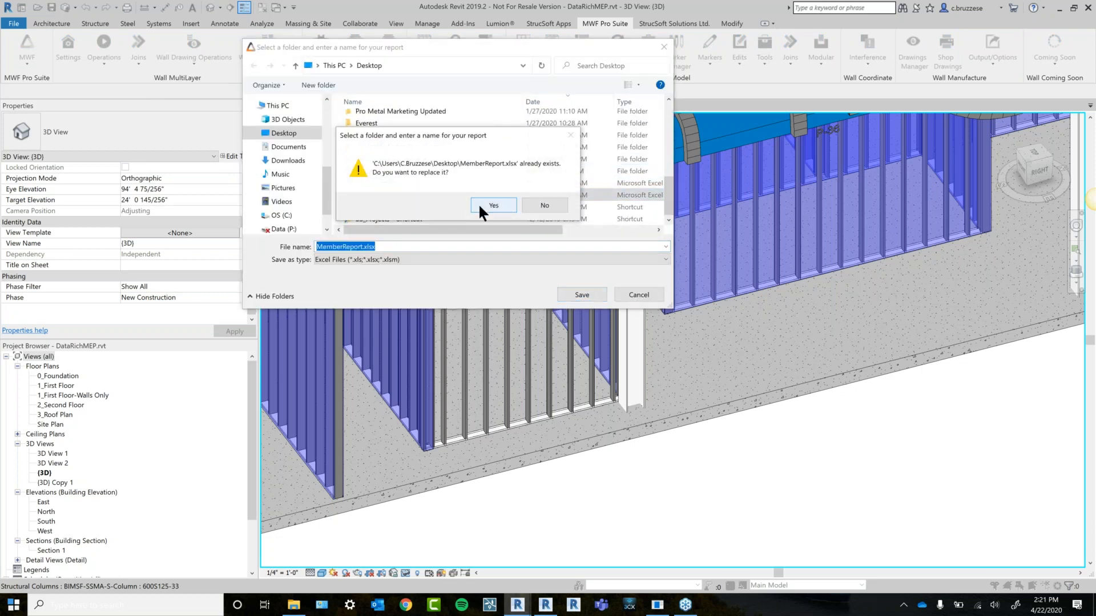
key(Return)
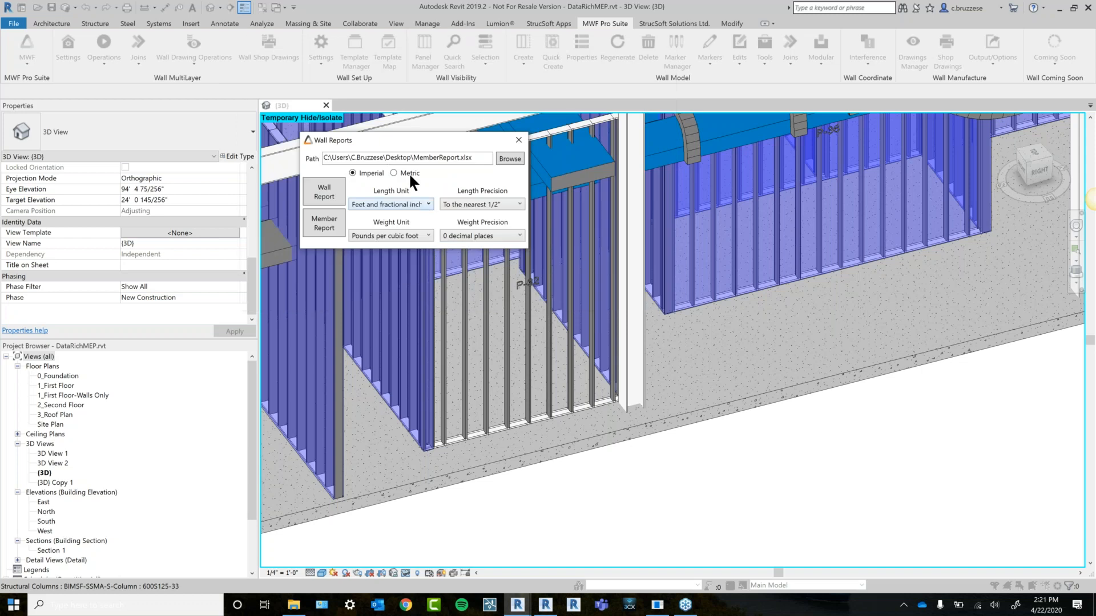
Generate the member report in imperial units and overwrite the existing MemberReport.xlsx.
click(328, 226)
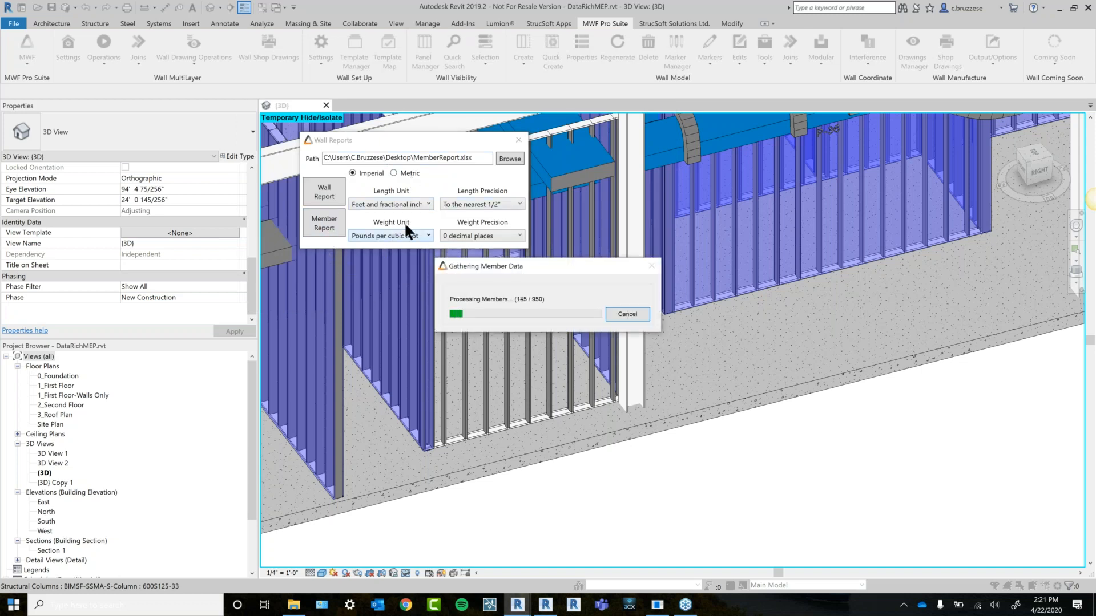
click(411, 204)
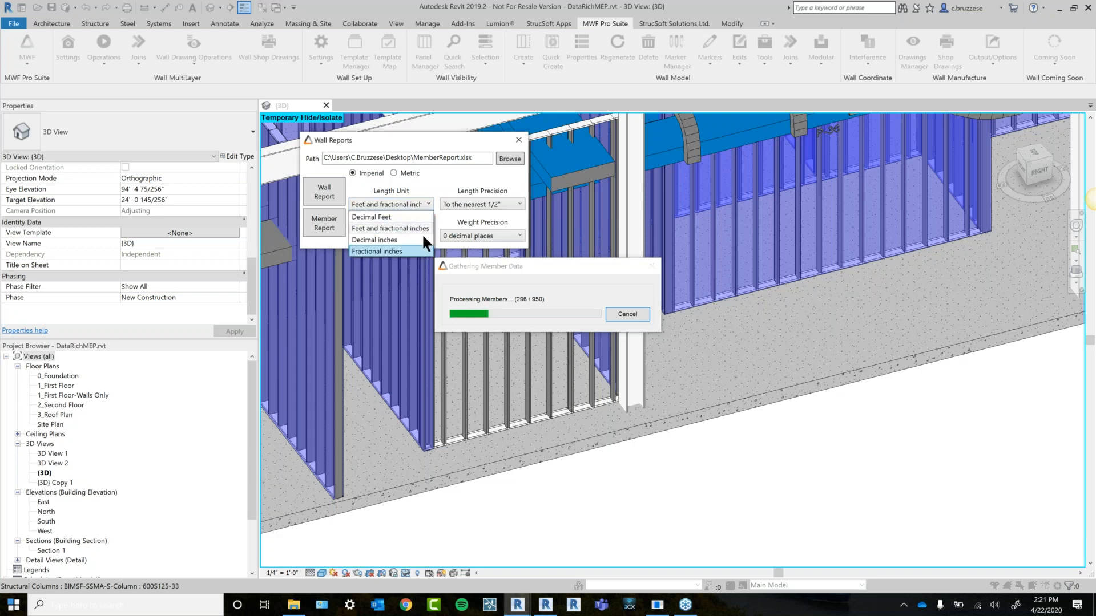
click(512, 185)
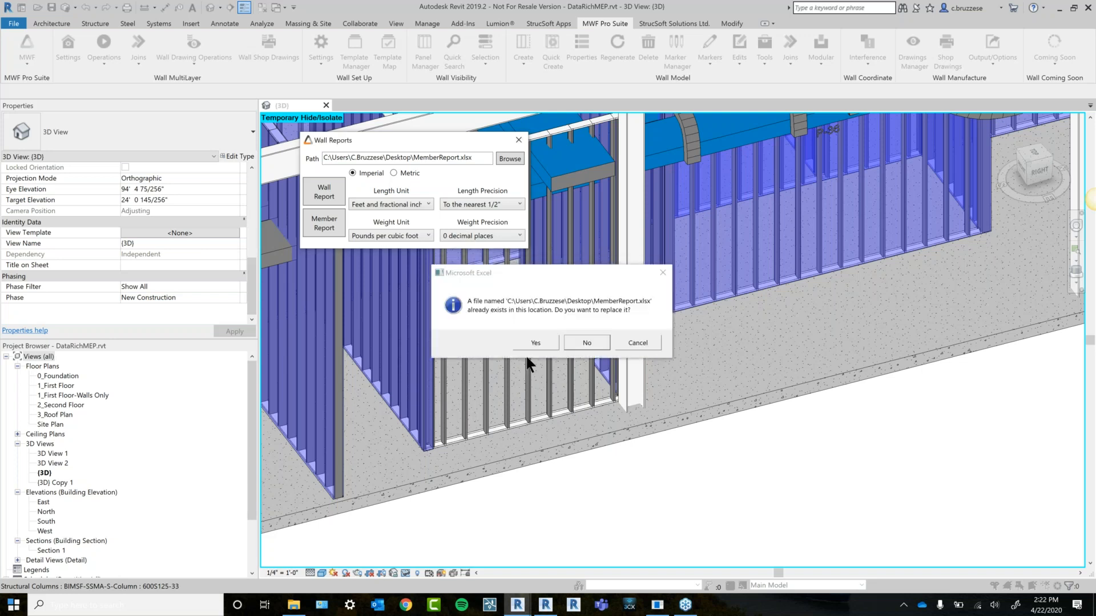
click(526, 344)
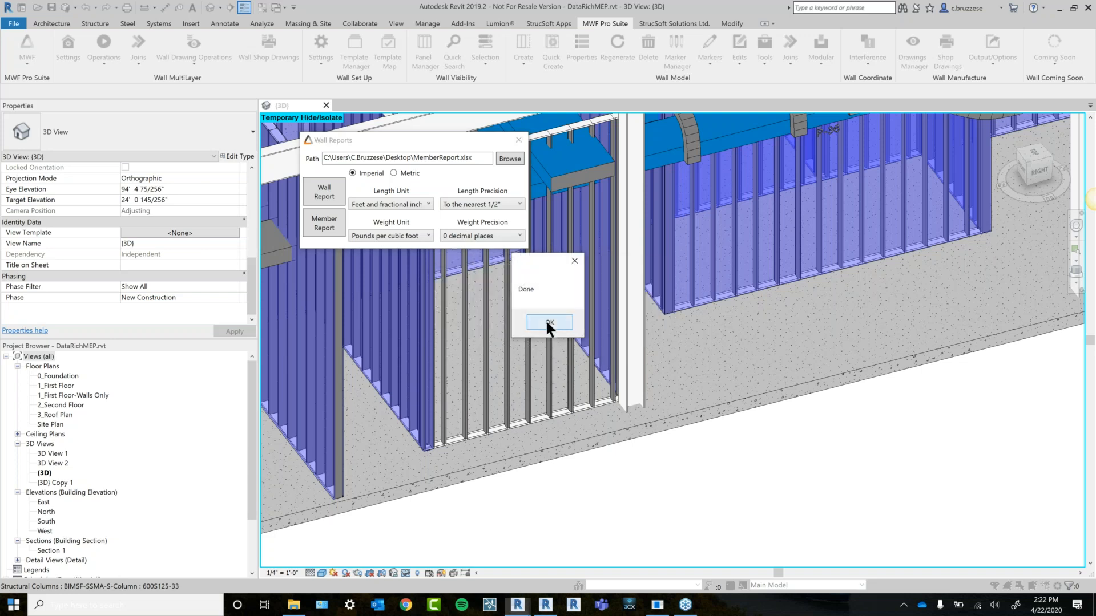
click(547, 322)
Open MemberReport.xlsx from the recent files in File Explorer, close the Wall Reports dialog and maximize the Excel window.
drag(466, 88, 605, 120)
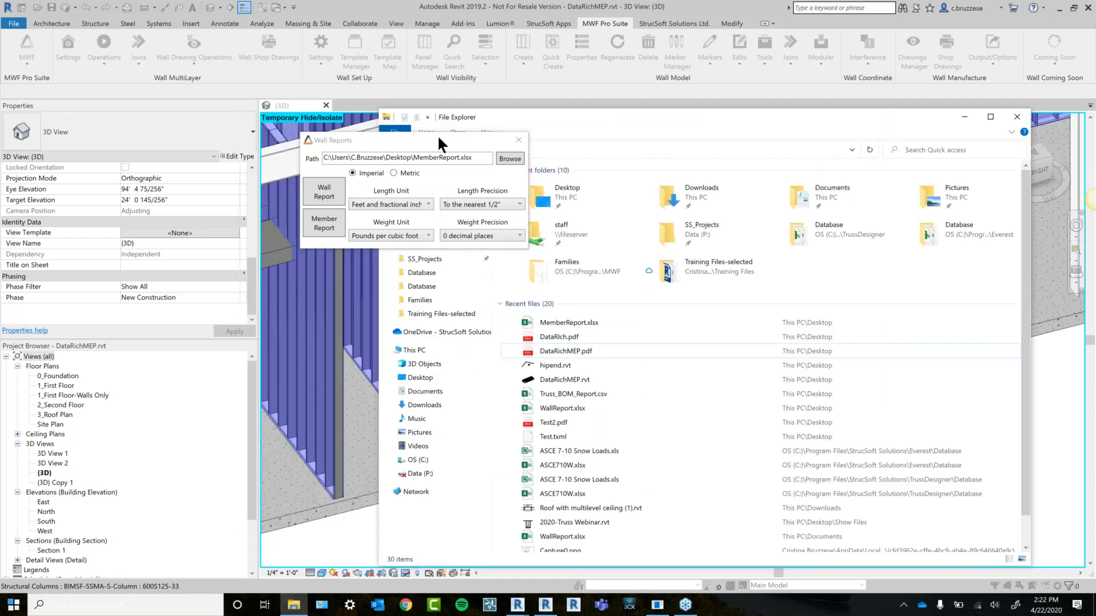
drag(437, 137, 279, 95)
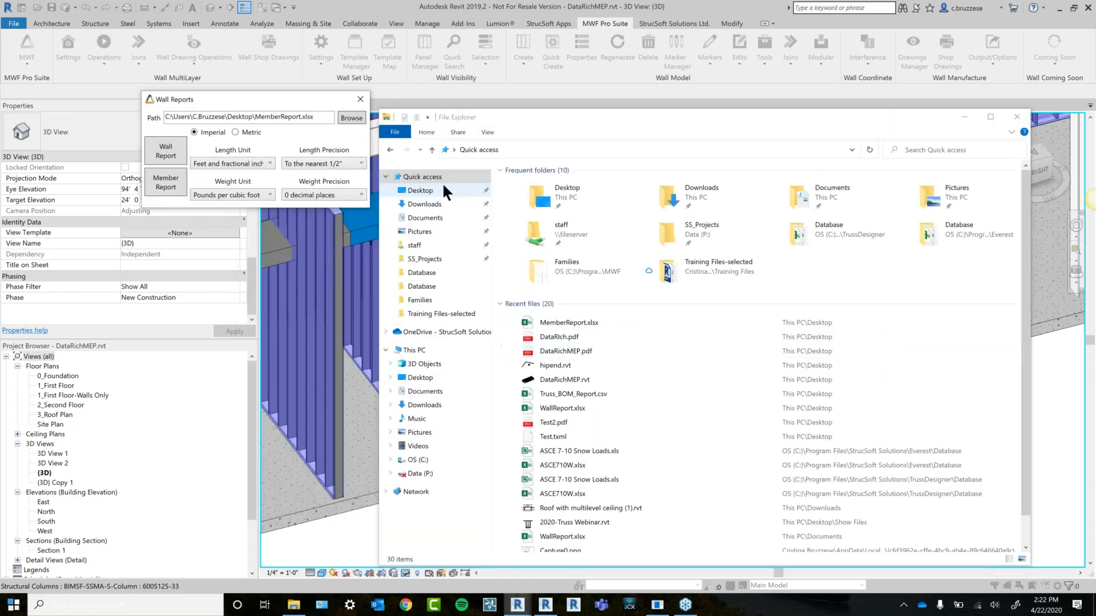
double_click(588, 318)
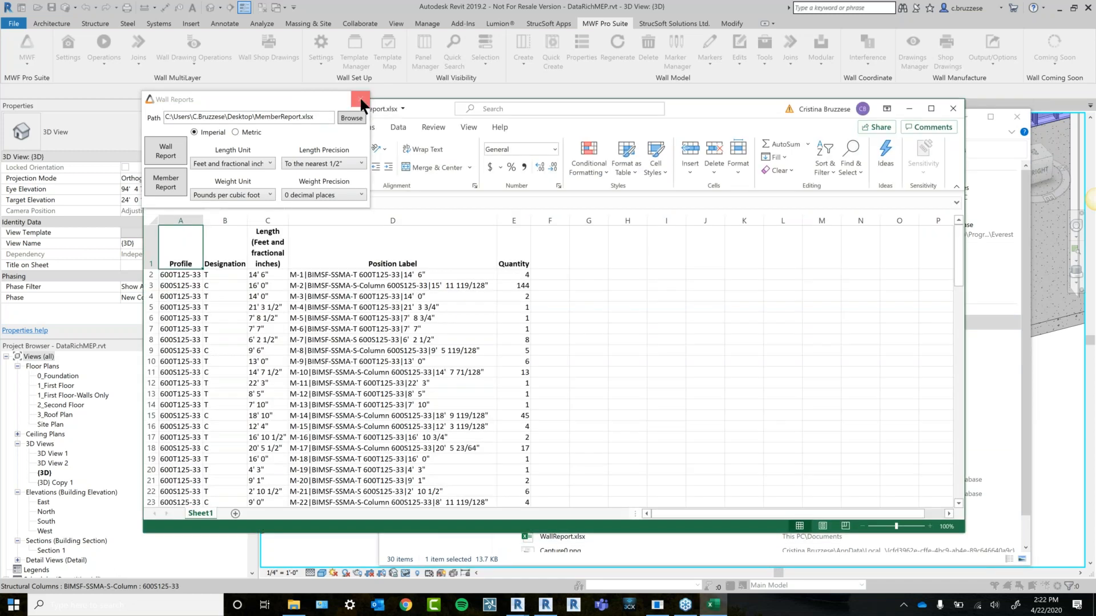
click(360, 100)
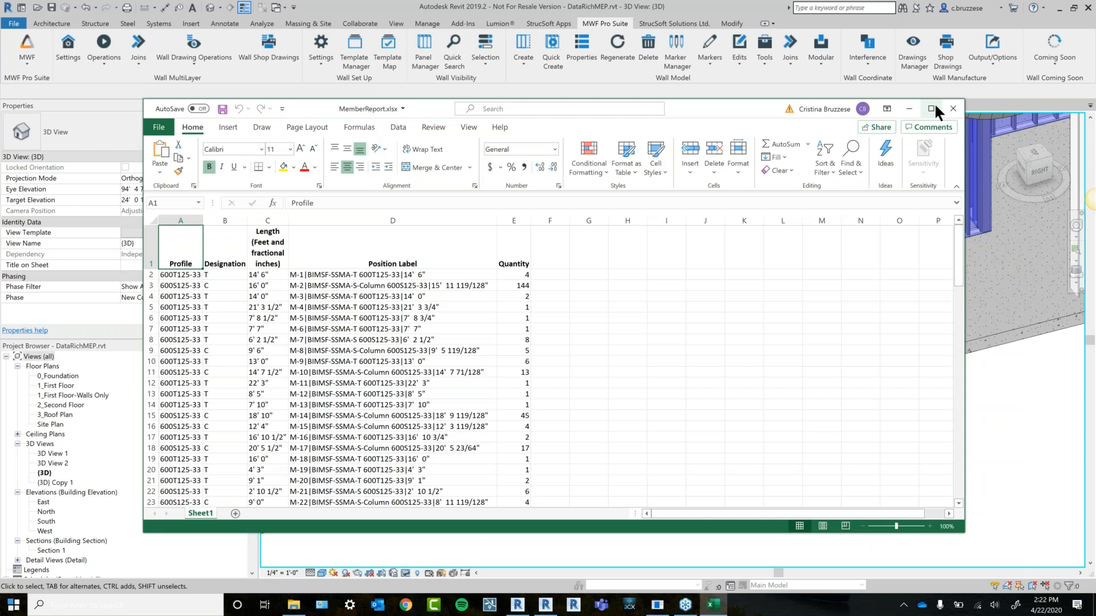
click(931, 108)
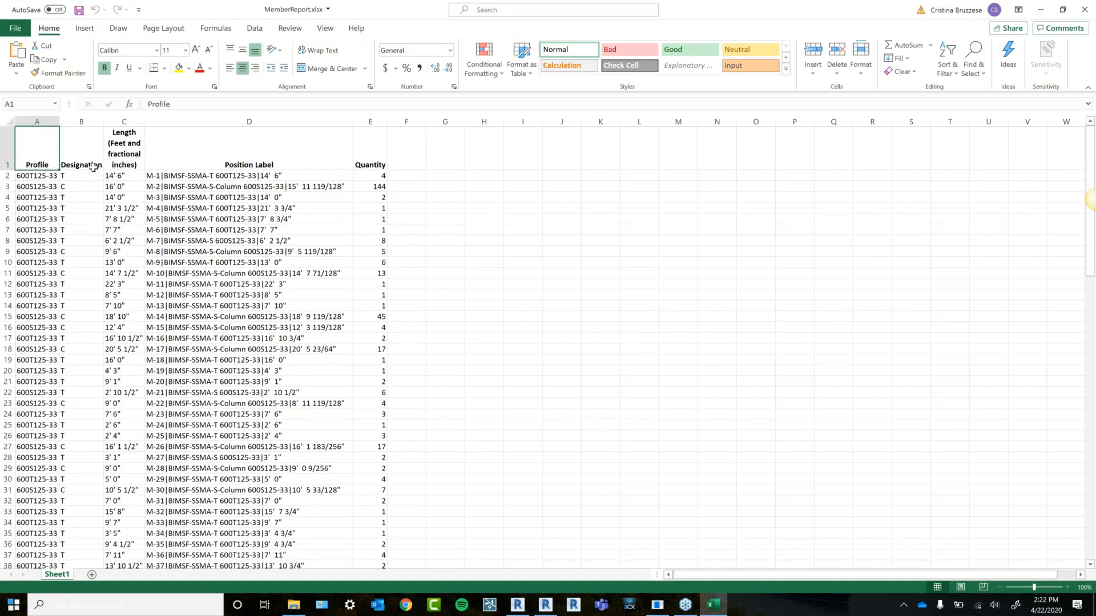
Review the designations, lengths, position labels and quantities throughout the member report, and close it without saving.
click(64, 189)
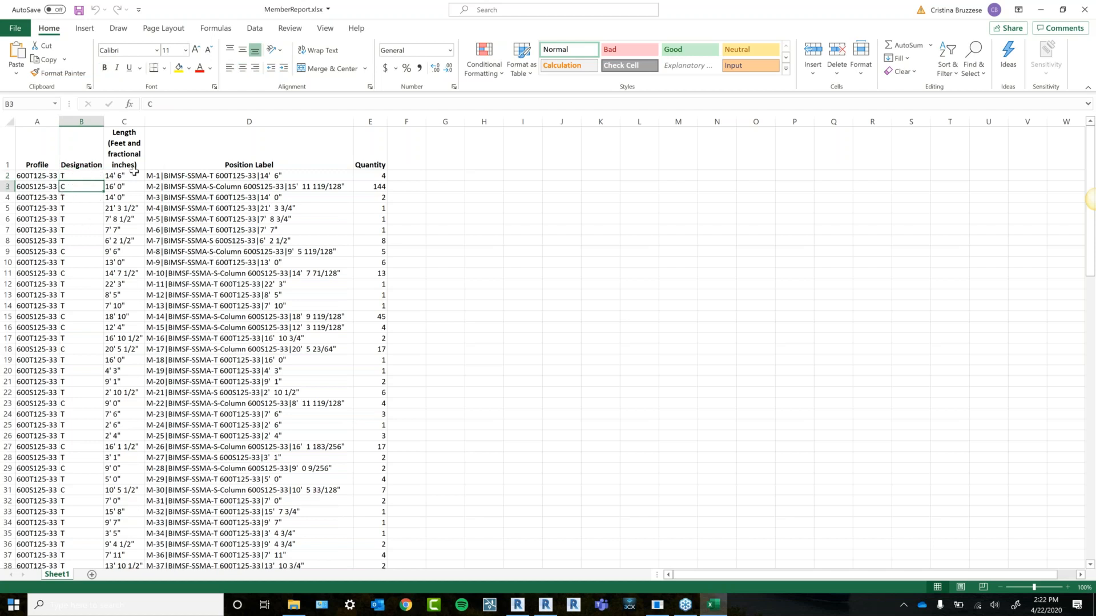
click(285, 177)
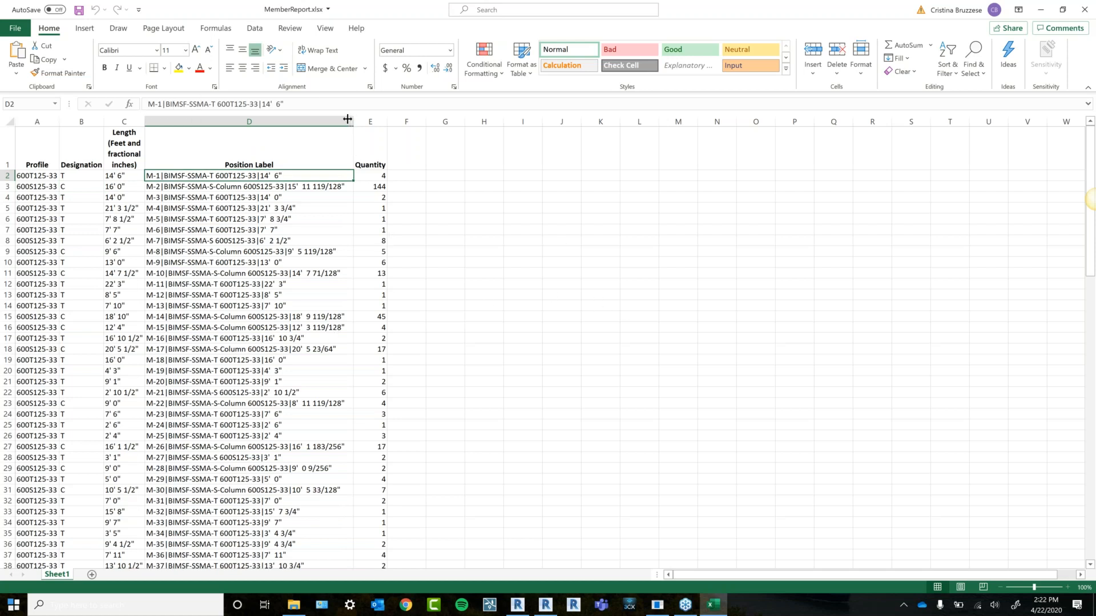
drag(334, 122, 337, 122)
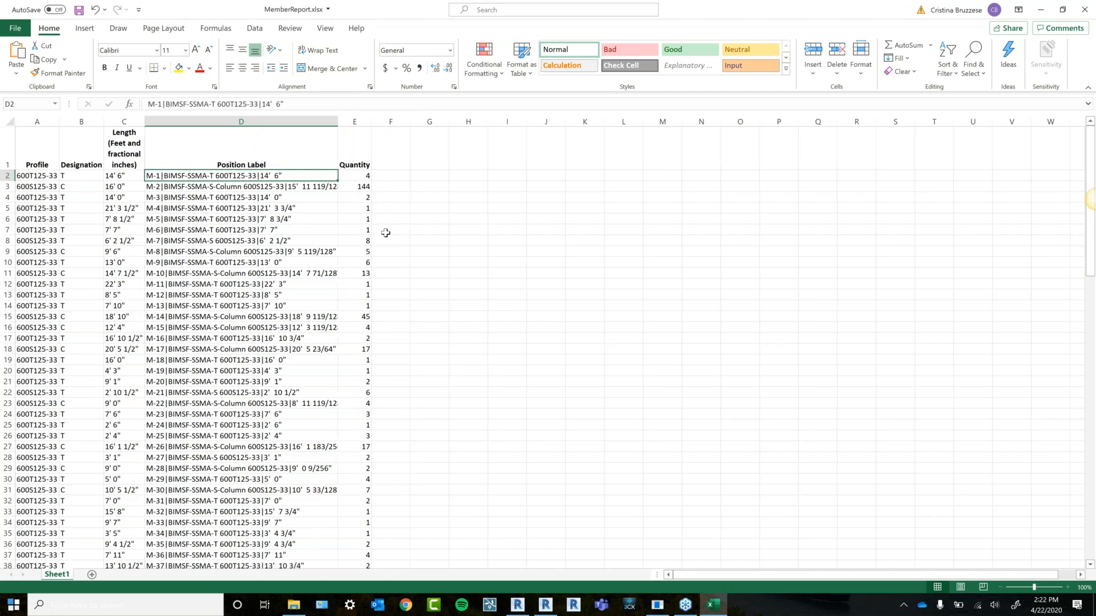
scroll(384, 336, down, 3)
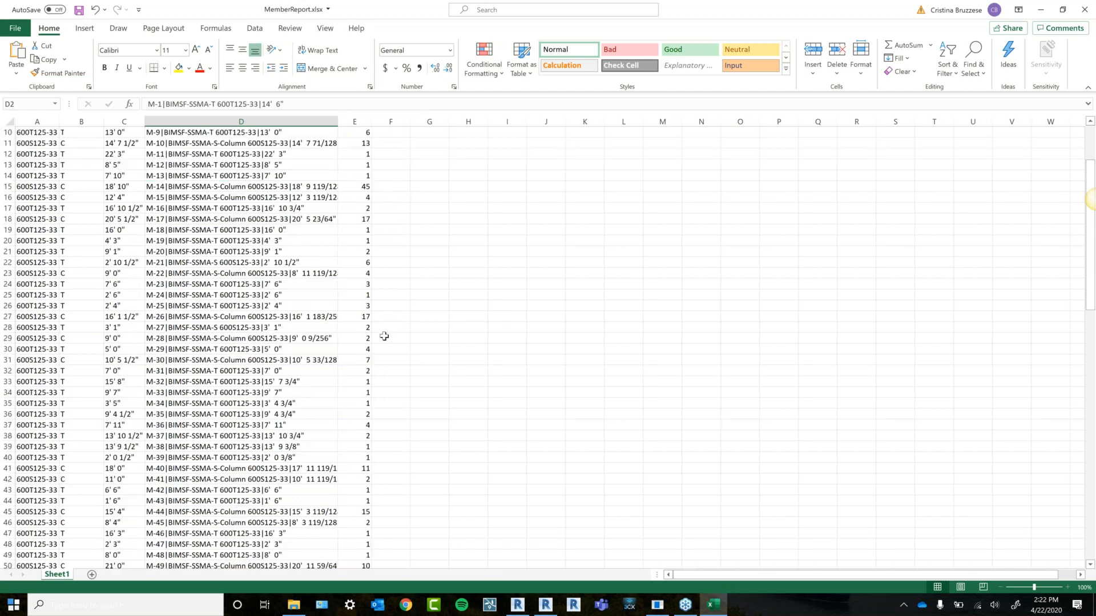
scroll(384, 337, down, 12)
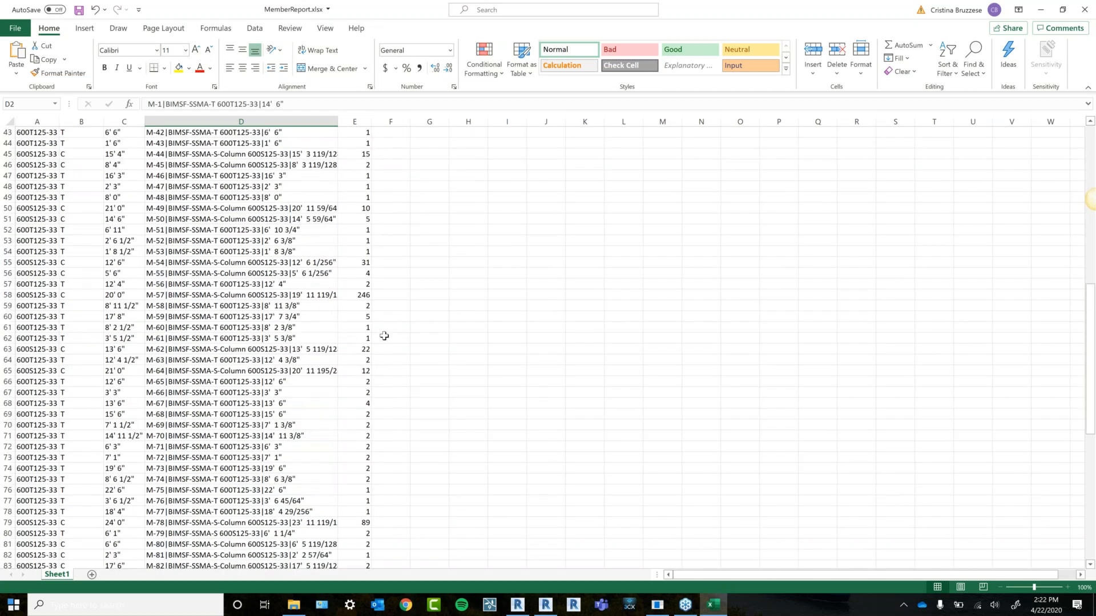
scroll(262, 485, down, 6)
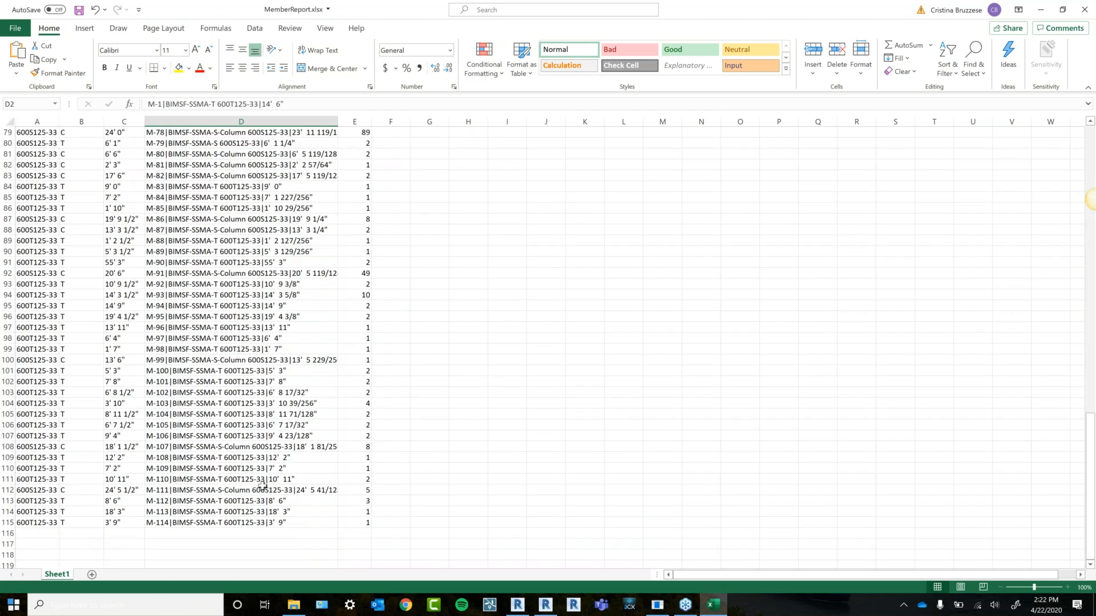
scroll(263, 485, up, 20)
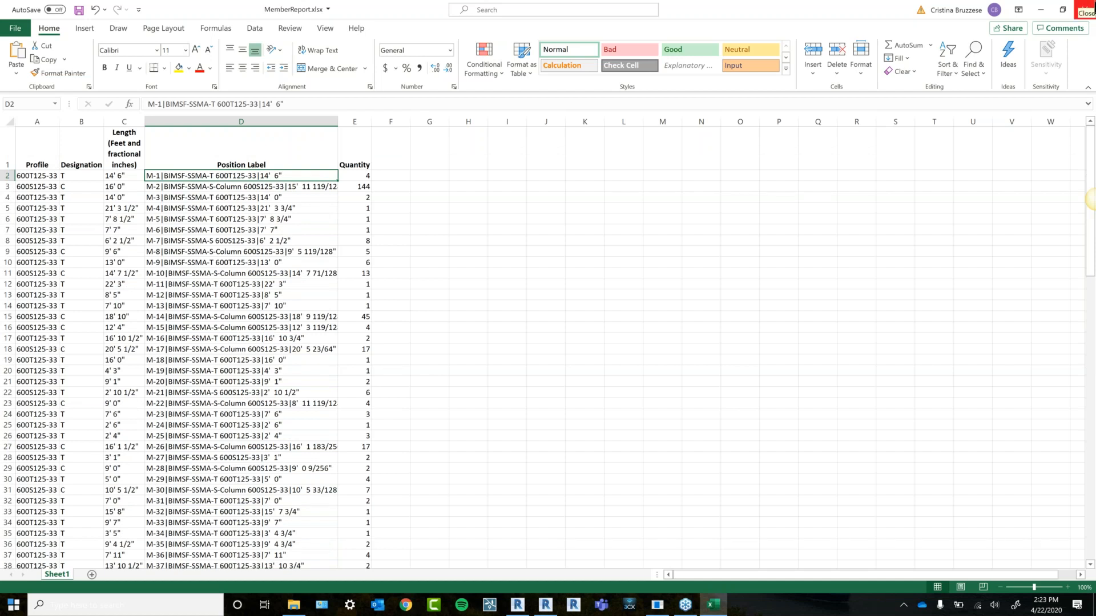
click(1084, 9)
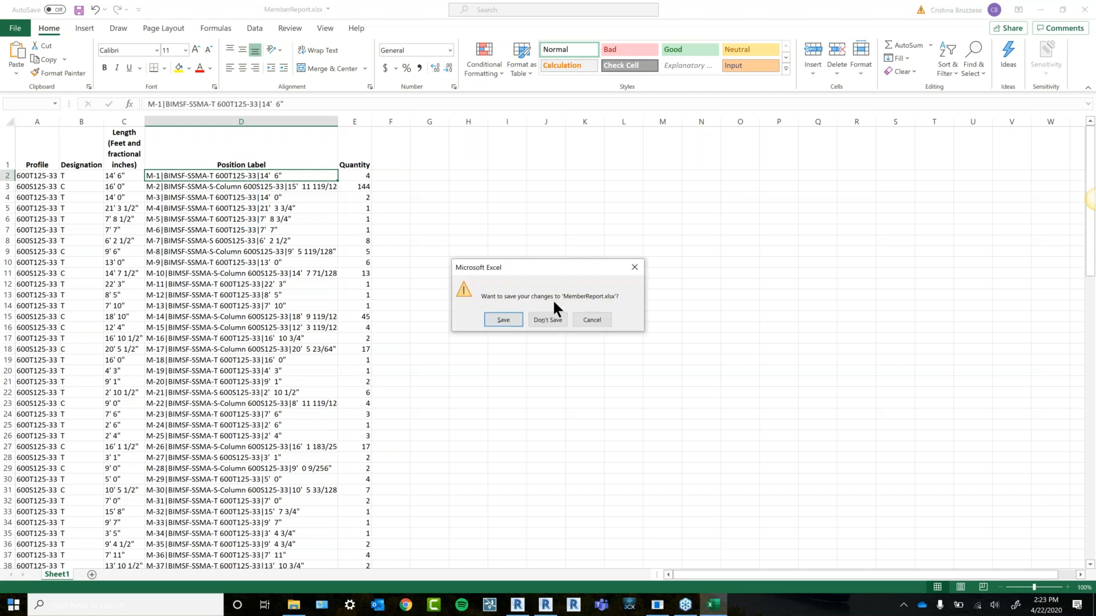
click(548, 319)
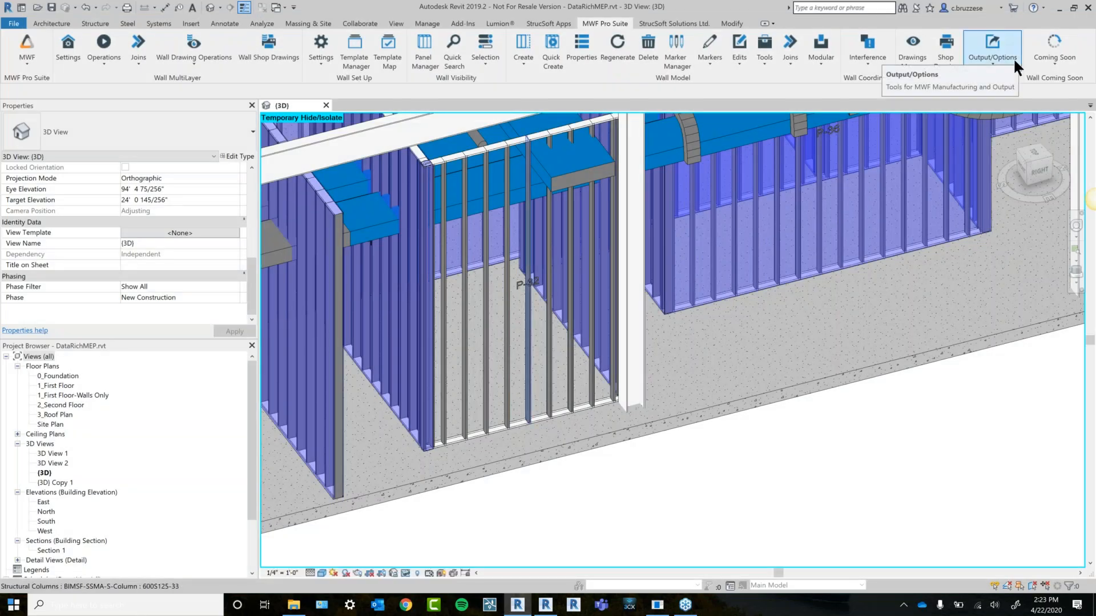
Start another Wall Report in Revit and set its output path to WallReport.xlsx on the Desktop, agreeing to replace it.
click(1012, 57)
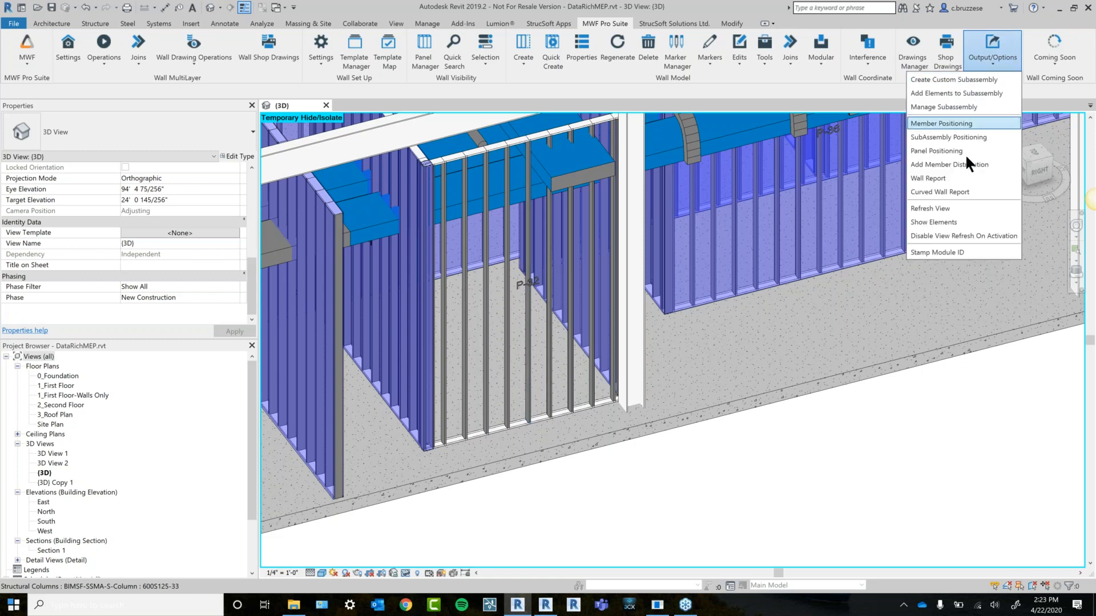
click(942, 179)
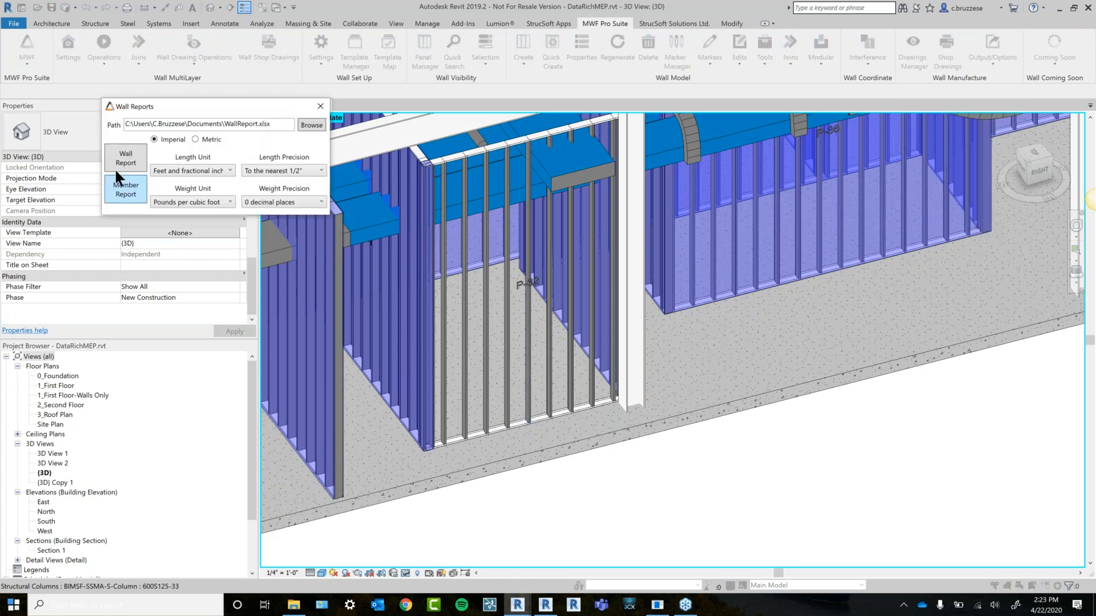
click(312, 125)
scroll(236, 172, down, 1)
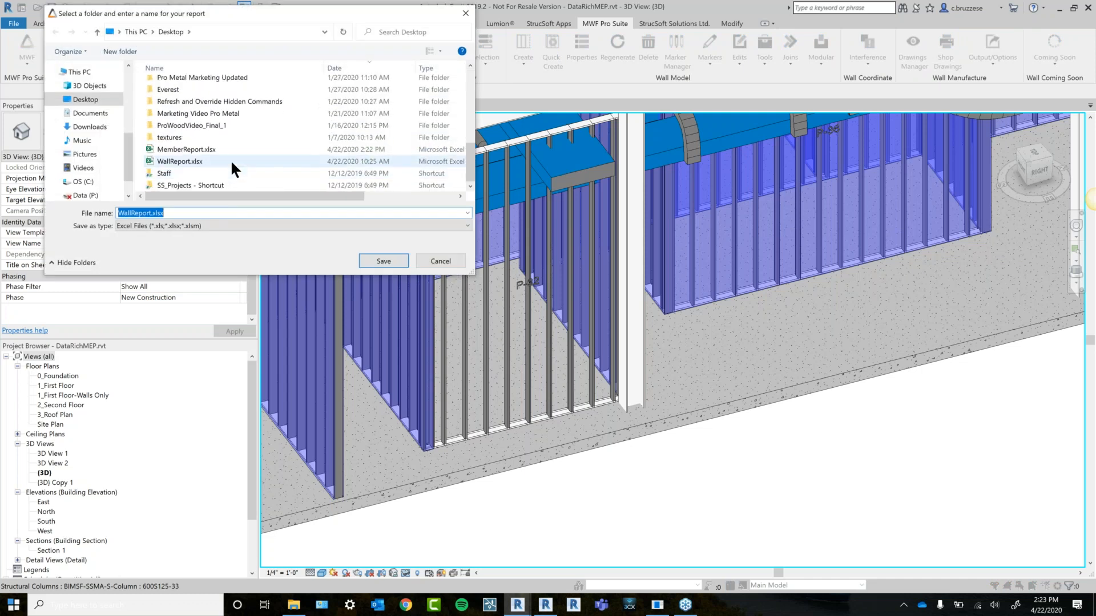
click(232, 162)
click(373, 256)
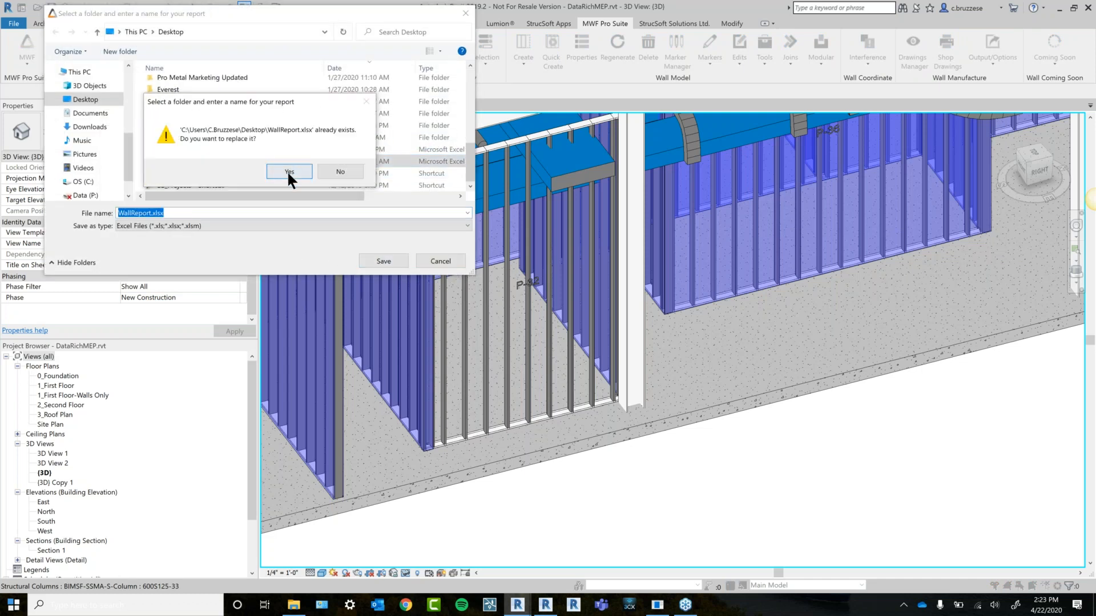
click(287, 170)
Generate the wall report, overwrite the existing WallReport.xlsx and close the Wall Reports dialog.
click(133, 156)
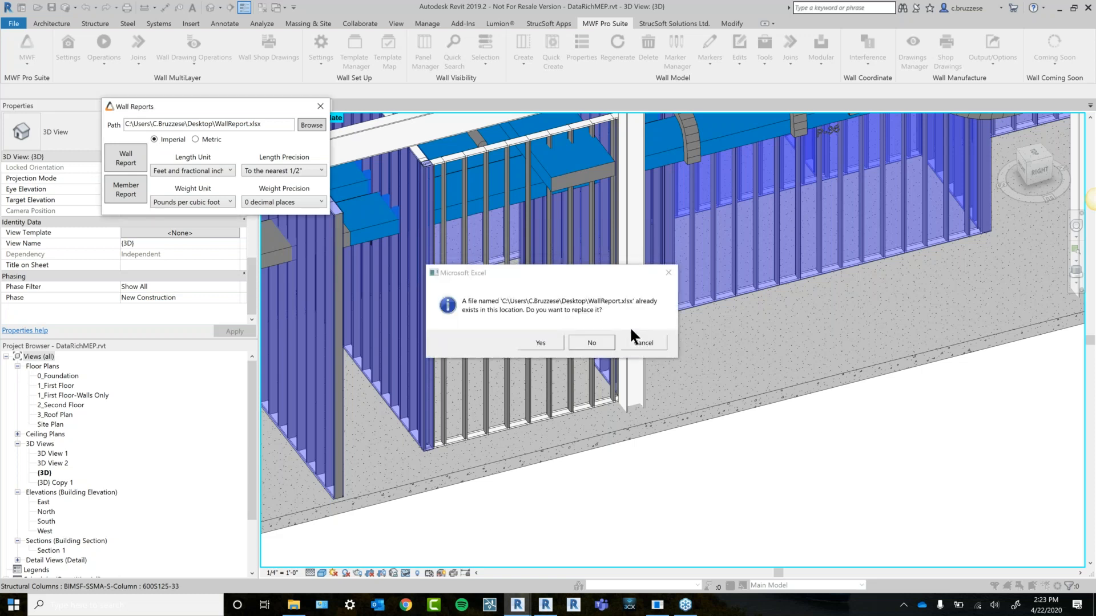
click(541, 343)
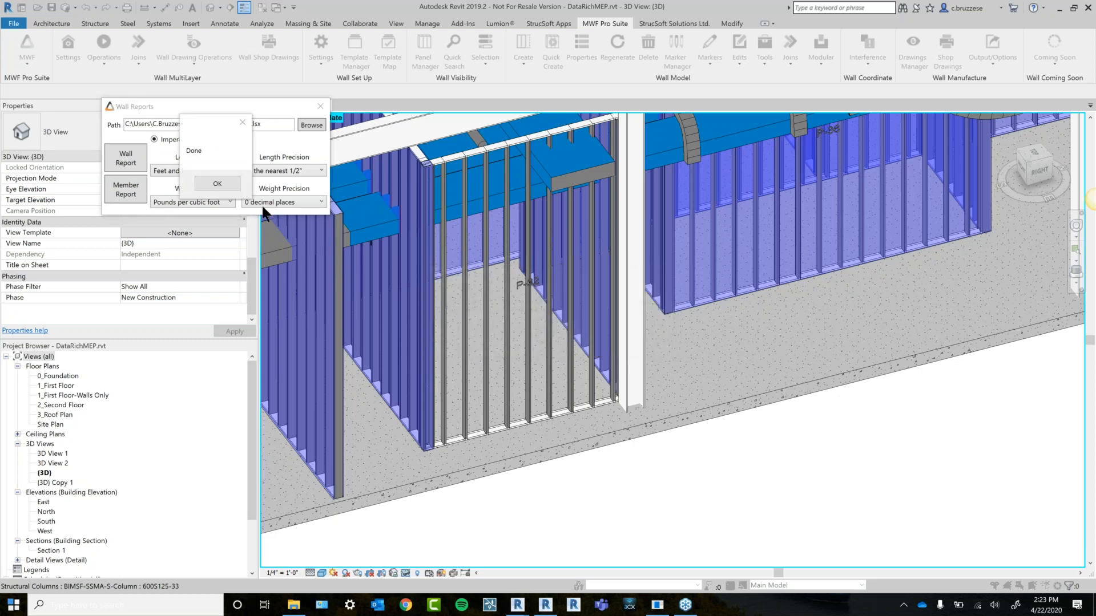
click(208, 181)
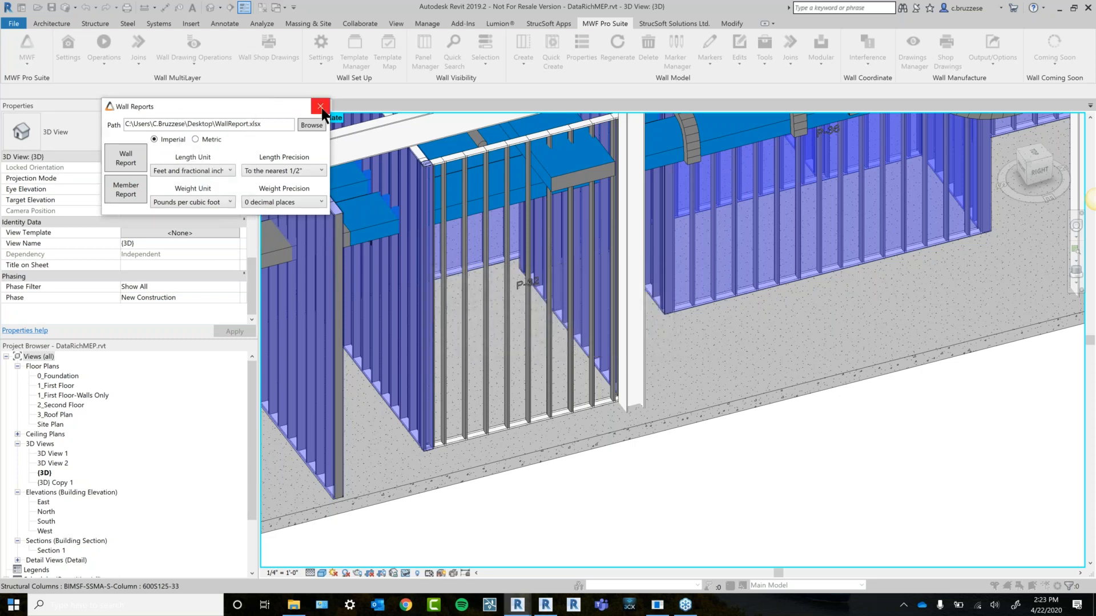
click(320, 107)
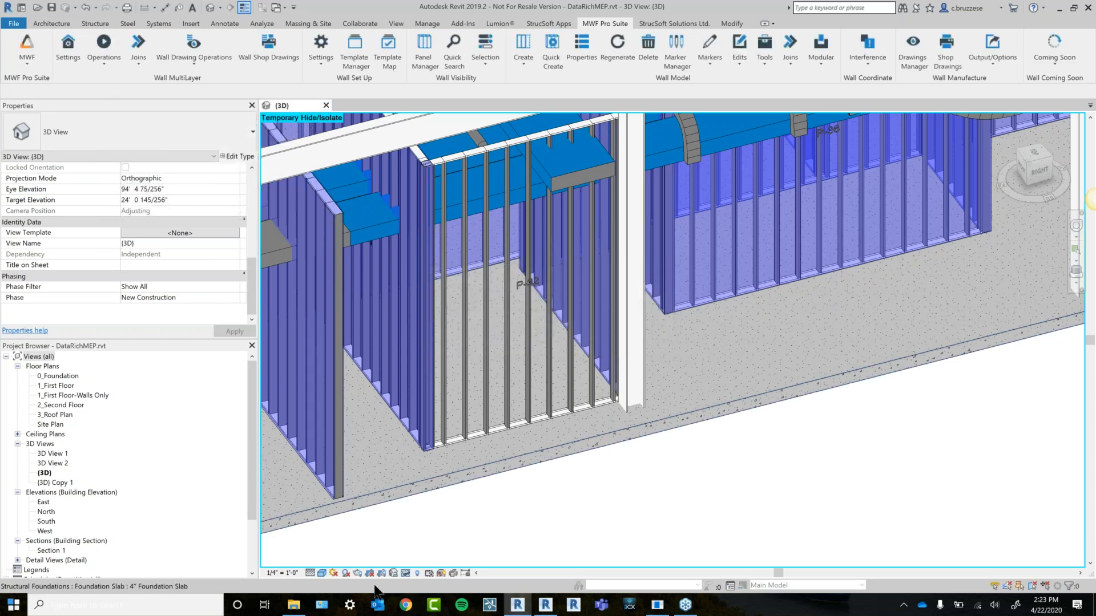
Open the Desktop copy of WallReport.xlsx from the recent files in File Explorer.
click(293, 605)
click(590, 323)
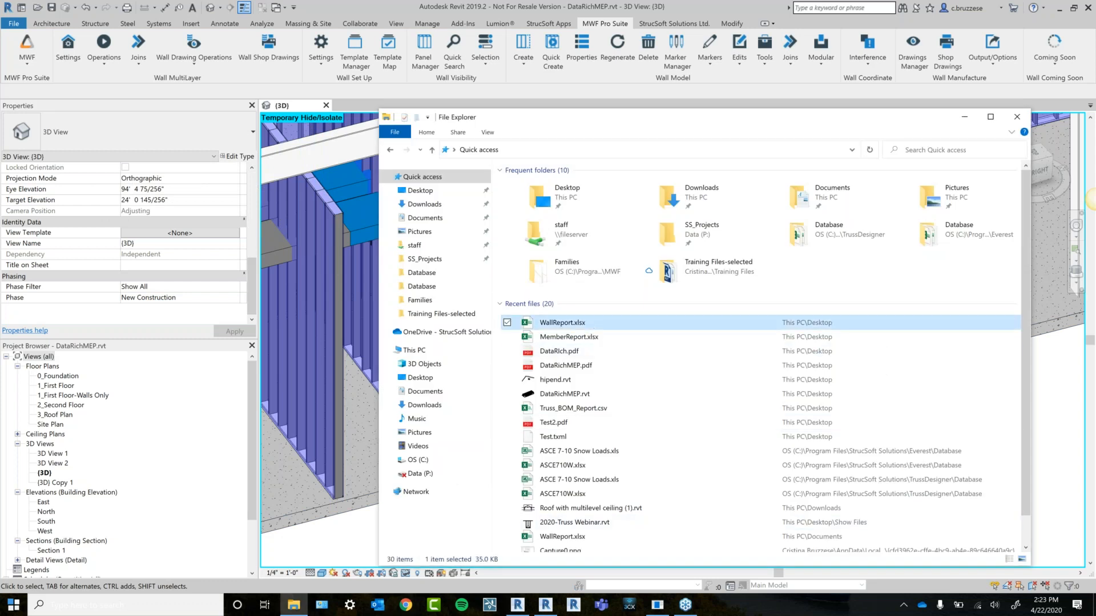
double_click(590, 323)
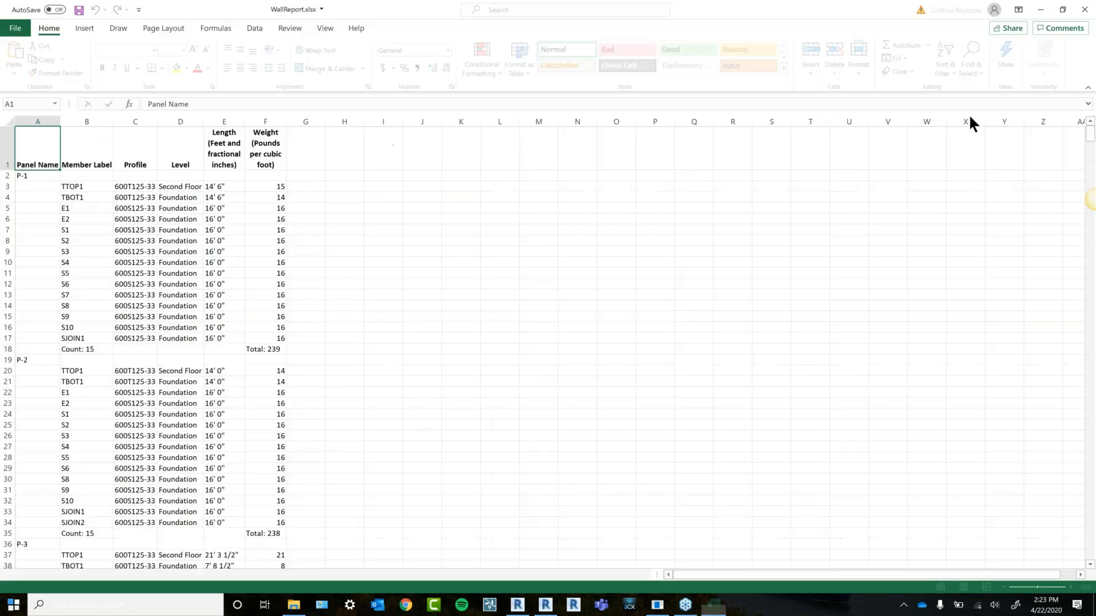
Widen the Weight (Pounds per cubic foot) column in the wall report.
click(25, 176)
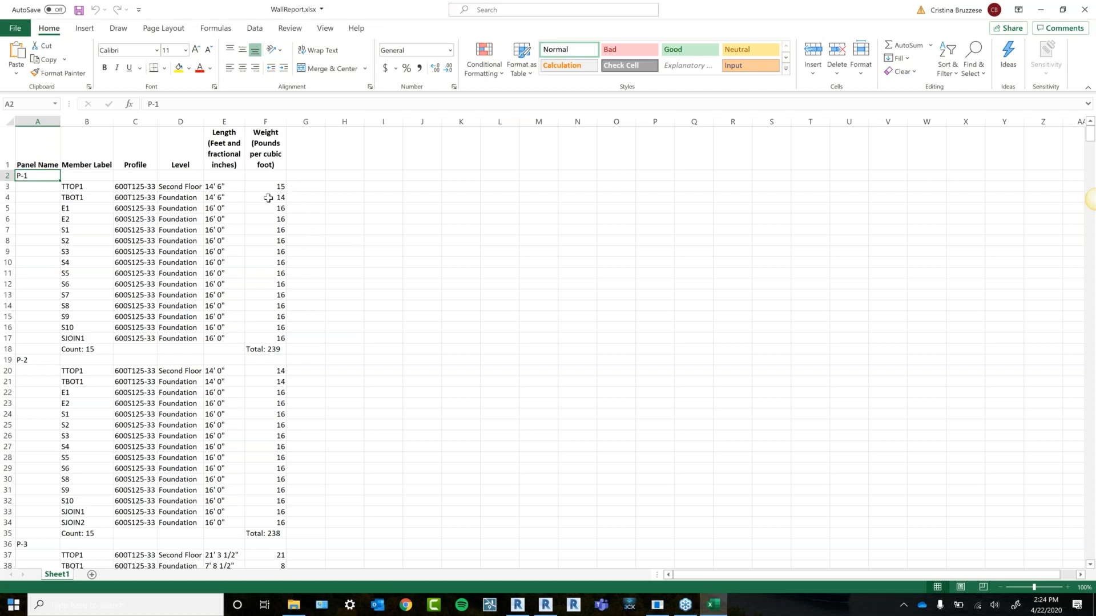
scroll(268, 198, down, 1)
scroll(276, 206, up, 1)
drag(287, 121, 300, 124)
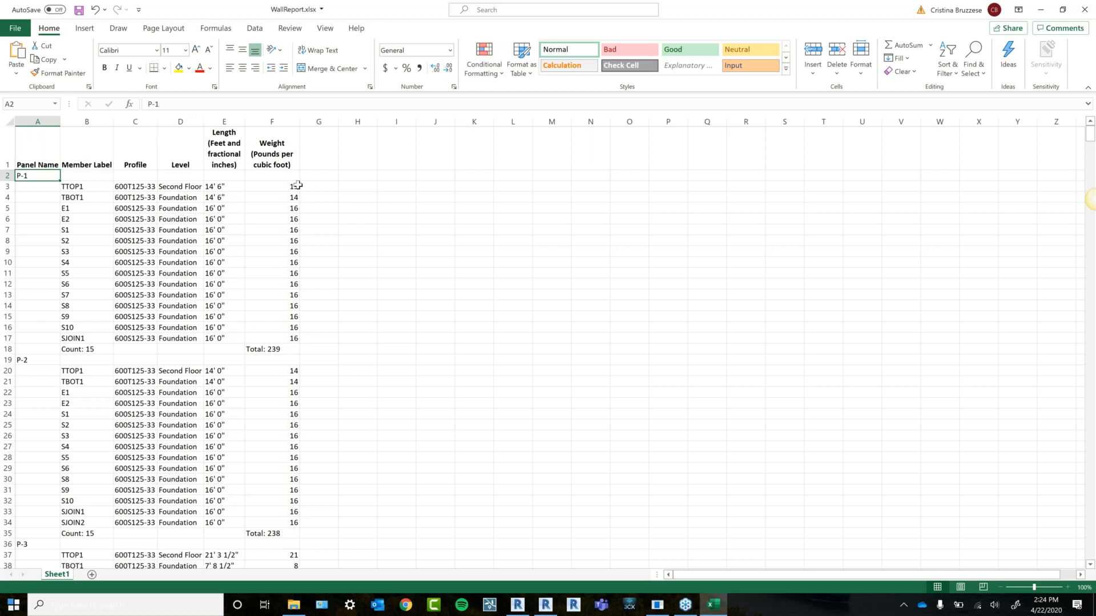
Review each panel's member labels, profiles, levels, lengths, counts and total weights from P-1 onward in the wall report.
scroll(269, 300, down, 2)
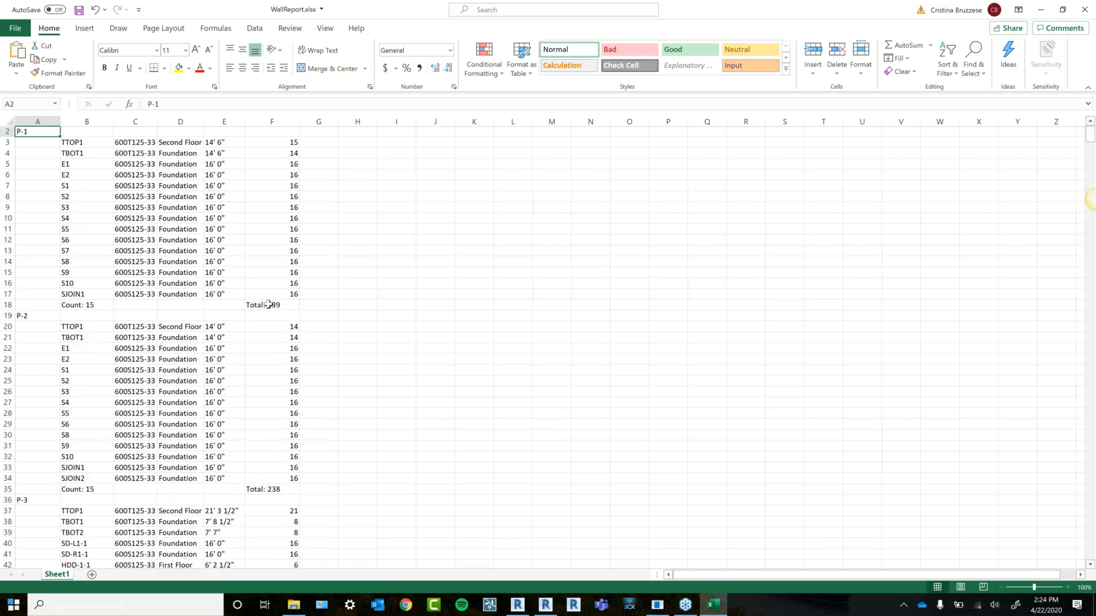
scroll(272, 338, down, 4)
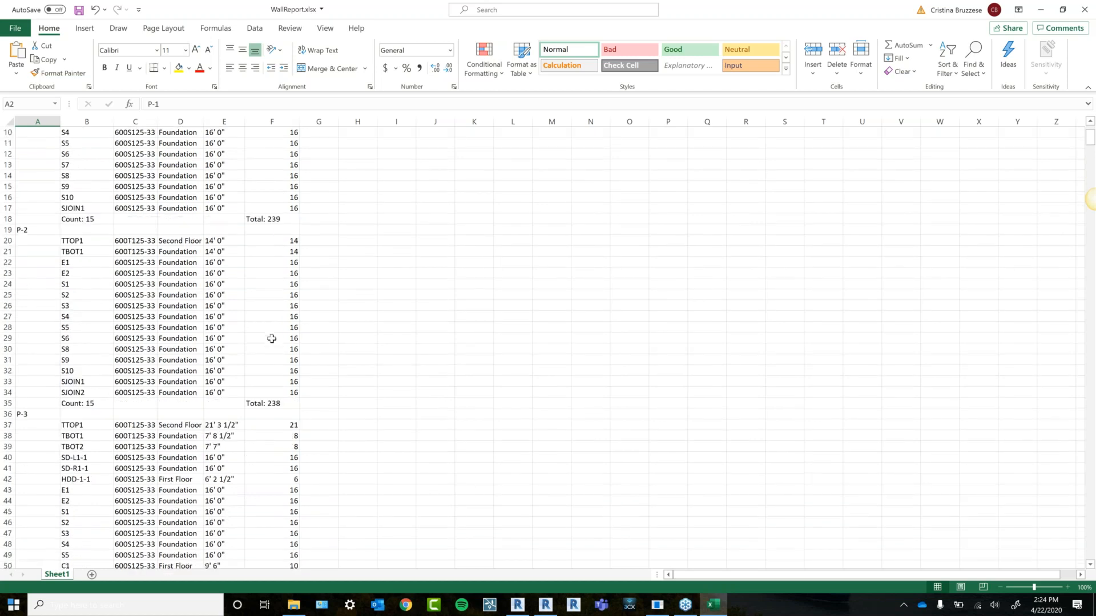
scroll(271, 338, down, 6)
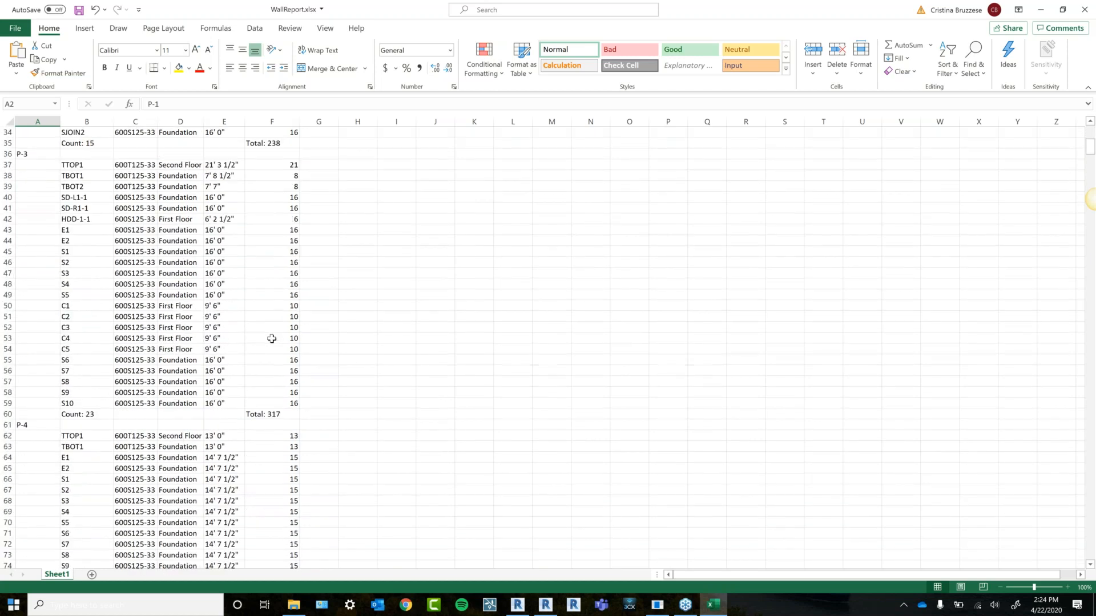
scroll(271, 339, down, 4)
scroll(272, 338, down, 7)
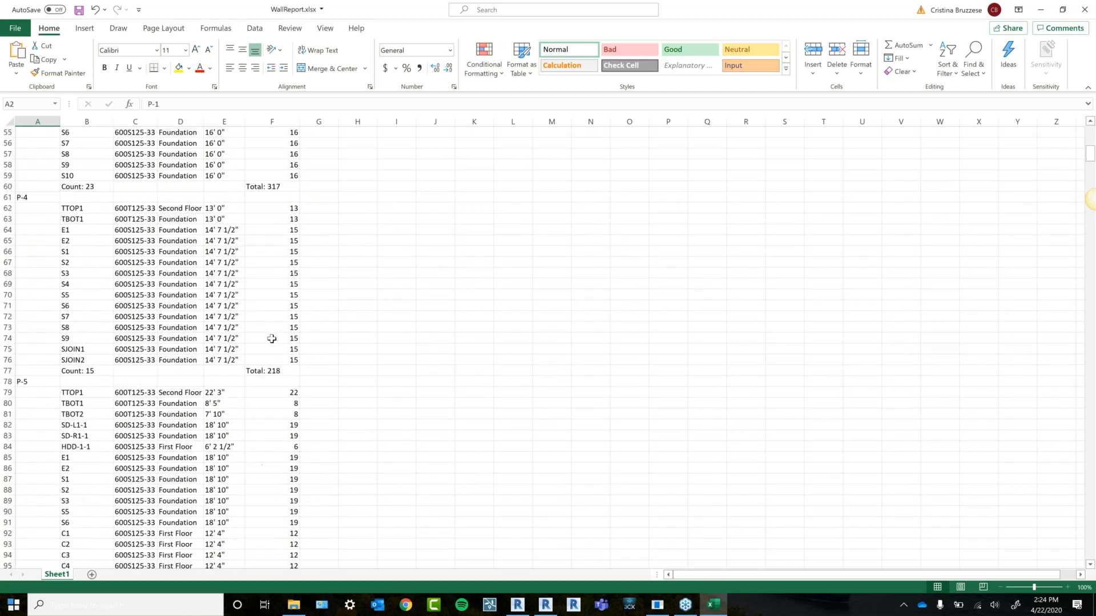
scroll(272, 338, down, 8)
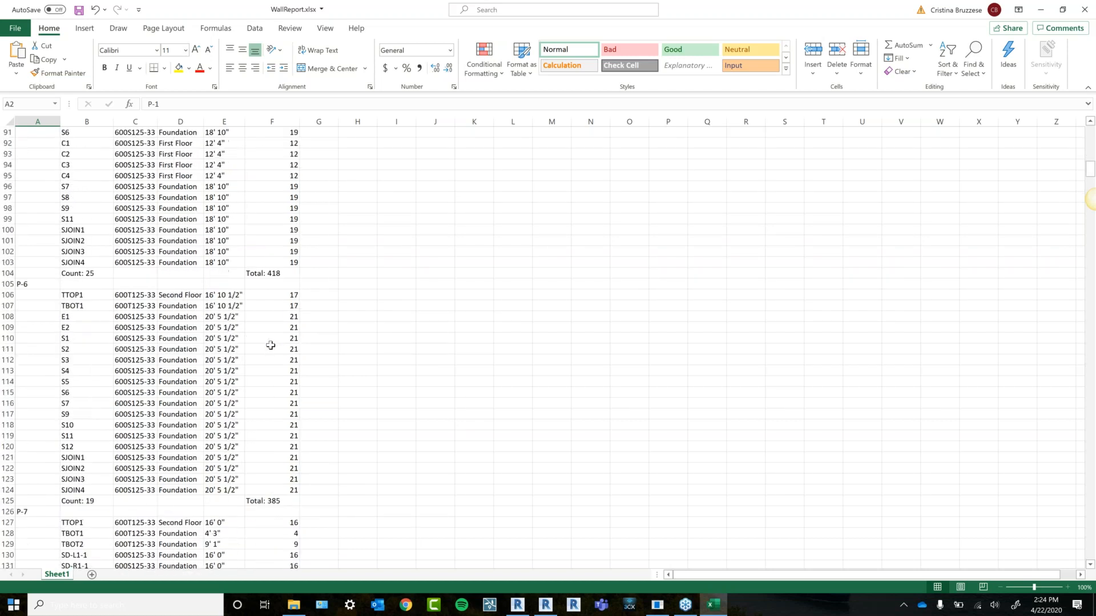
scroll(271, 346, down, 2)
scroll(270, 345, down, 18)
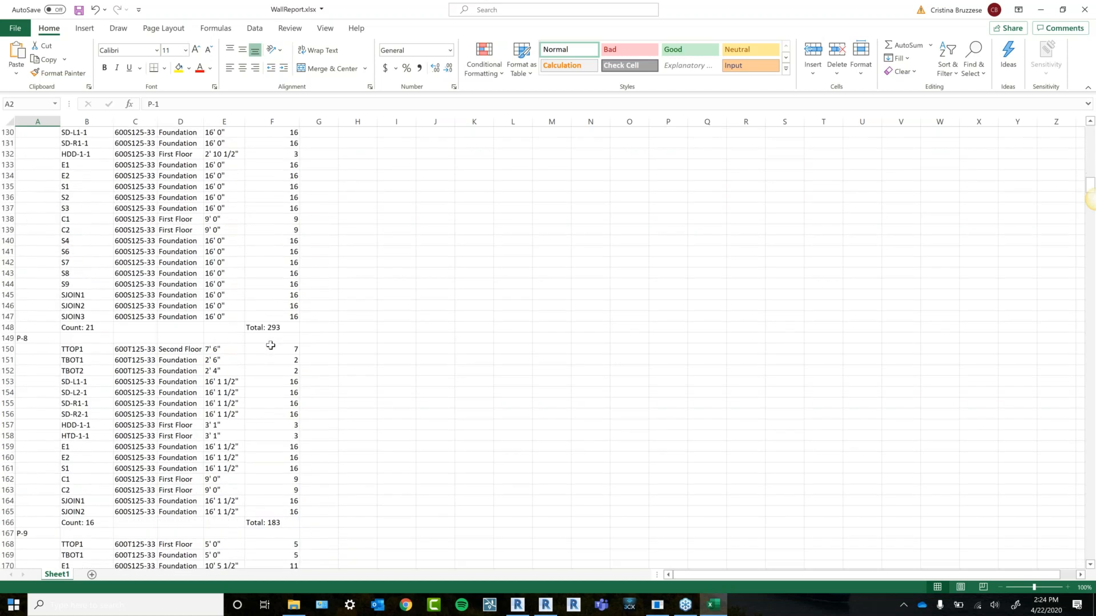
scroll(270, 345, down, 3)
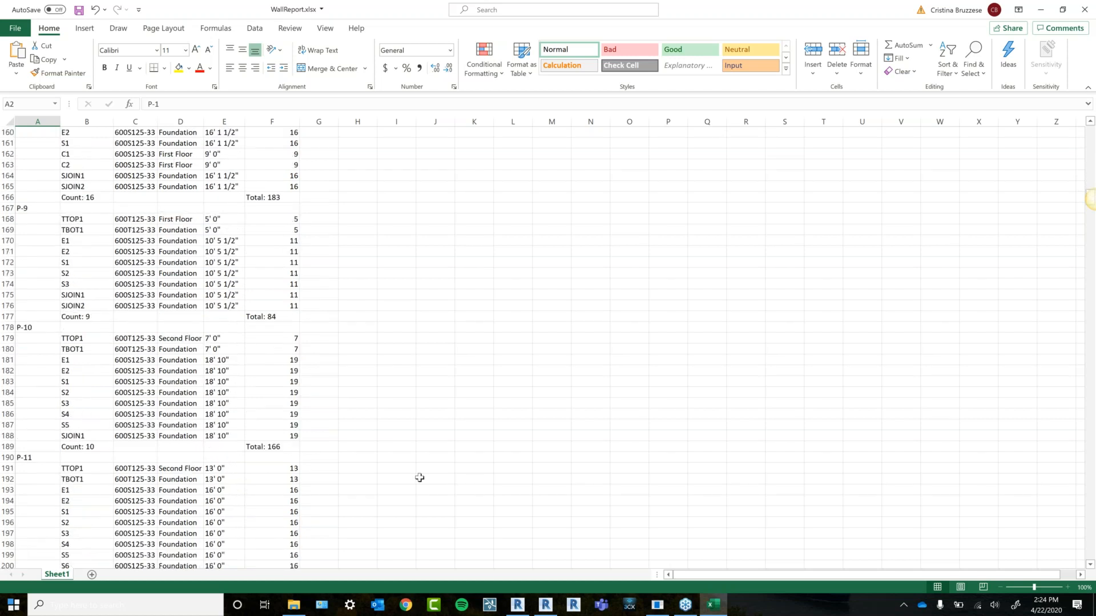
scroll(189, 412, down, 1)
scroll(188, 412, down, 13)
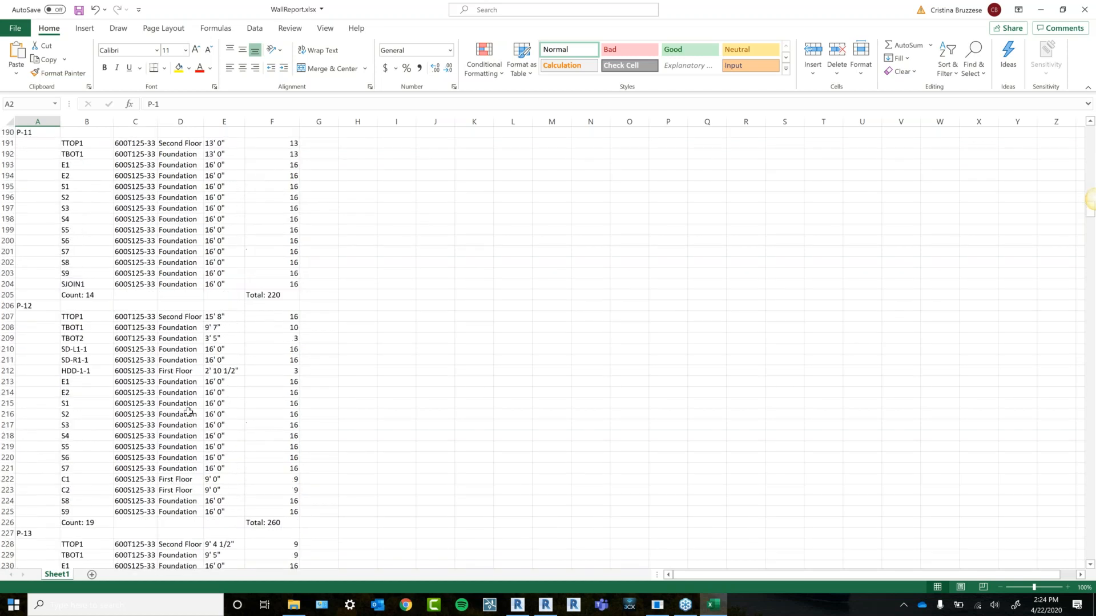
Close WallReport.xlsx with its changes saved, and close File Explorer to return to the Revit model.
click(1085, 9)
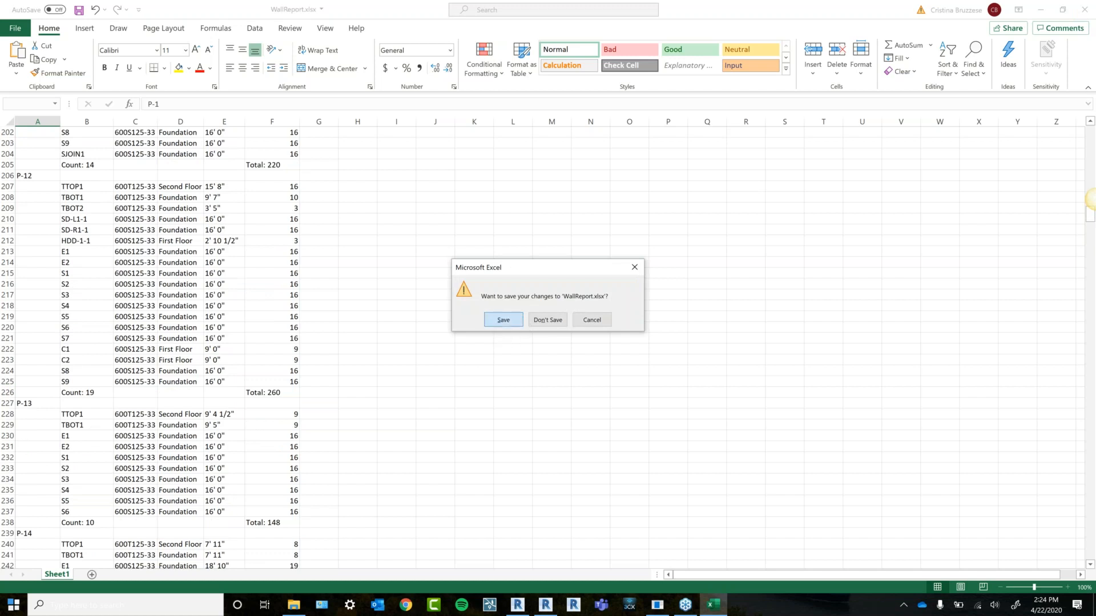
click(503, 320)
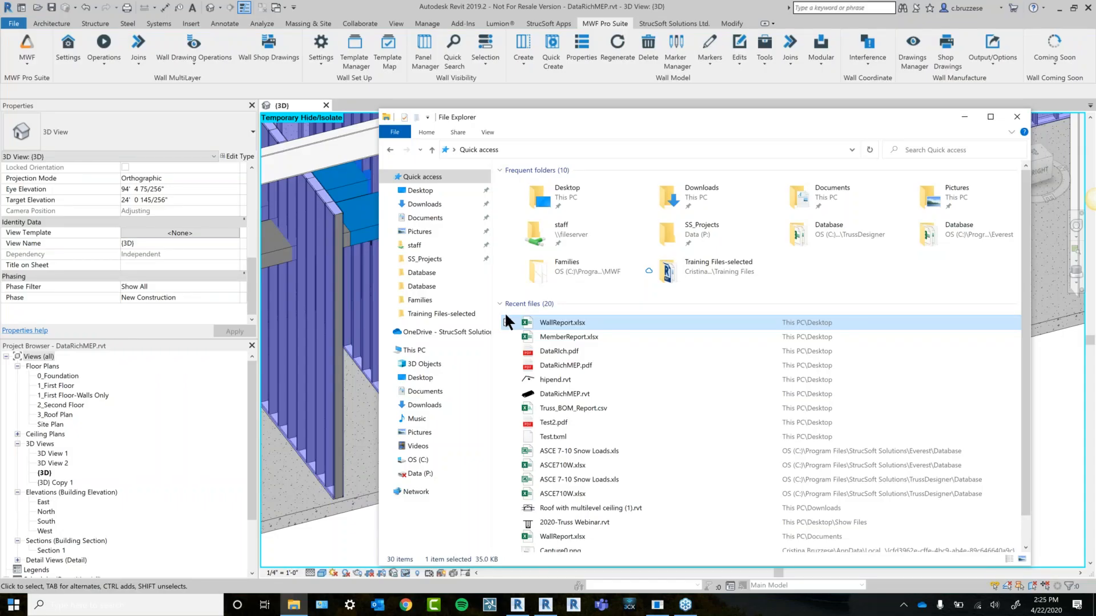
click(1015, 116)
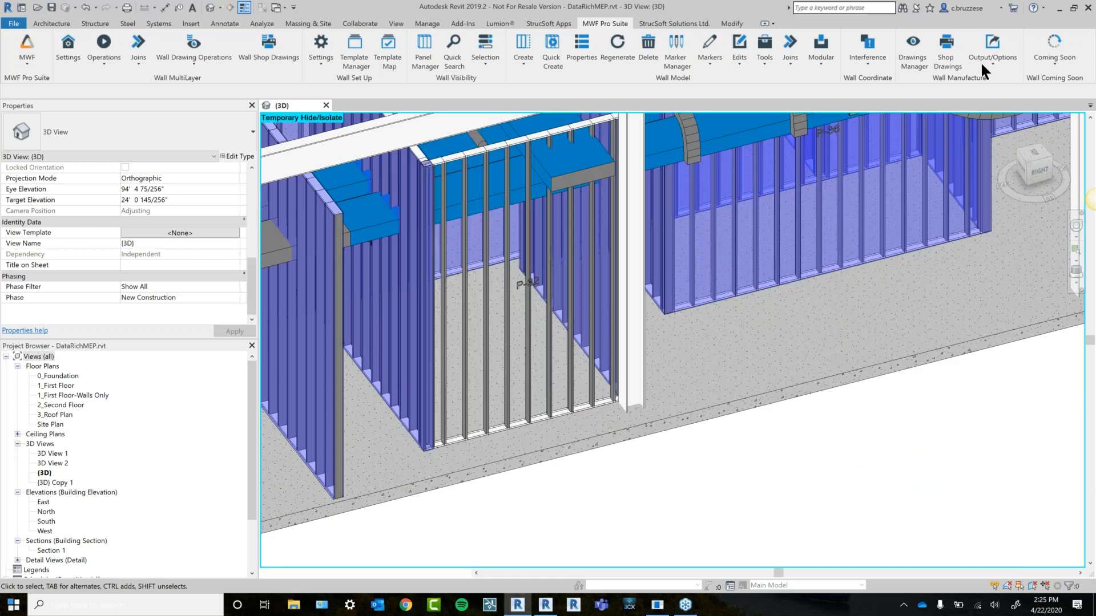
Reset the Temporary Hide/Isolate mode in the 3D view to bring back the hidden elements.
click(980, 61)
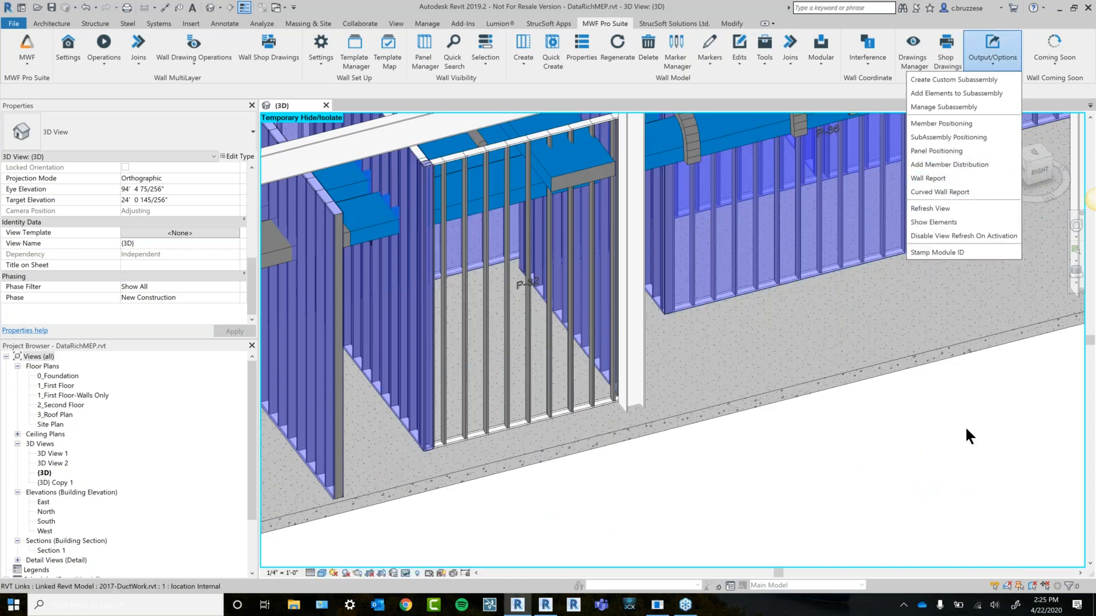
scroll(965, 426, down, 2)
middle_drag(922, 477, 834, 516)
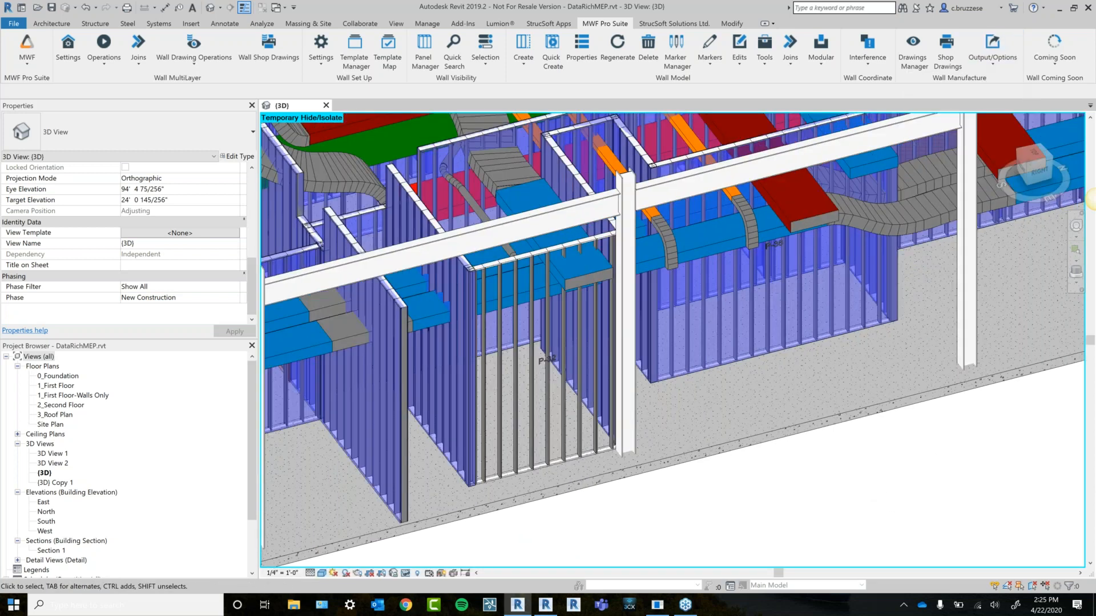
click(406, 566)
click(414, 563)
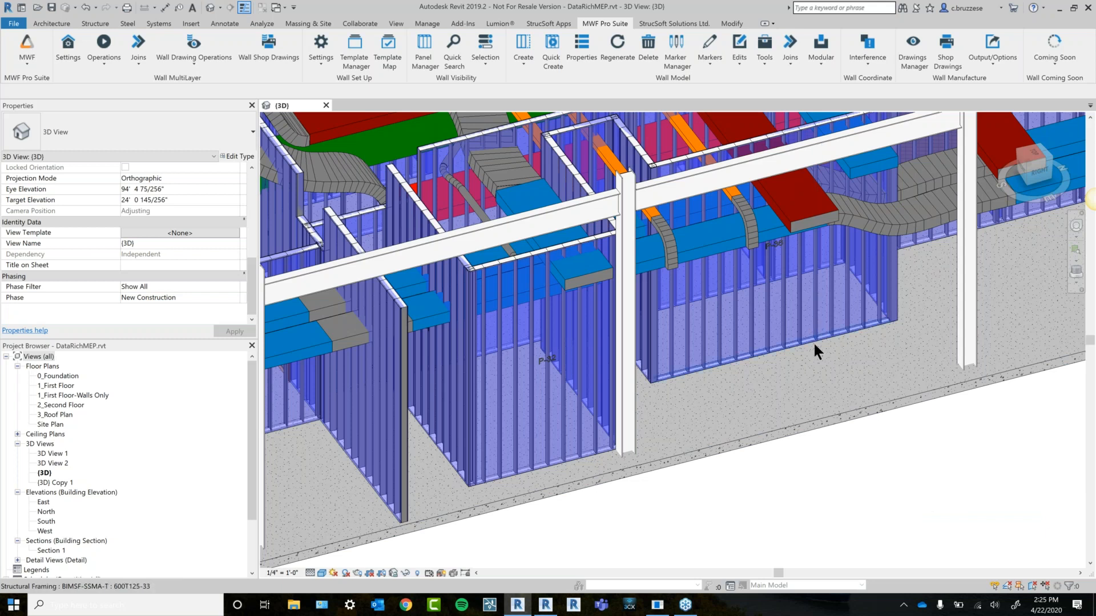
scroll(878, 503, down, 2)
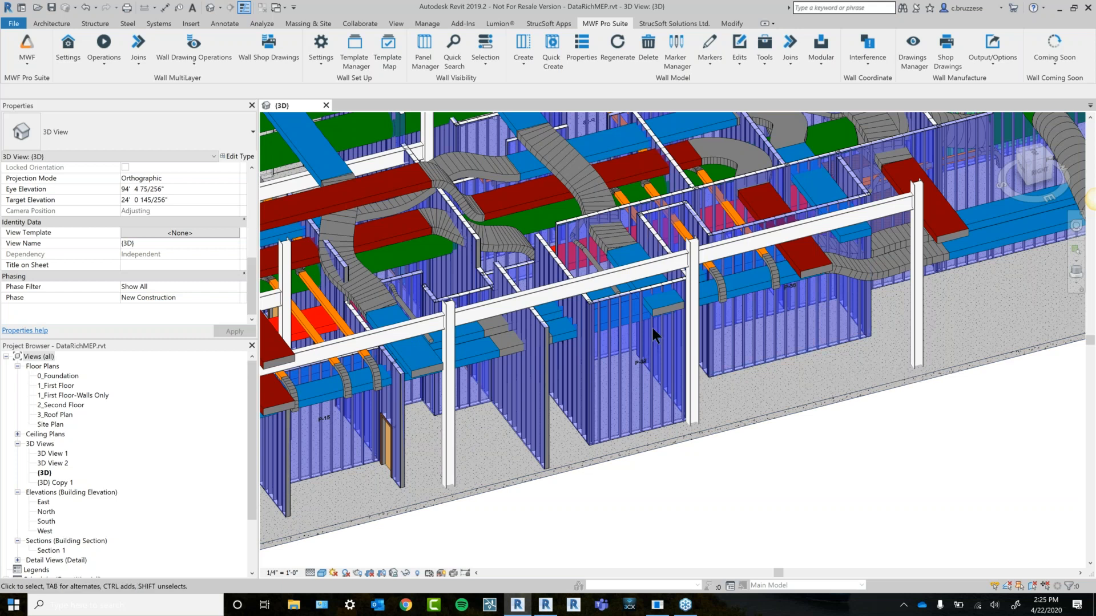
Switch to the hipend.rvt model in Revit 2020.2 and display the MWF Advanced Metal truss tools.
click(546, 604)
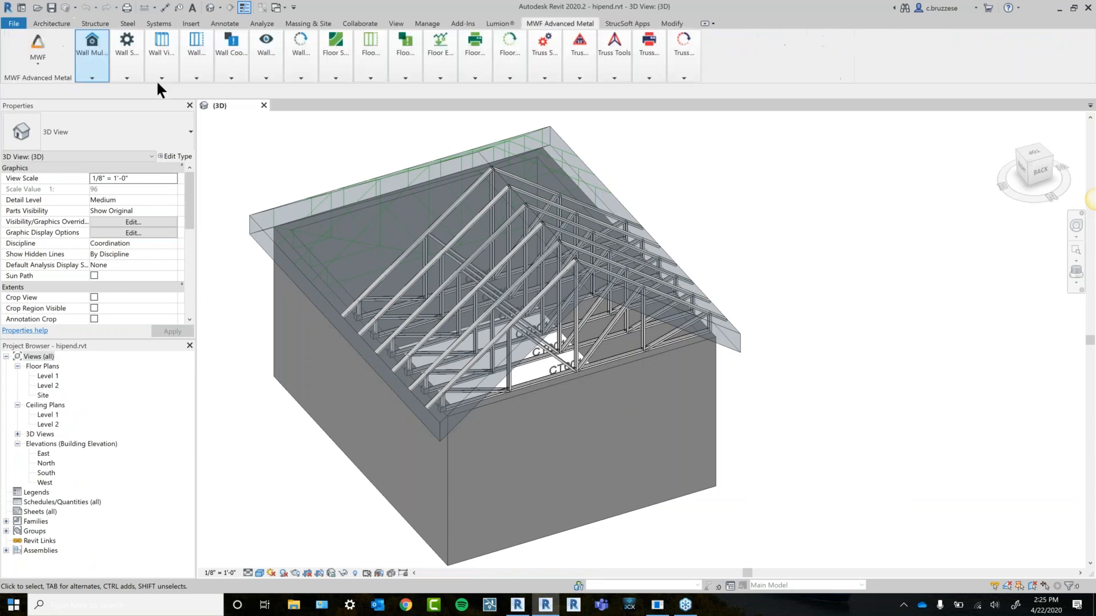
click(39, 62)
click(34, 119)
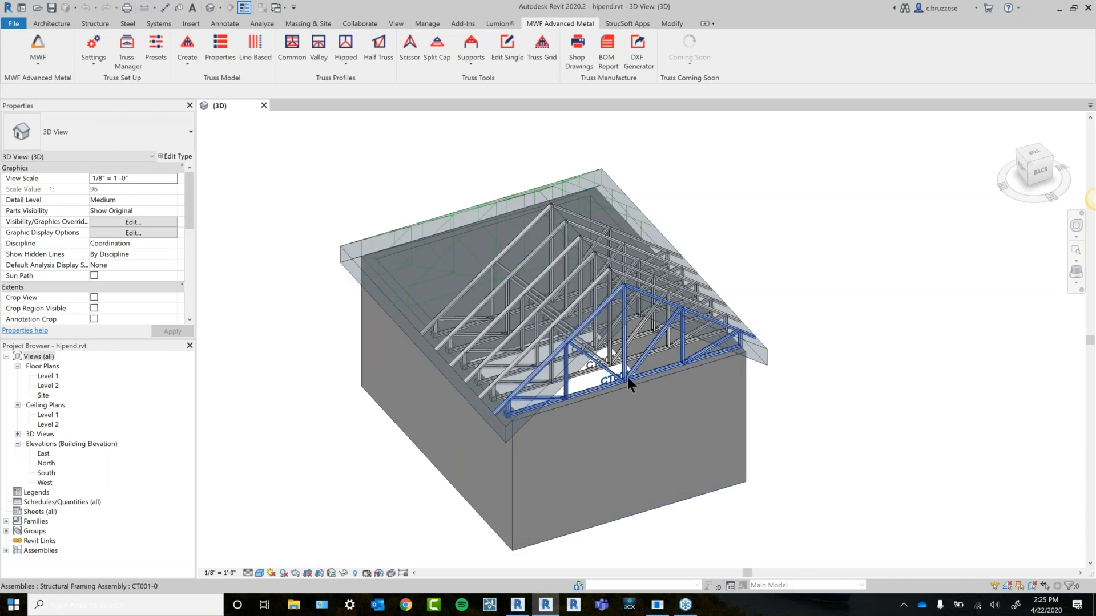
Select the front roof truss assembly to inspect its naming and component properties, and clear the selection.
click(627, 378)
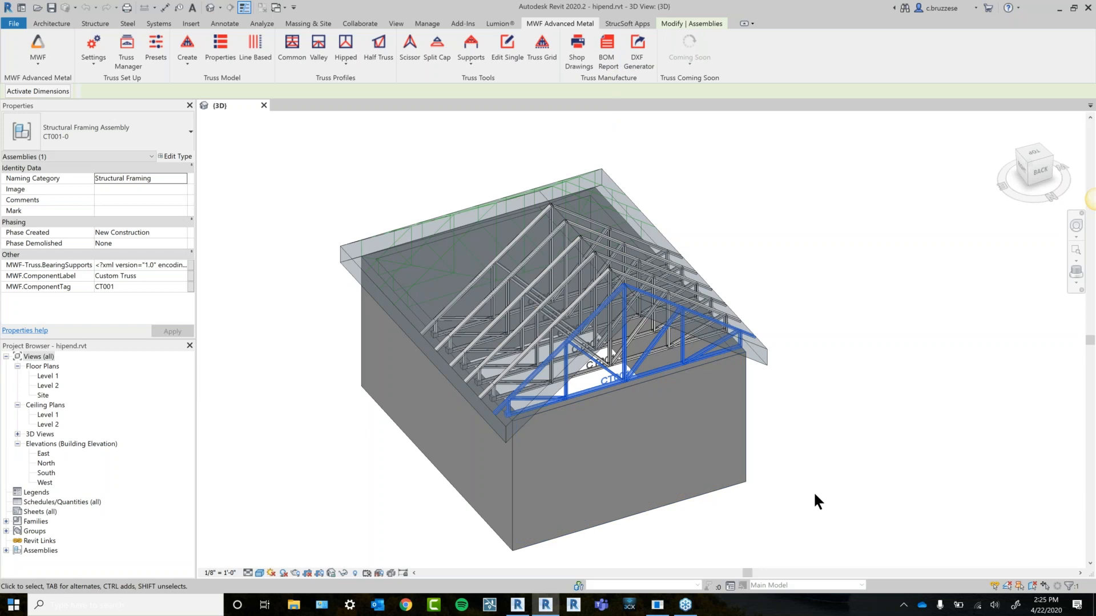
click(803, 339)
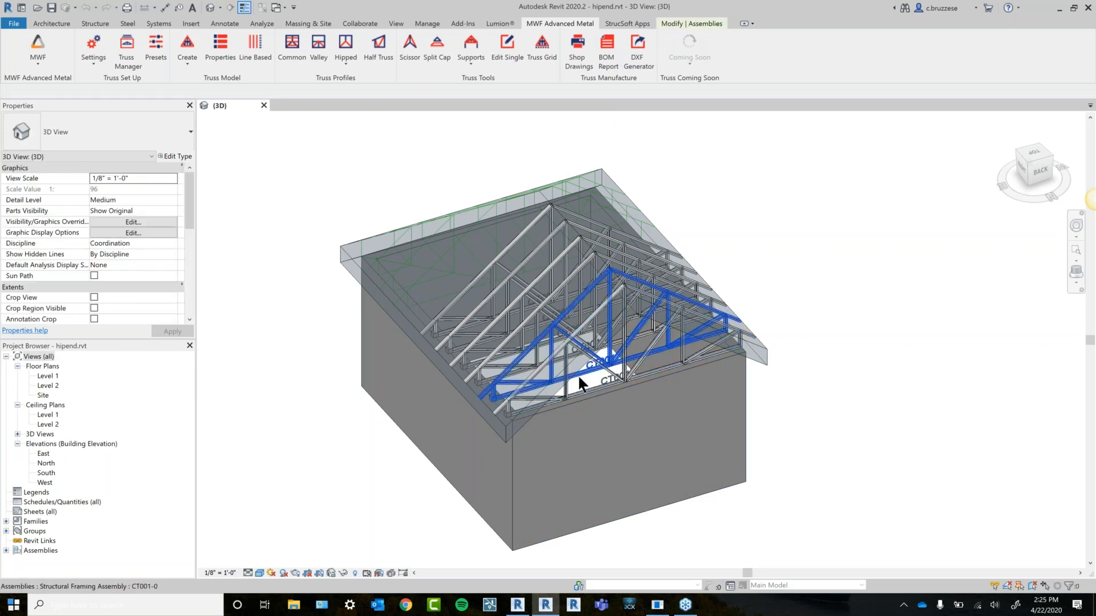
click(580, 395)
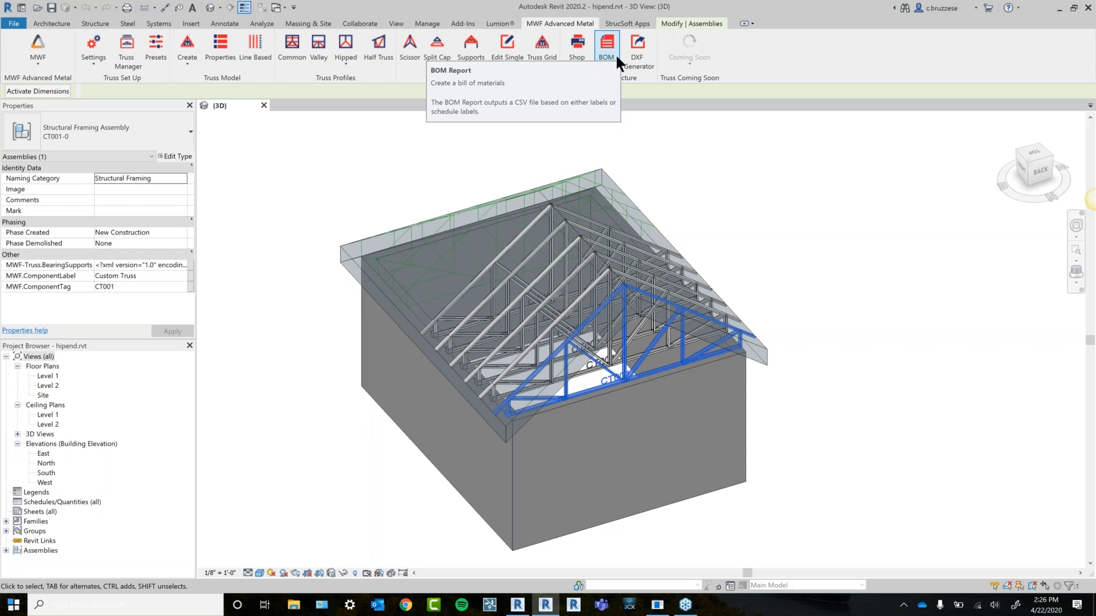
shift+middle_drag(797, 359, 806, 365)
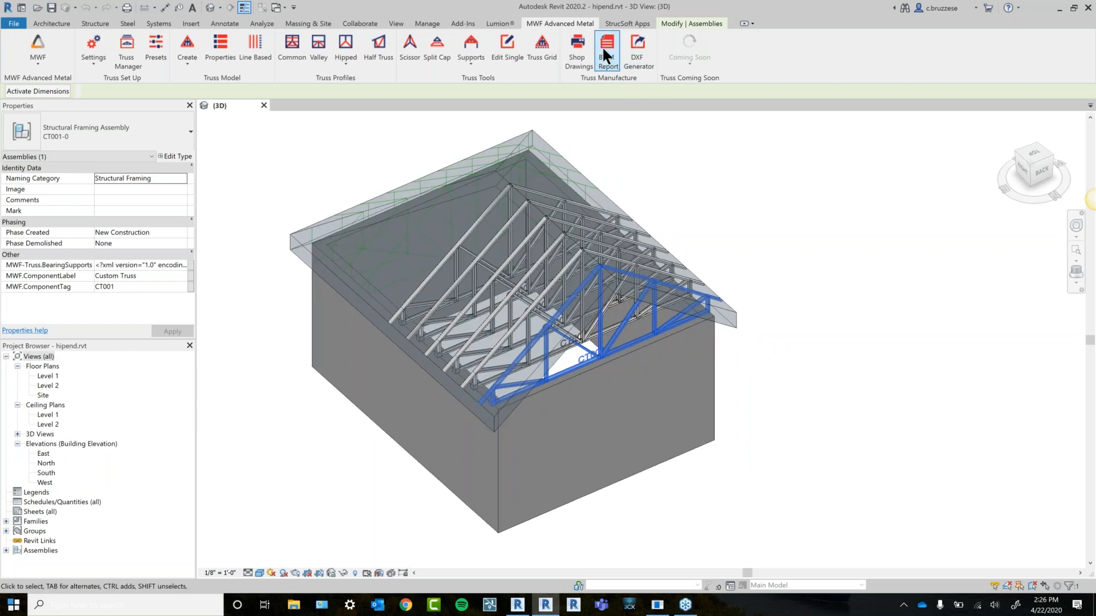
click(805, 300)
Start a BOM Report for the roof trusses with Desktop as the output folder, and finish the truss selection.
click(598, 357)
click(603, 48)
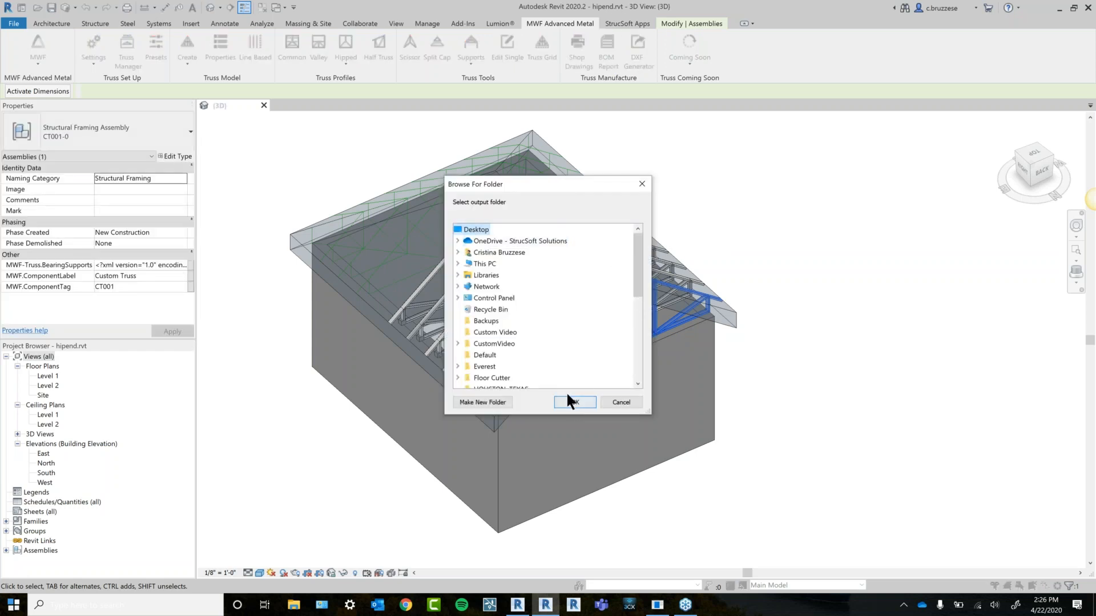
click(574, 402)
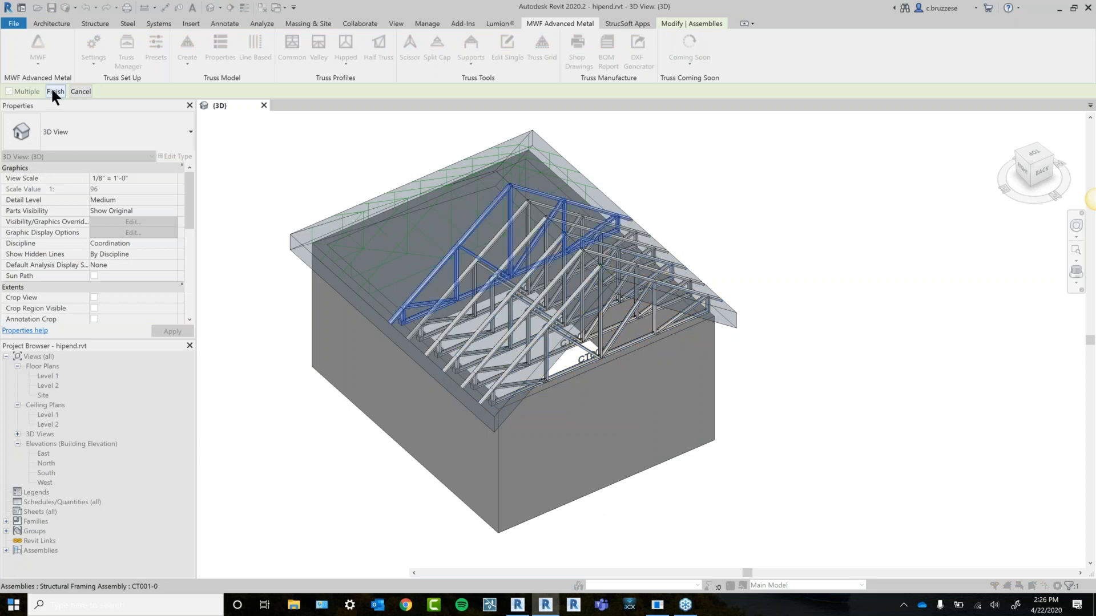
click(54, 91)
Generate the truss BOM report using the By Schedule Label method.
drag(175, 121, 270, 177)
click(283, 198)
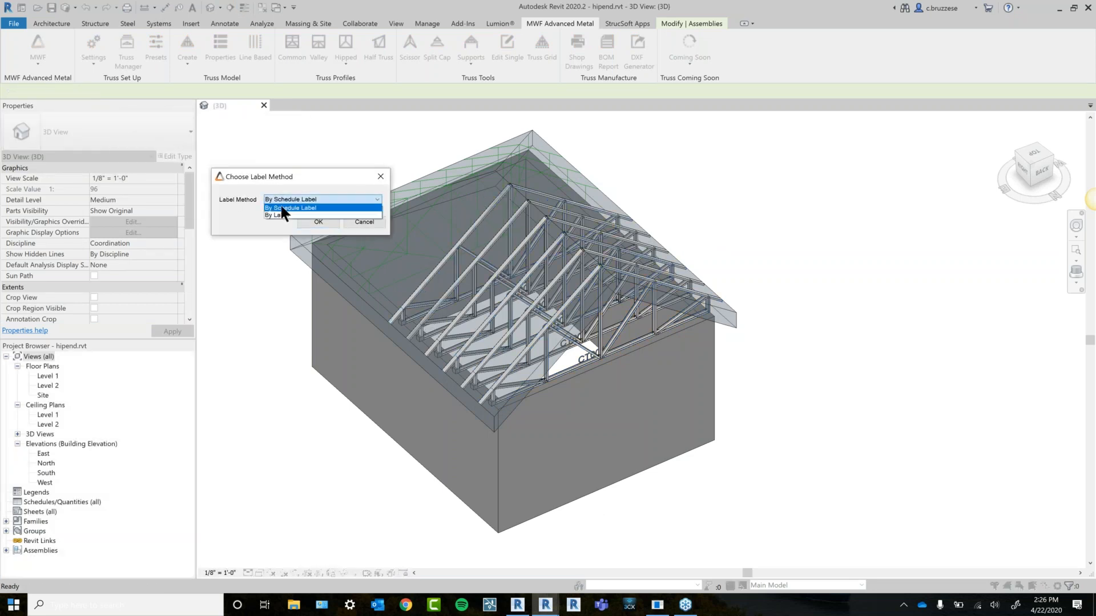
click(333, 208)
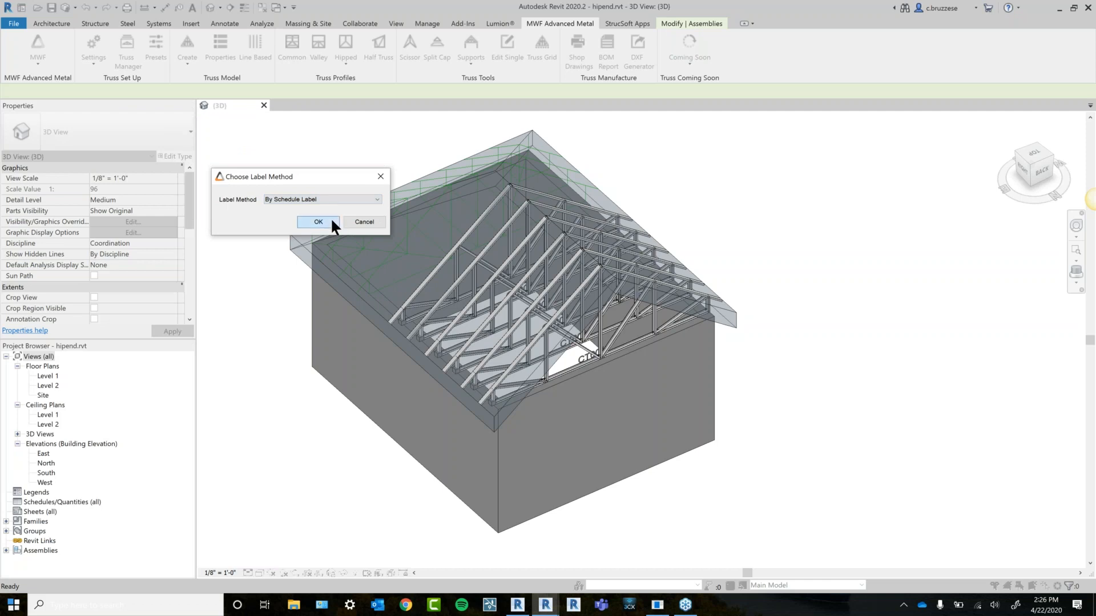
click(318, 221)
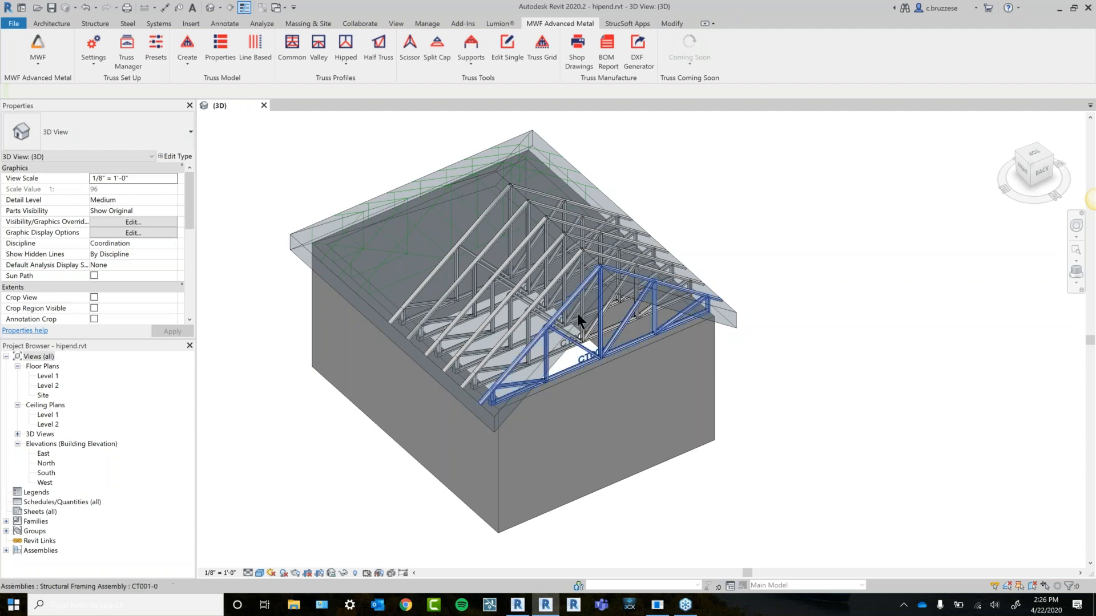
Select a diagonal web member of the front truss, check its BIMSF_ScheduleLabel and BIMSF_Label properties, and deselect it.
scroll(594, 321, up, 2)
click(592, 376)
scroll(92, 266, down, 5)
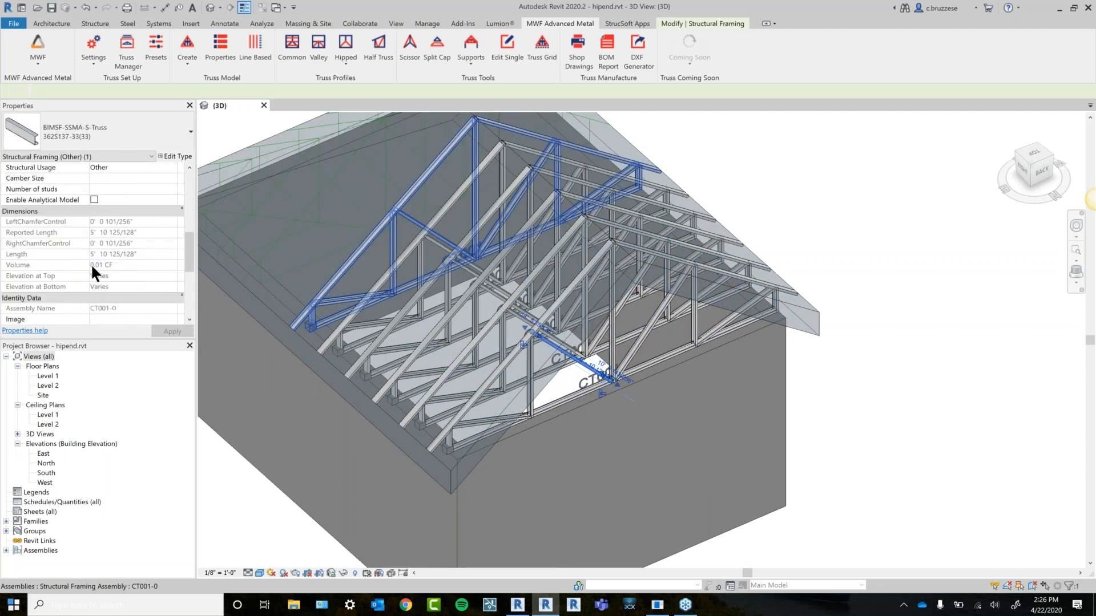
scroll(121, 312, down, 3)
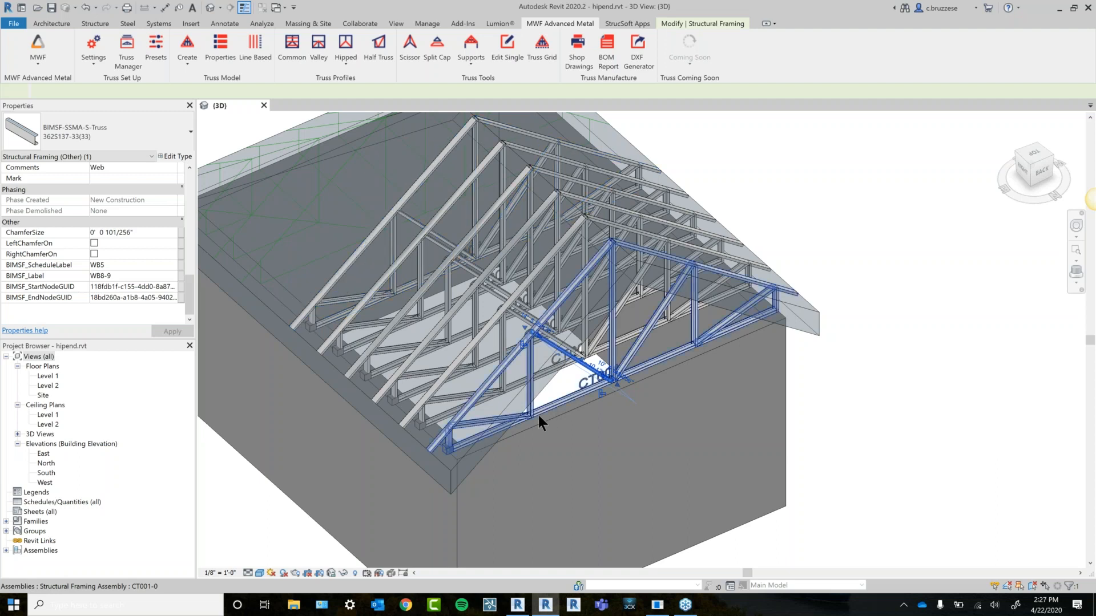
scroll(538, 415, up, 1)
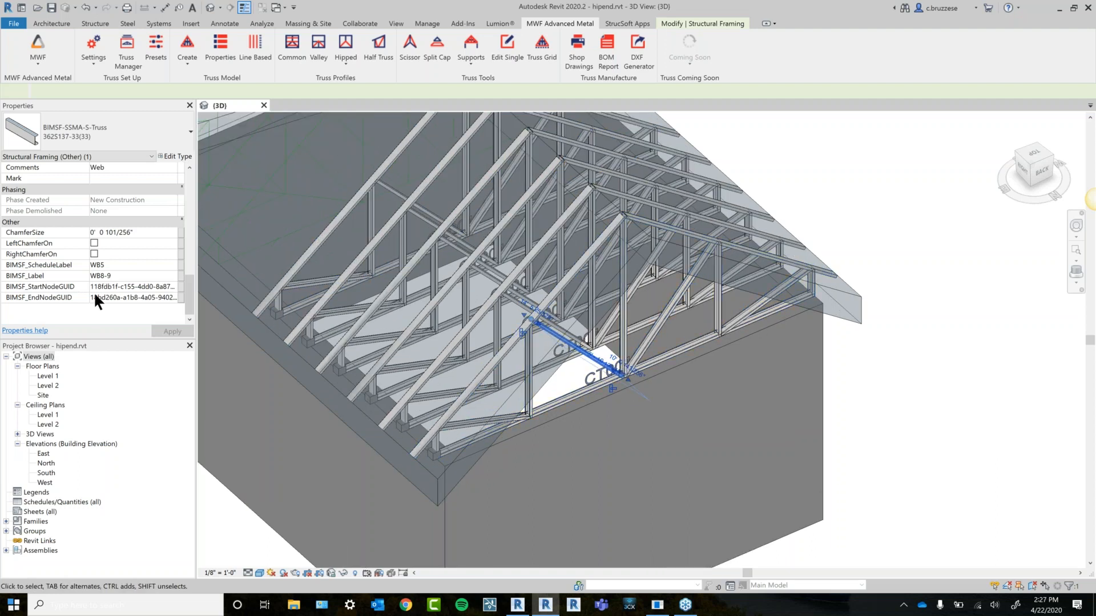
click(940, 404)
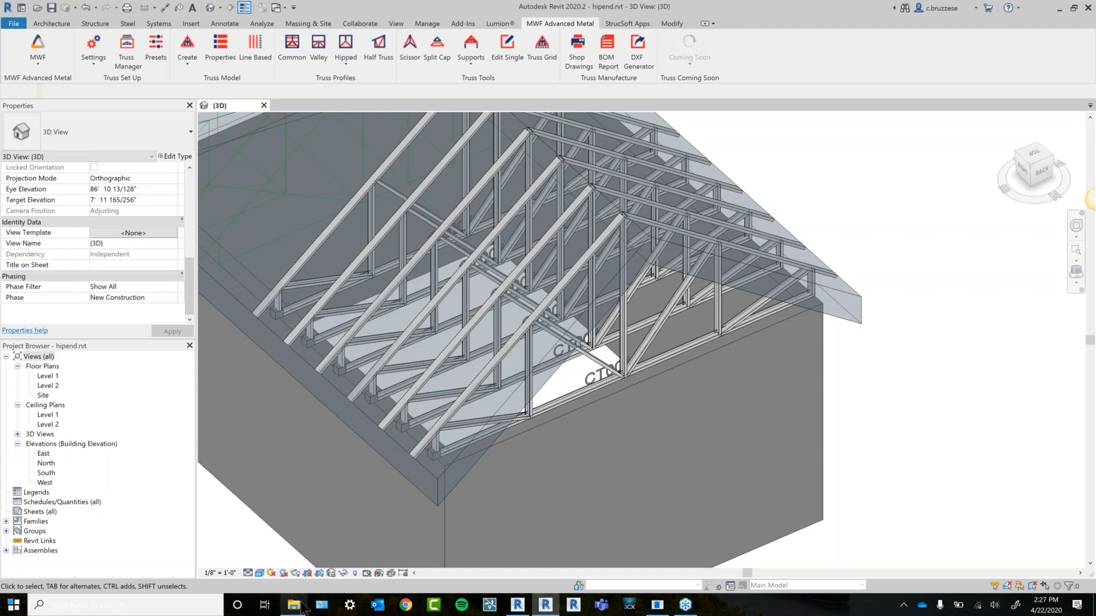
Open Truss_BOM_Report.csv from the Desktop folder in File Explorer.
click(301, 607)
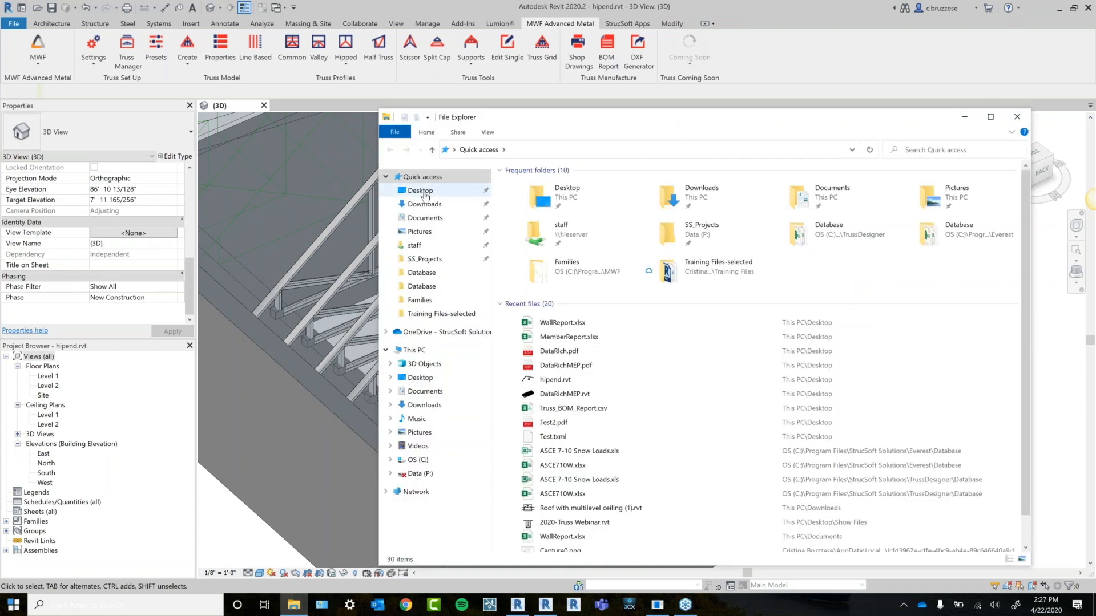
click(426, 195)
click(542, 473)
double_click(541, 472)
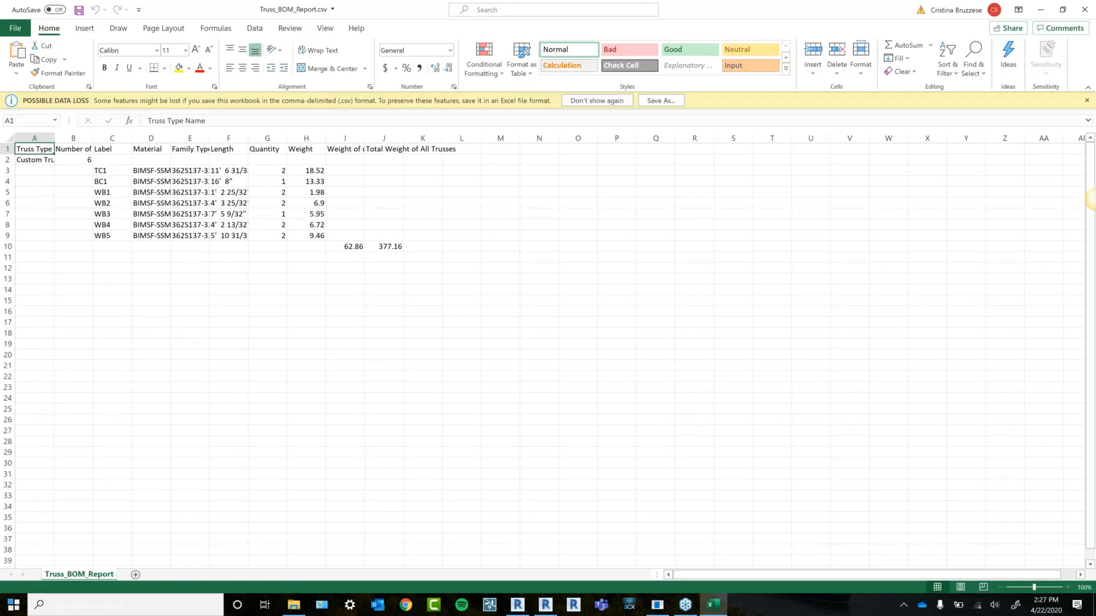
Widen the truss BOM report's columns so the headings and material, family type, length and weight entries can be read in full.
drag(54, 139, 156, 139)
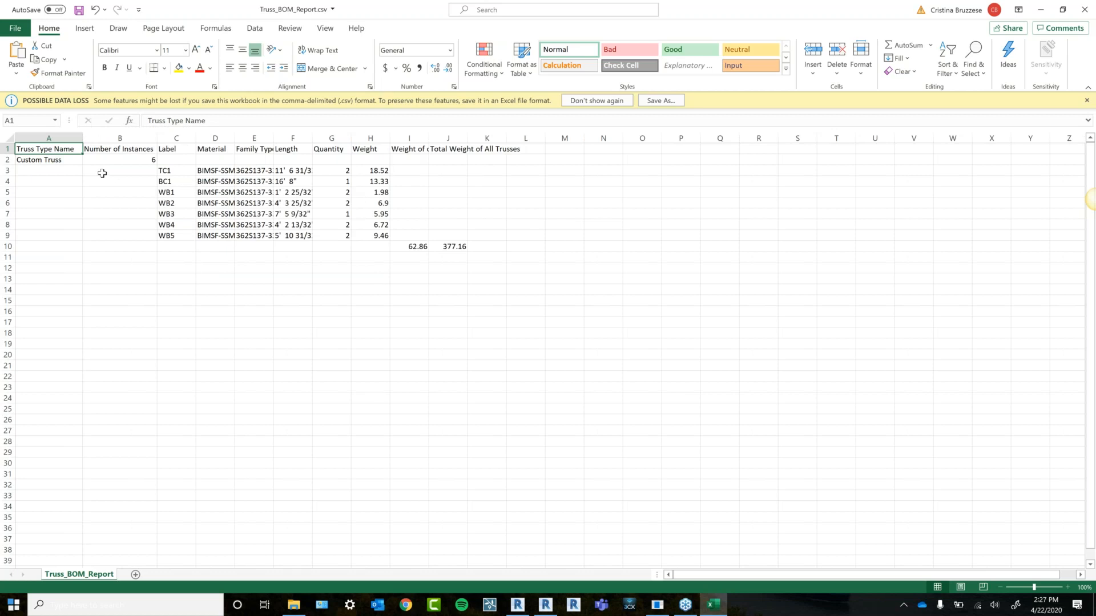
click(132, 168)
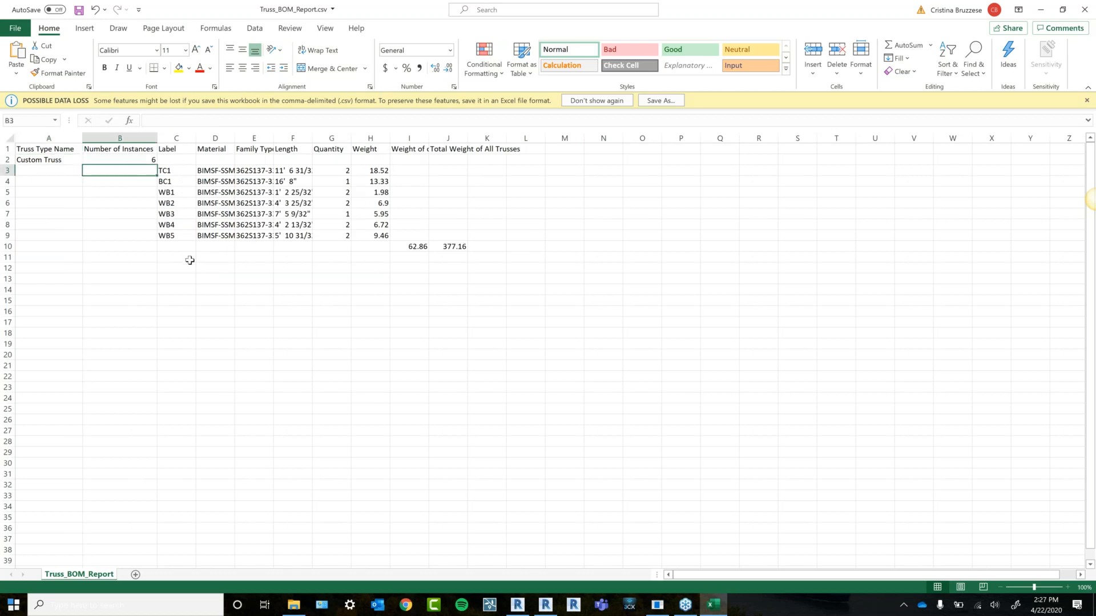
drag(235, 137, 435, 137)
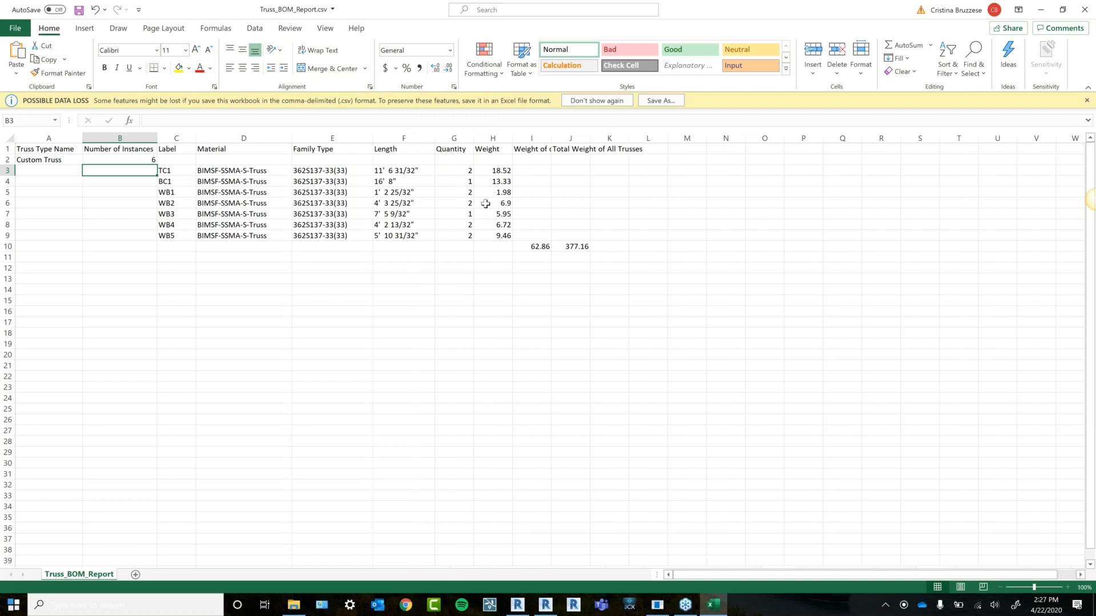
drag(512, 137, 528, 137)
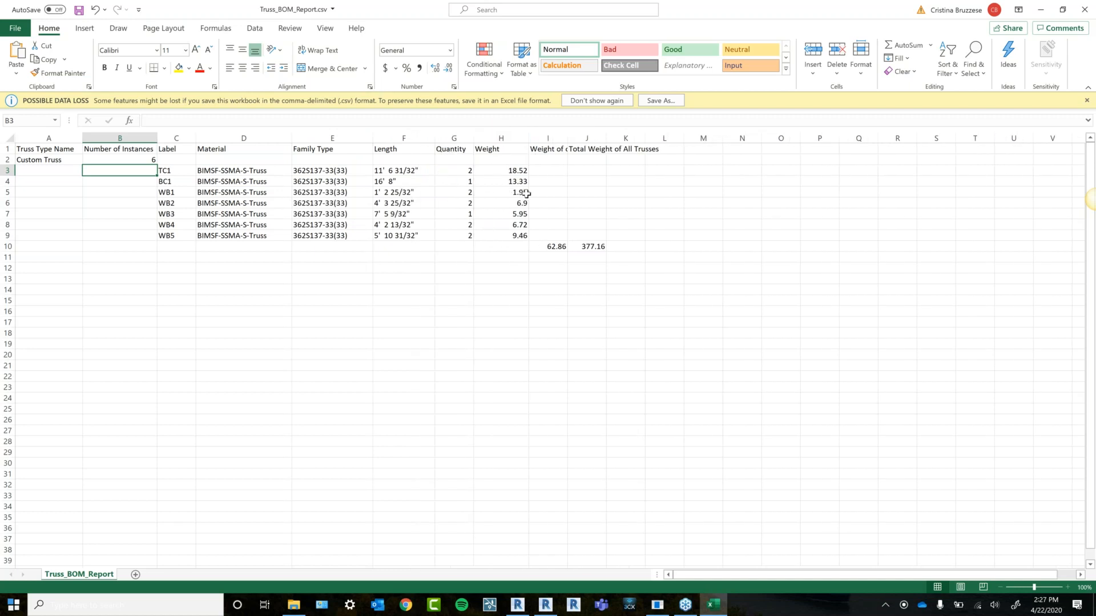
drag(568, 139, 642, 142)
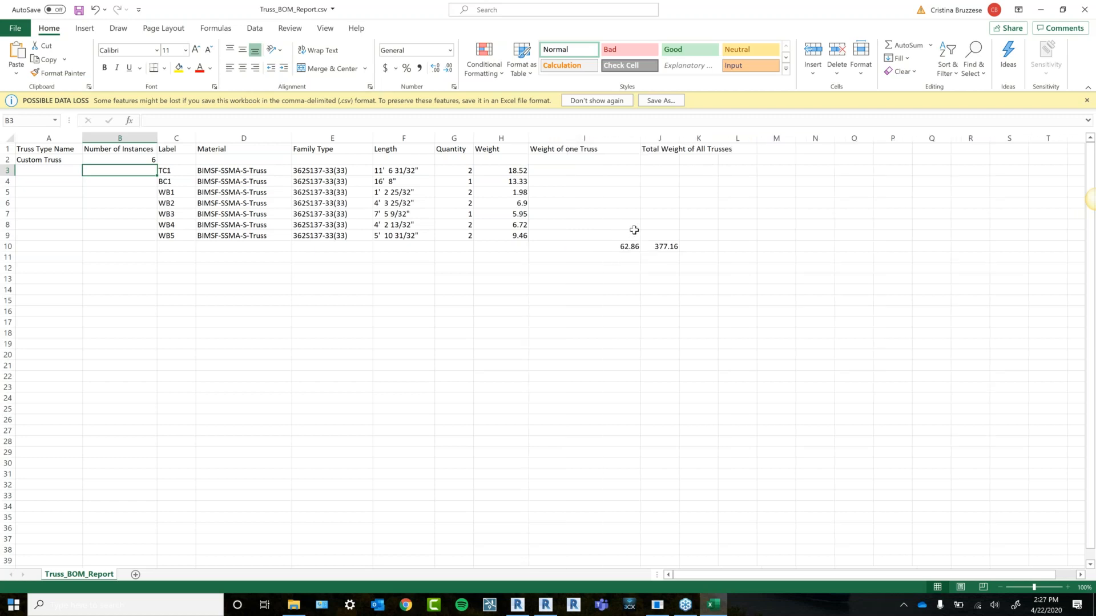
drag(680, 139, 732, 139)
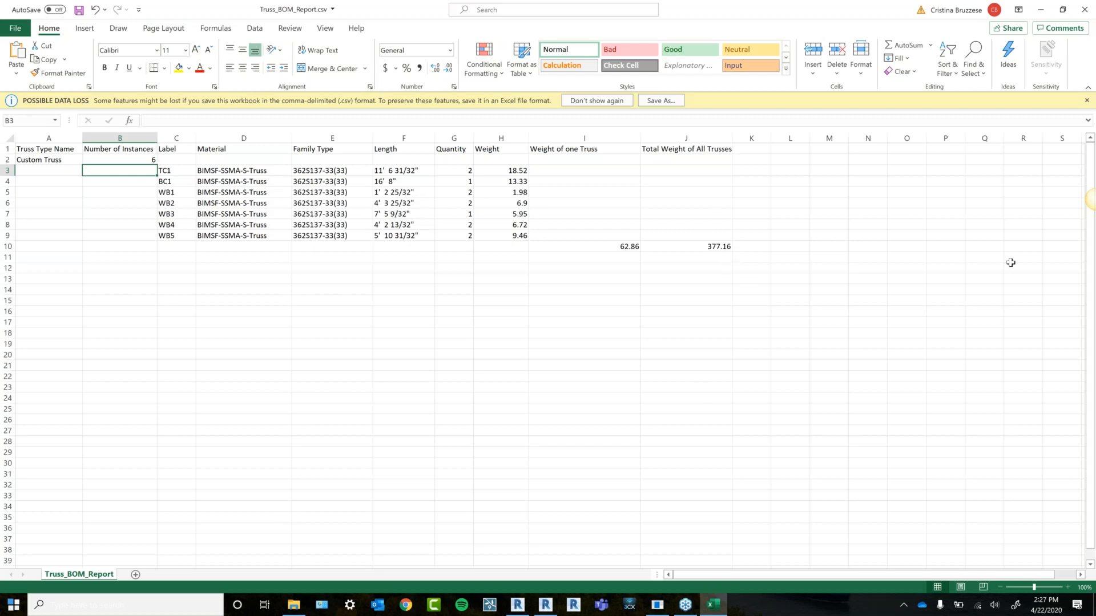
Close Truss_BOM_Report.csv without saving the changes, and close File Explorer to return to the roof truss model in Revit.
click(1086, 8)
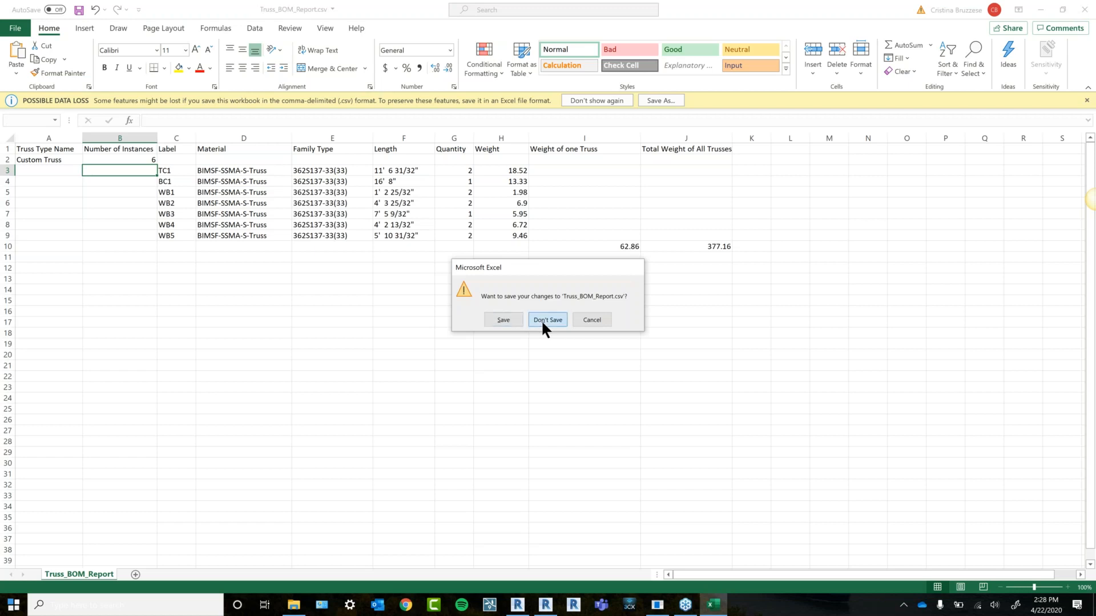
click(545, 320)
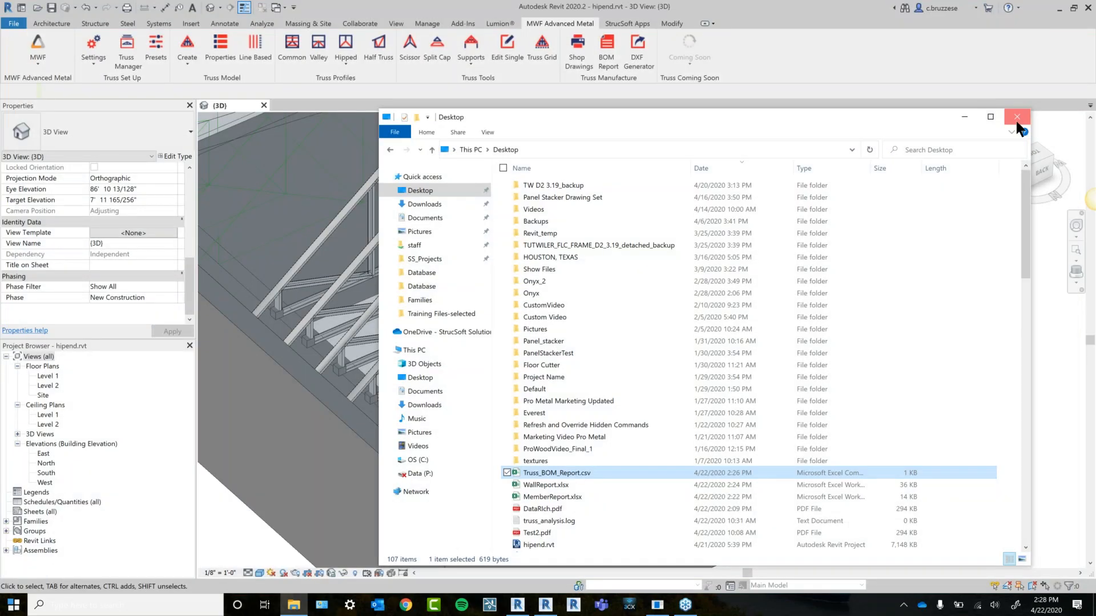
click(1016, 118)
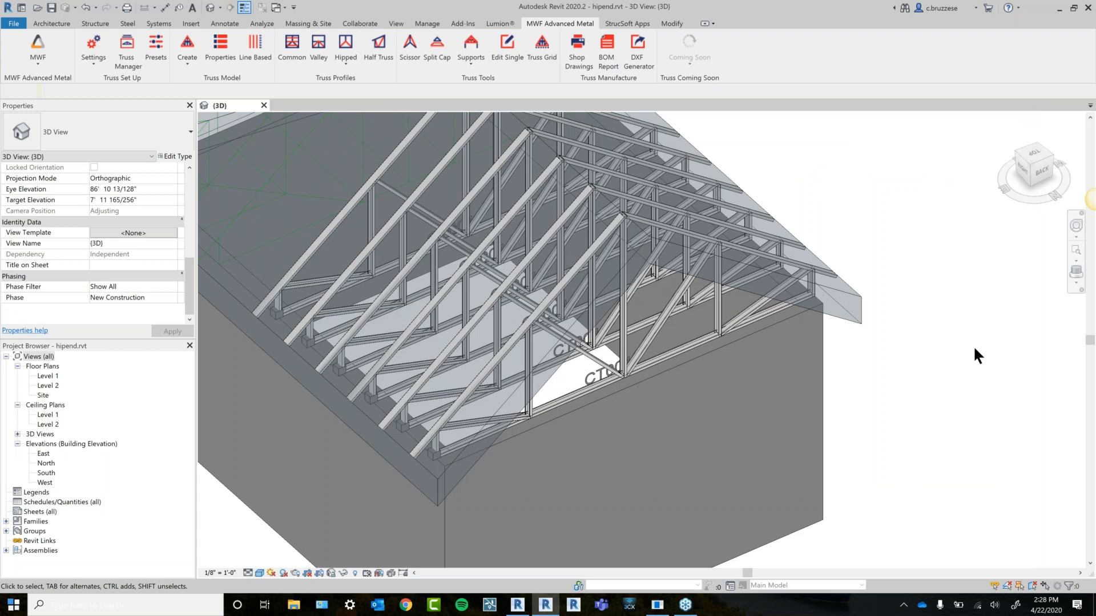
middle_drag(902, 318, 817, 345)
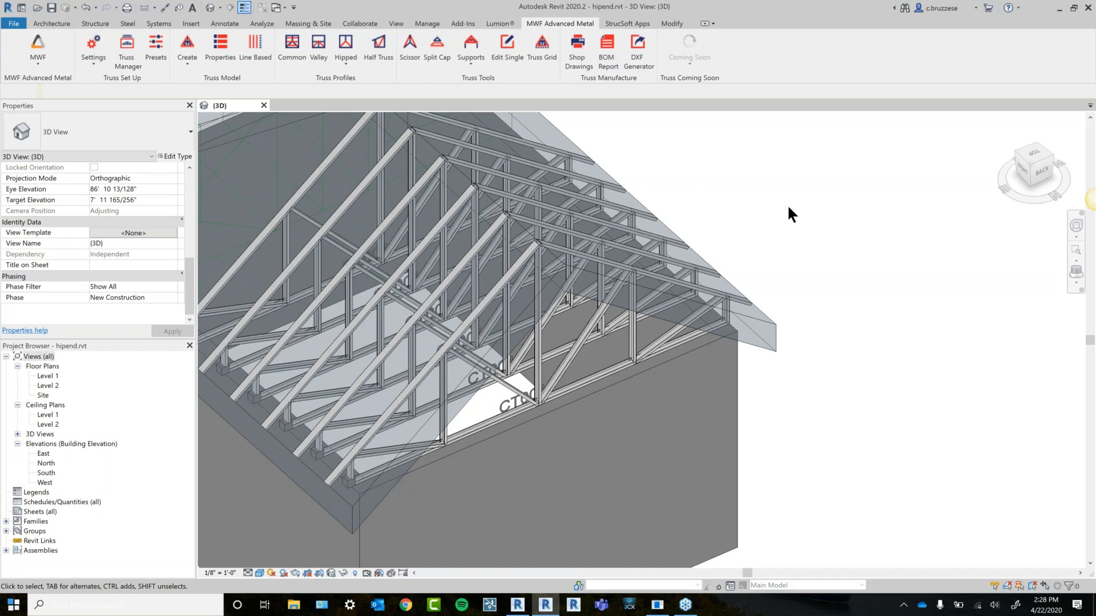
scroll(786, 205, down, 2)
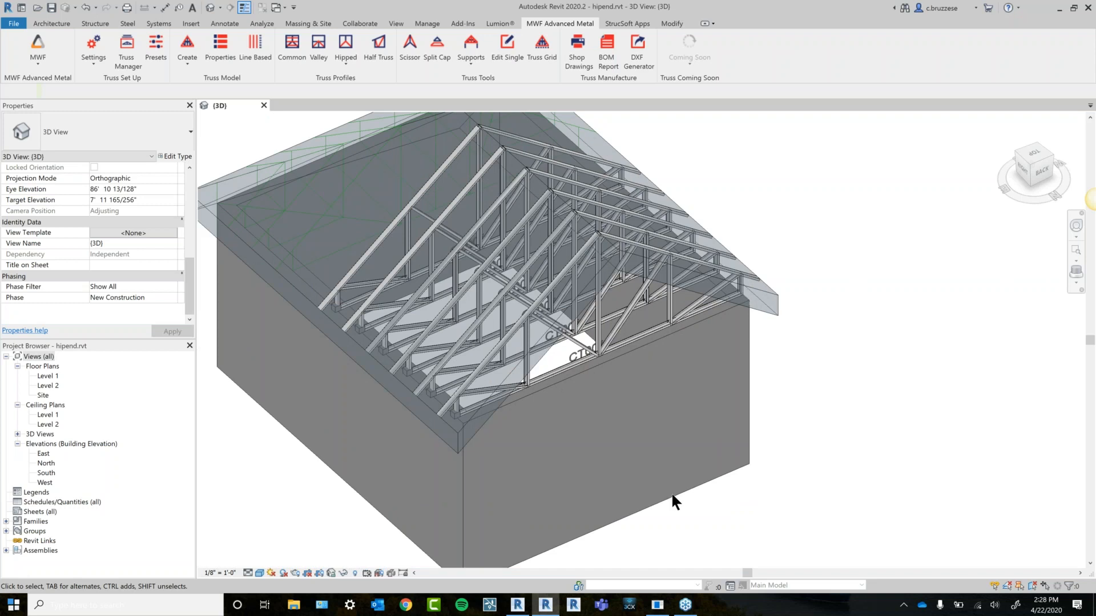
Switch to Truss Designer, maximize its window and fit the whole truss in the drawing area.
mouse_move(658, 605)
click(652, 554)
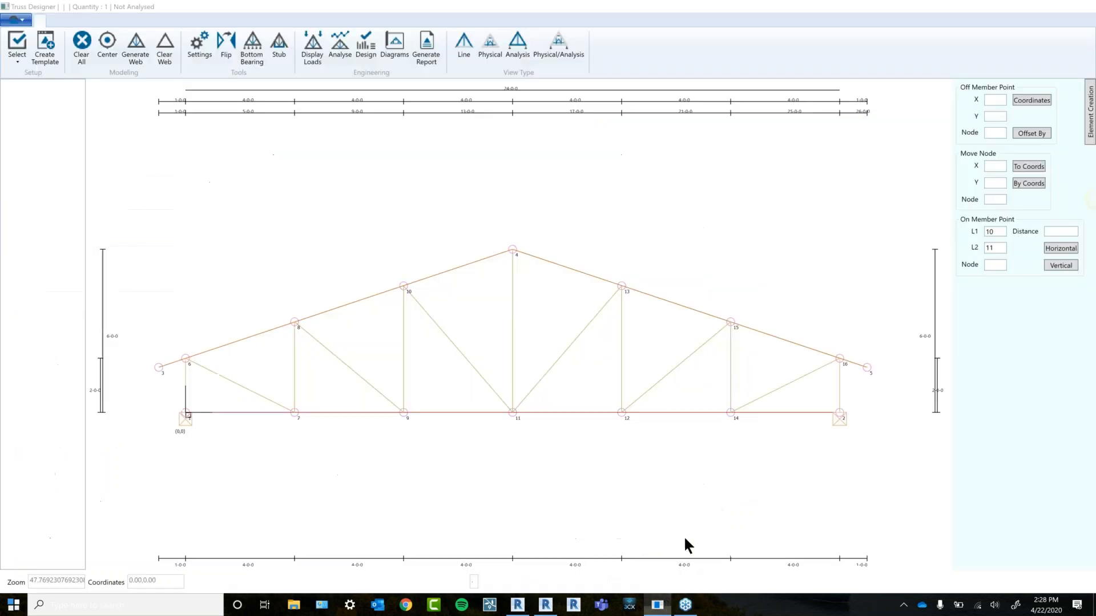
double_click(747, 20)
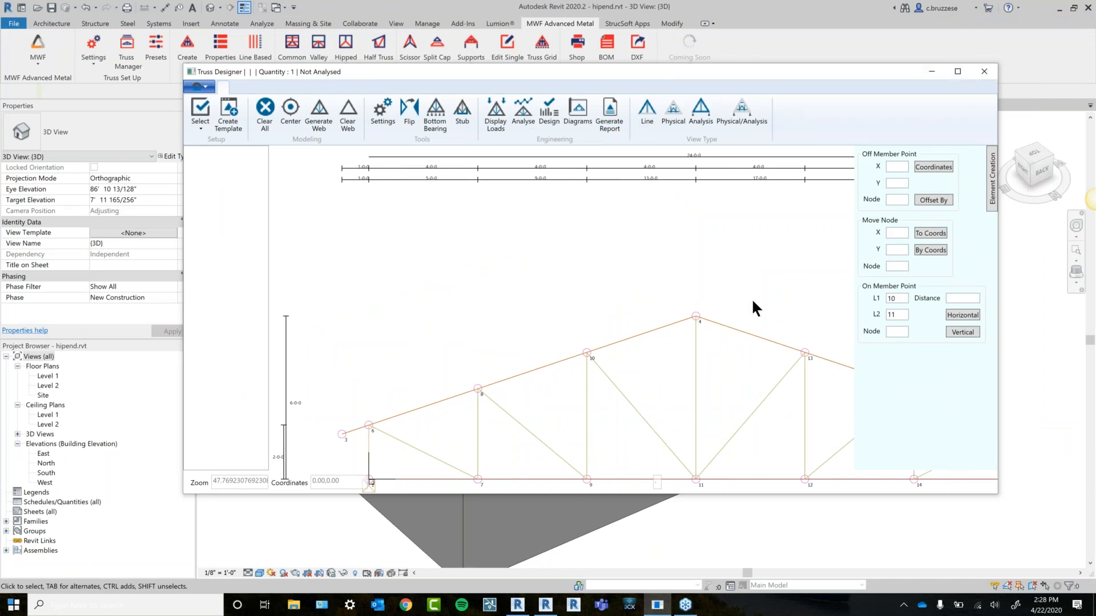
scroll(750, 300, down, 2)
middle_drag(676, 390, 610, 402)
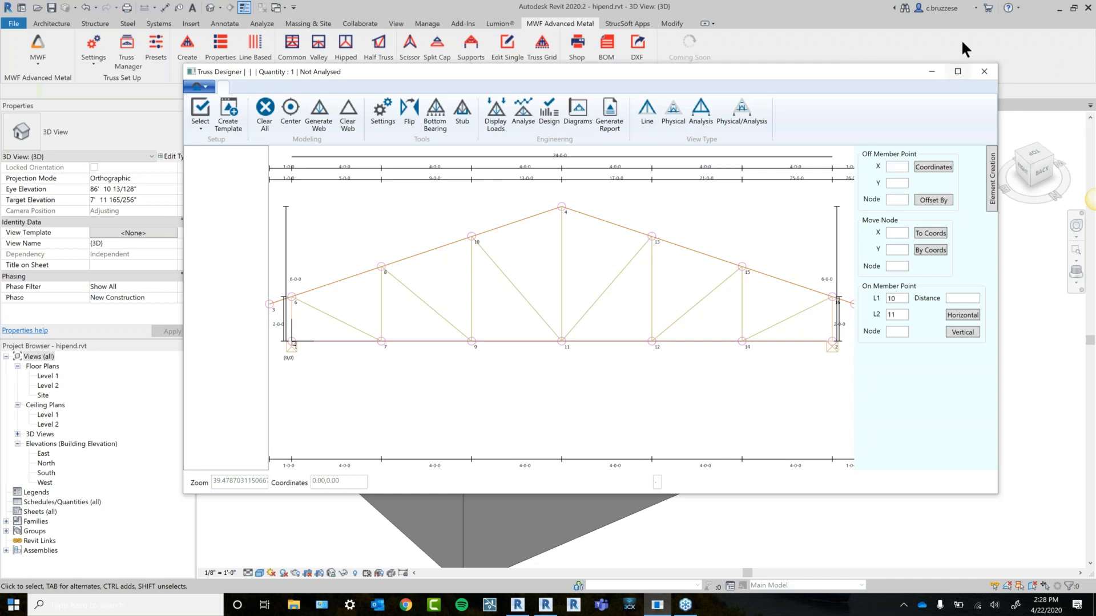
click(957, 72)
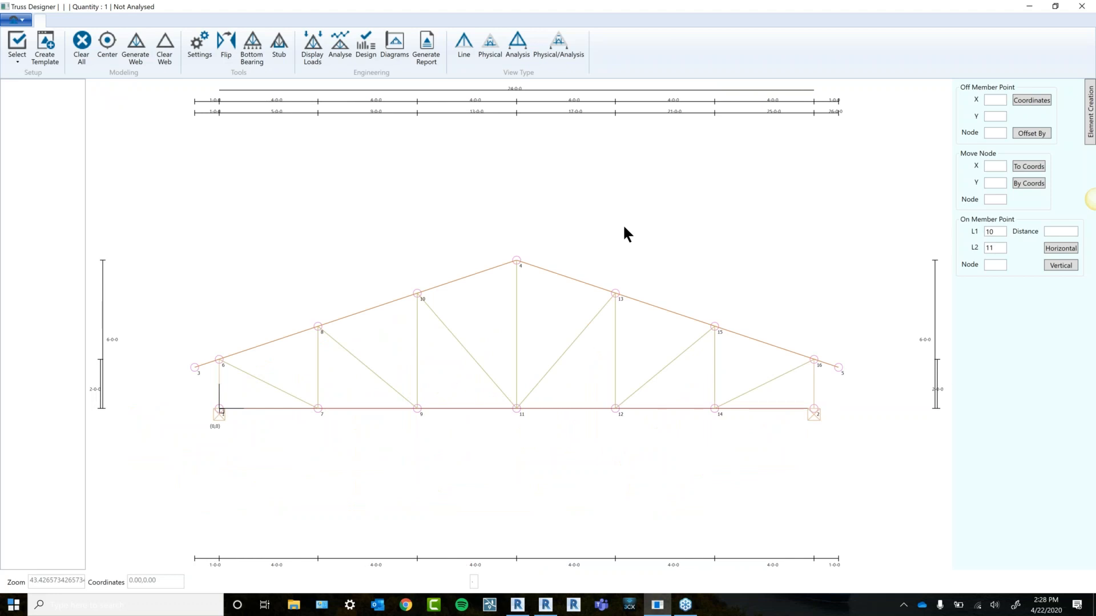
scroll(610, 233, up, 2)
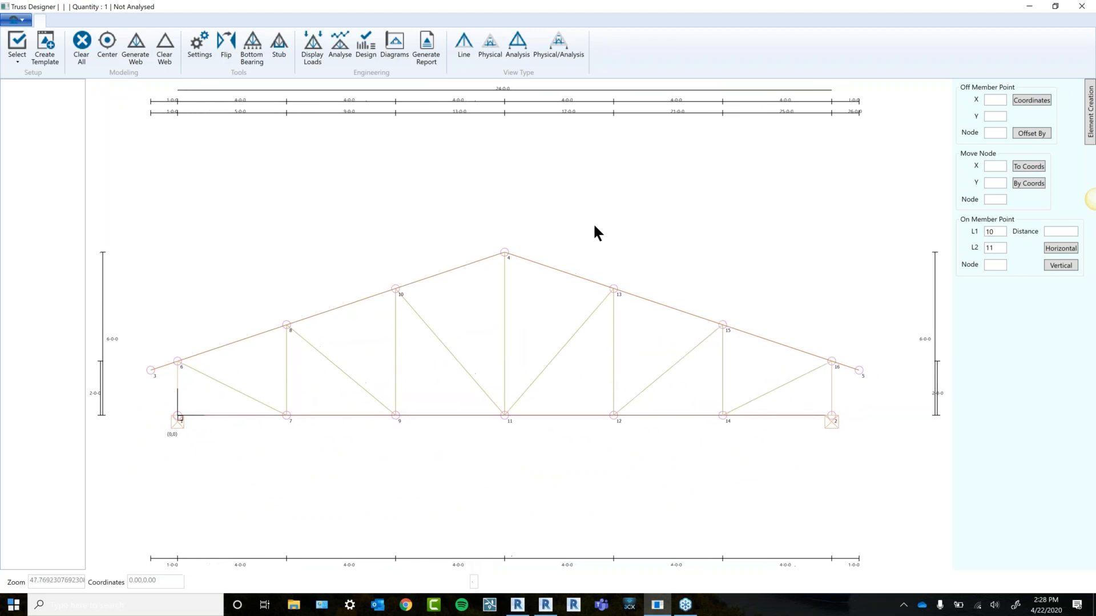
Review the Engineering load settings and the Reports settings for the truss, and accept the settings.
click(200, 51)
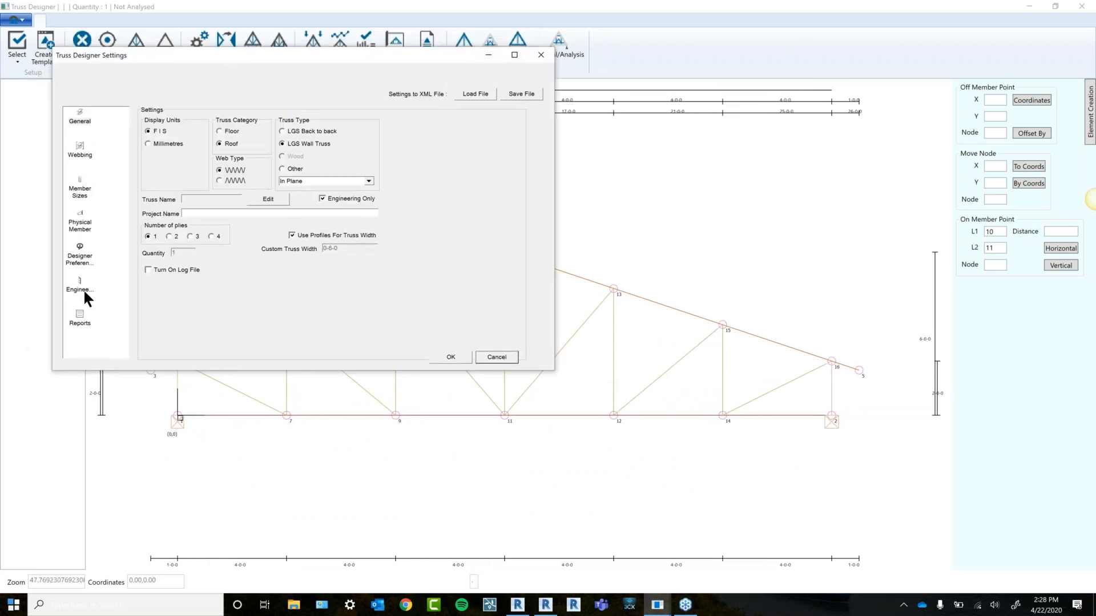
click(80, 288)
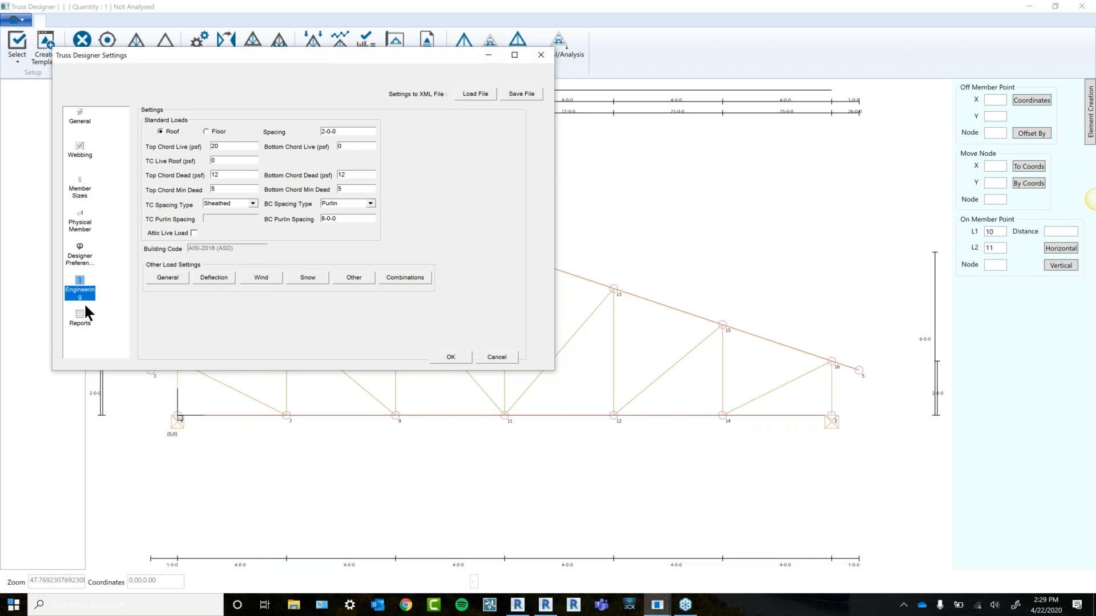
click(80, 321)
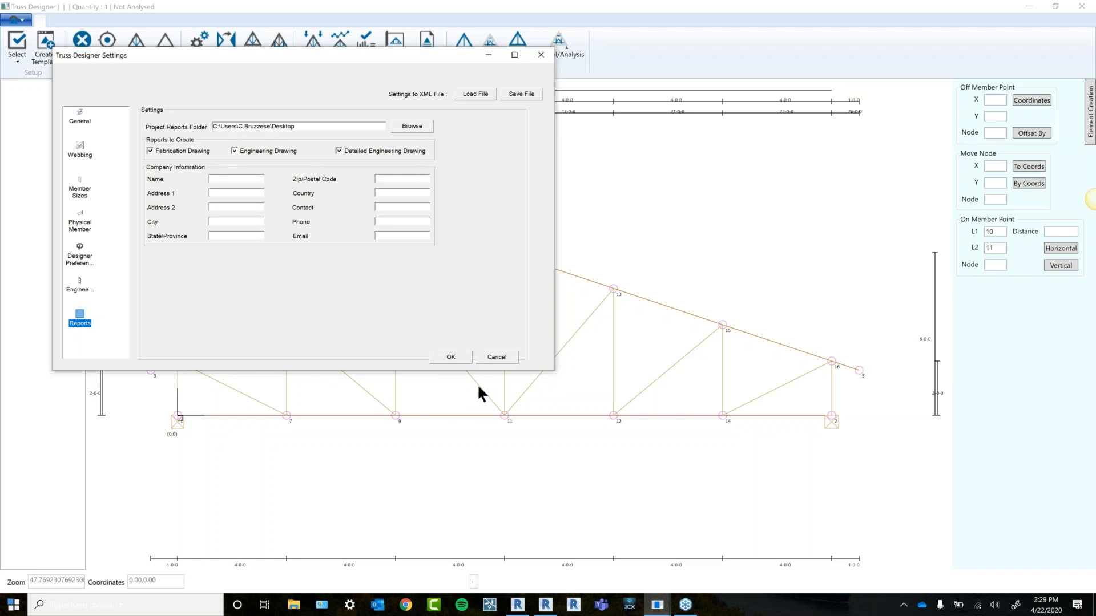
click(451, 358)
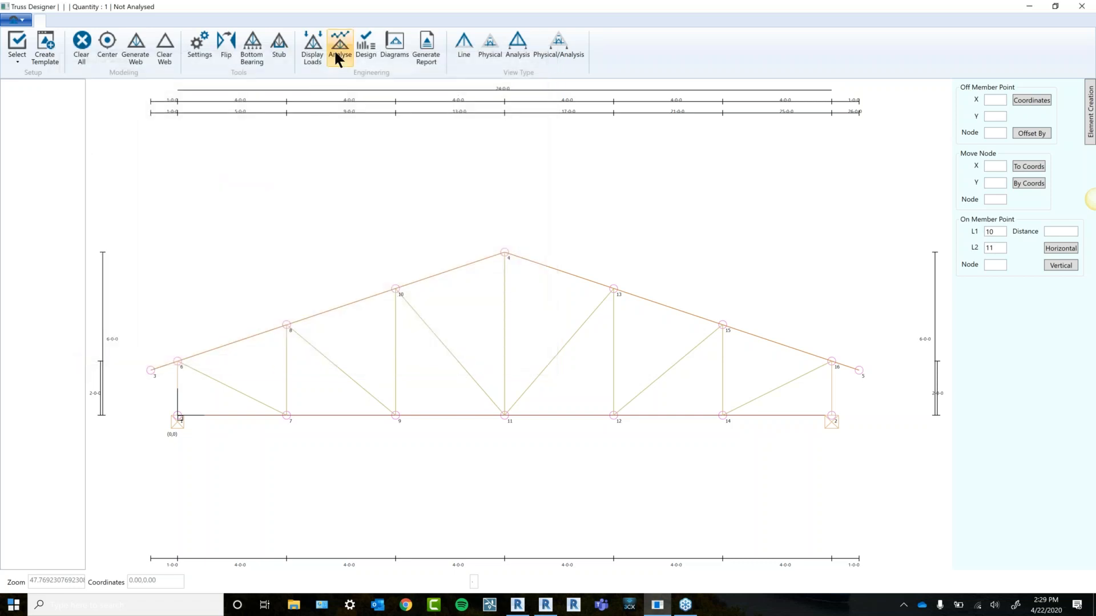
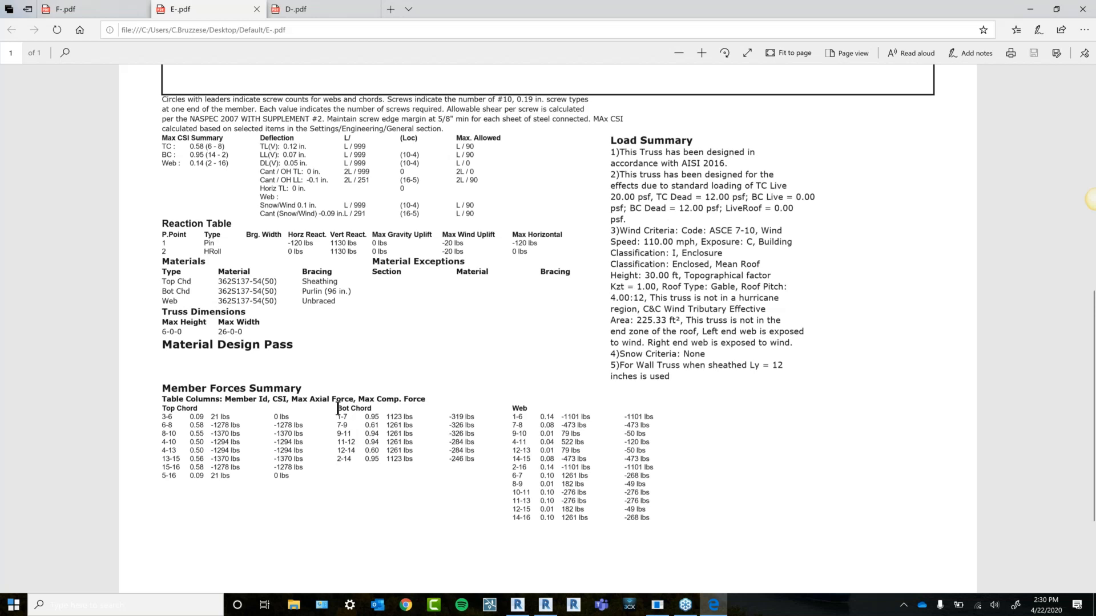
Review the material design and member forces summary in the engineering drawing report E-.pdf.
scroll(478, 513, down, 2)
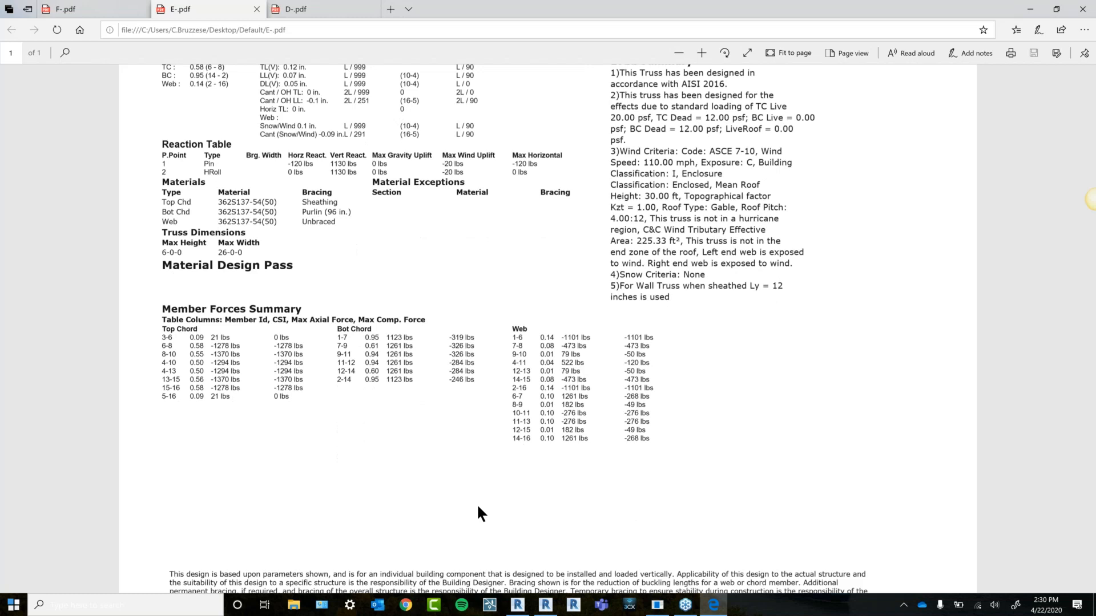
scroll(457, 451, up, 1)
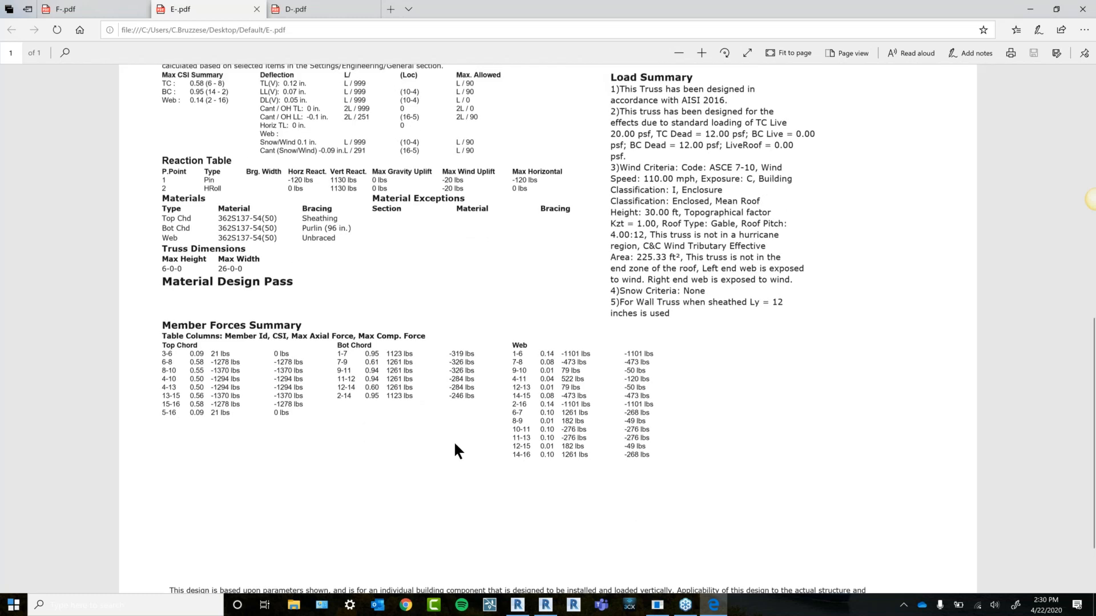
scroll(457, 450, up, 3)
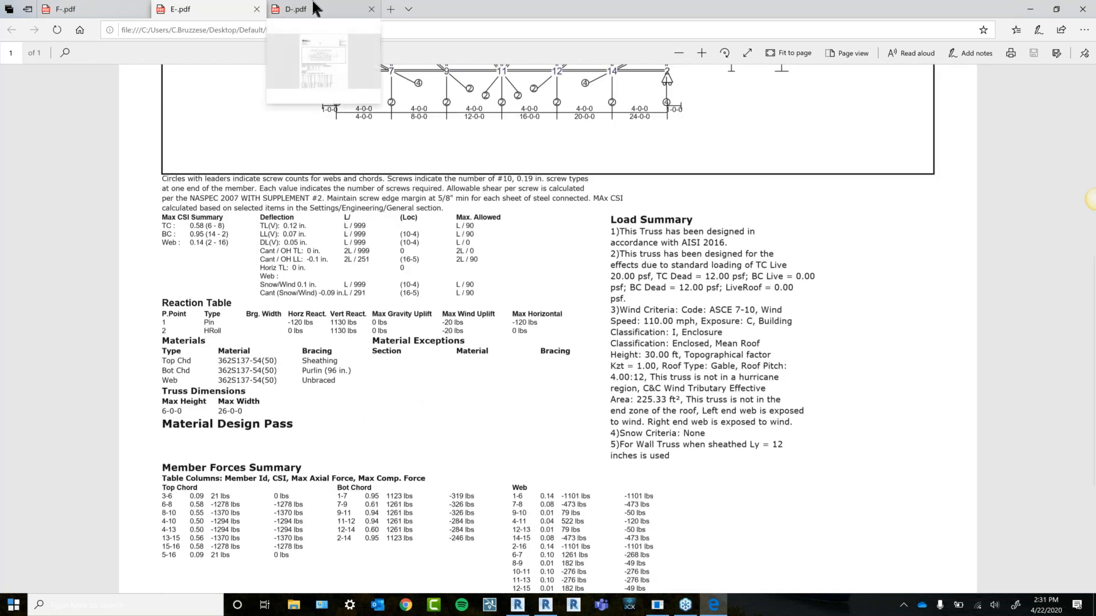
Open the detailed engineering report D-.pdf and examine the truss diagram, reactions and member tables on its first page.
click(314, 9)
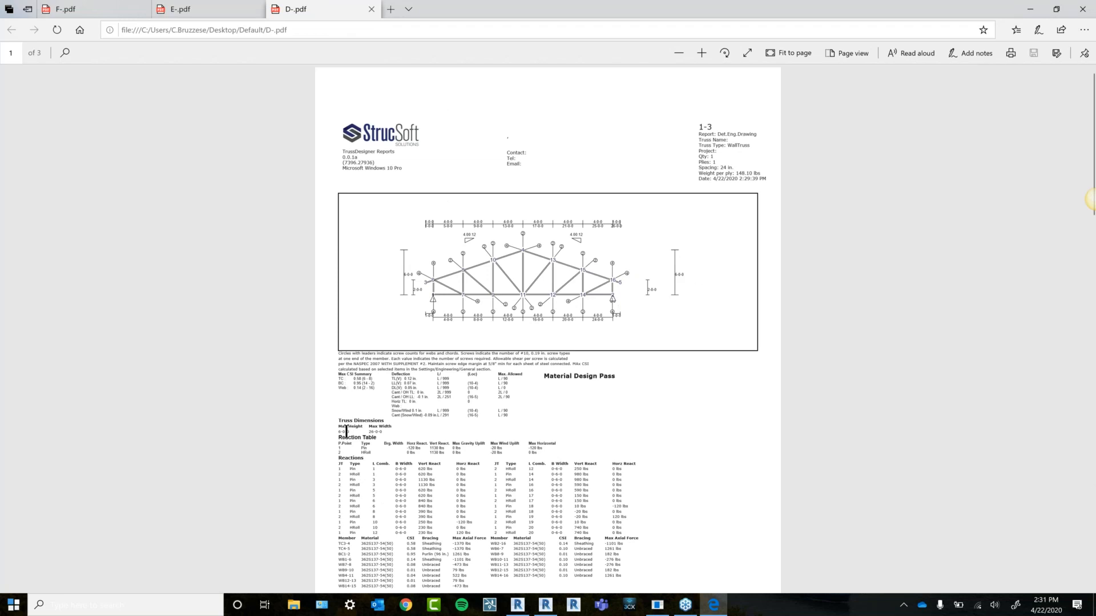
ctrl+scroll(456, 277, up, 2)
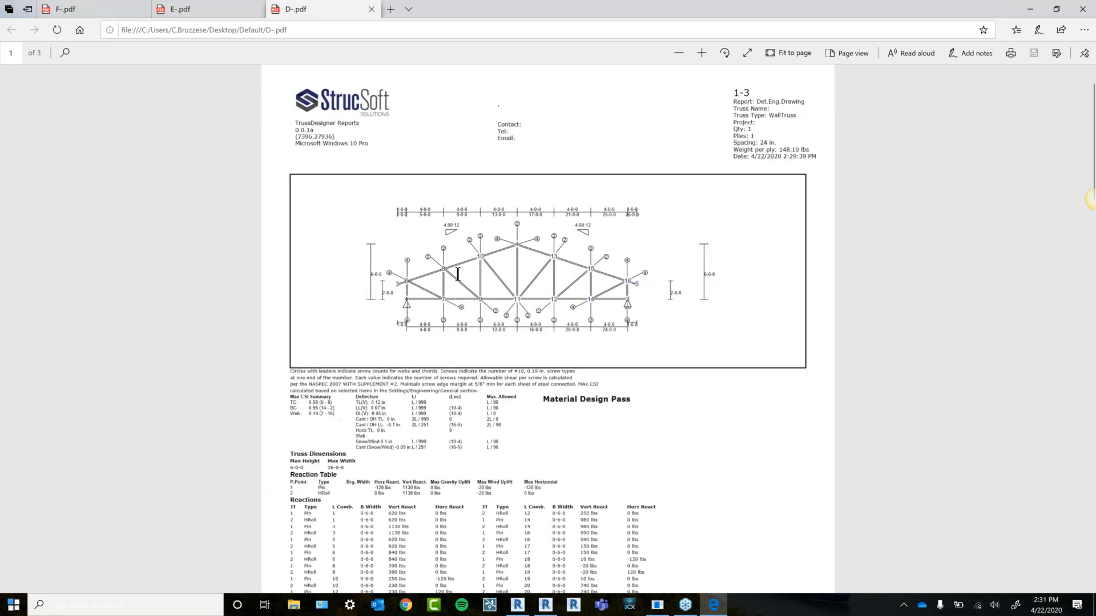
ctrl+scroll(513, 303, up, 2)
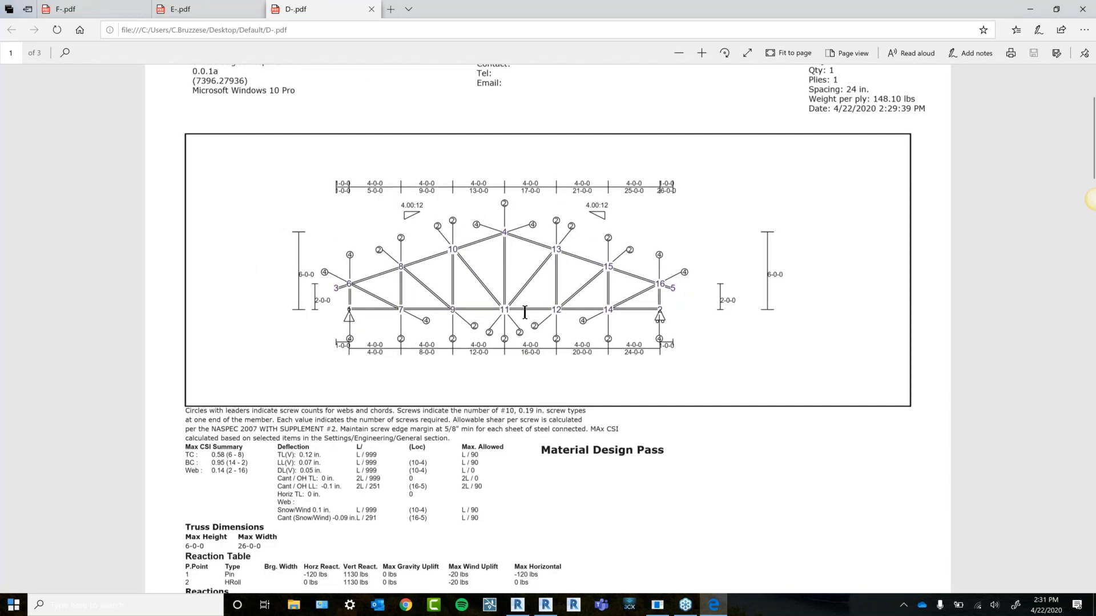
scroll(390, 180, up, 2)
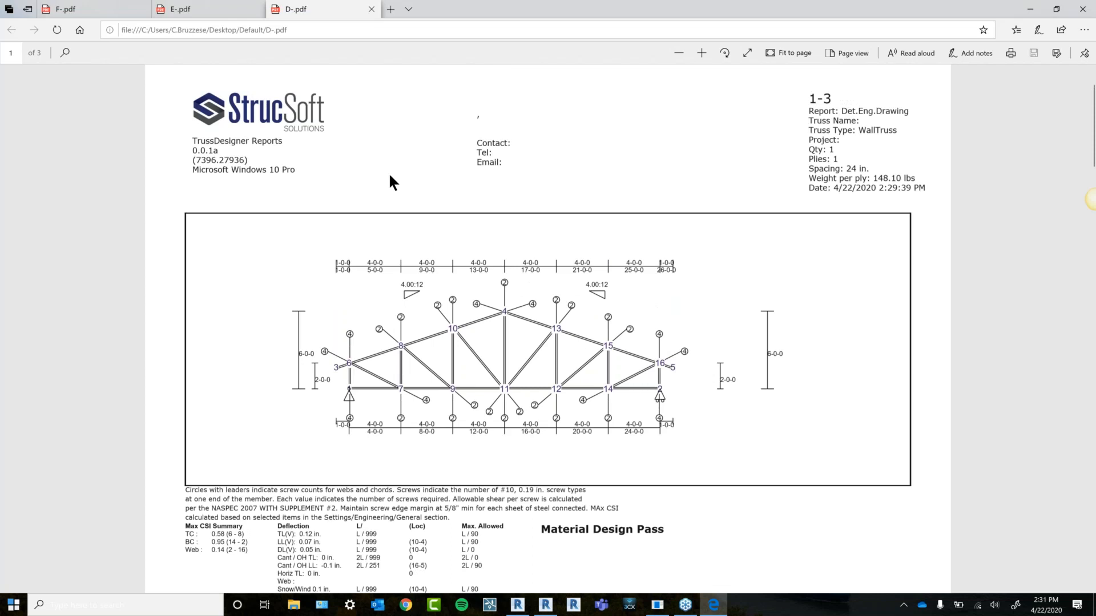
scroll(460, 529, down, 1)
scroll(460, 529, down, 3)
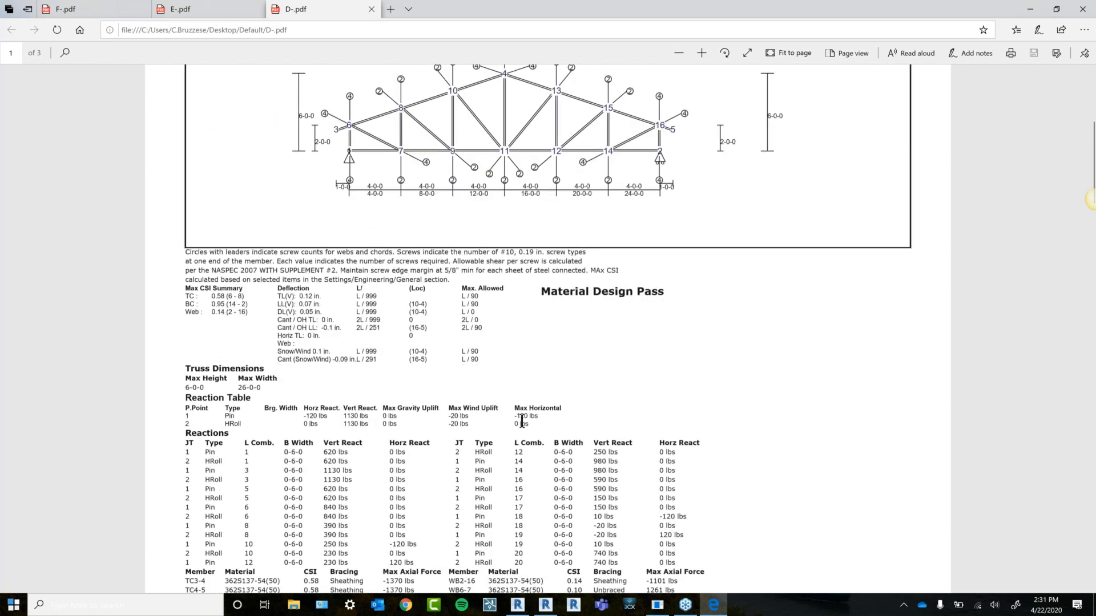
scroll(502, 454, down, 3)
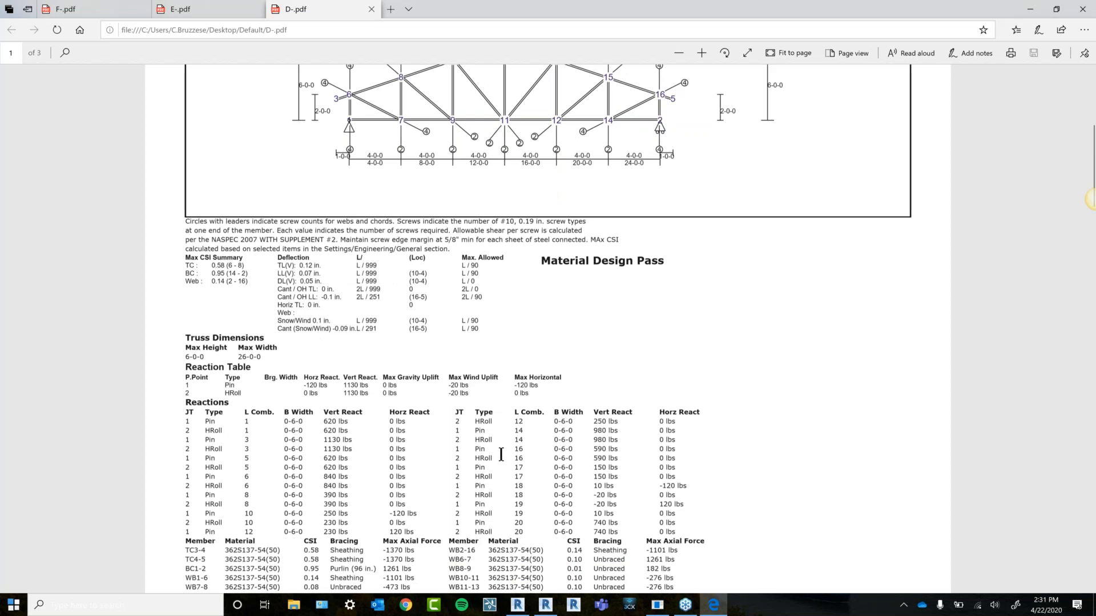
ctrl+scroll(245, 457, up, 1)
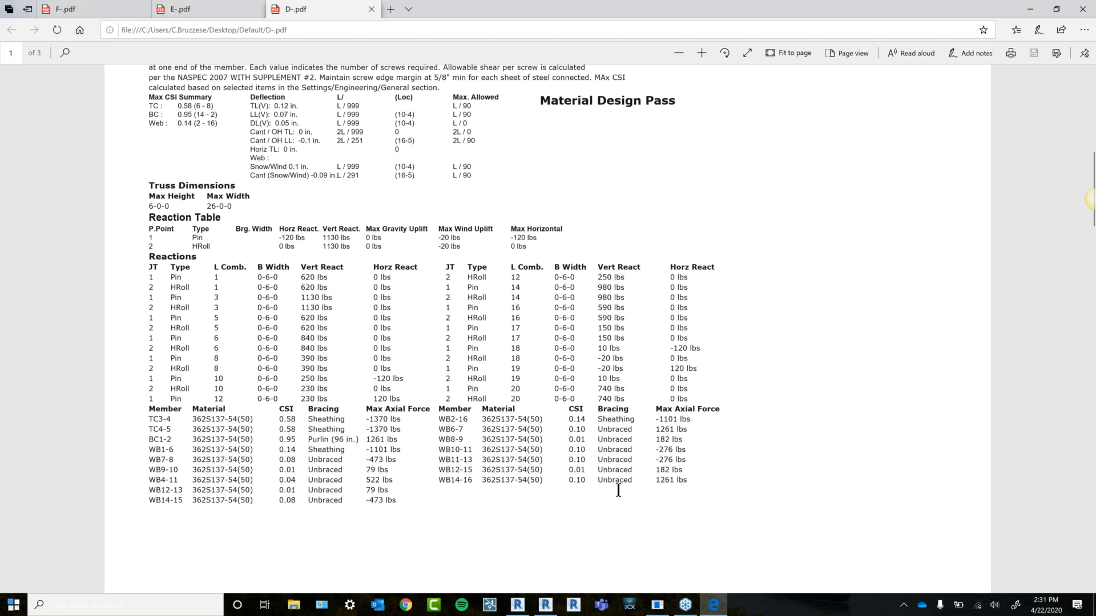
scroll(615, 526, down, 4)
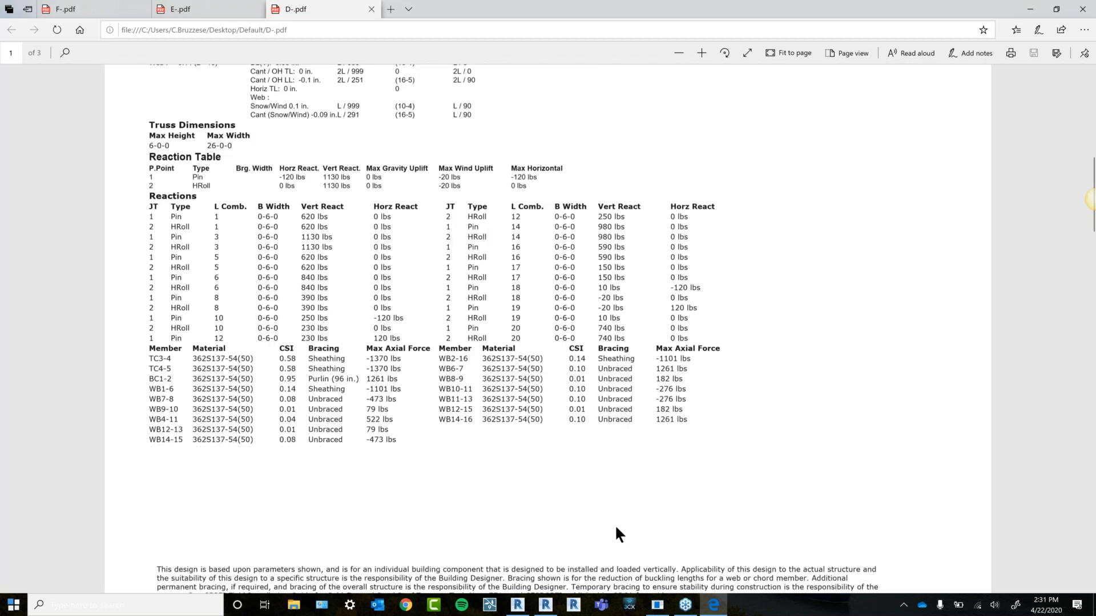
Examine the load summary and the dead, live and wind load tables on the second page of D-.pdf.
scroll(447, 436, down, 10)
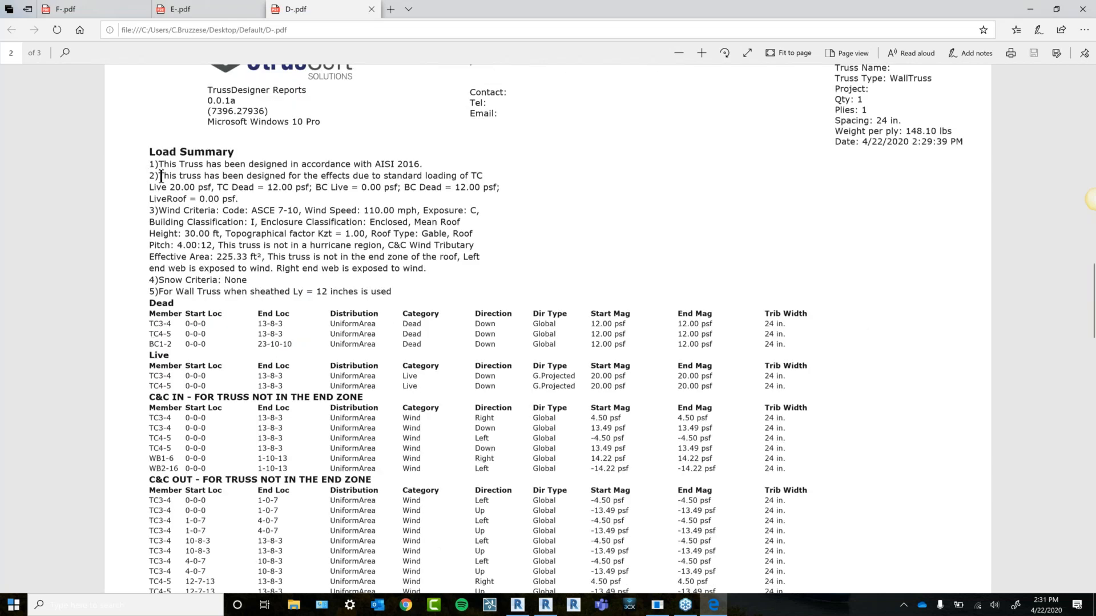
scroll(161, 179, down, 3)
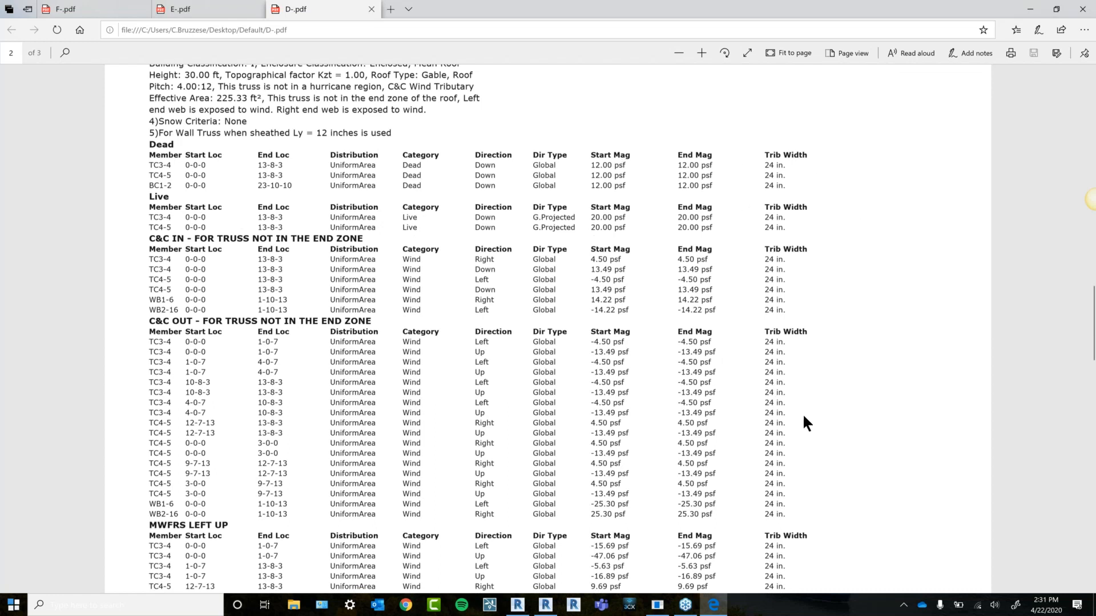
scroll(801, 421, down, 3)
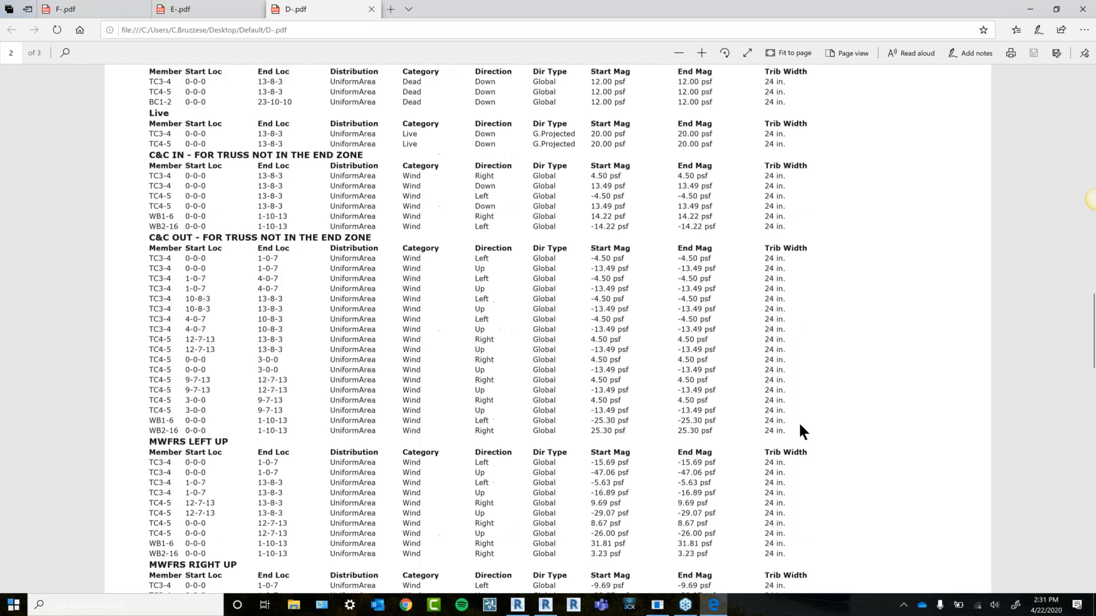
Review the remaining wind loads, load combinations and member forces summary in D-.pdf, and close all open PDF reports.
scroll(799, 432, down, 20)
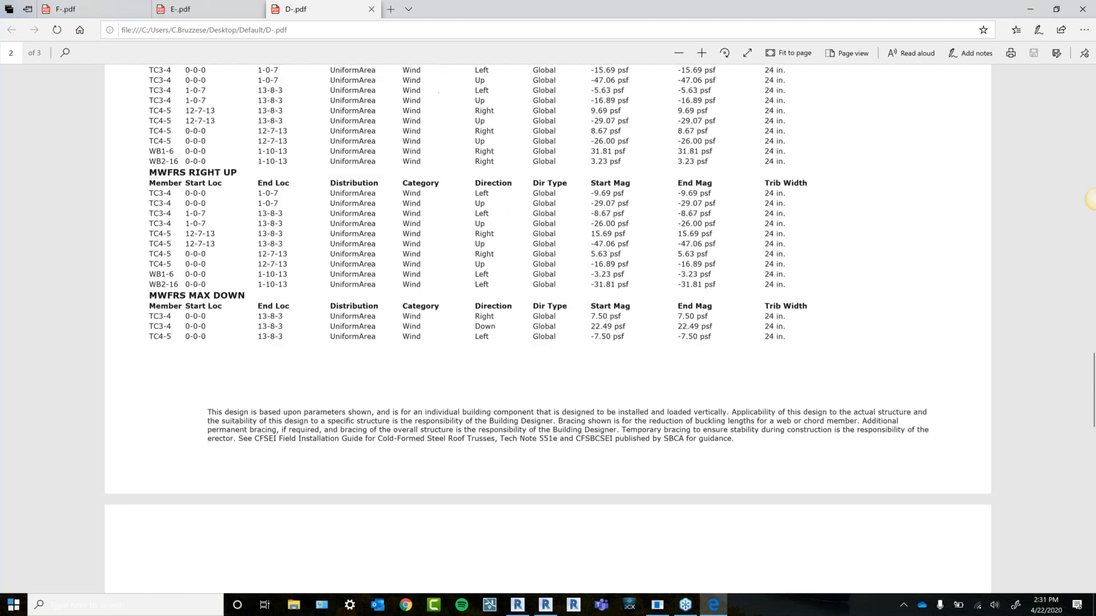
scroll(566, 387, down, 7)
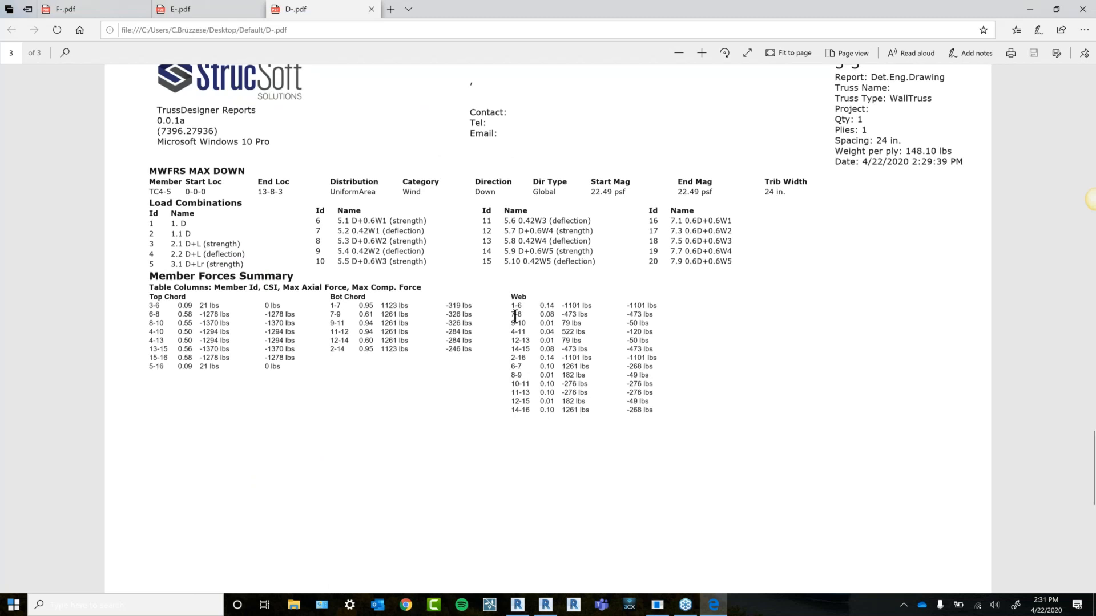
scroll(476, 485, up, 15)
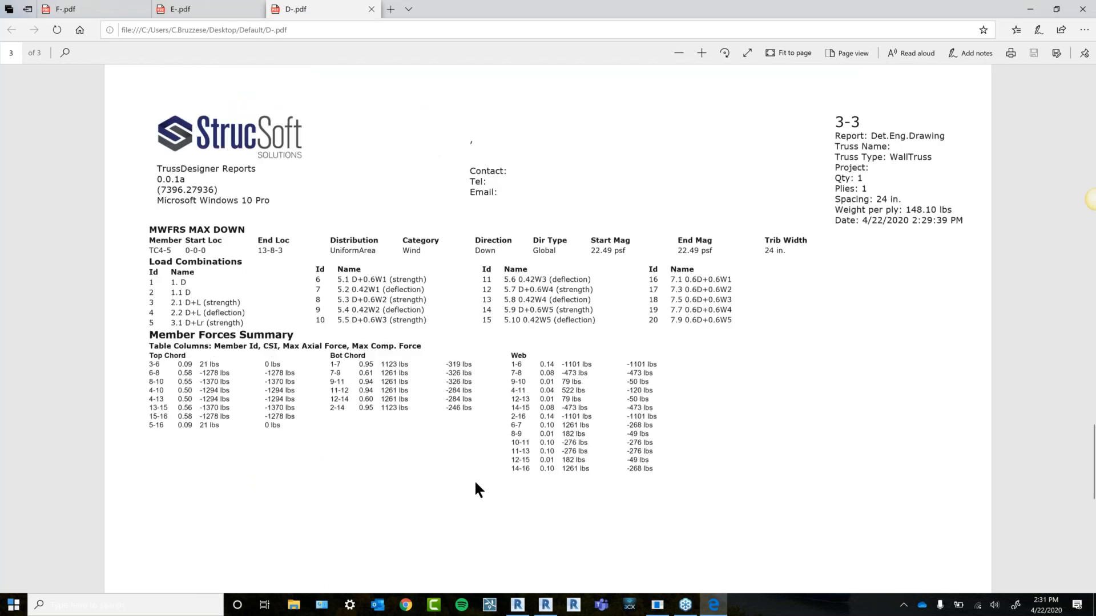
scroll(476, 490, up, 15)
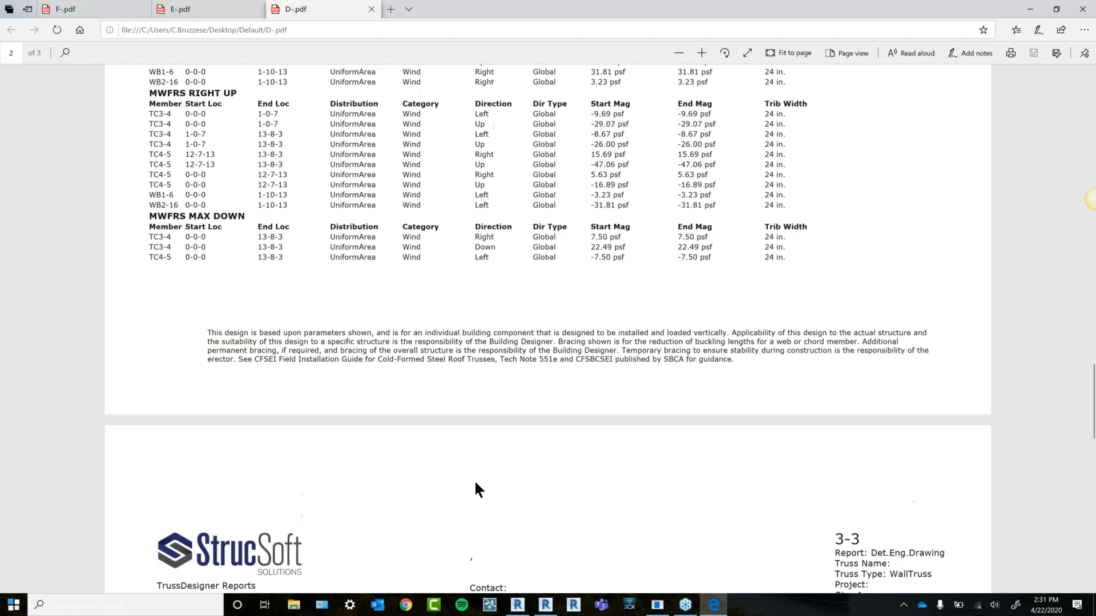
scroll(474, 480, up, 20)
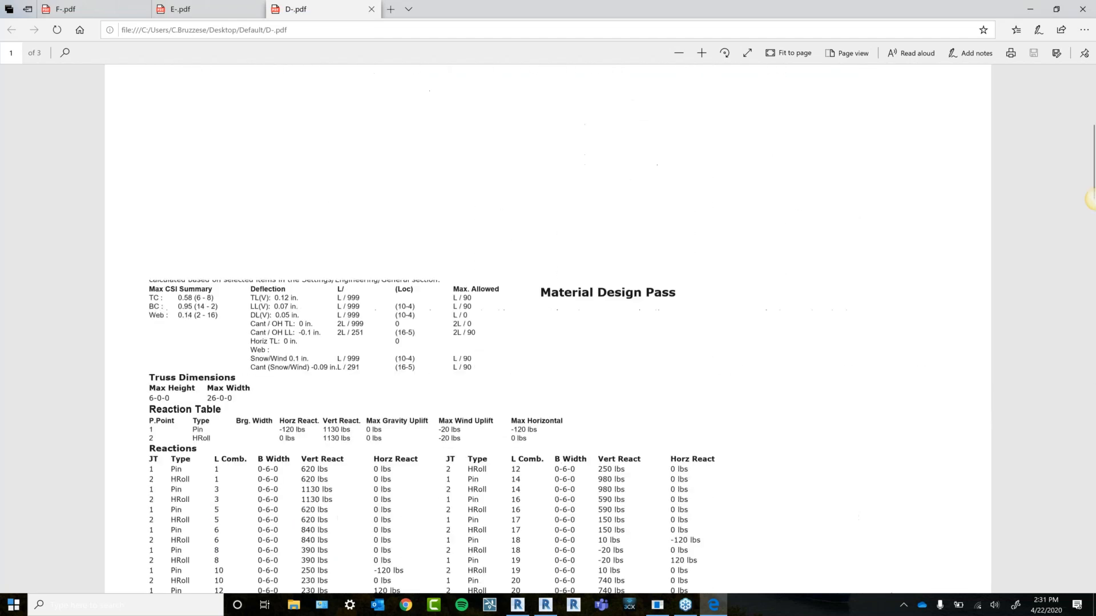
click(1083, 9)
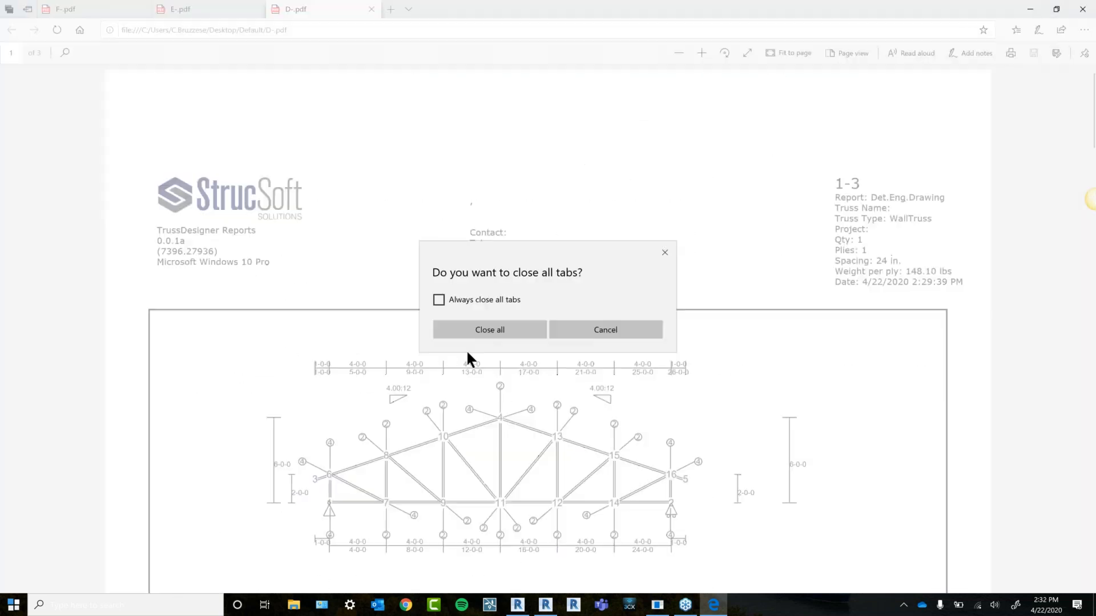
click(489, 330)
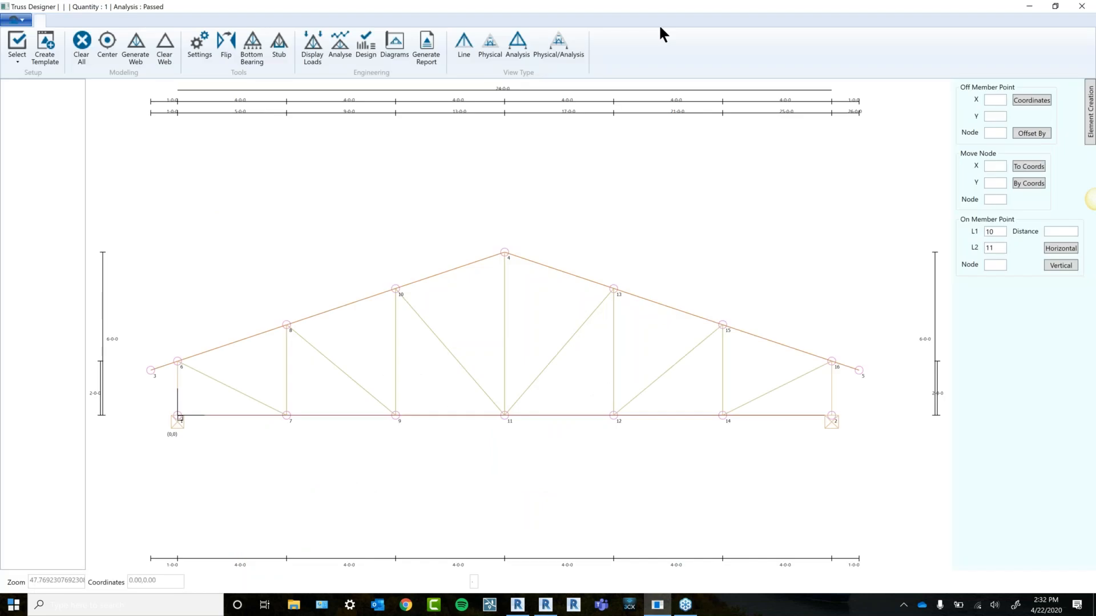
scroll(527, 390, up, 3)
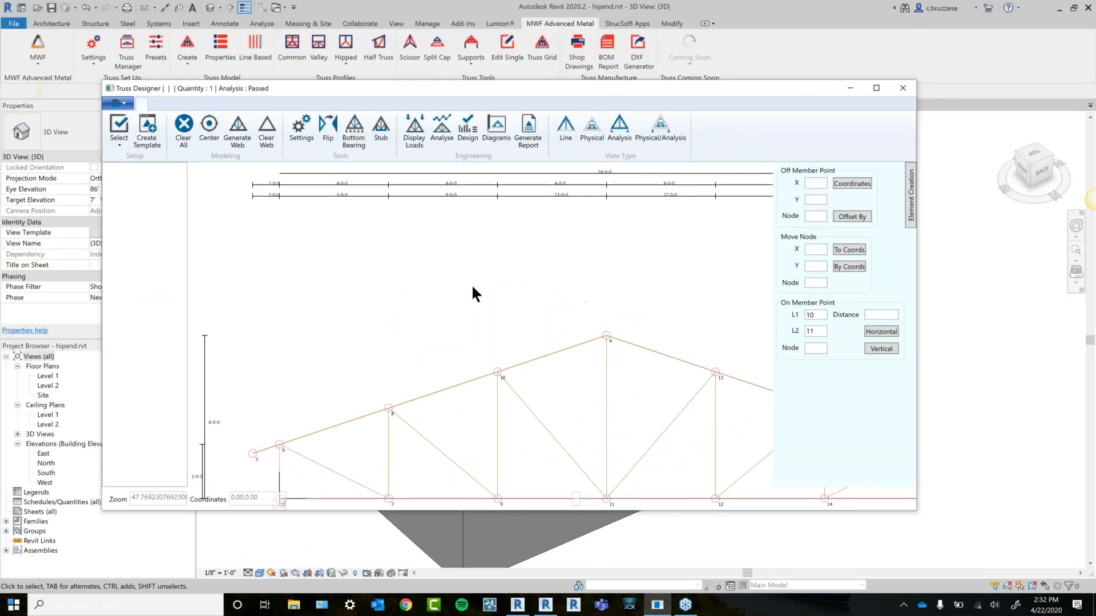
scroll(472, 287, down, 2)
middle_drag(596, 361, 543, 410)
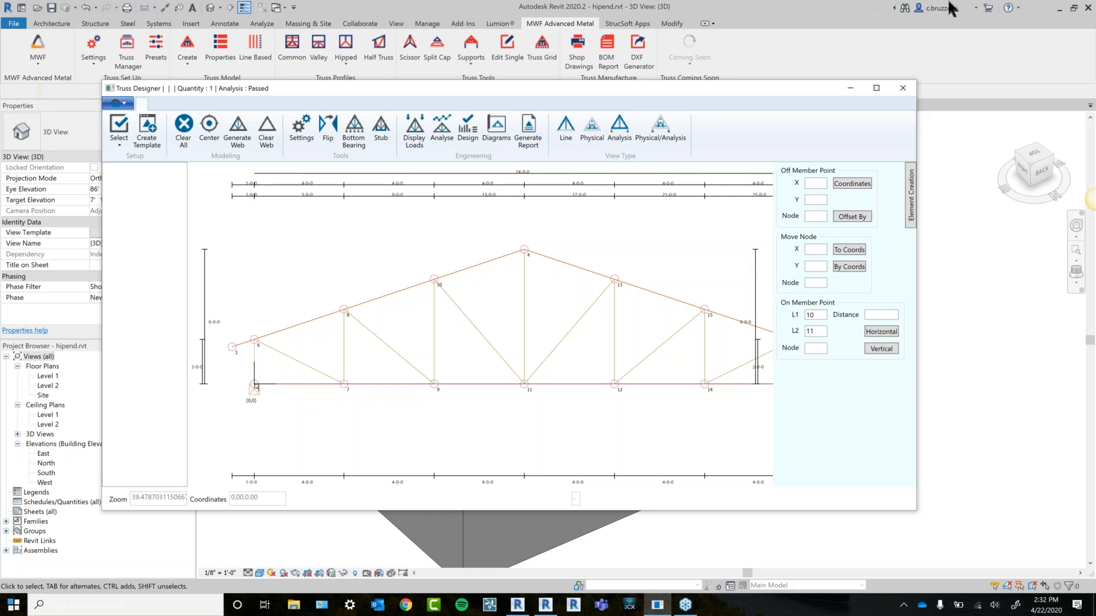
click(1086, 44)
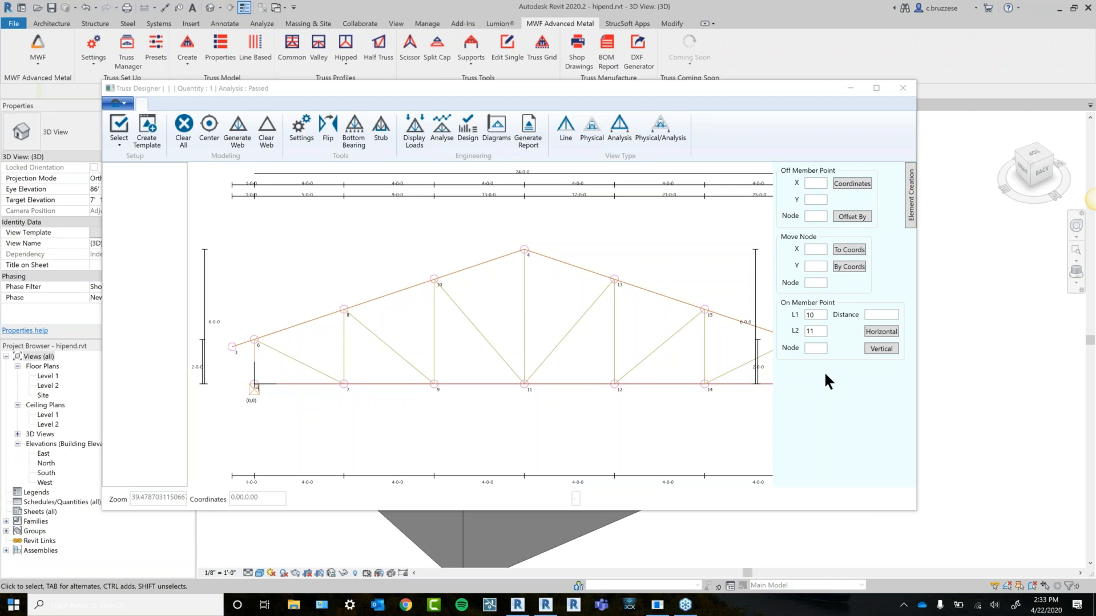
key(XF86AudioLowerVolume)
scroll(475, 328, up, 1)
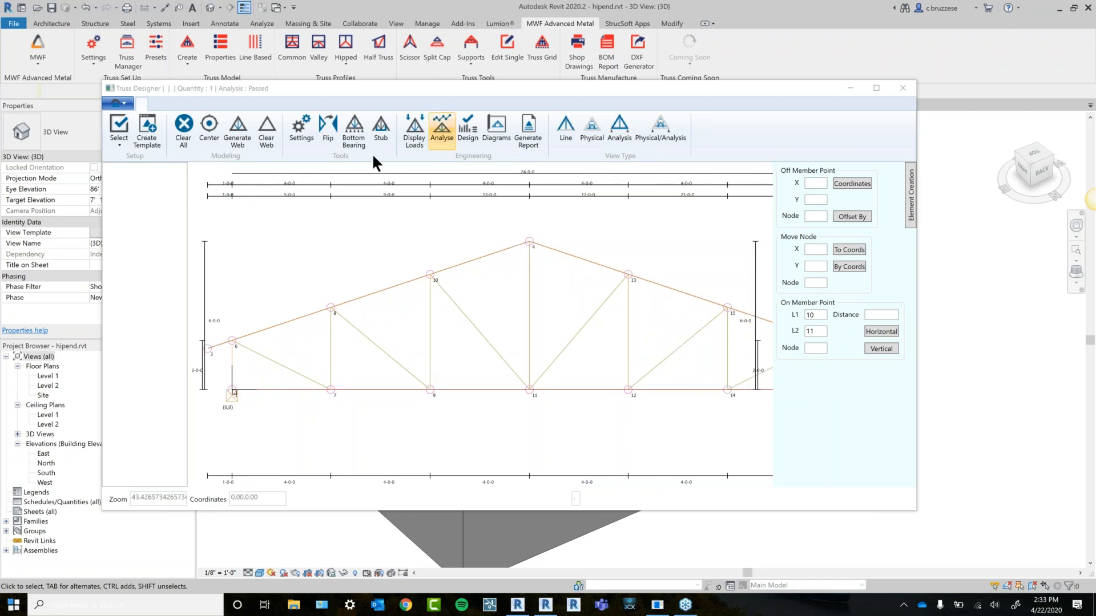
Check the Screws Category options in the truss's Engineering general load settings, keeping #10.
click(303, 135)
click(102, 308)
click(189, 302)
click(216, 310)
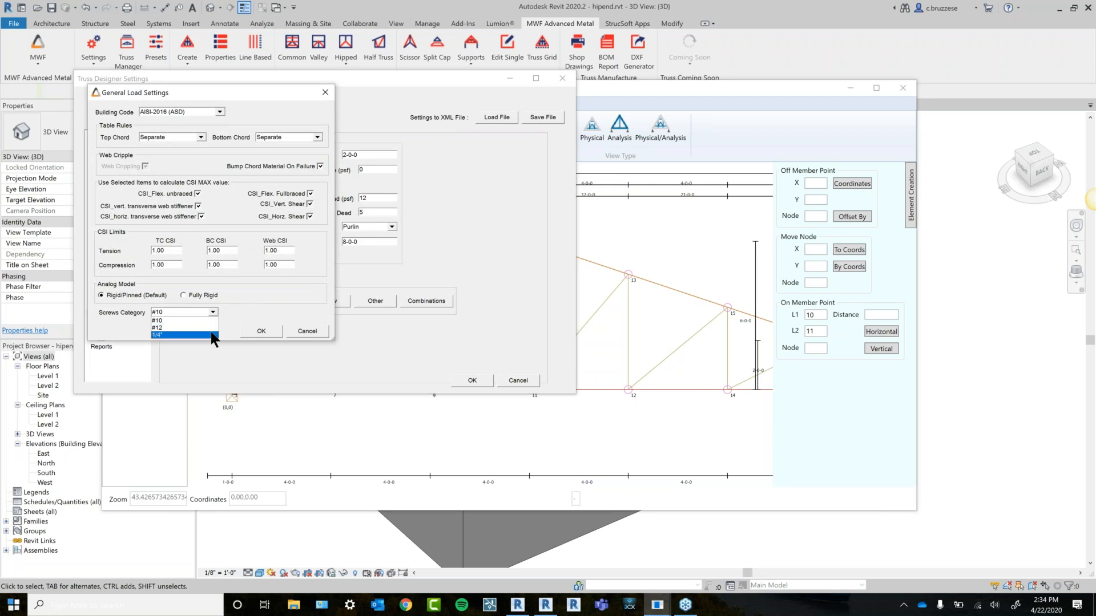
click(293, 311)
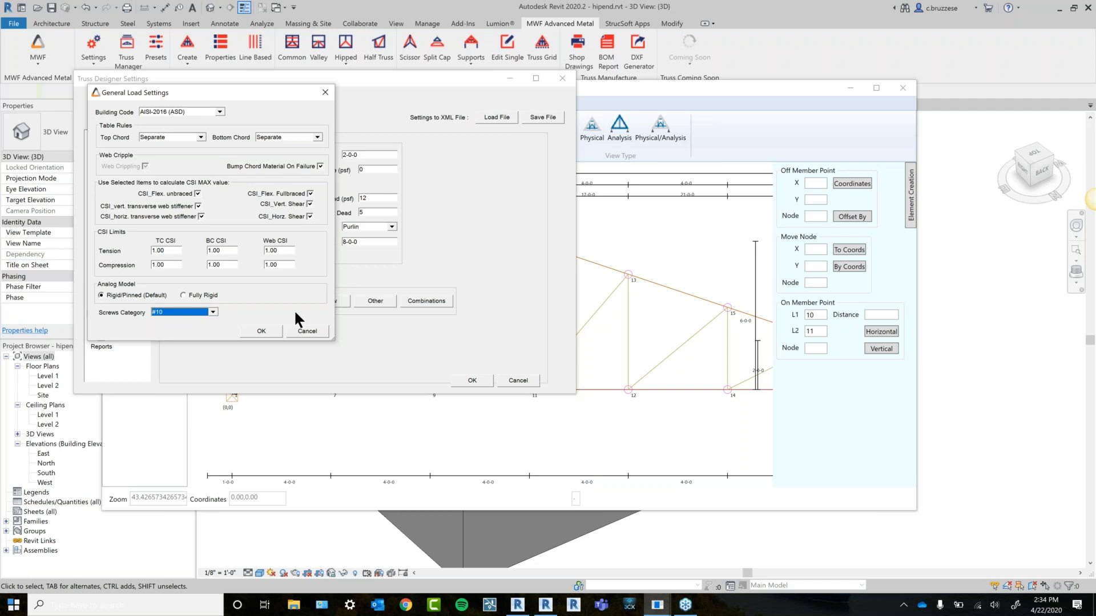
click(266, 330)
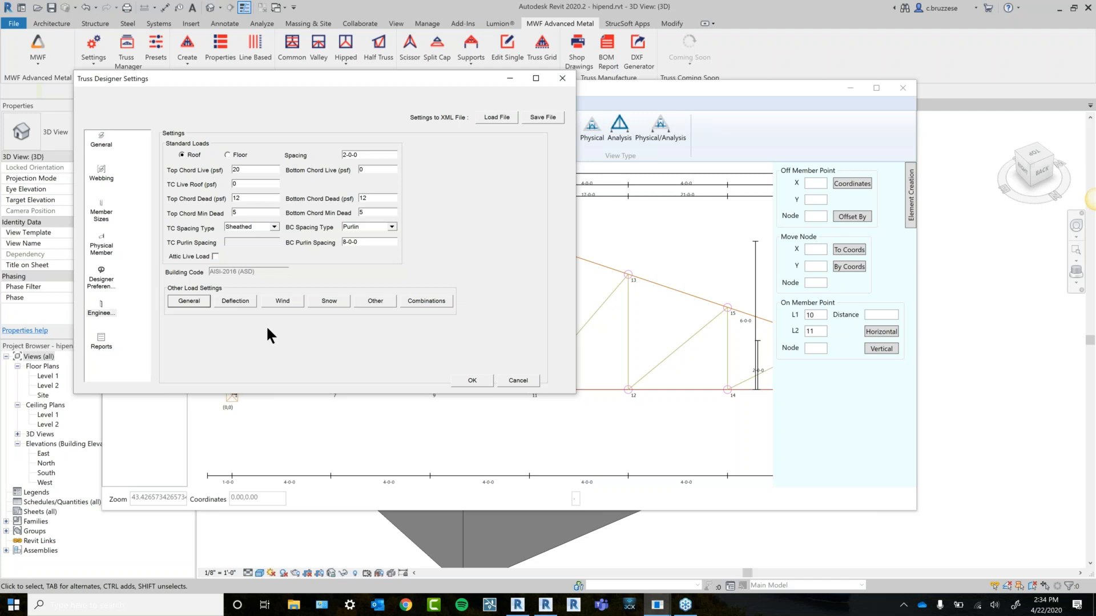
Cancel the truss settings and close Truss Designer to return to the Revit model.
key(XF86AudioRaiseVolume)
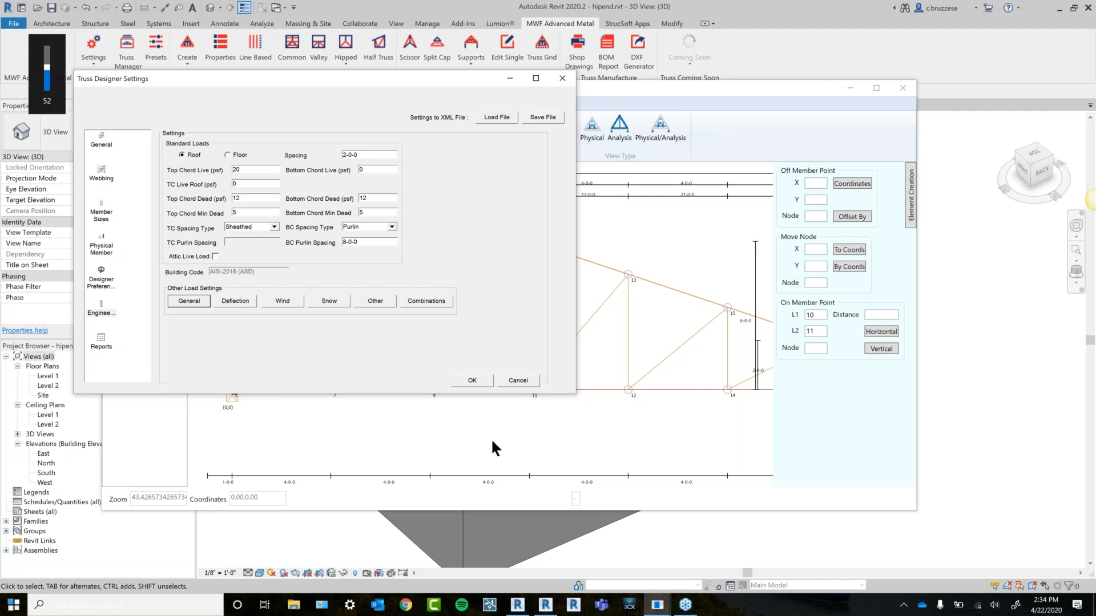
click(524, 381)
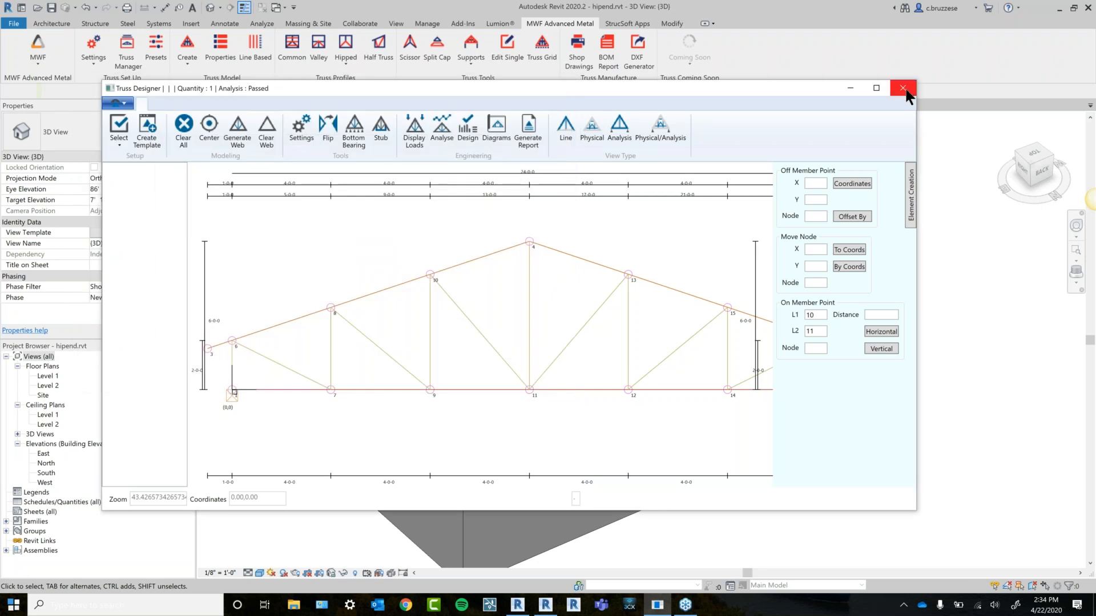
click(904, 89)
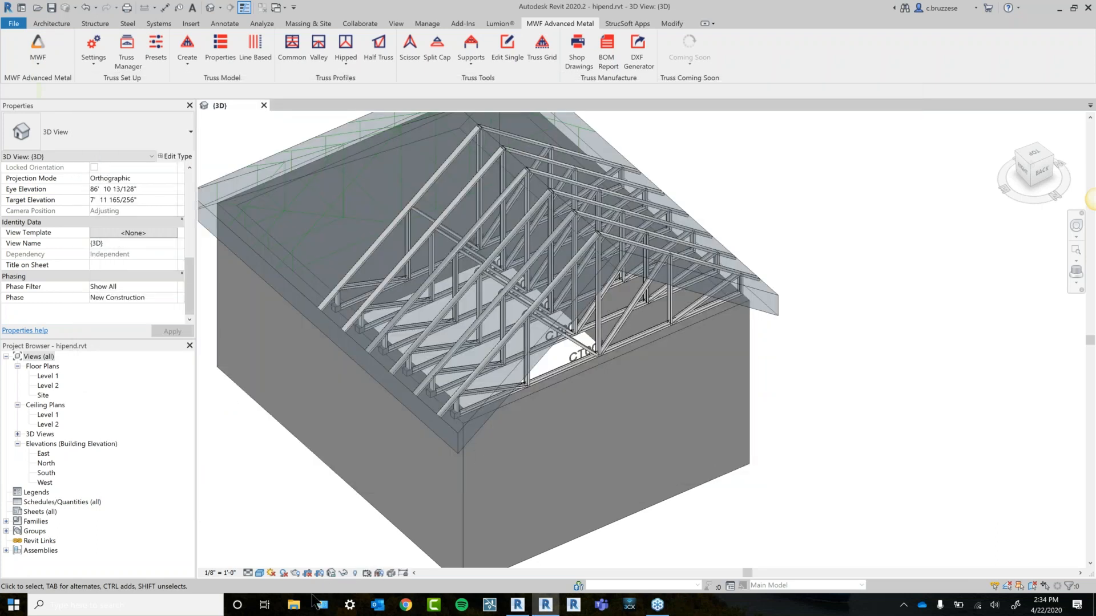
Open MemberReport.xlsx from the recent files in File Explorer, and widen the Profile and Designation columns.
click(293, 606)
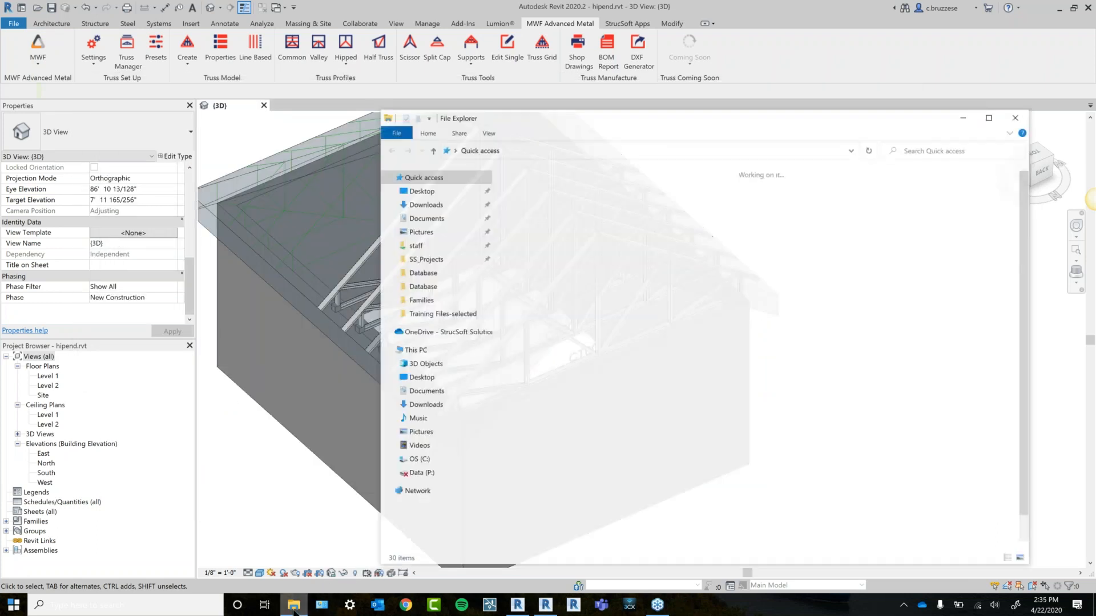
drag(633, 123, 547, 76)
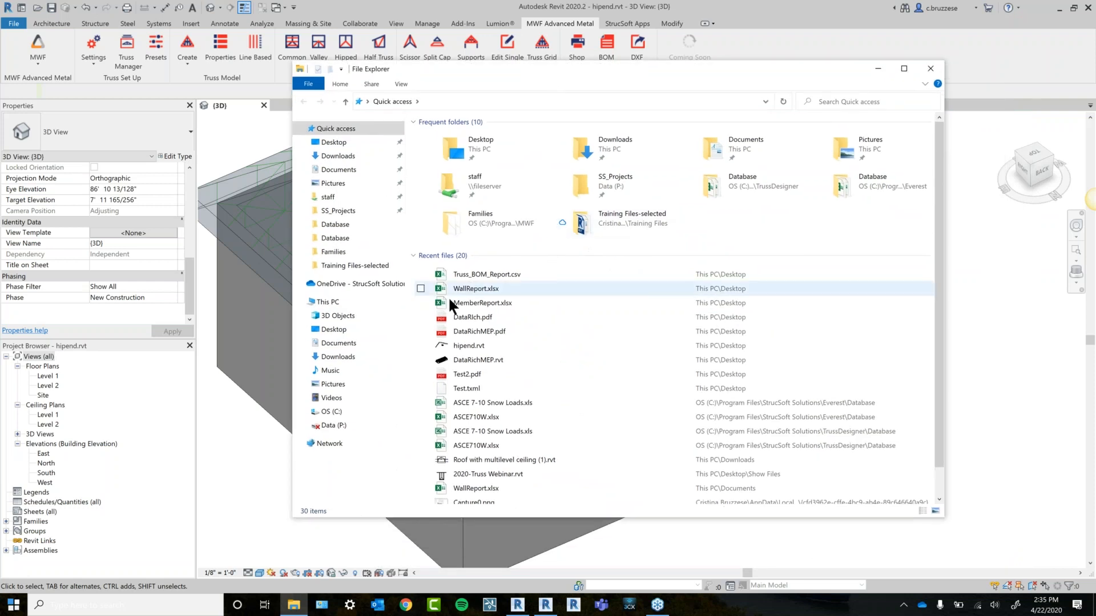
double_click(488, 303)
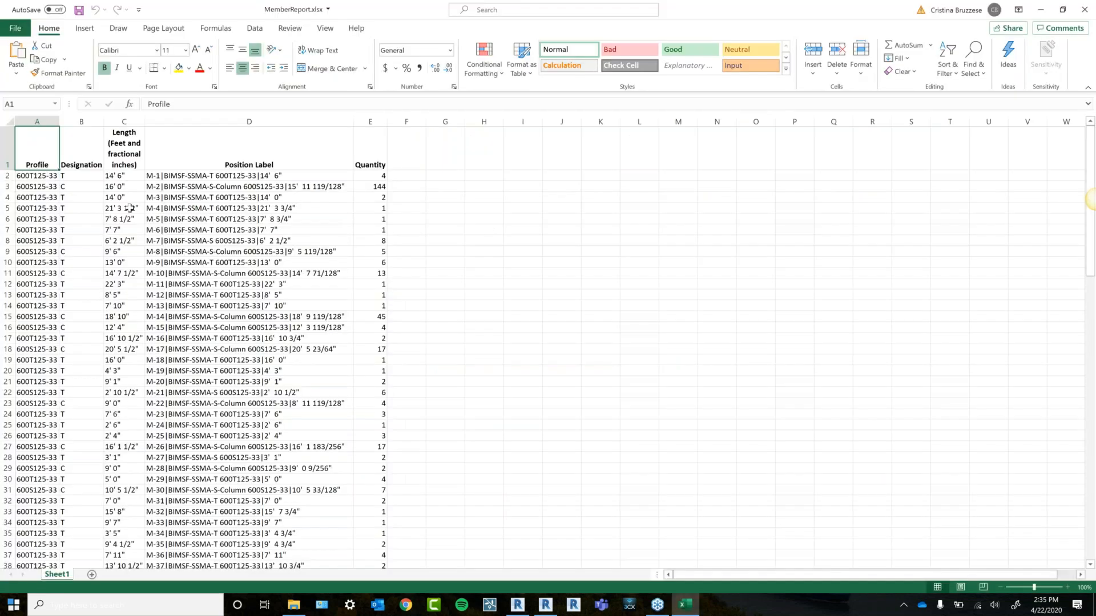
double_click(104, 121)
drag(60, 121, 85, 120)
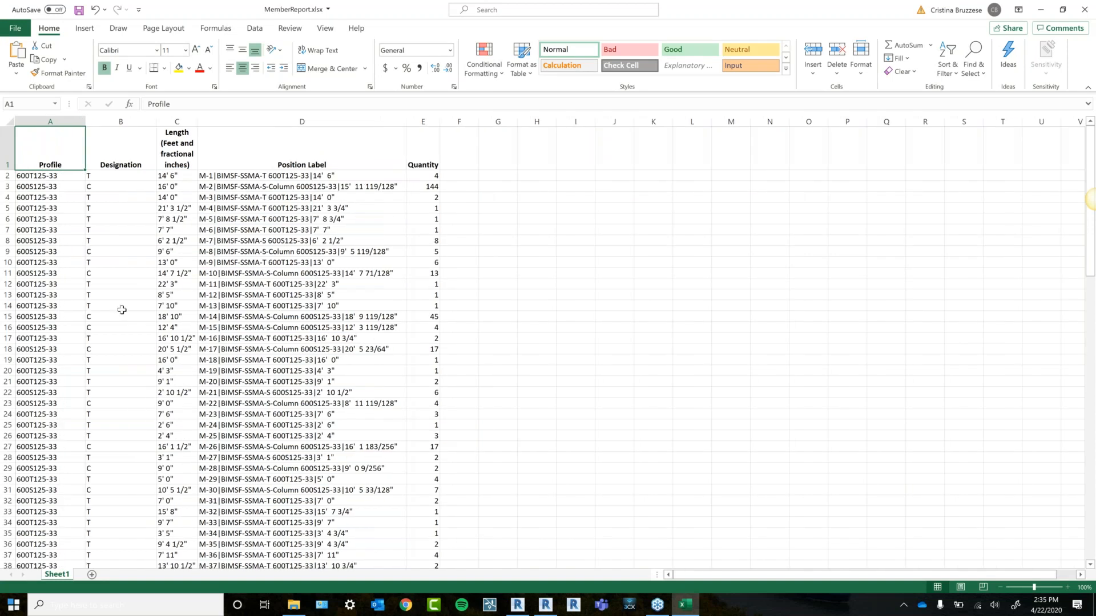
Examine the profiles, designations, lengths, position labels and quantities throughout the member report.
scroll(121, 310, down, 5)
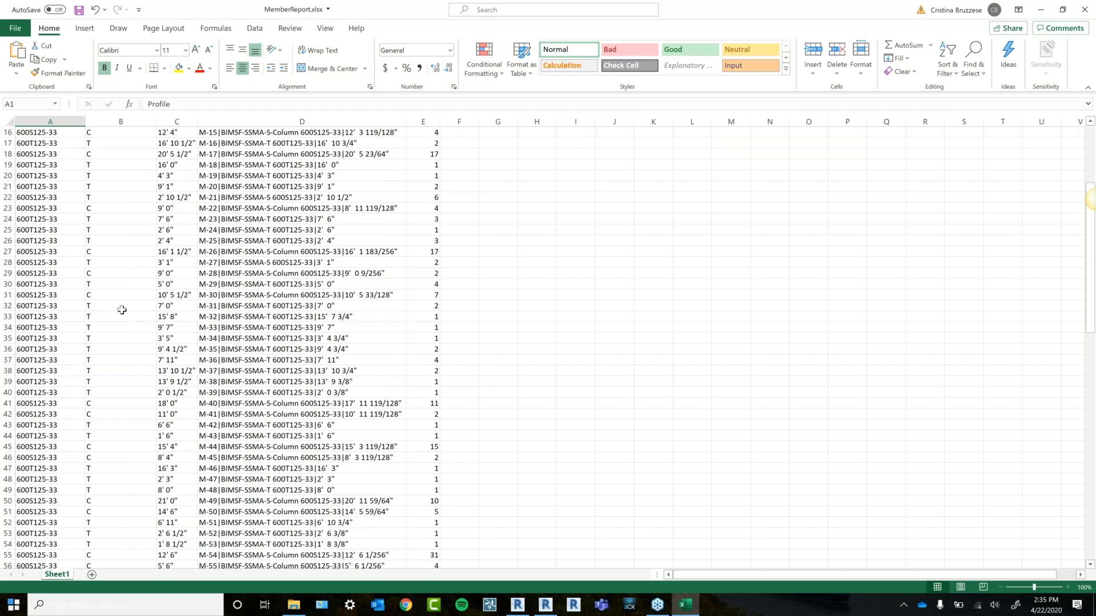
scroll(123, 412, down, 20)
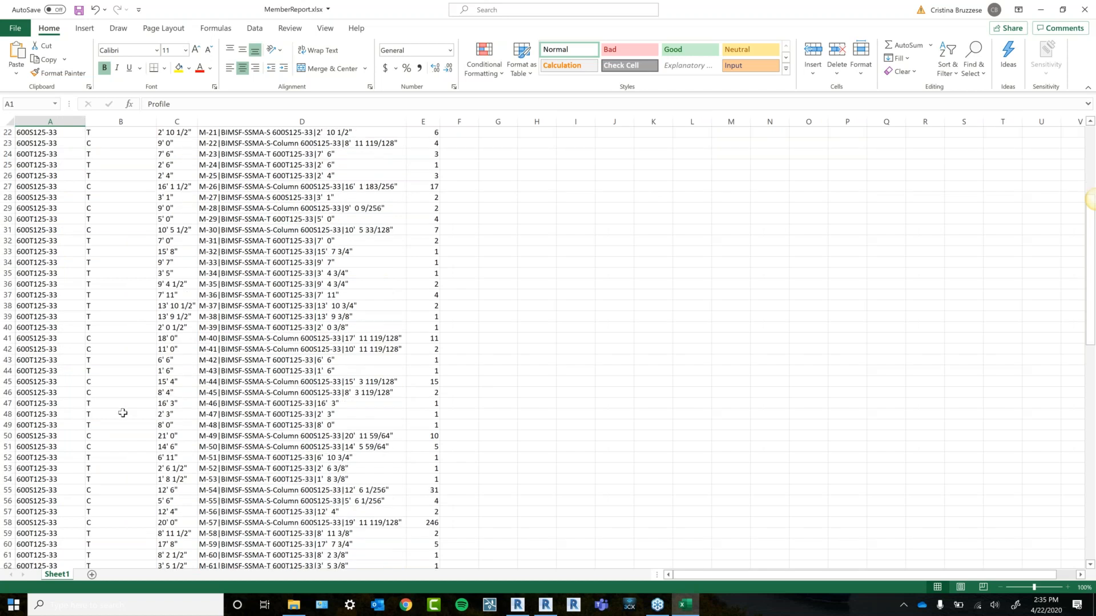
scroll(123, 415, down, 8)
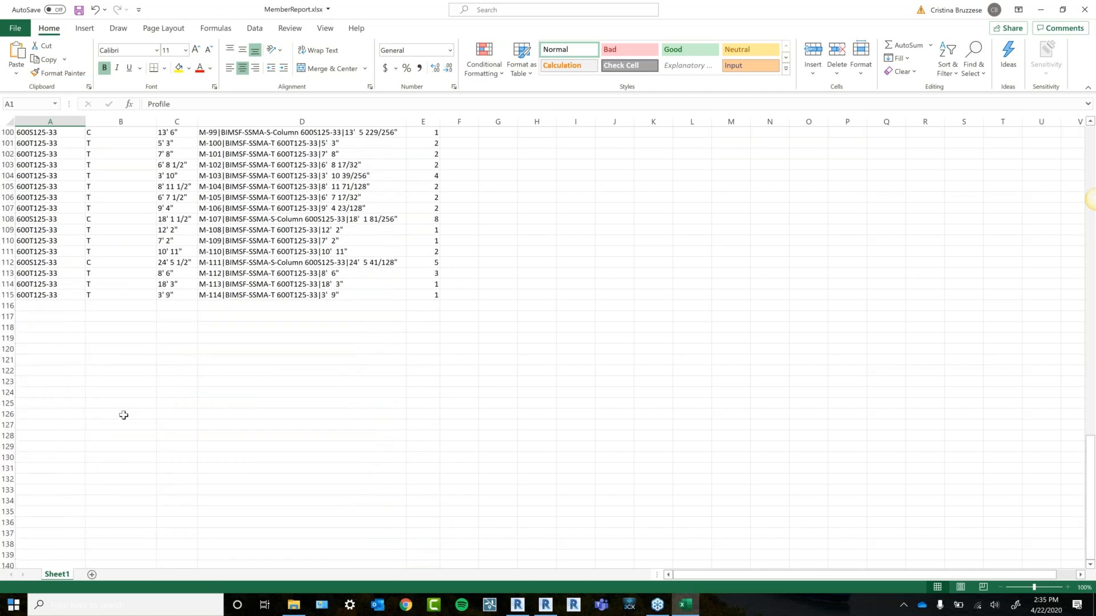
scroll(123, 415, up, 6)
scroll(123, 415, up, 15)
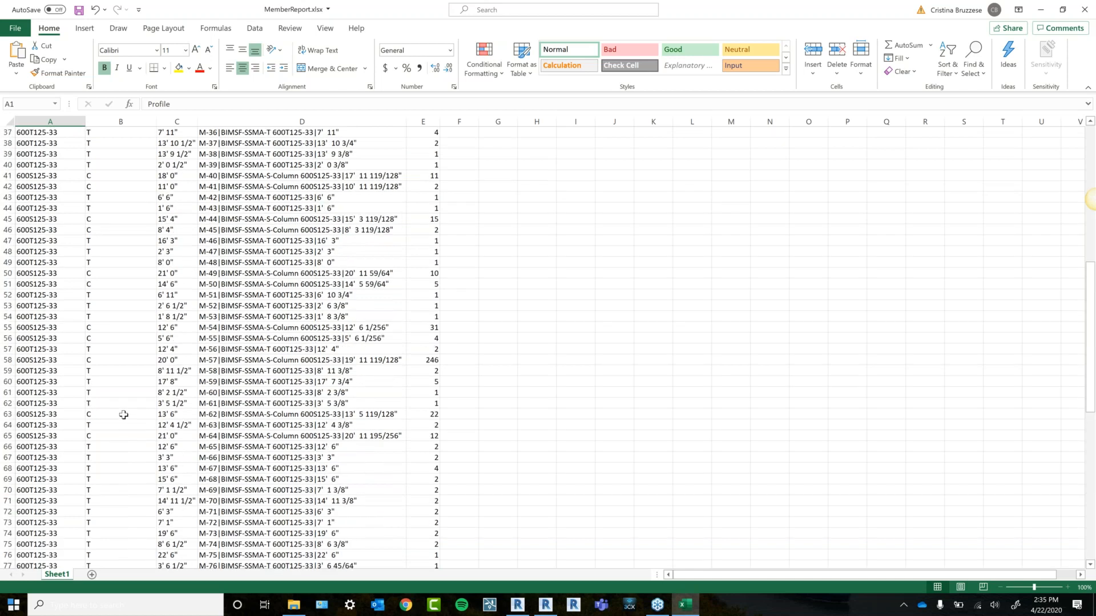
scroll(123, 415, up, 12)
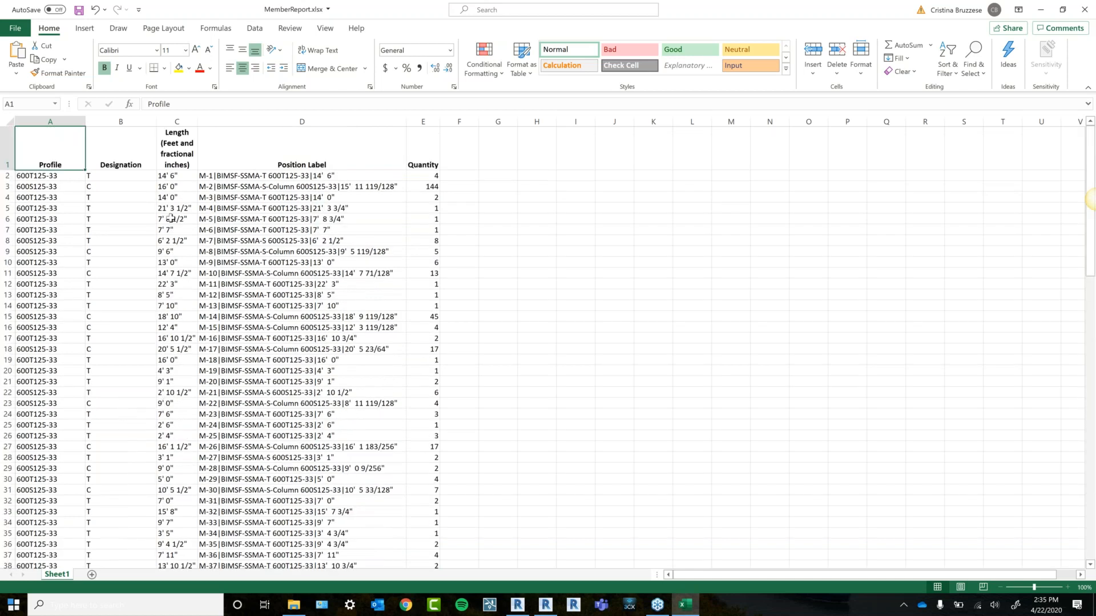
Narrow the Profile column, check the designations in B2 and B3, and fit the Designation column to its heading.
drag(86, 121, 68, 122)
drag(139, 122, 103, 121)
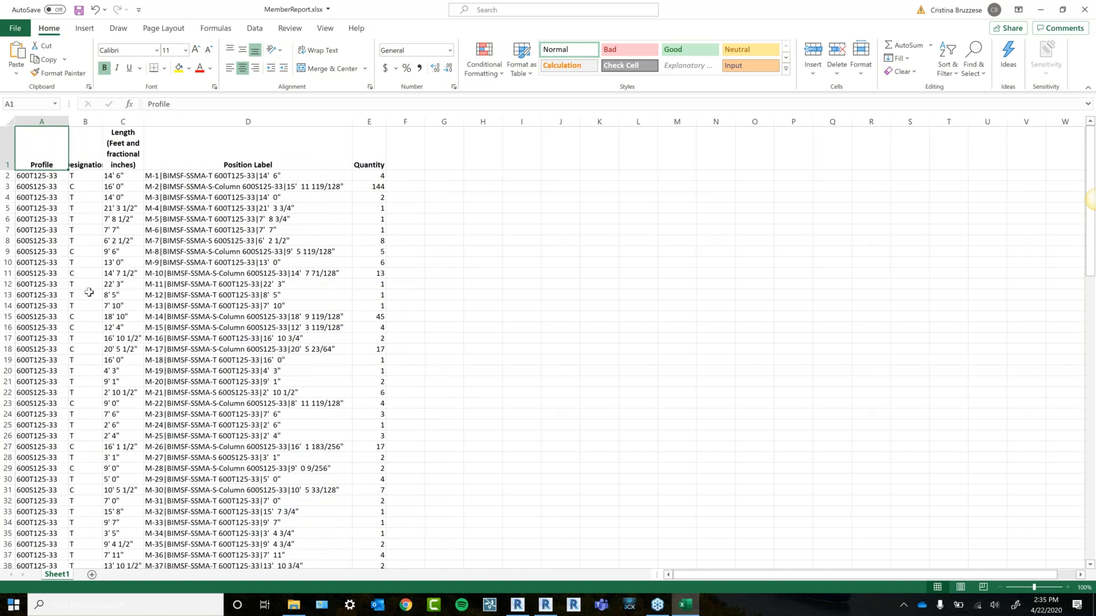
click(82, 178)
click(80, 188)
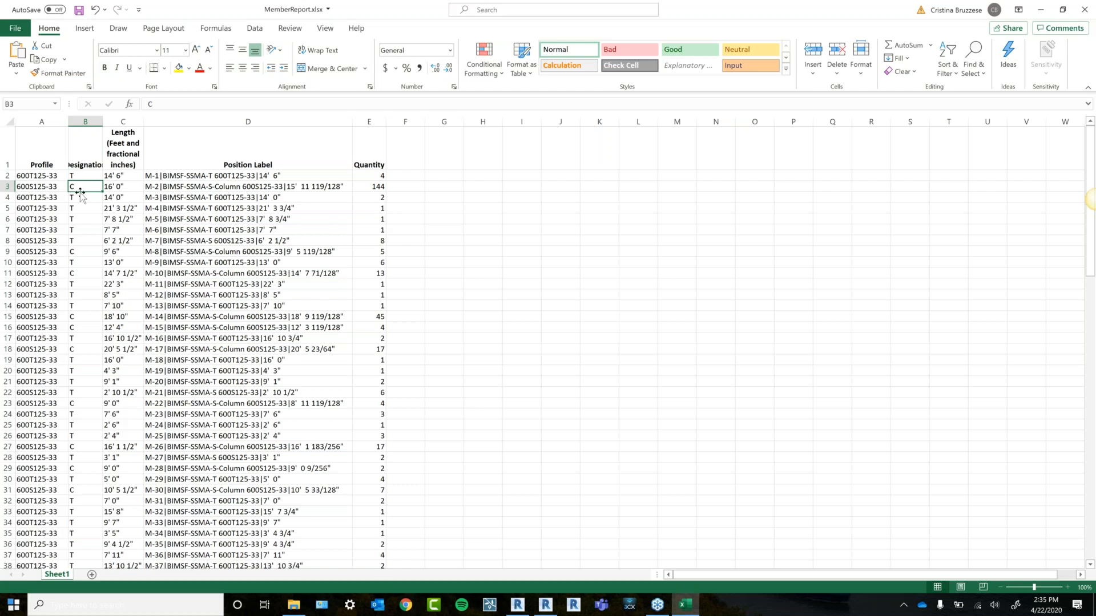
click(74, 168)
click(83, 179)
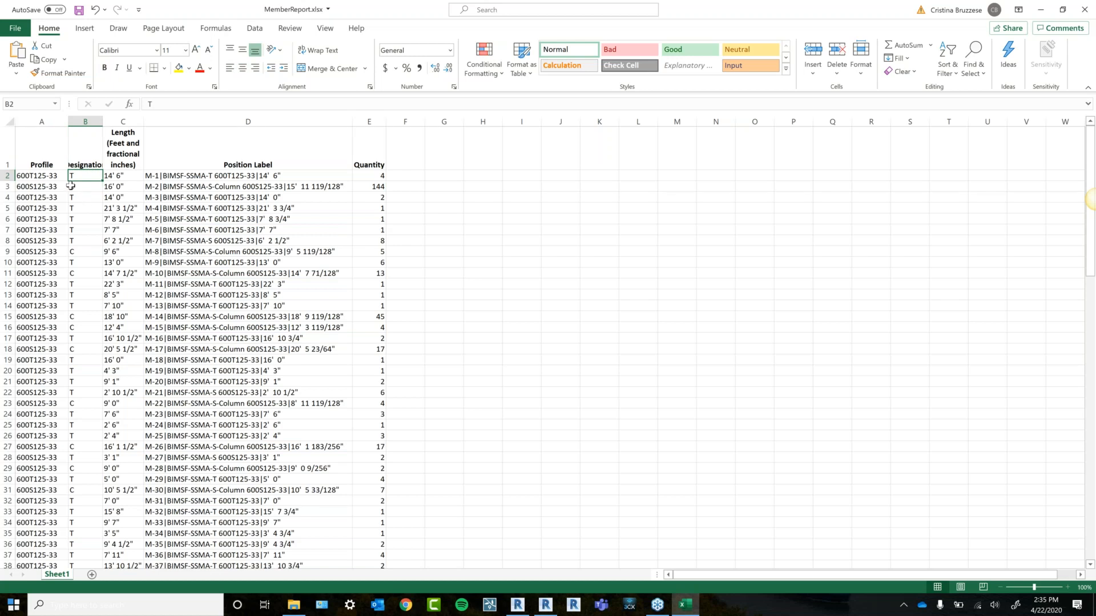
double_click(105, 121)
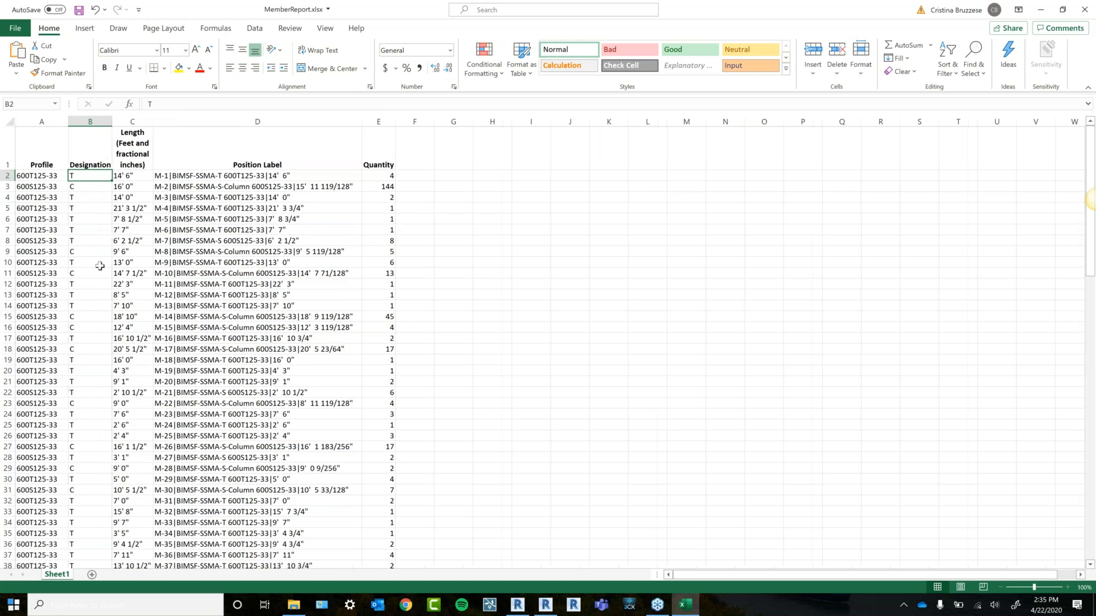